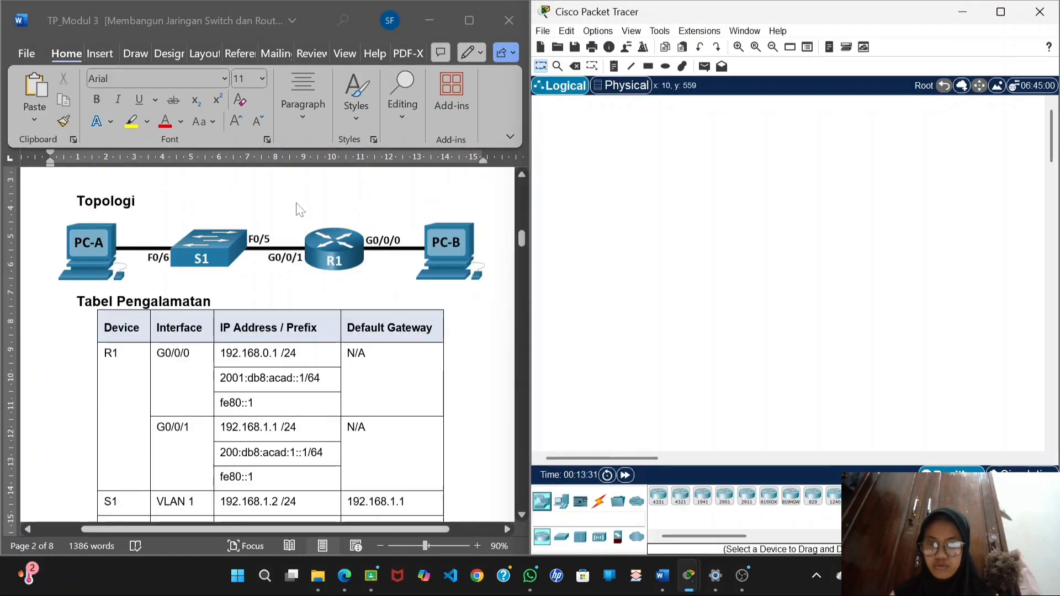
# Place an ISR4331 router and a 2960 switch in the logical workspace, following the lab module's device requirements.
pyautogui.scroll(-3, 351, 343)
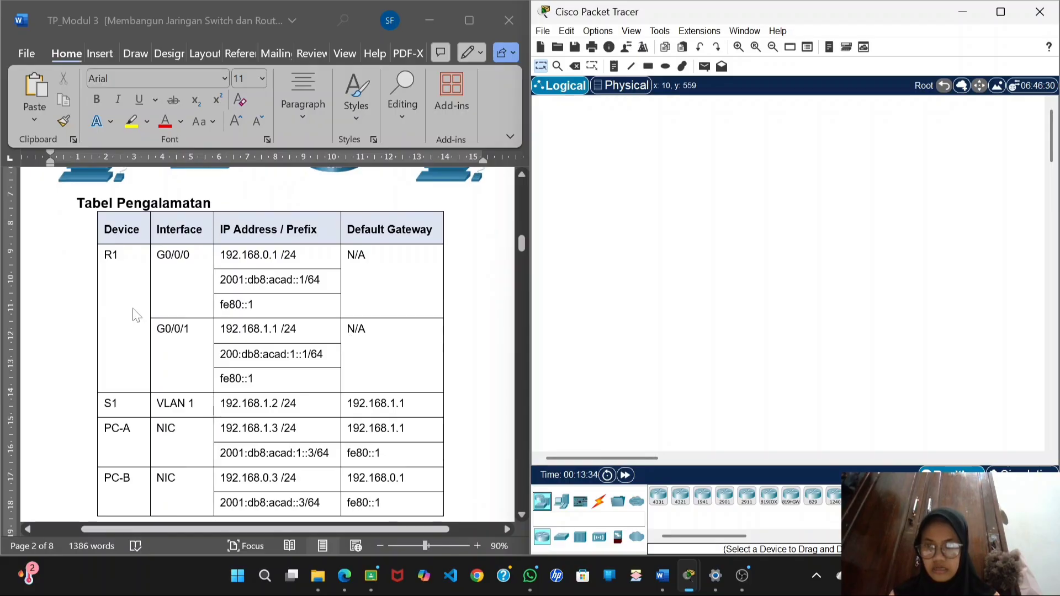
pyautogui.scroll(-10, 255, 320)
pyautogui.scroll(-12, 255, 323)
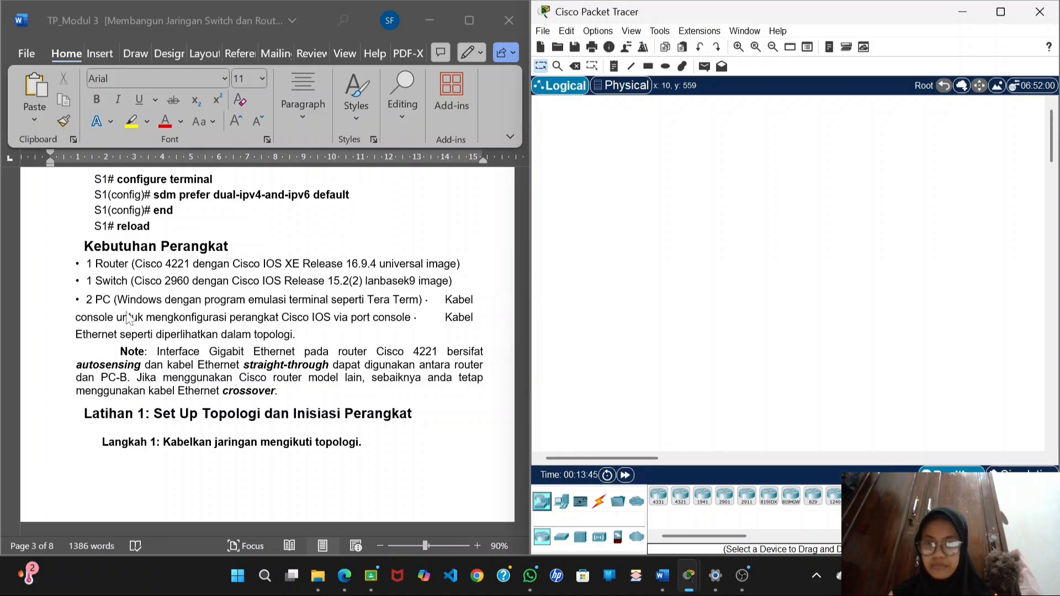
pyautogui.moveTo(658, 496); pyautogui.dragTo(717, 313)
pyautogui.click(717, 312)
pyautogui.click(944, 11)
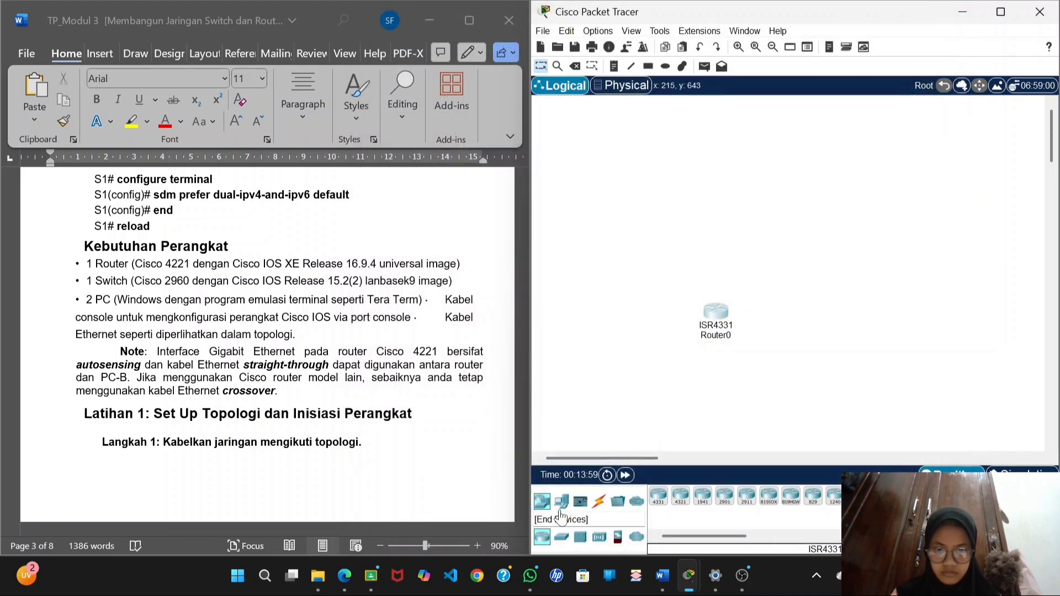
pyautogui.click(561, 537)
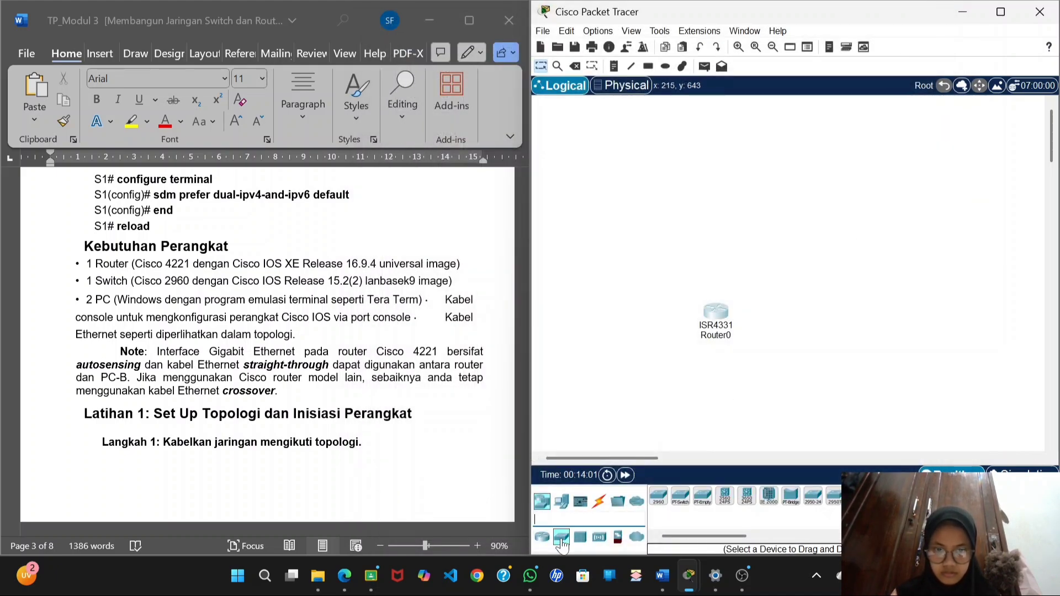
pyautogui.click(658, 496)
pyautogui.click(801, 334)
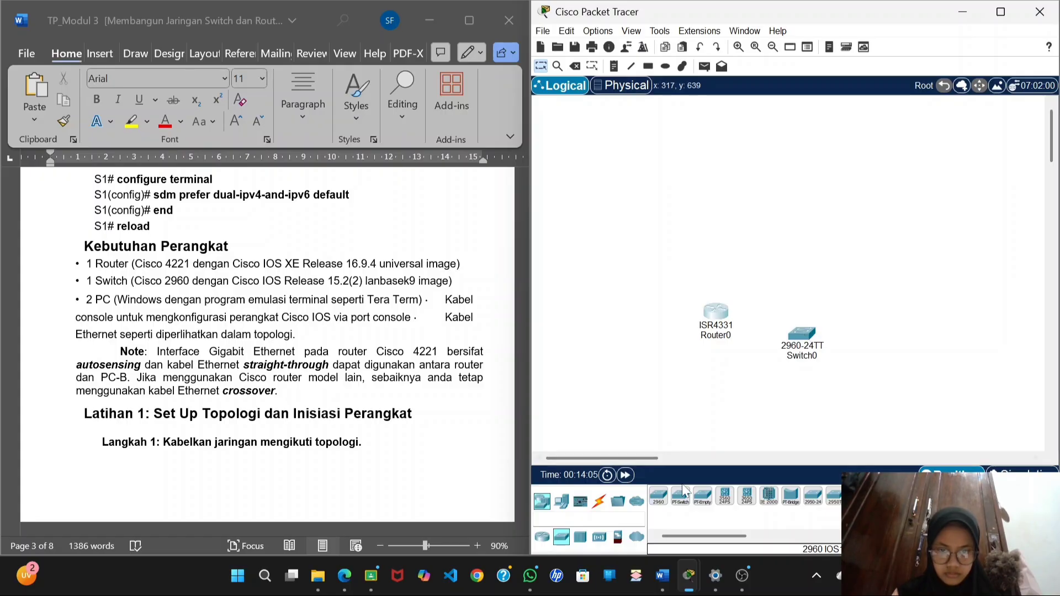
# Place two PC end devices, one on either side of the router and switch.
pyautogui.click(562, 501)
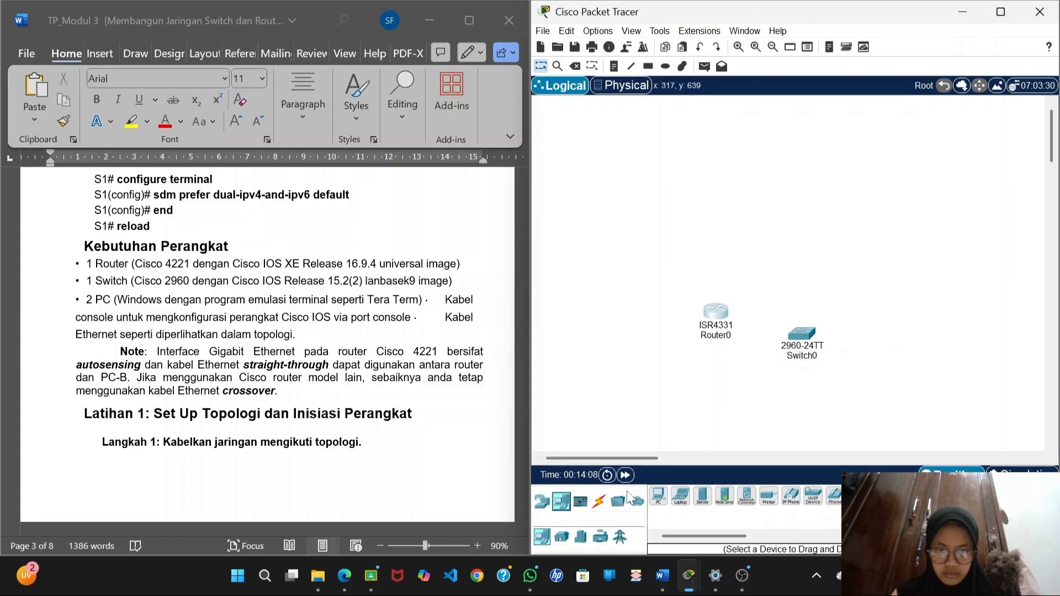
pyautogui.click(658, 496)
pyautogui.click(610, 334)
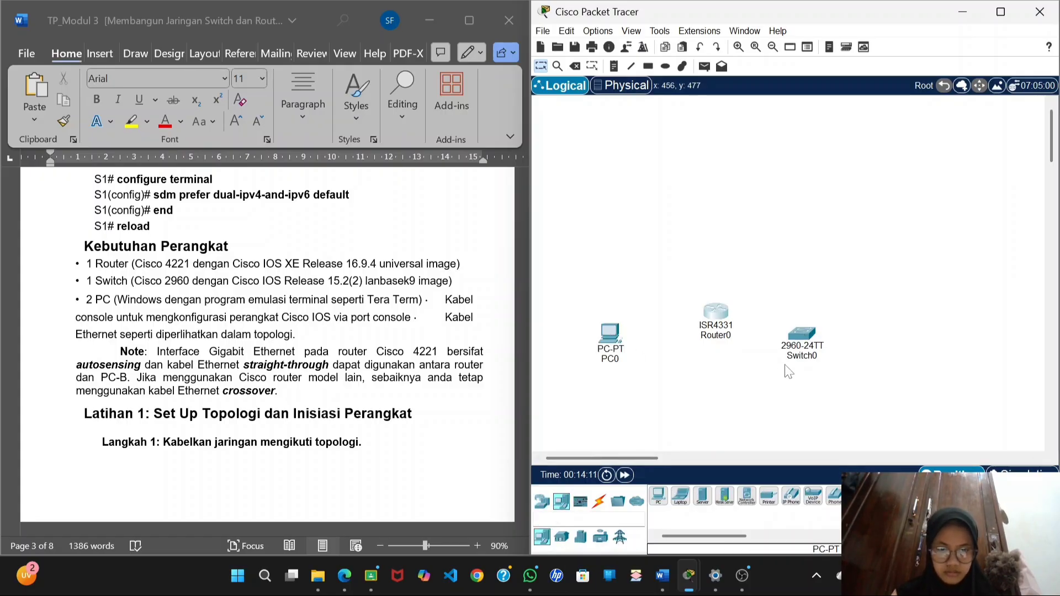
pyautogui.click(656, 500)
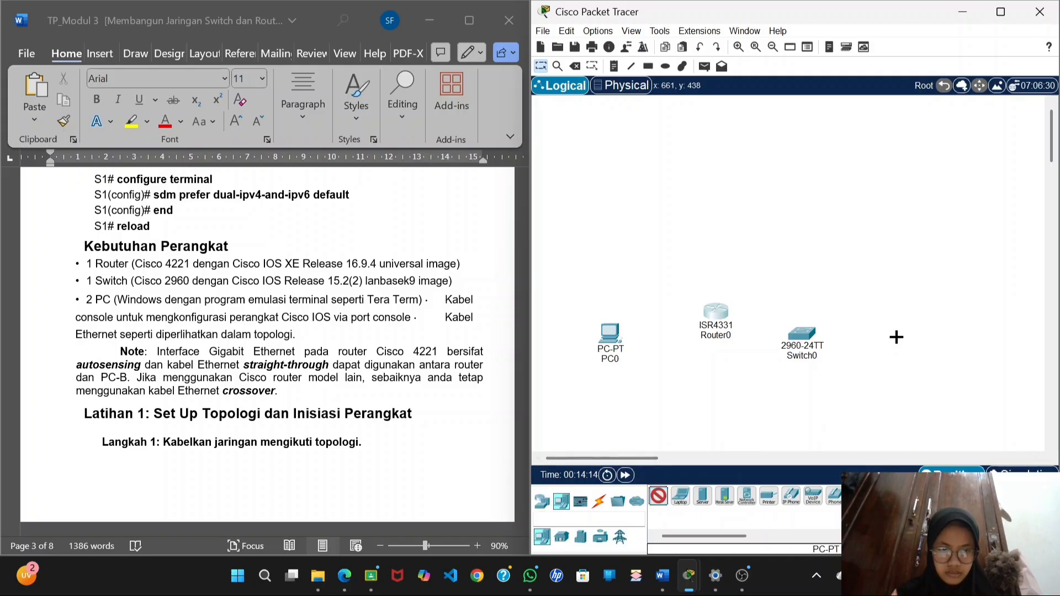
pyautogui.click(895, 337)
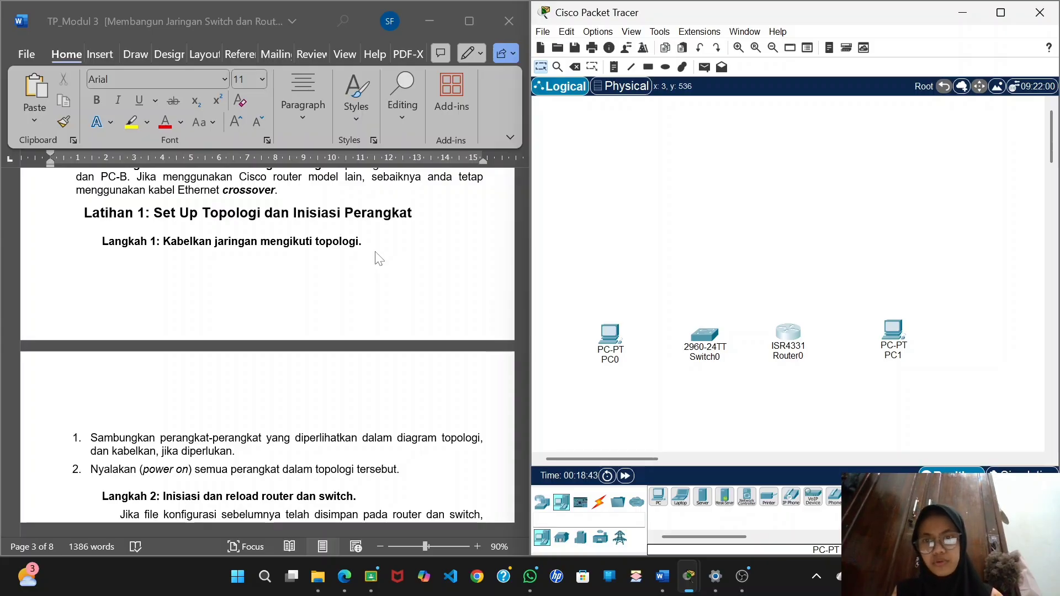
# Connect PC0 to FastEthernet0/6 on Switch0 with a copper straight-through cable, following the topology diagram.
pyautogui.scroll(10, 377, 258)
pyautogui.scroll(-2, 379, 254)
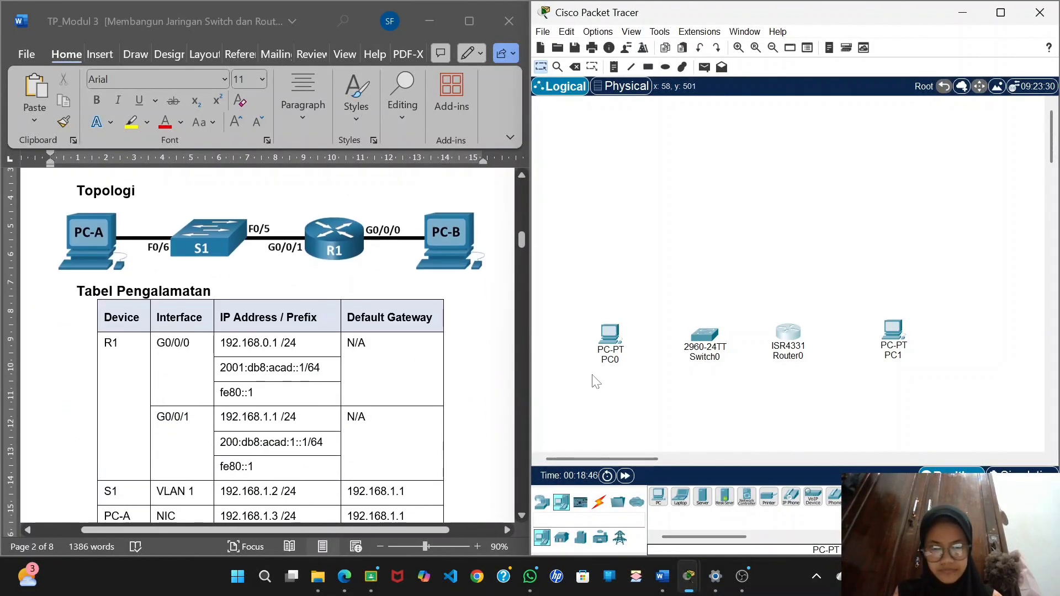
pyautogui.click(599, 502)
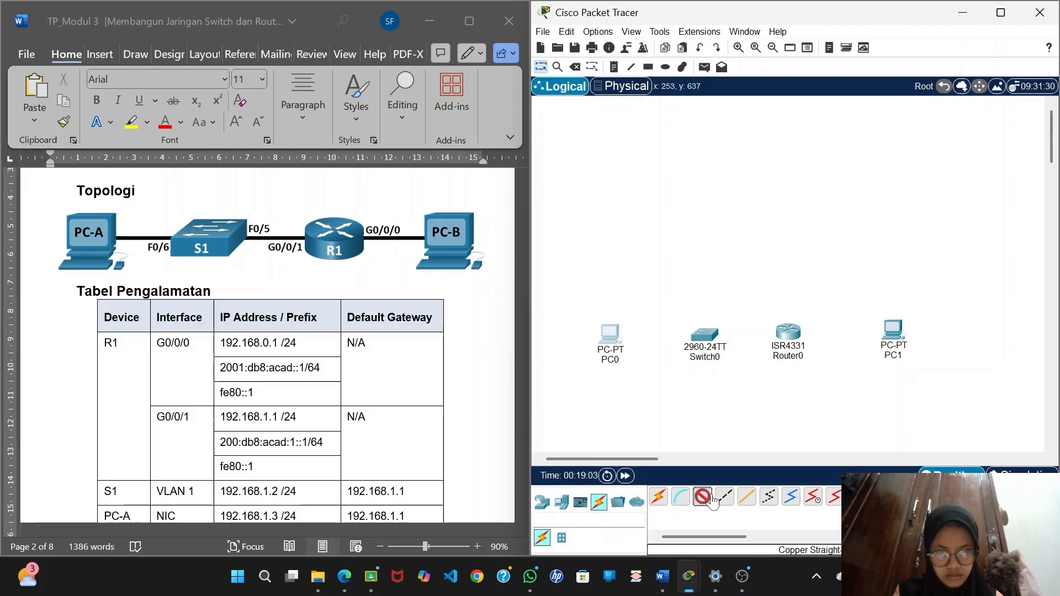
pyautogui.click(613, 347)
pyautogui.click(668, 403)
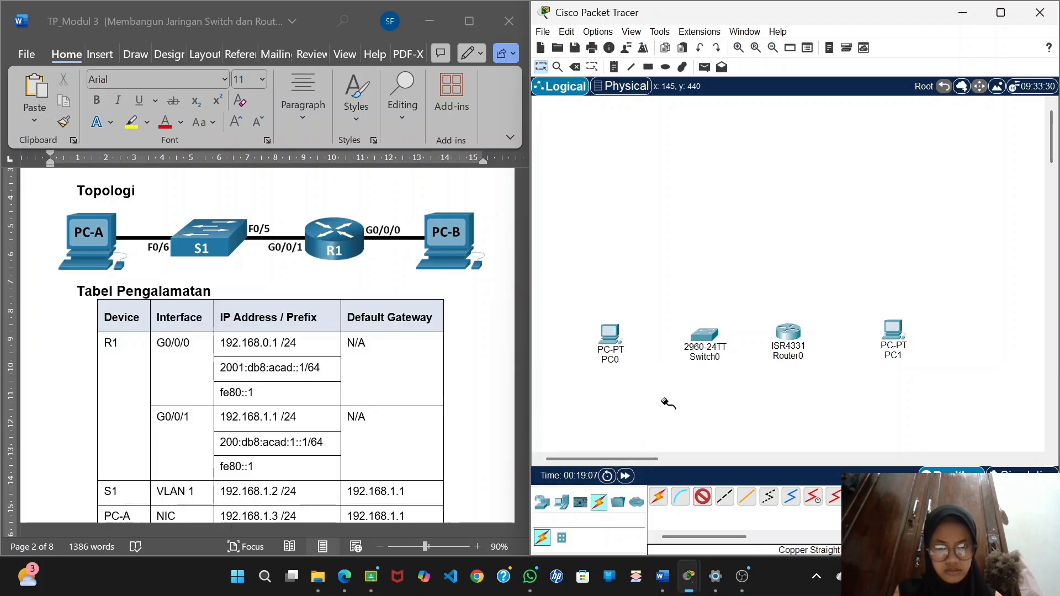
pyautogui.click(706, 334)
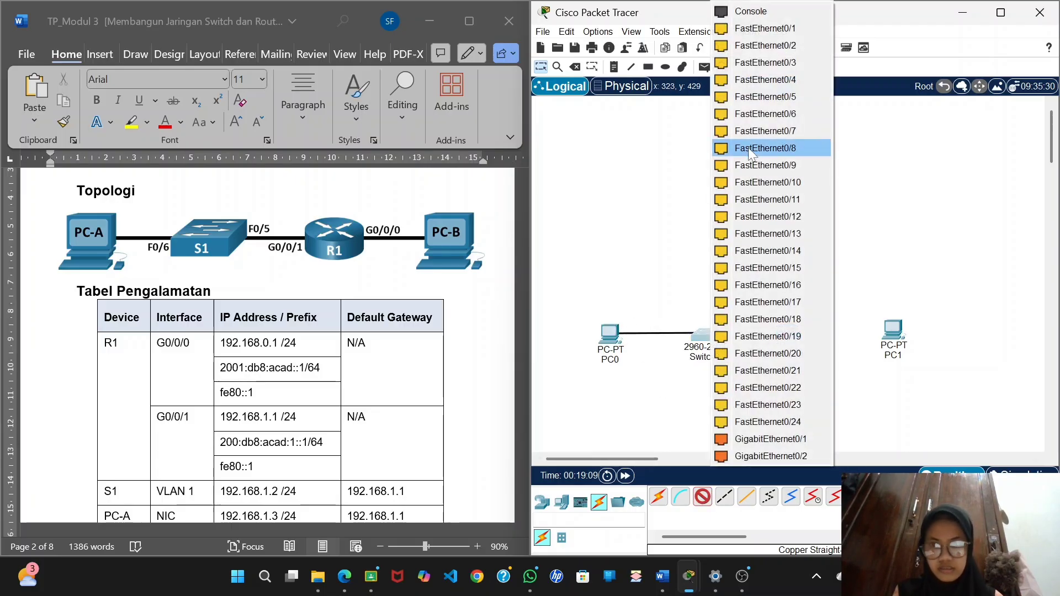
pyautogui.click(773, 114)
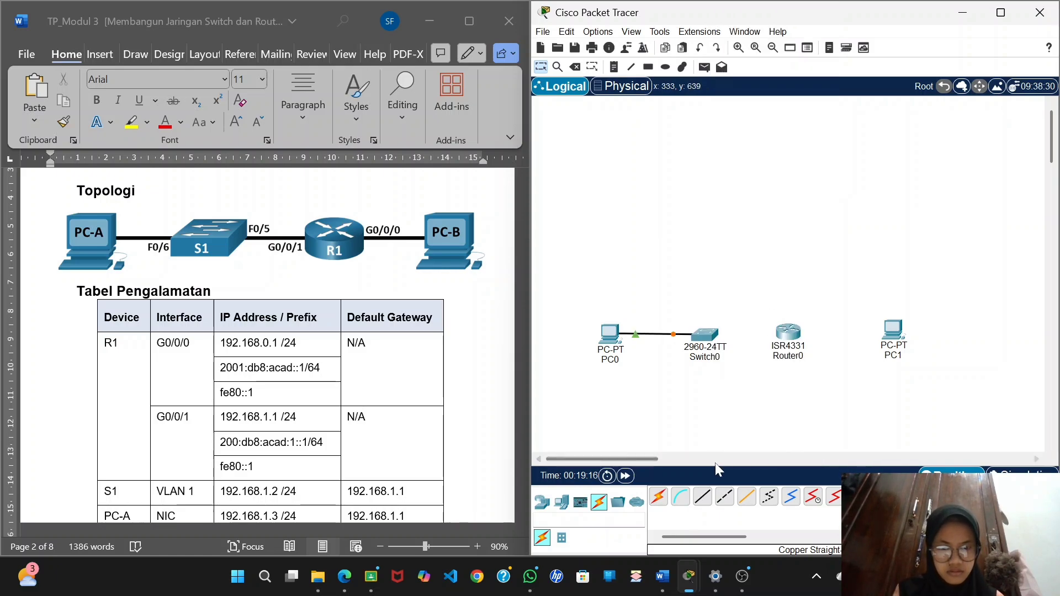
# Connect FastEthernet0/5 on Switch0 to GigabitEthernet0/0/1 on Router0 with a copper straight-through cable.
pyautogui.click(702, 499)
pyautogui.click(702, 340)
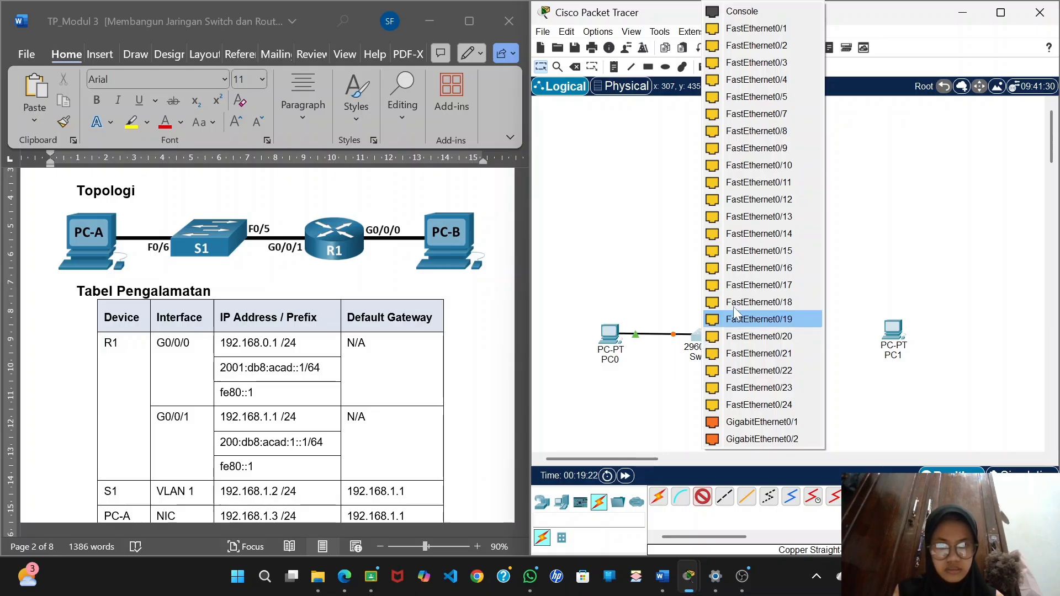
pyautogui.click(771, 98)
pyautogui.click(789, 332)
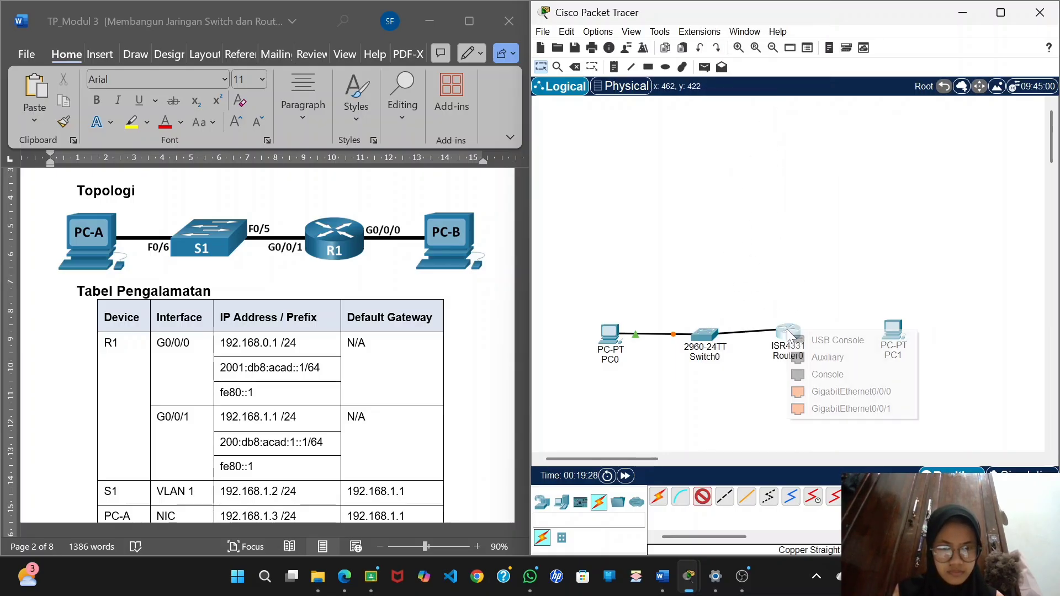
pyautogui.click(828, 410)
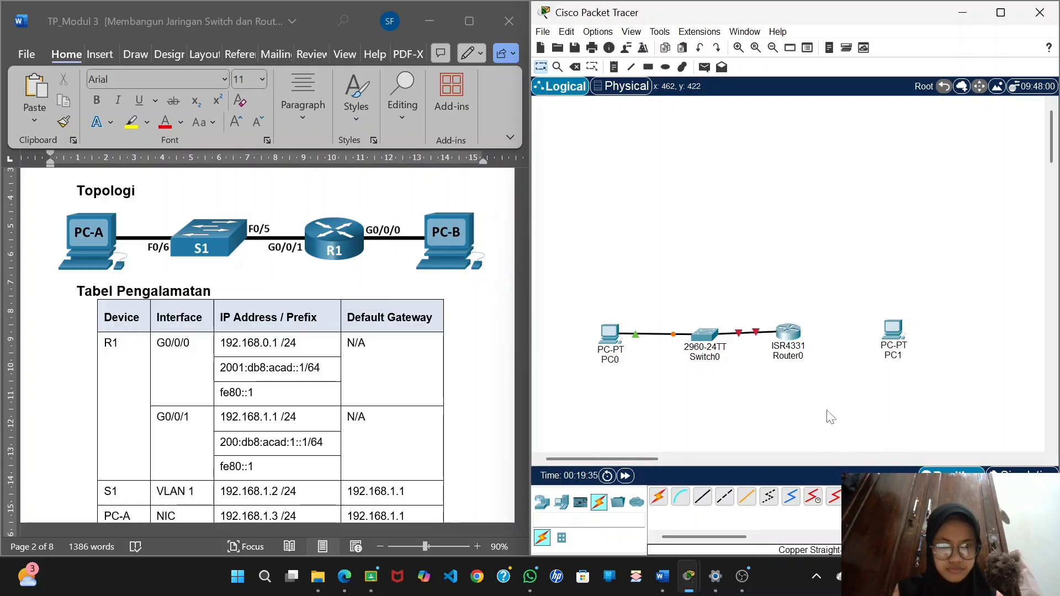
# Connect GigabitEthernet0/0/0 on Router0 to FastEthernet0 on PC1 with a copper straight-through cable.
pyautogui.click(704, 503)
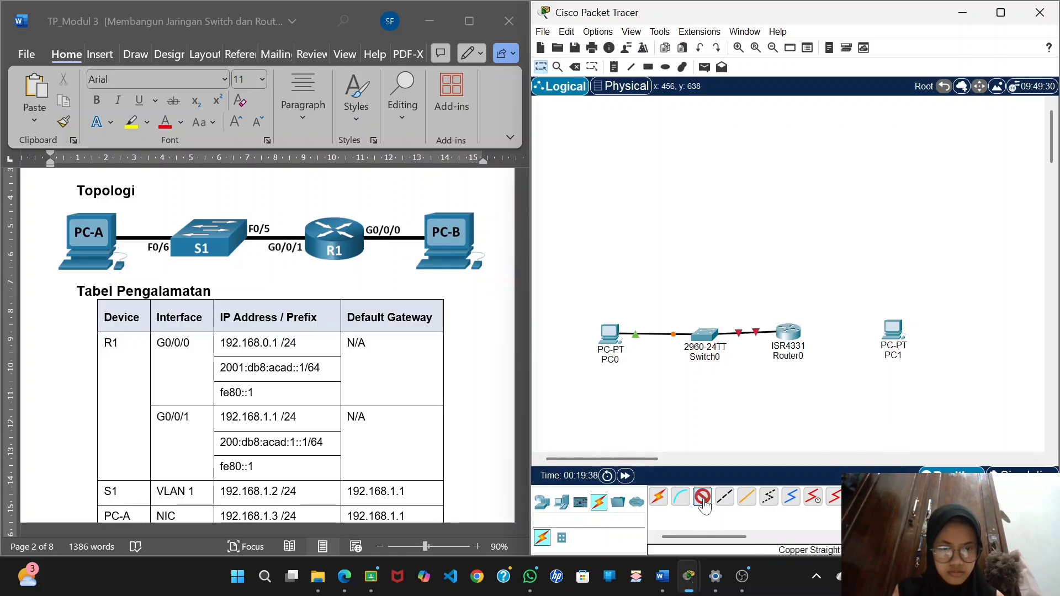
pyautogui.click(788, 339)
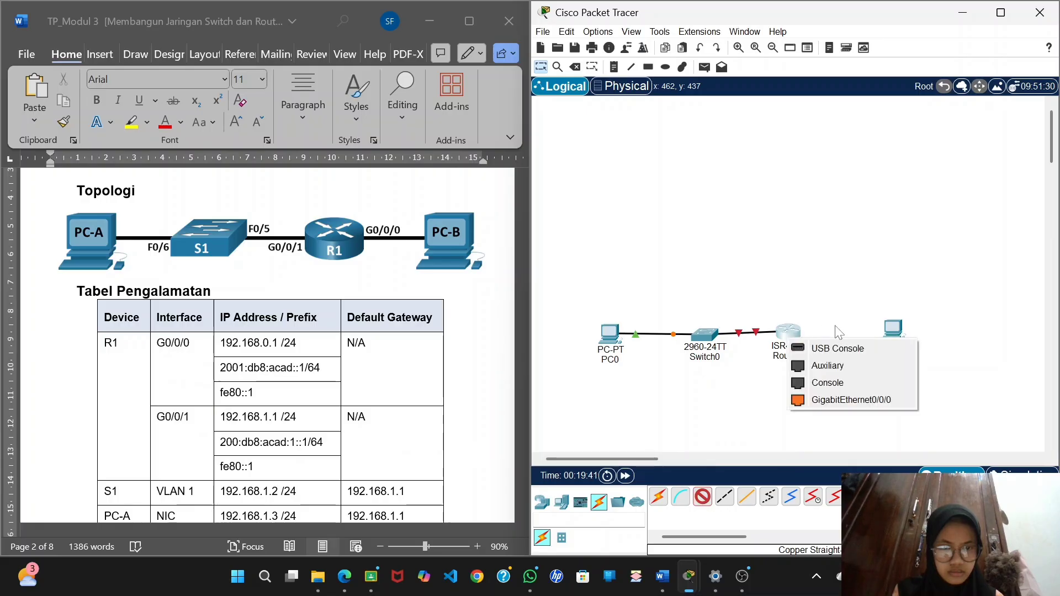
pyautogui.click(885, 398)
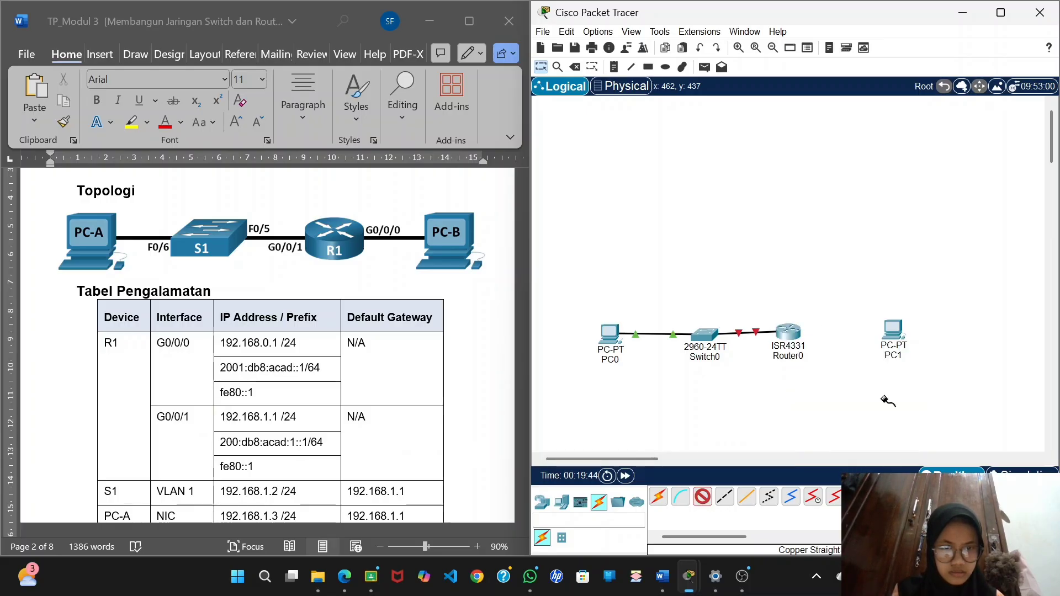
pyautogui.click(893, 332)
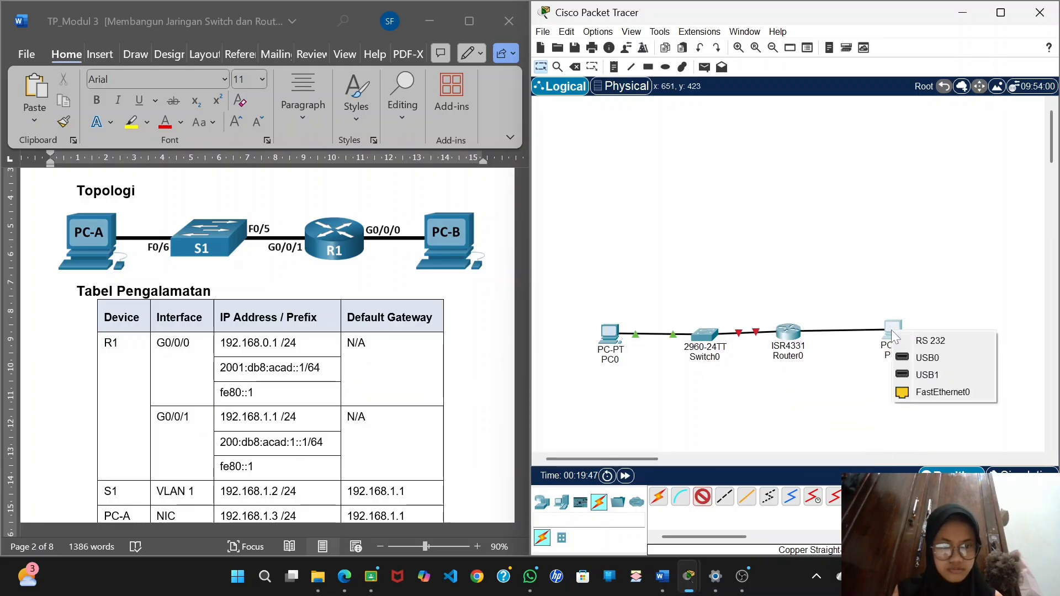
pyautogui.click(932, 393)
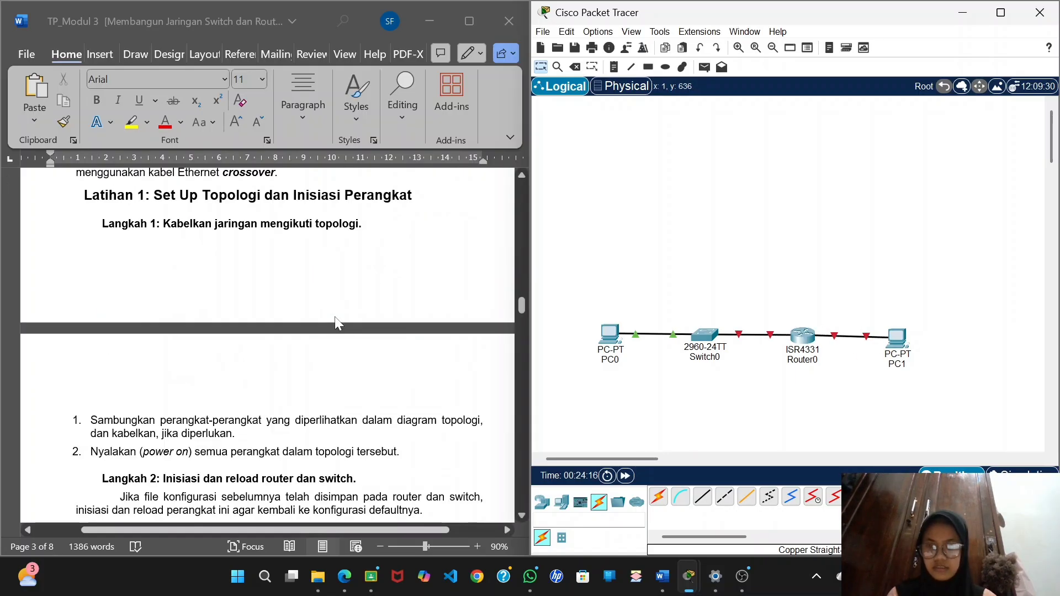
# Rename PC0 as PC-A and Switch0 as S1.
pyautogui.scroll(6, 334, 317)
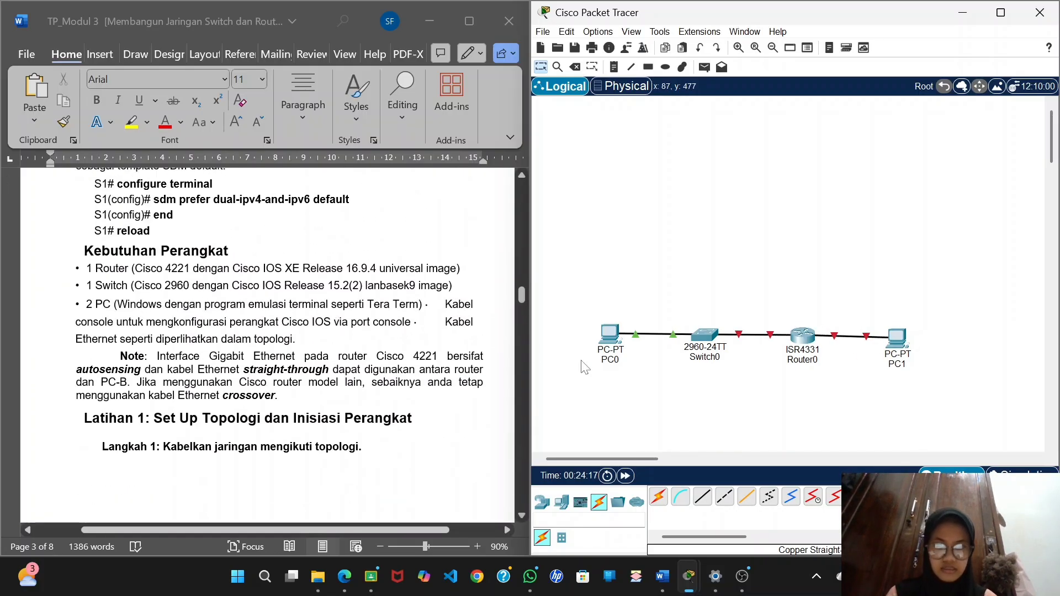
pyautogui.click(607, 361)
pyautogui.write('PC-A')
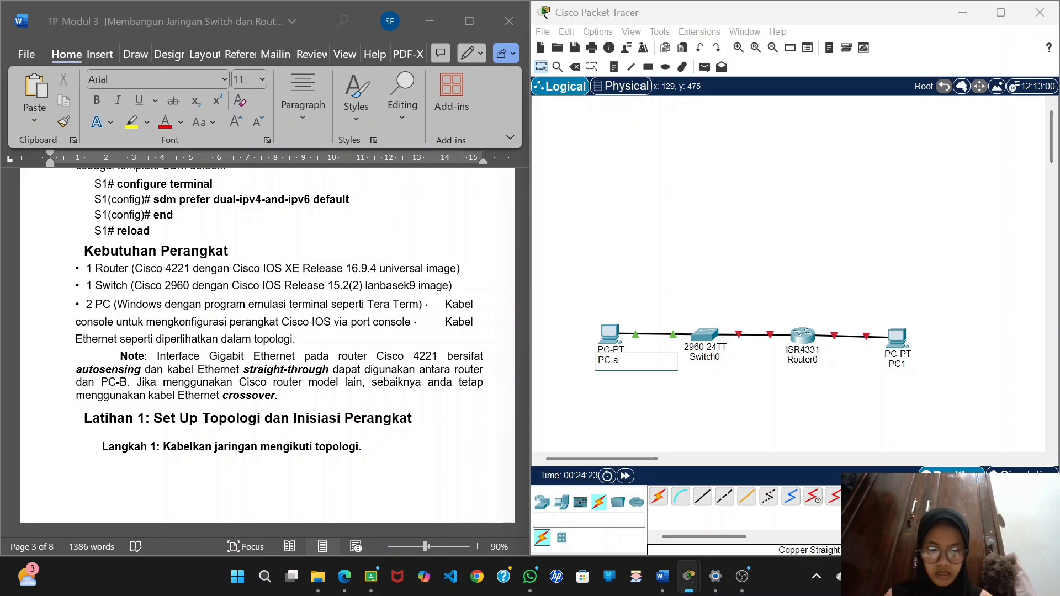
pyautogui.click(711, 357)
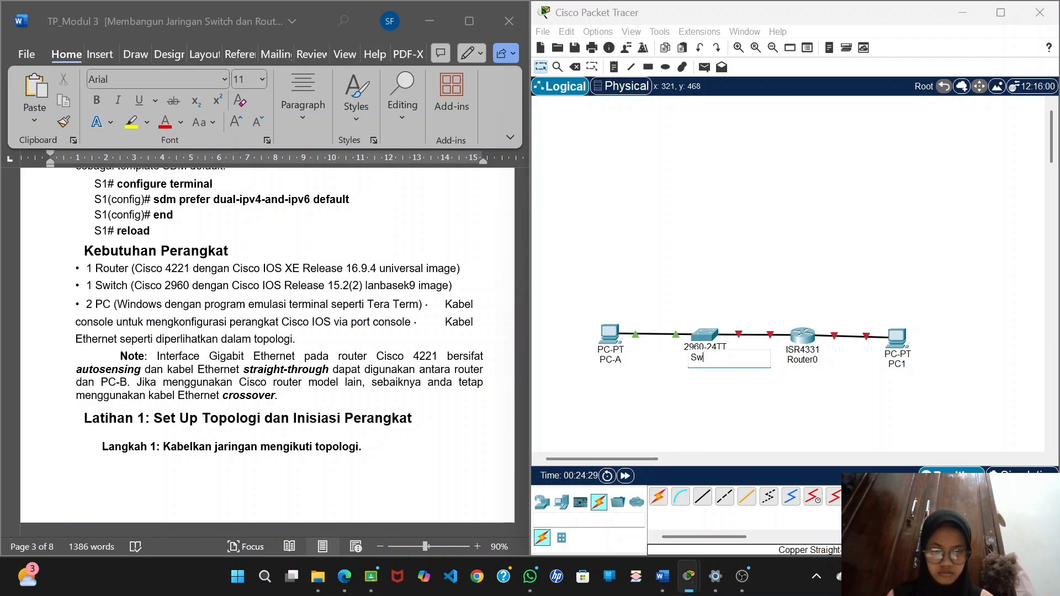
pyautogui.press('BackSpace')
# Rename Router0 as R1.
pyautogui.click(804, 363)
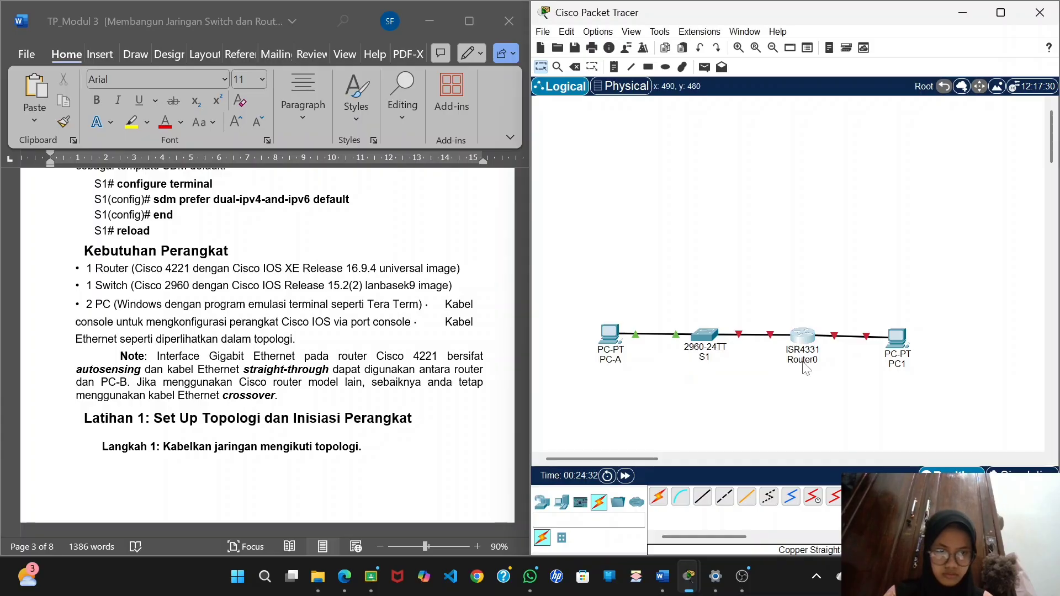
pyautogui.press('Right')
pyautogui.press('BackSpace')
pyautogui.press('BackSpace')
pyautogui.press('BackSpace')
pyautogui.press('BackSpace')
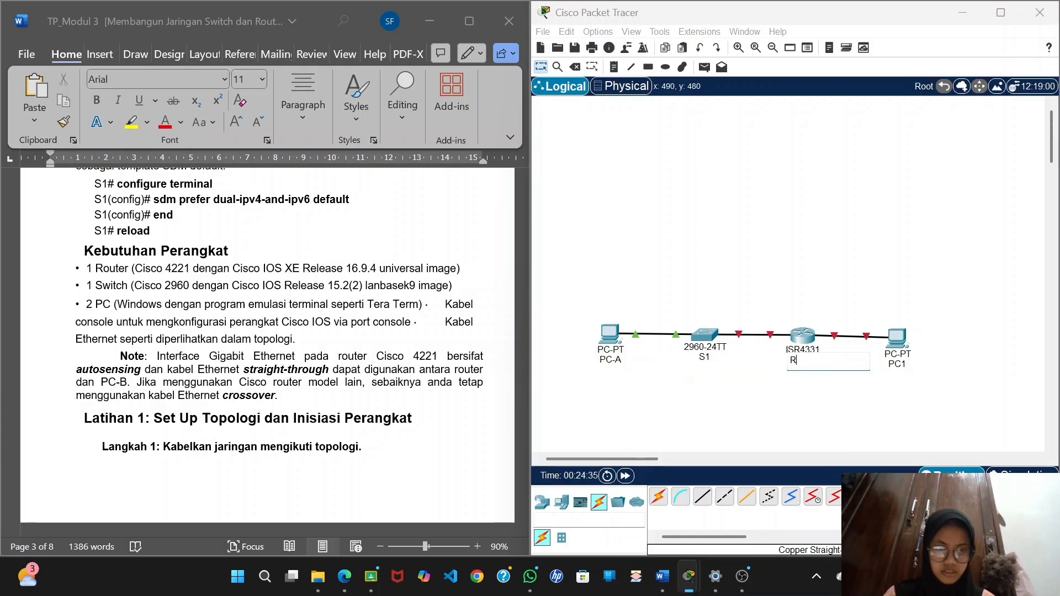
pyautogui.scroll(15, 433, 319)
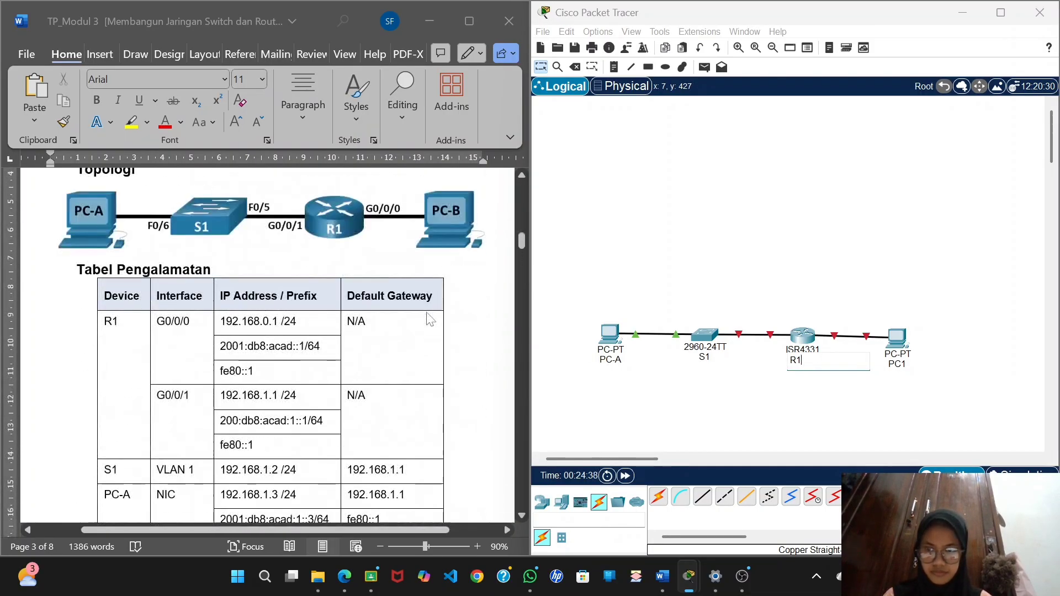
# Rename PC1 as PC-B to match the device name in the addressing table.
pyautogui.scroll(-4, 433, 319)
pyautogui.click(894, 364)
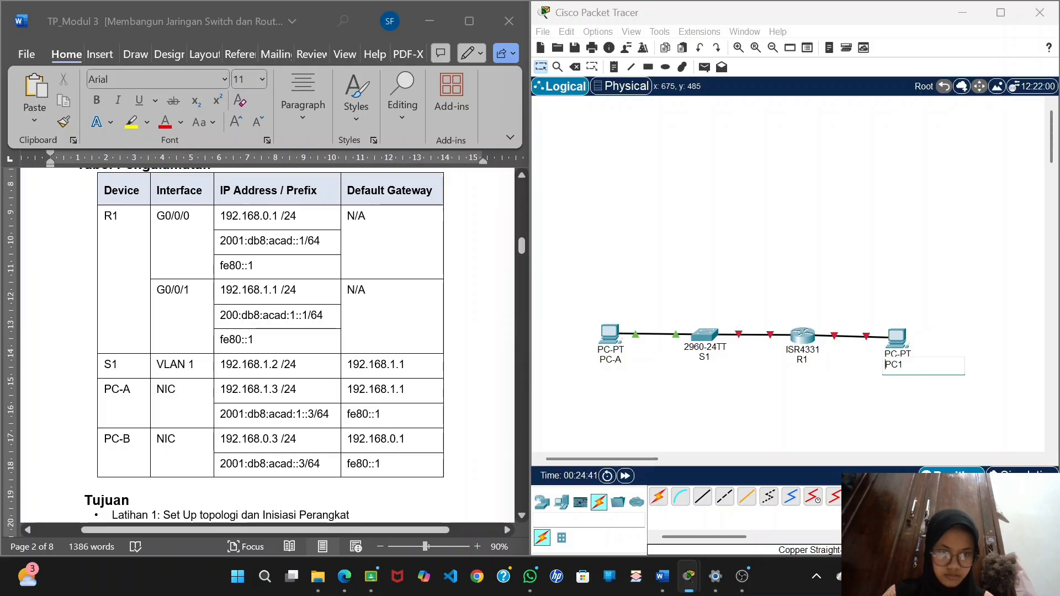
pyautogui.press('BackSpace')
pyautogui.write('-B')
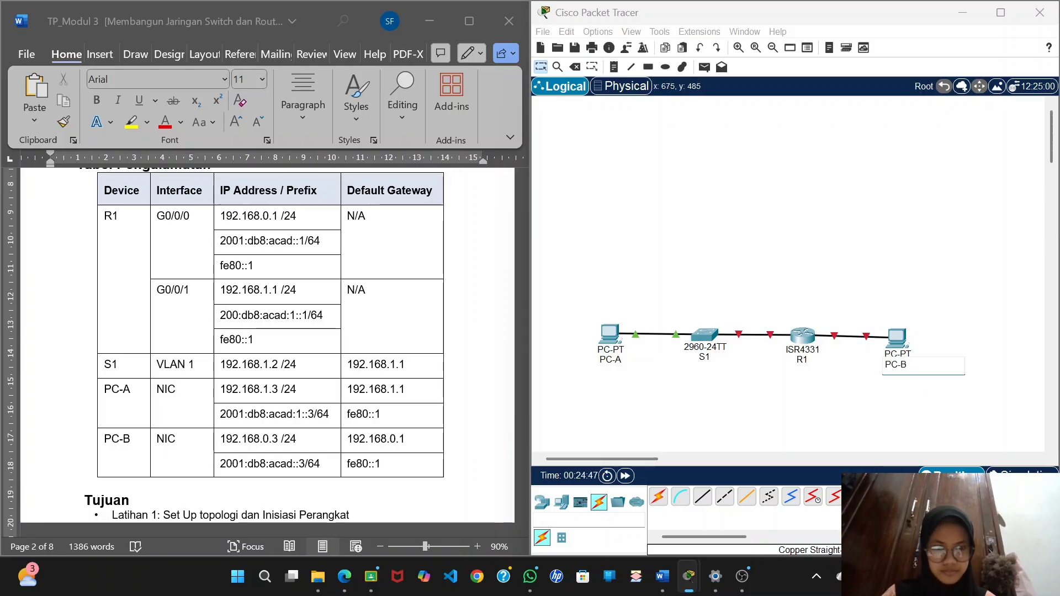
pyautogui.click(934, 368)
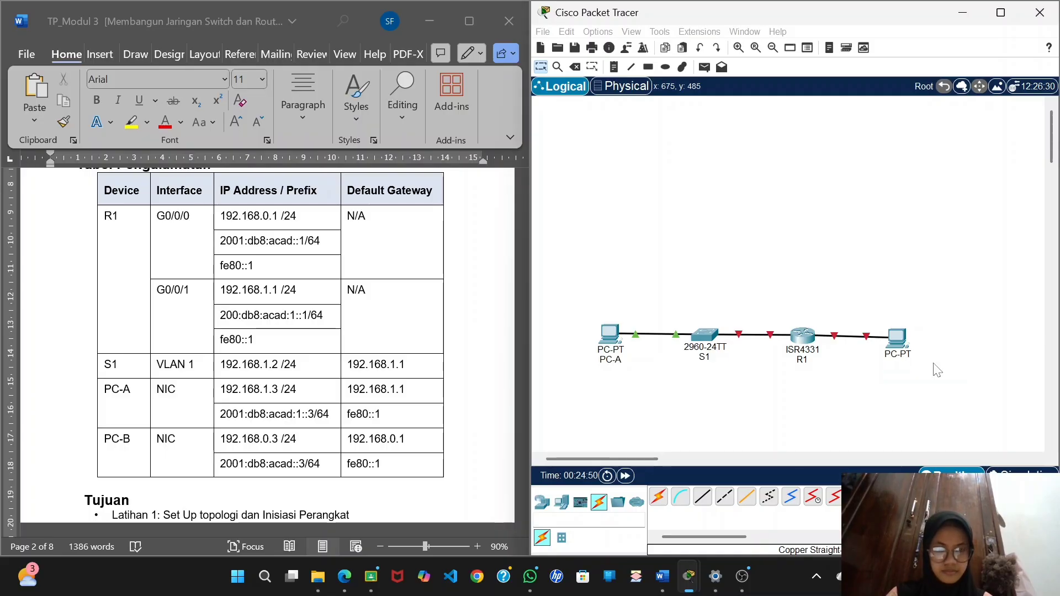
# Turn on ports GigabitEthernet0/0/0 and GigabitEthernet0/0/1 on router R1.
pyautogui.scroll(-10, 371, 271)
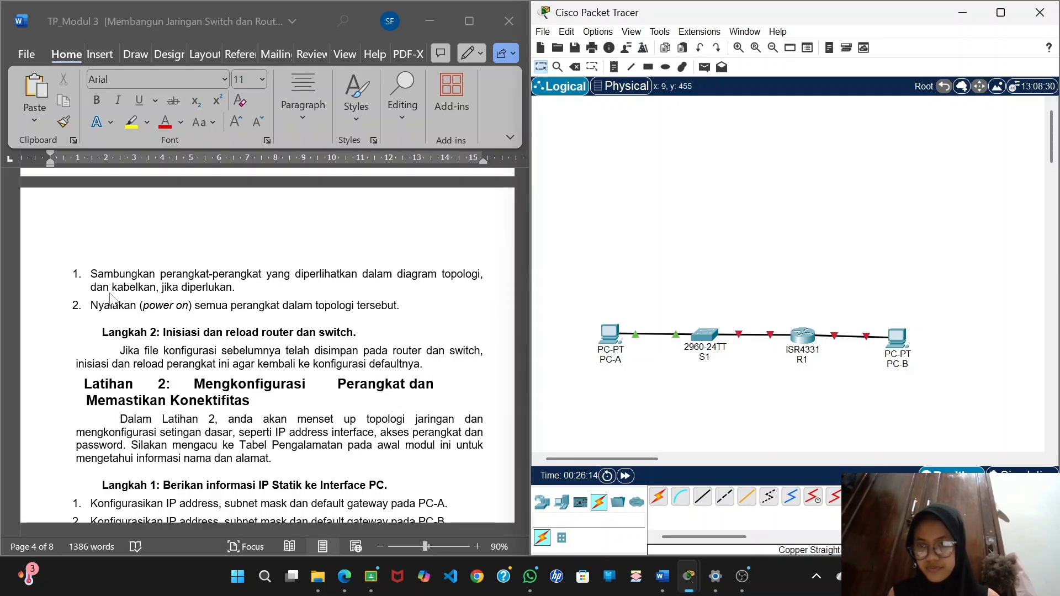
pyautogui.scroll(-5, 109, 319)
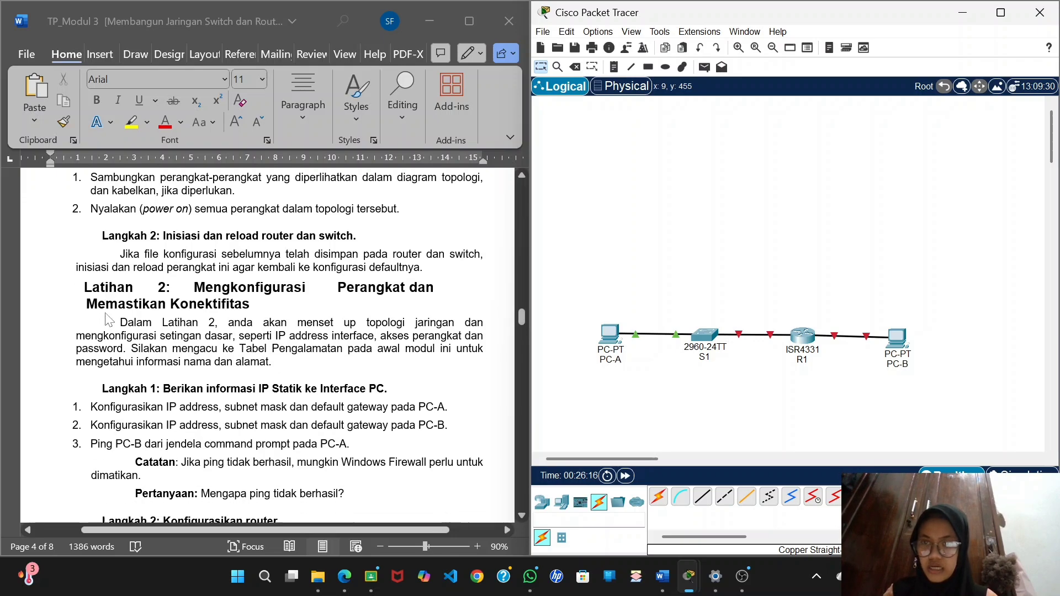
pyautogui.scroll(1, 109, 319)
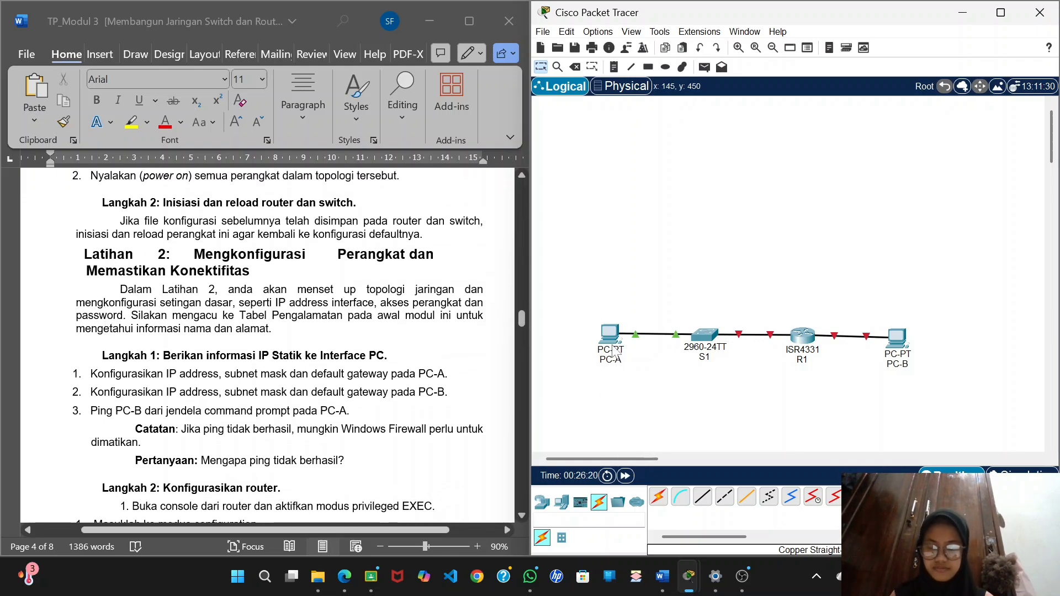
pyautogui.moveTo(614, 352)
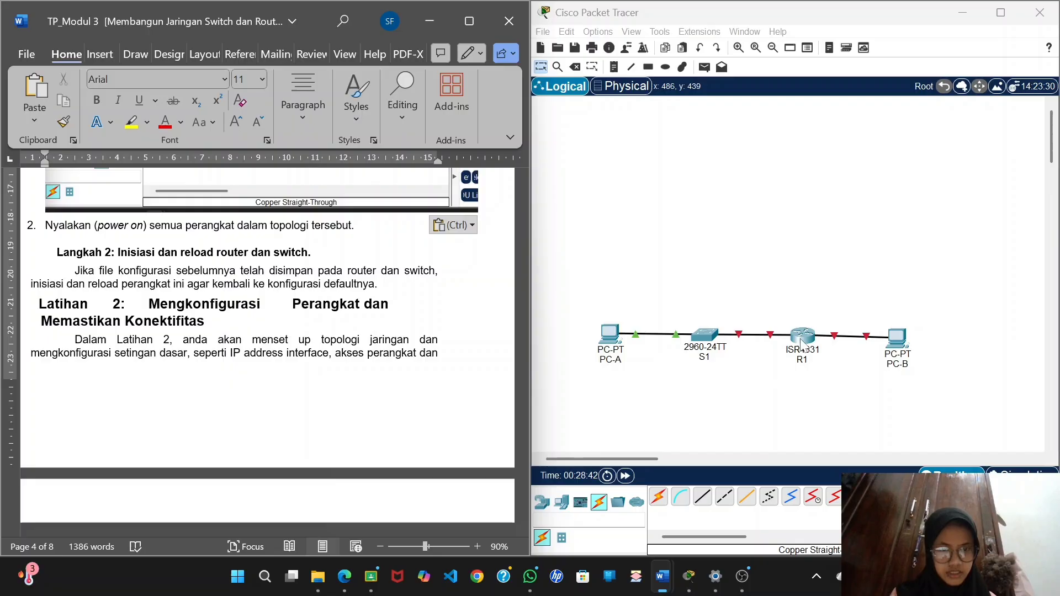
pyautogui.click(800, 409)
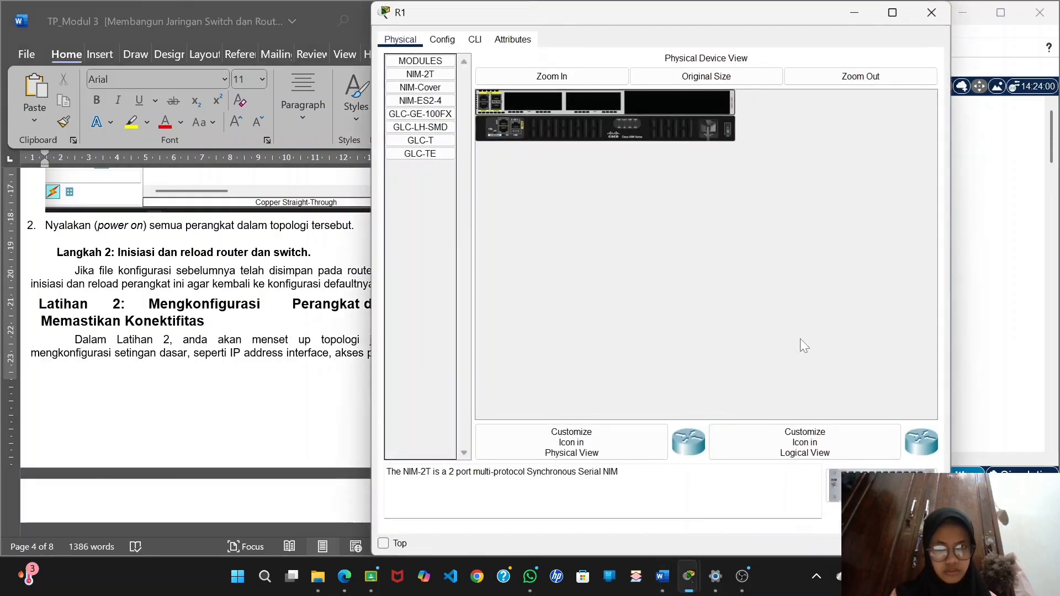
pyautogui.click(475, 40)
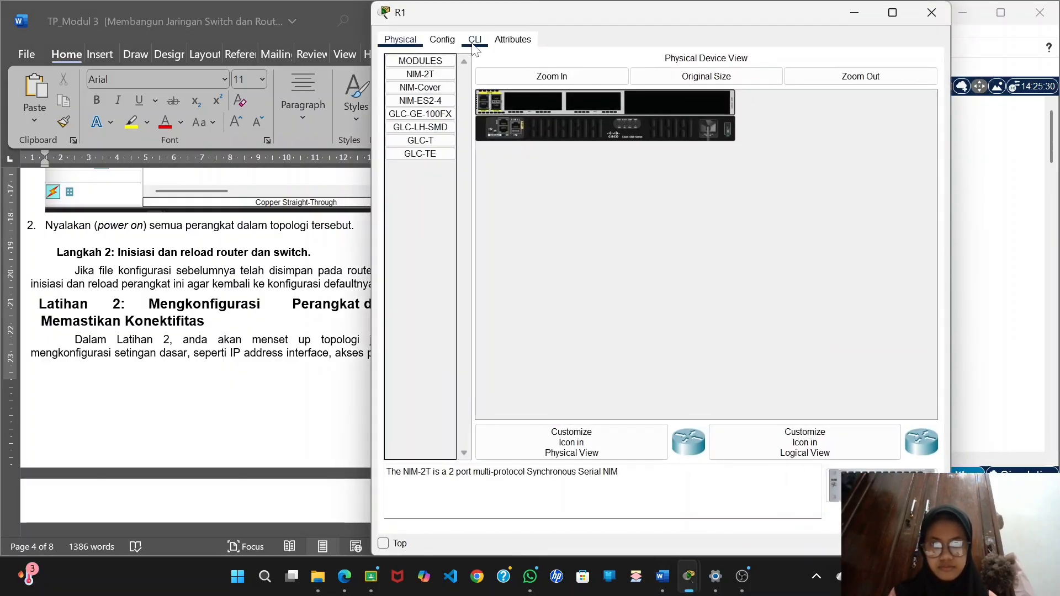
pyautogui.click(450, 42)
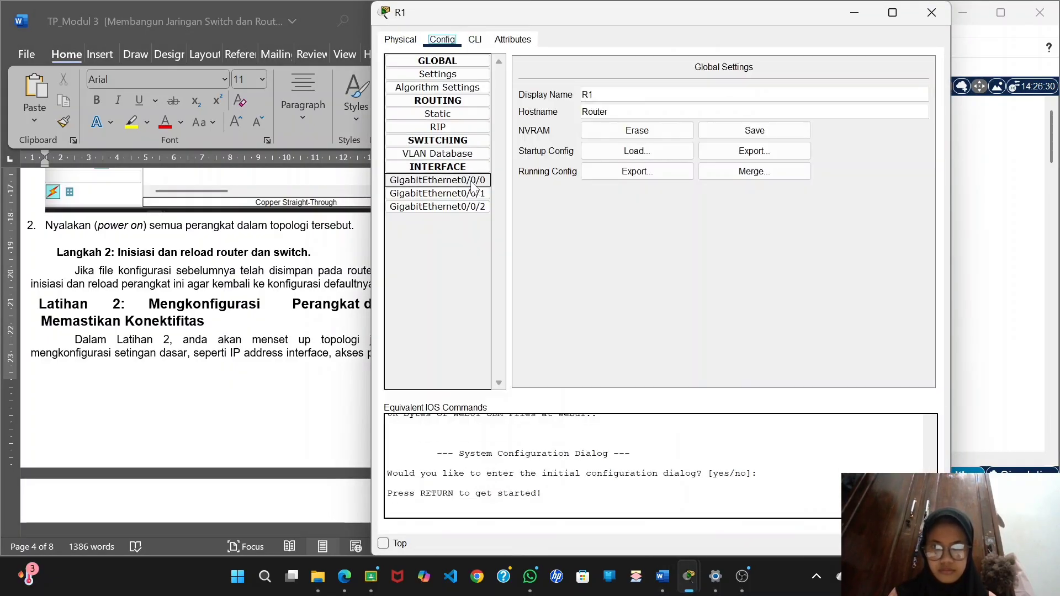
pyautogui.click(437, 181)
pyautogui.click(913, 81)
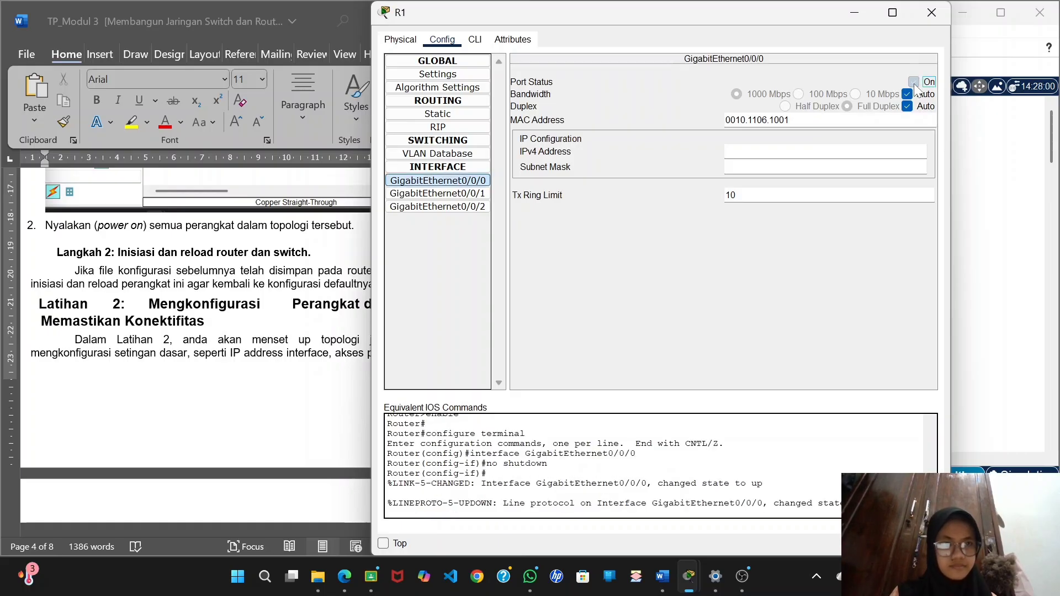
pyautogui.click(430, 194)
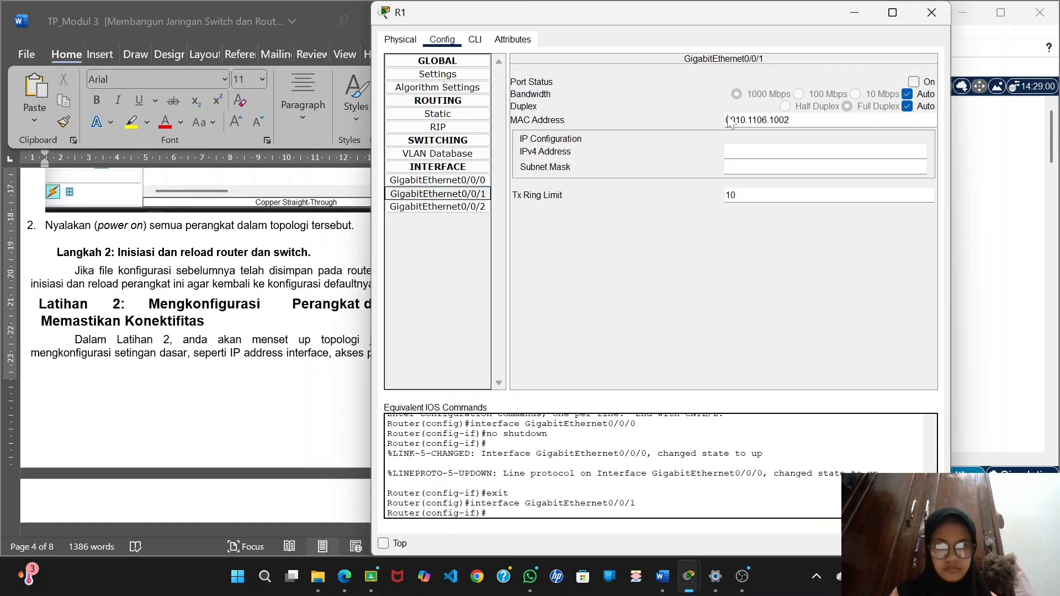
pyautogui.click(914, 82)
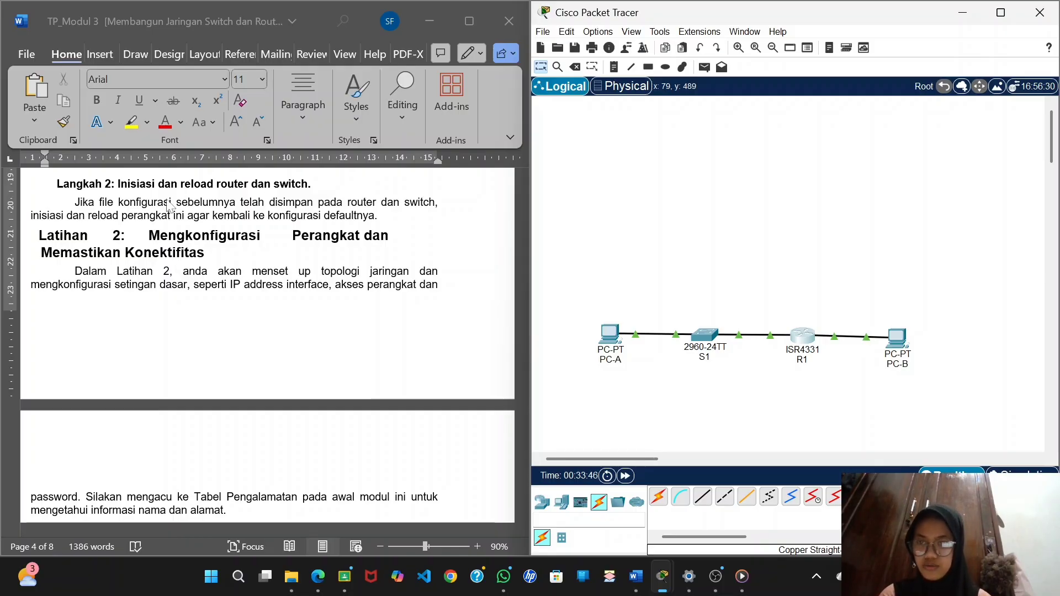
# Leave configuration mode on R1 with end and log out of its console with exit.
pyautogui.click(804, 335)
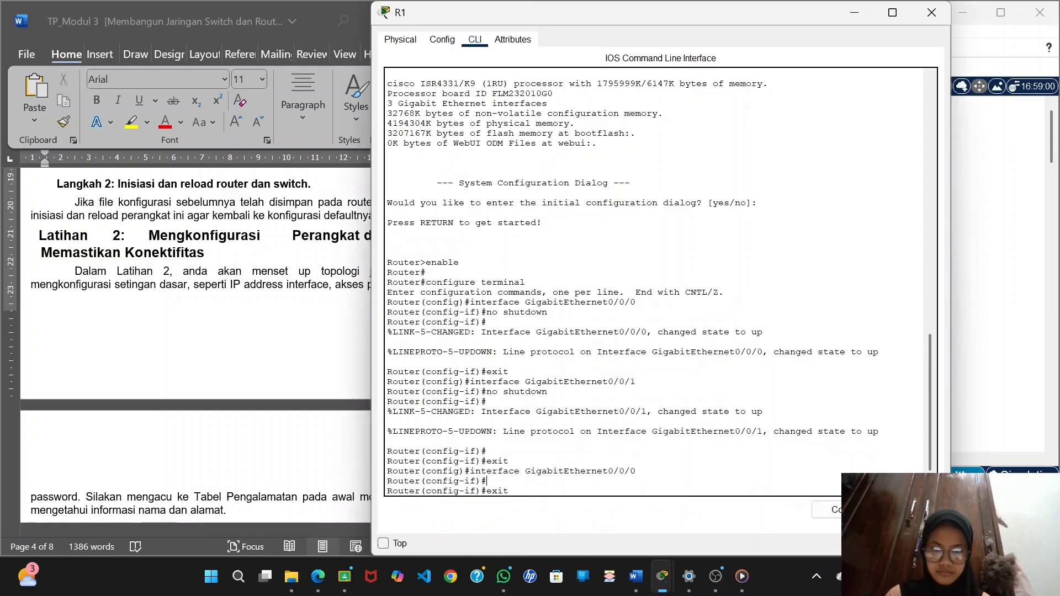
pyautogui.press('Return')
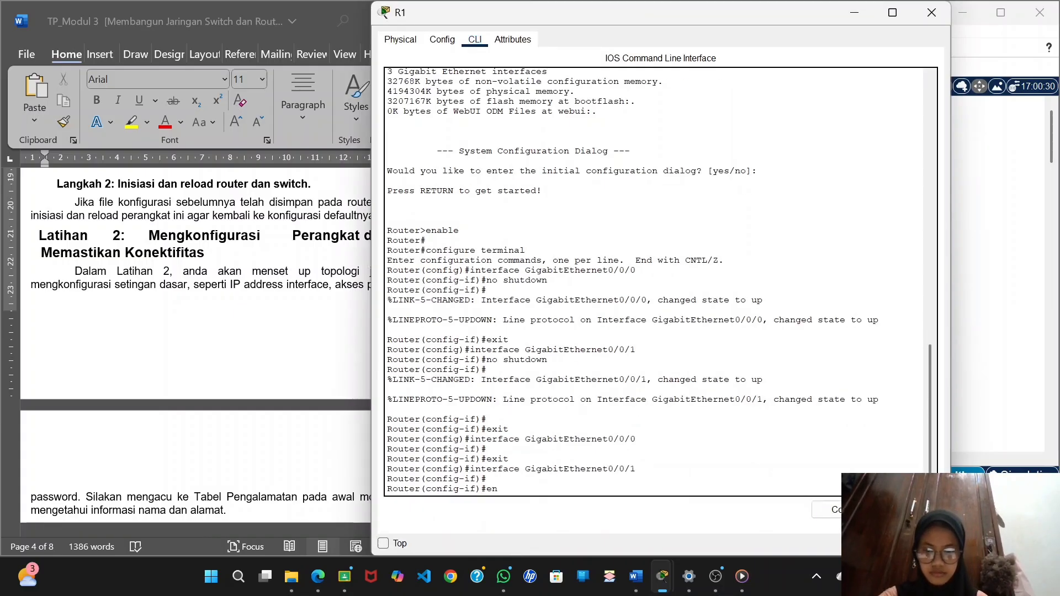
pyautogui.write('end')
pyautogui.press('Return')
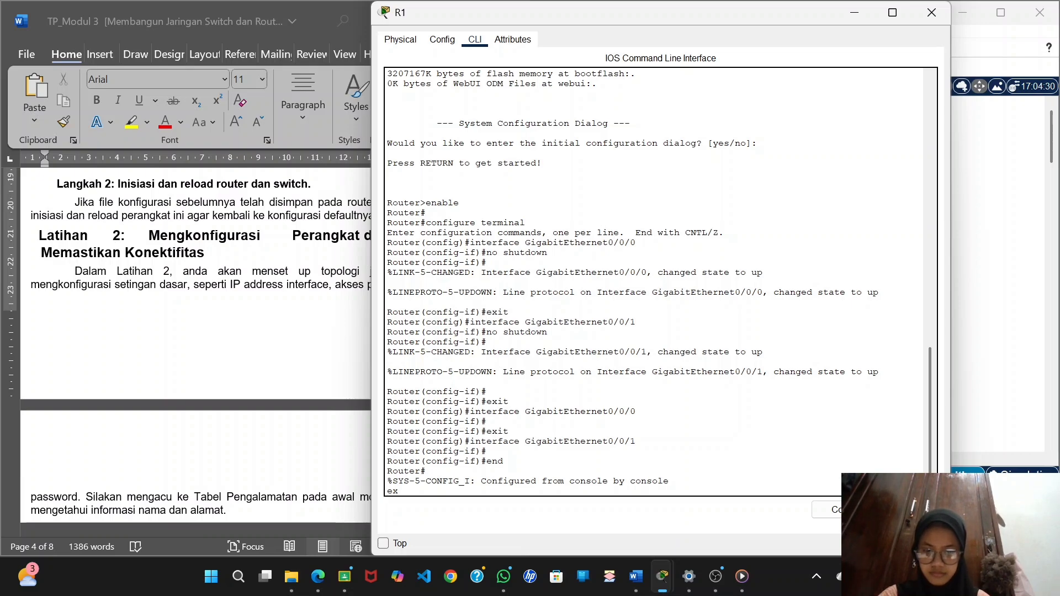
pyautogui.write('exit')
pyautogui.press('Return')
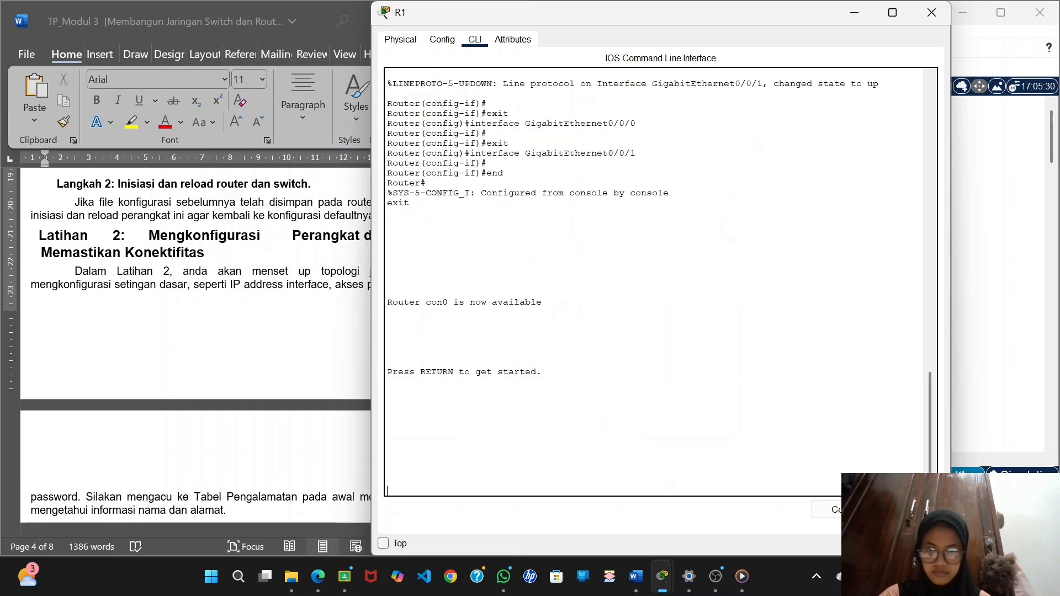
pyautogui.click(854, 12)
# Log out of switch S1's console session with exit.
pyautogui.click(712, 337)
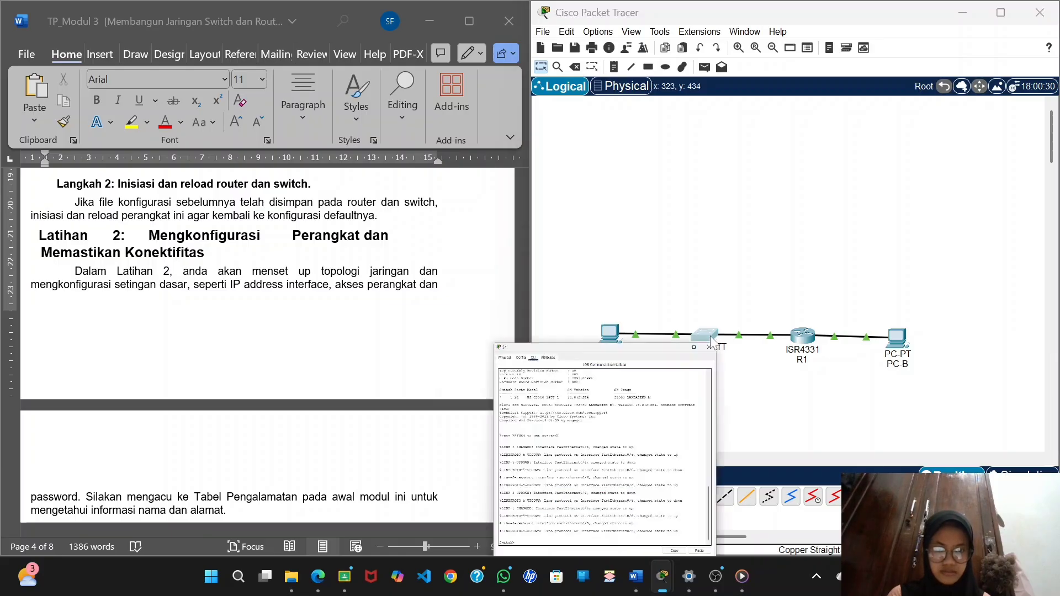
pyautogui.press('Return')
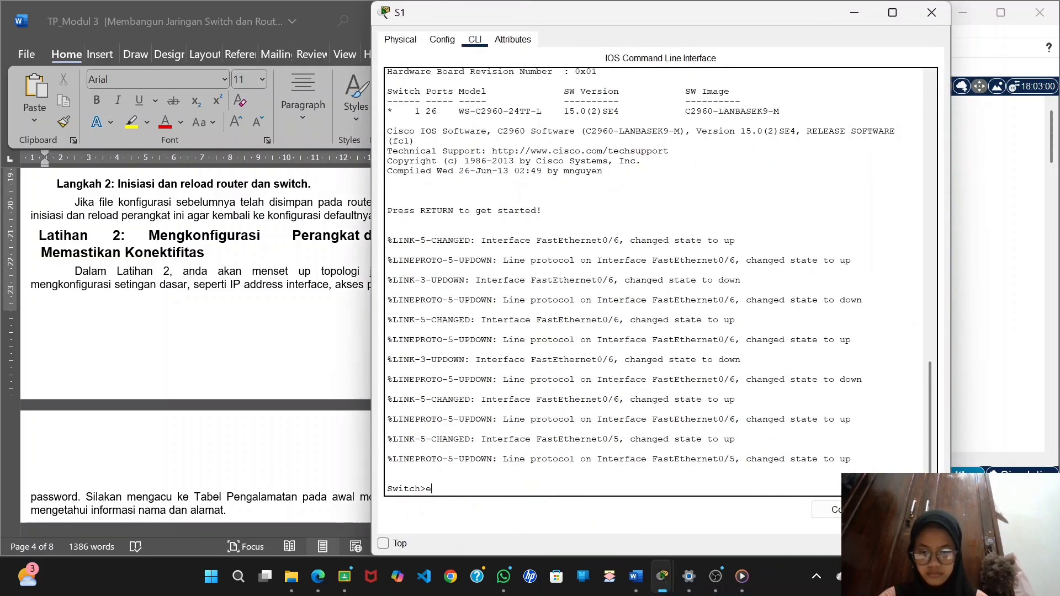
pyautogui.press('Return')
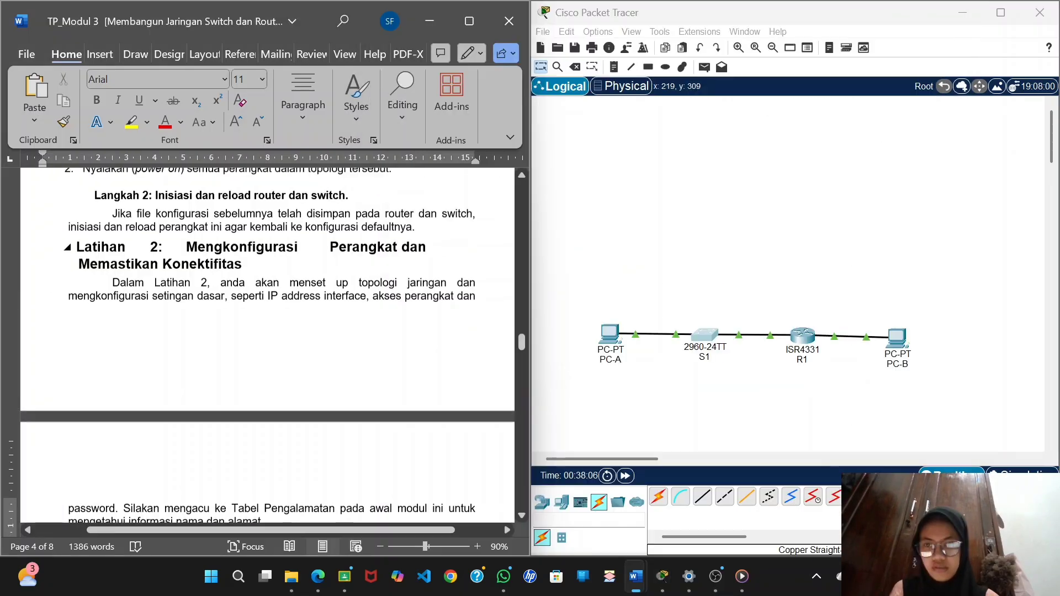
# Configure PC-A with static IPv4 192.168.1.3, mask 255.255.255.0, gateway 192.168.1.1, IPv6 address 2001:db8:acad:1::3/64 and IPv6 gateway fe80::1.
pyautogui.scroll(-2, 387, 252)
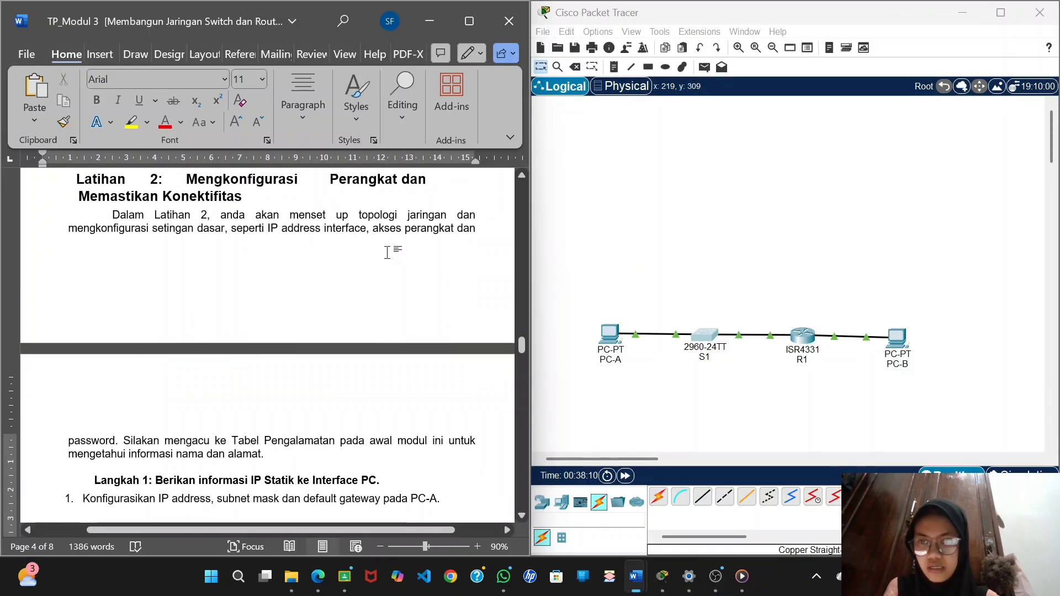
pyautogui.scroll(-5, 387, 252)
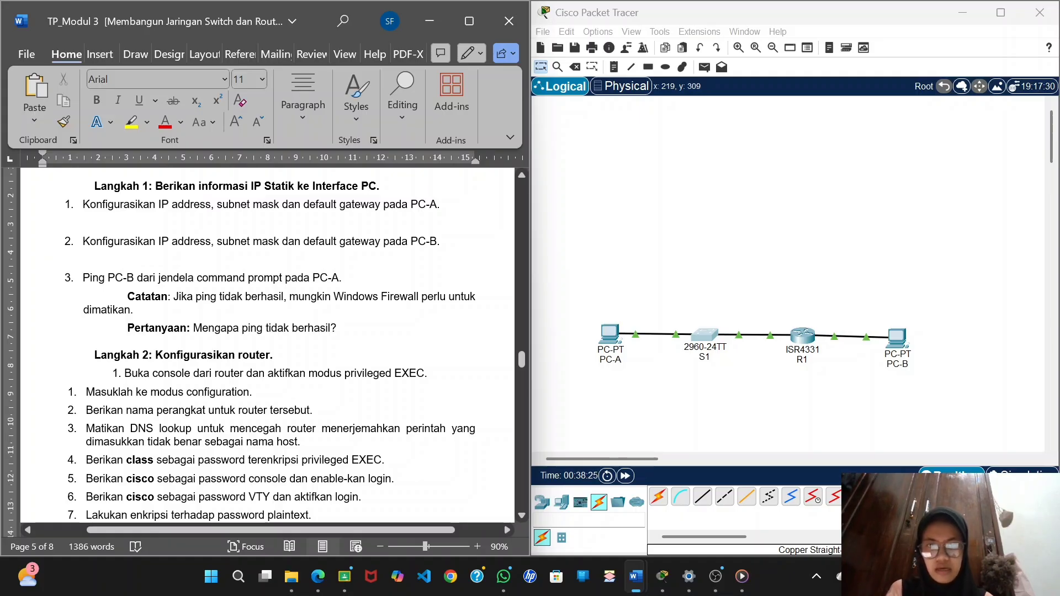
pyautogui.click(614, 335)
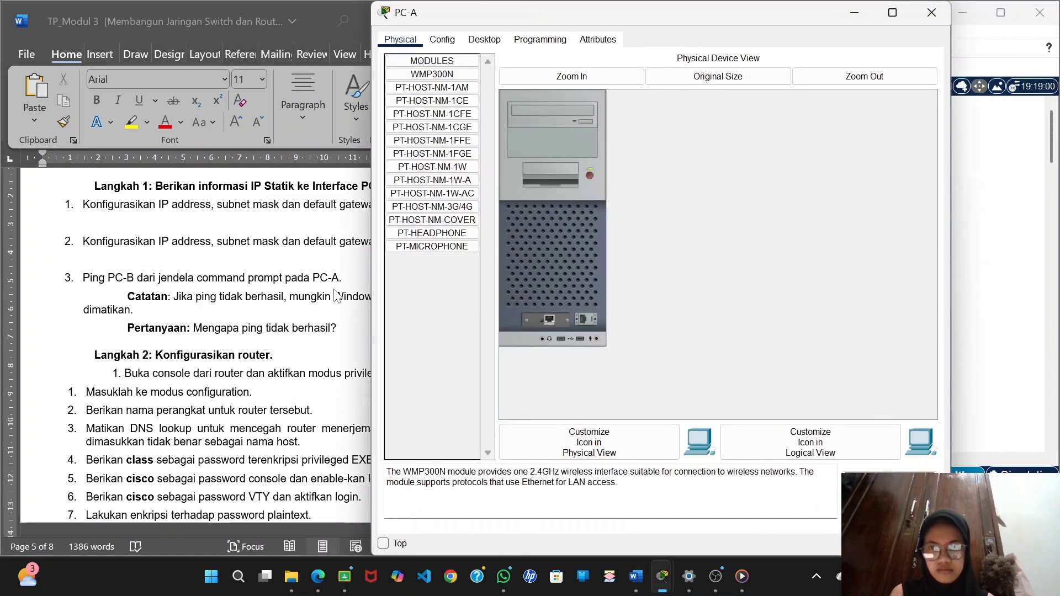
pyautogui.click(479, 42)
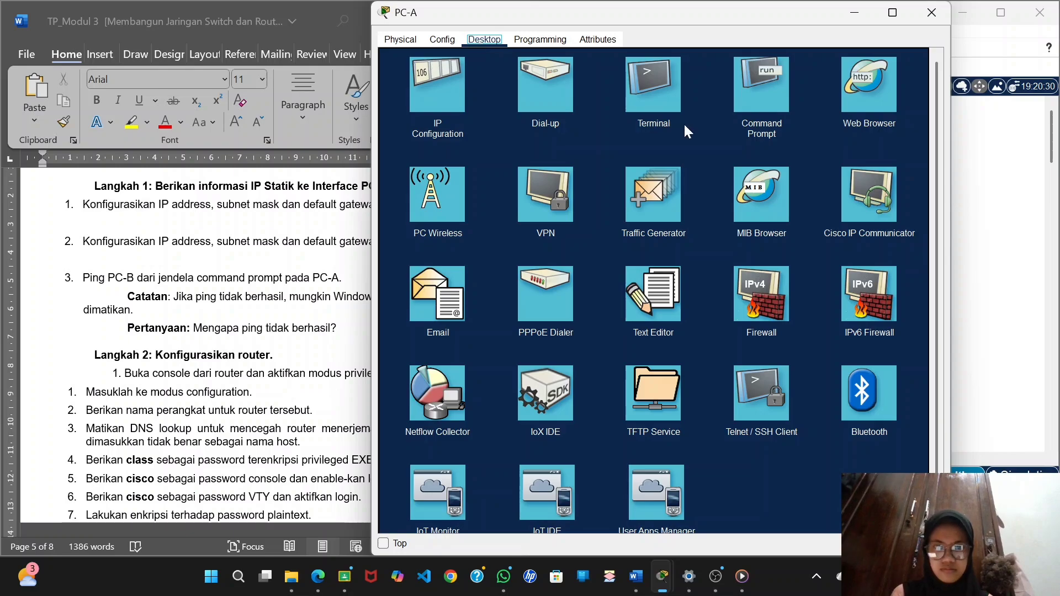
pyautogui.click(448, 98)
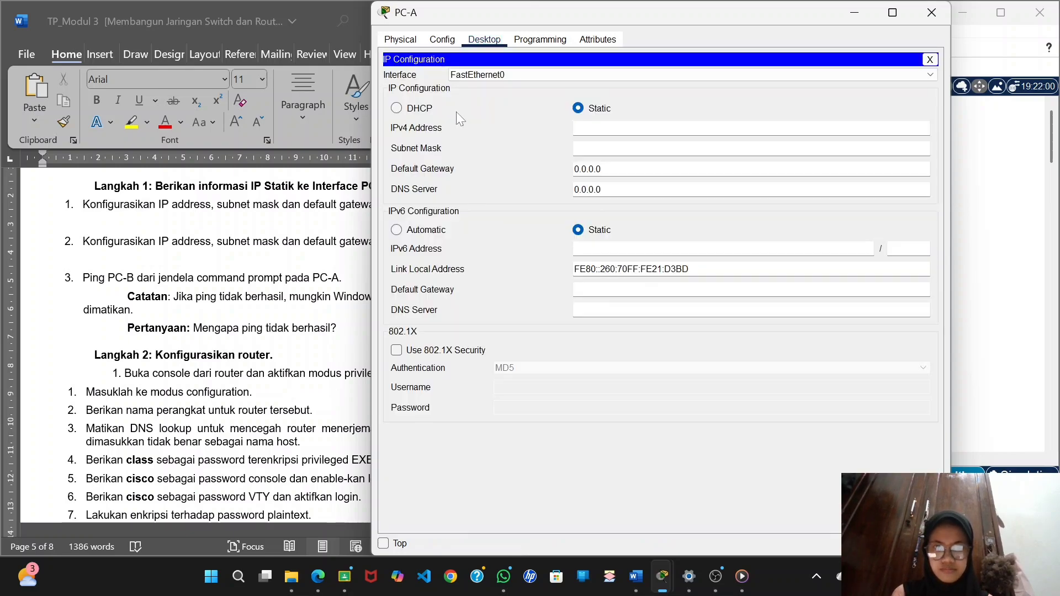
pyautogui.moveTo(711, 18); pyautogui.dragTo(854, 49)
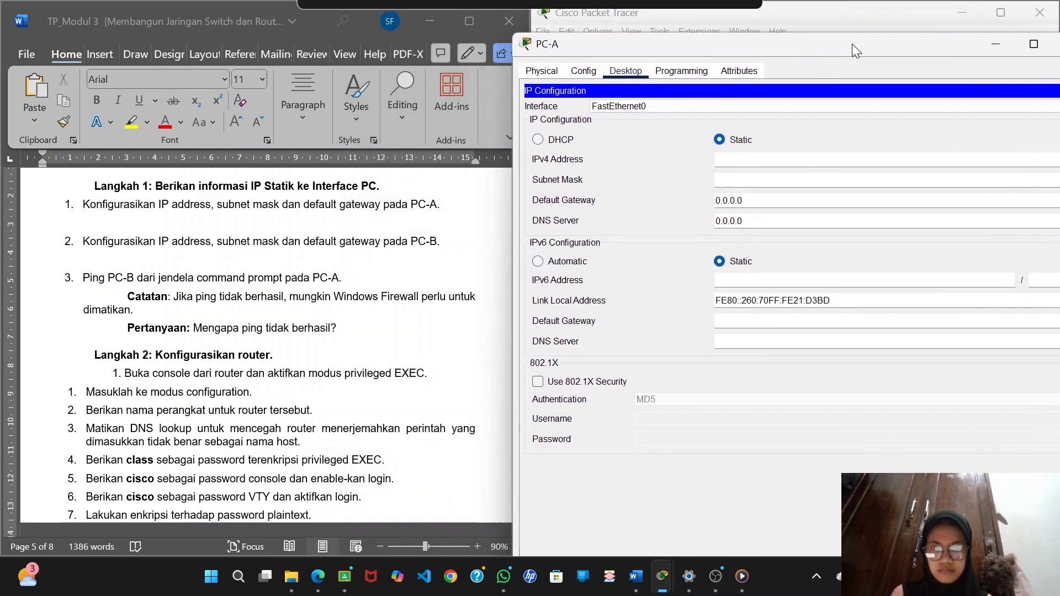
pyautogui.scroll(5, 311, 291)
pyautogui.scroll(-15, 312, 291)
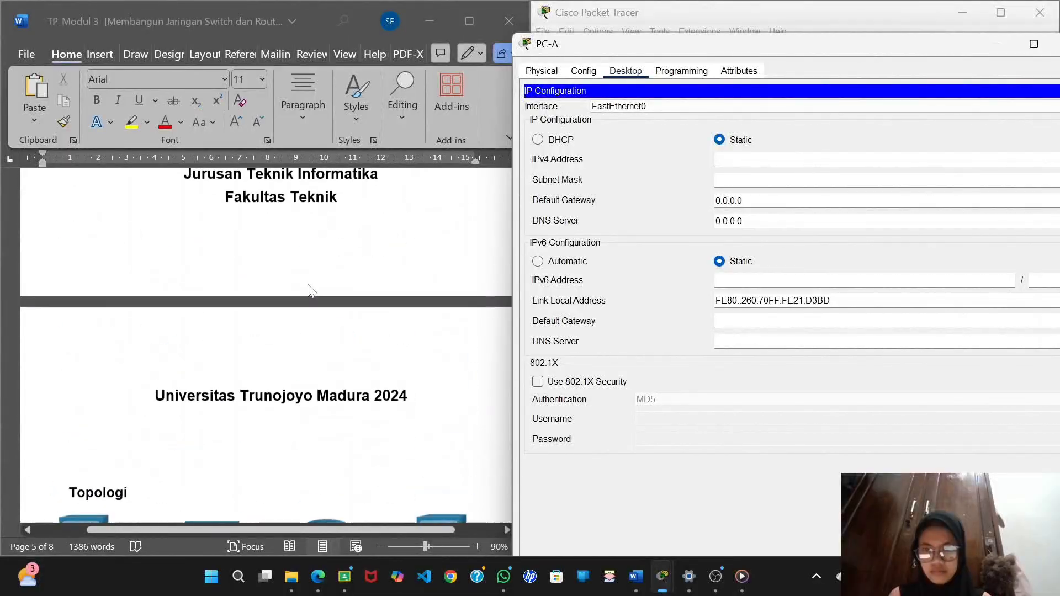
pyautogui.scroll(-2, 312, 291)
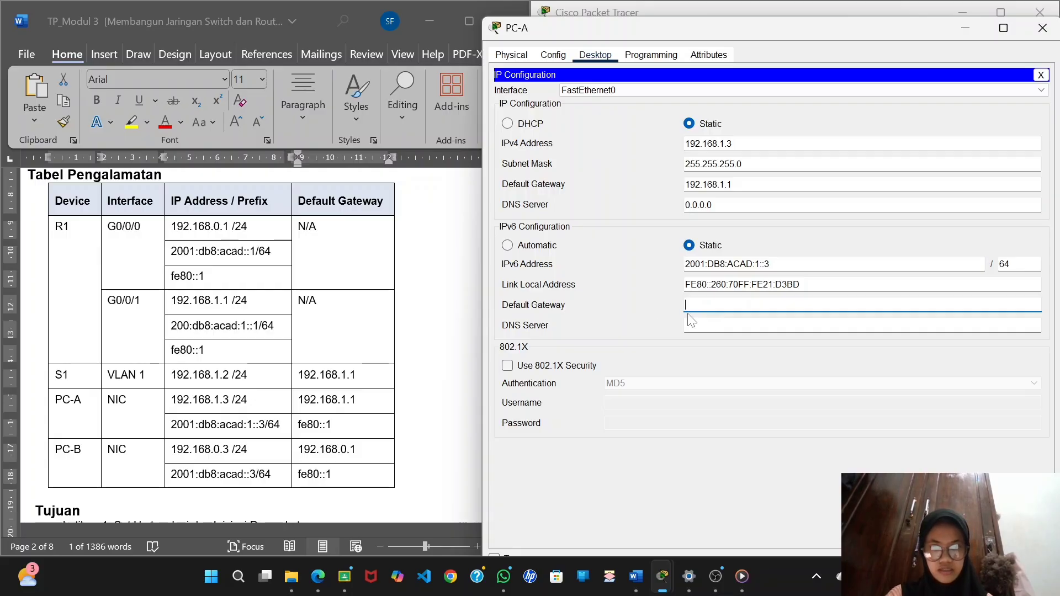
pyautogui.click(327, 425)
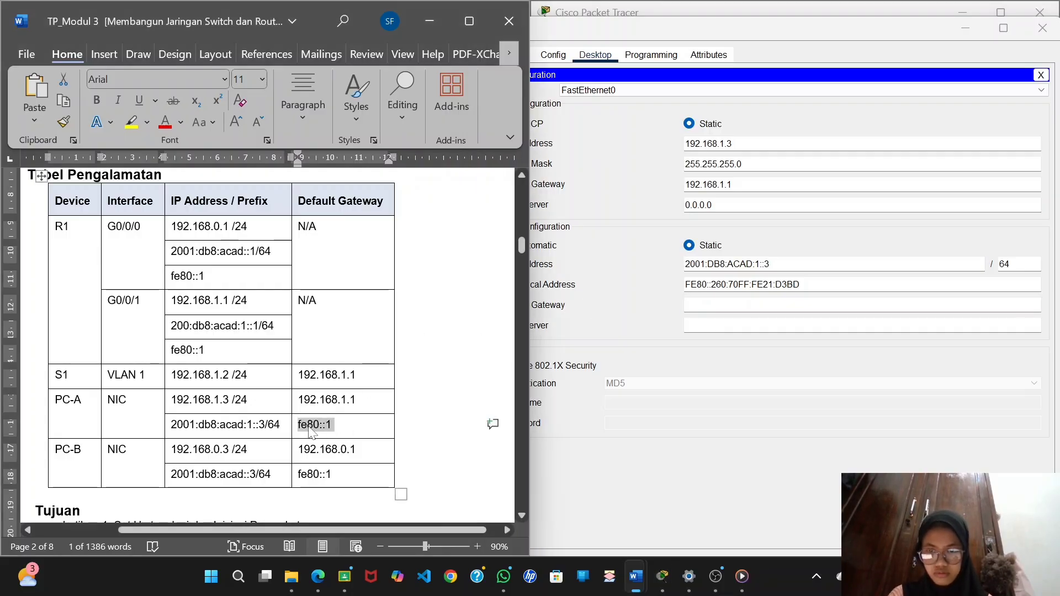
pyautogui.click(712, 306)
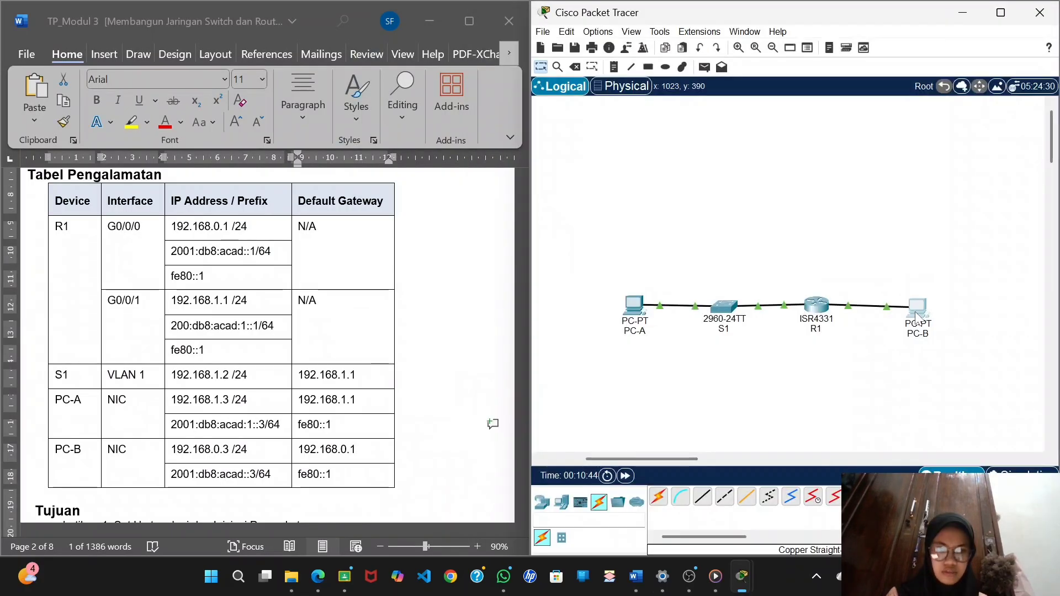
# Set PC-B's static IPv4 address to 192.168.0.3 with subnet mask 255.255.255.0.
pyautogui.click(918, 308)
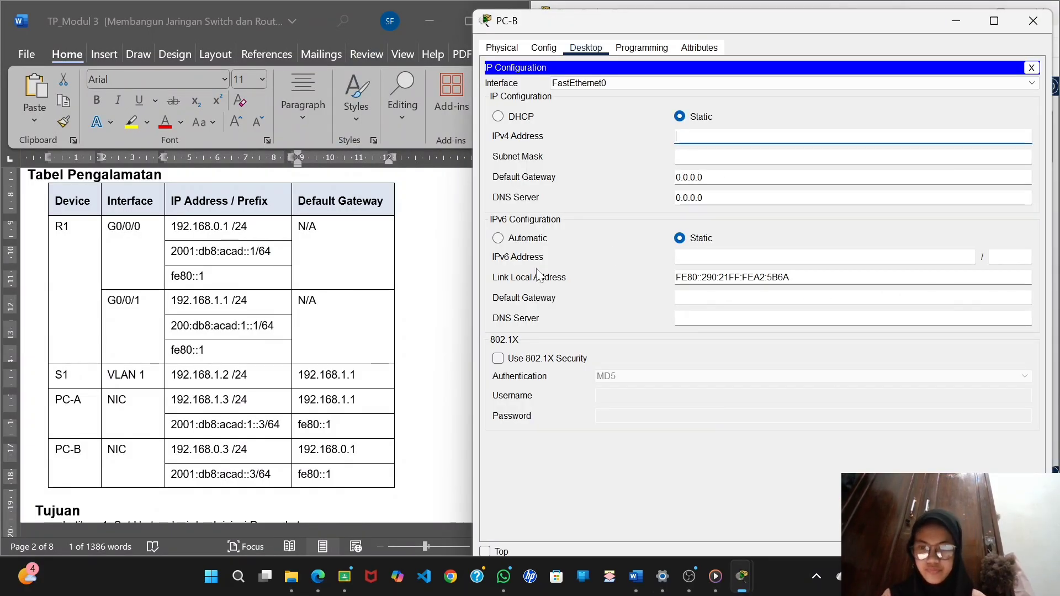
pyautogui.write('192')
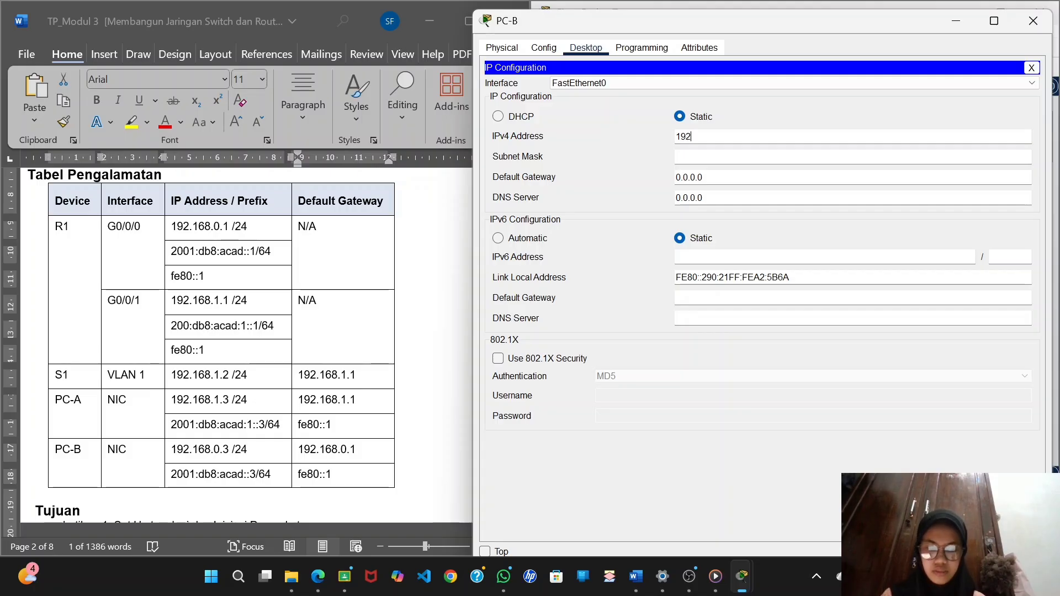
pyautogui.write('.168')
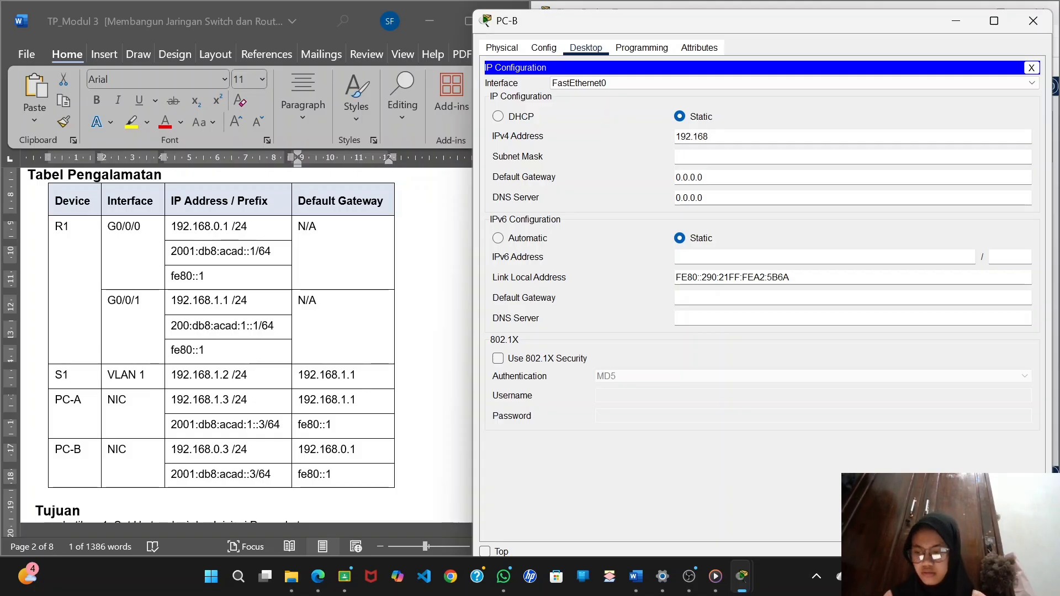
pyautogui.write('.0')
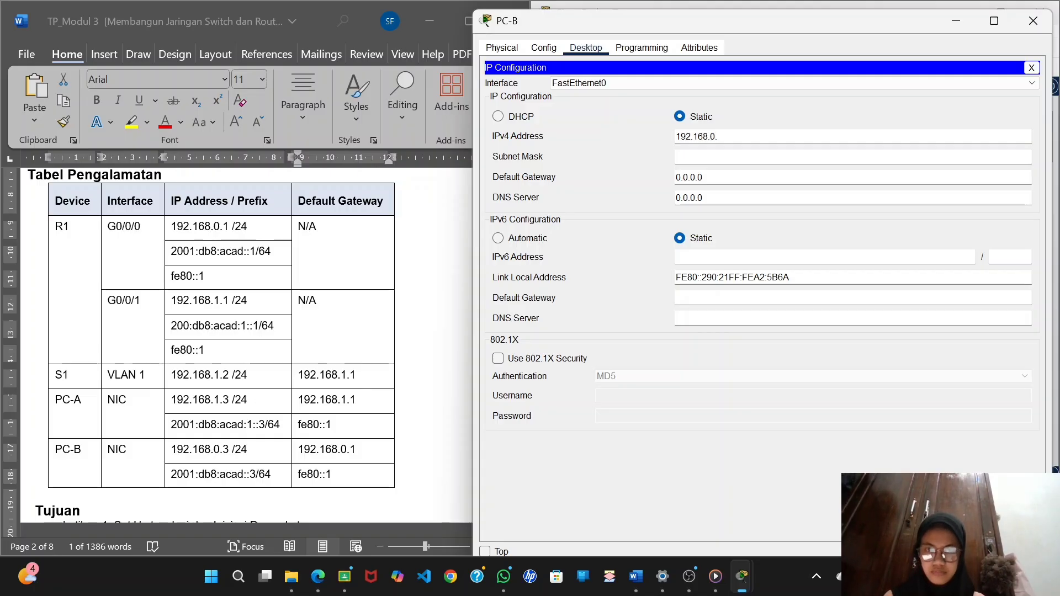
pyautogui.write('.3')
pyautogui.press('Tab')
pyautogui.click(703, 157)
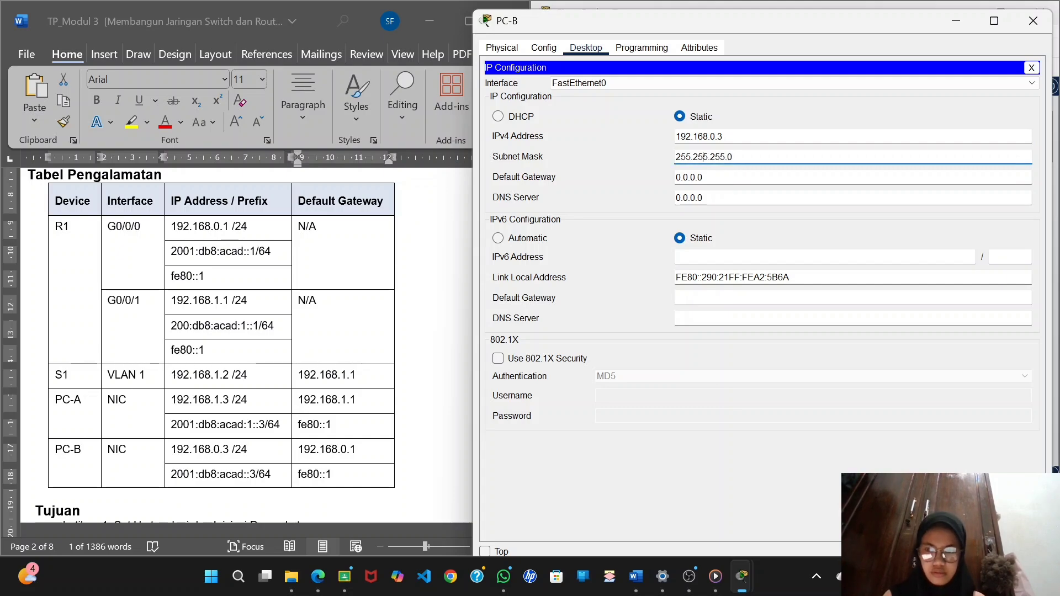
# Set PC-B's IPv4 default gateway to 192.168.0.1 and its IPv6 address to 2001:db8:acad::3/64.
pyautogui.click(703, 178)
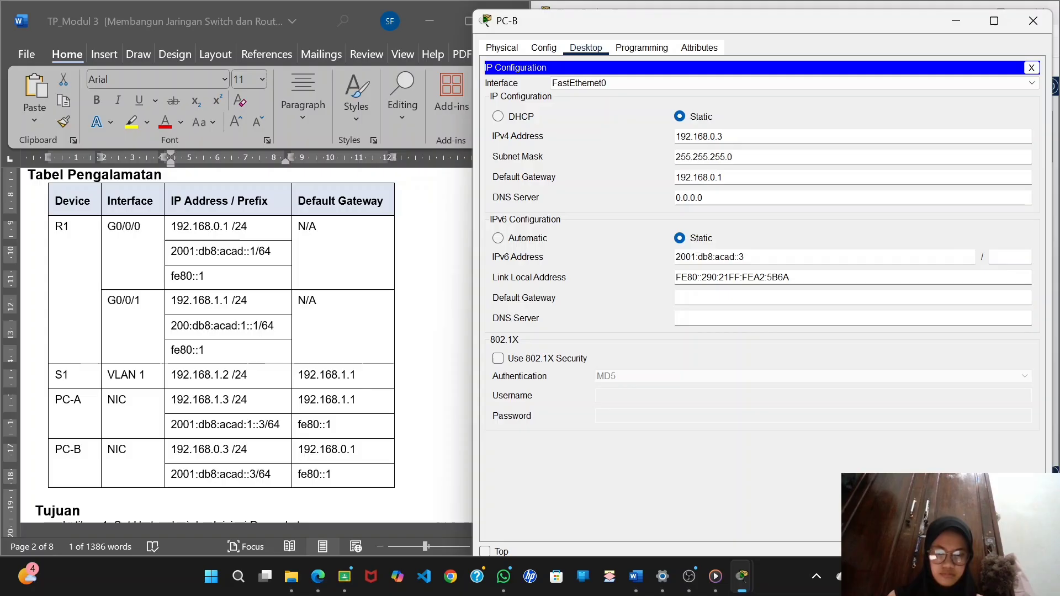
pyautogui.press('Tab')
pyautogui.write('61')
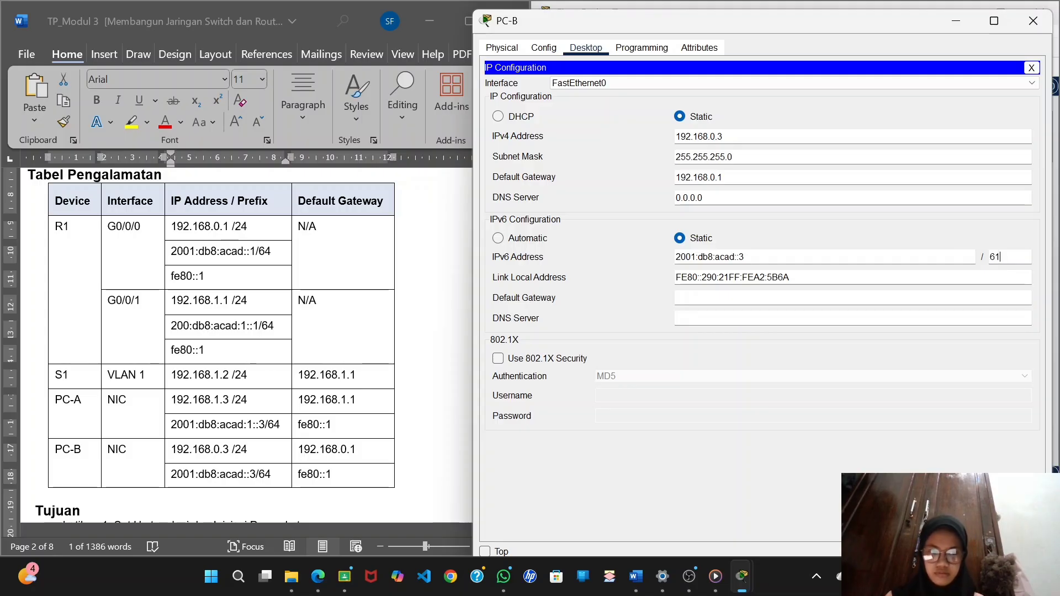
pyautogui.press('BackSpace')
pyautogui.write('4')
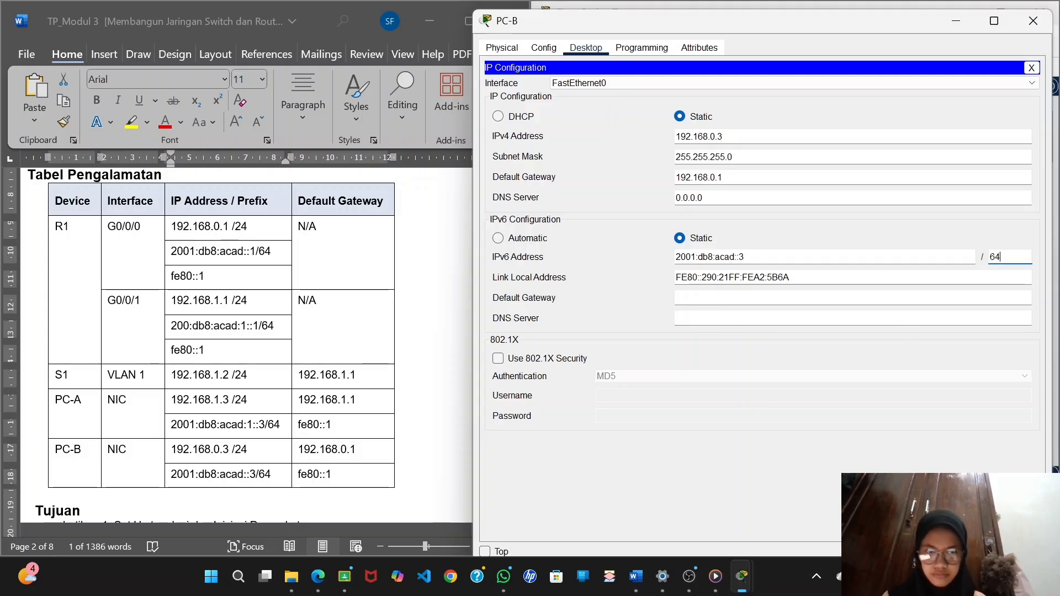
# Set PC-B's IPv6 default gateway to fe80::1.
pyautogui.click(684, 298)
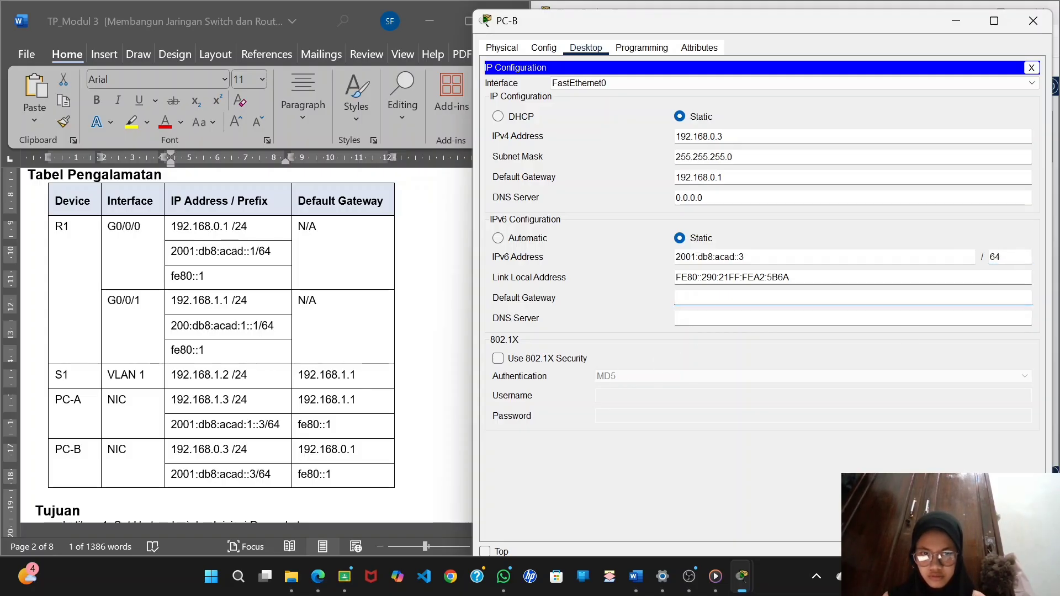
pyautogui.write('f')
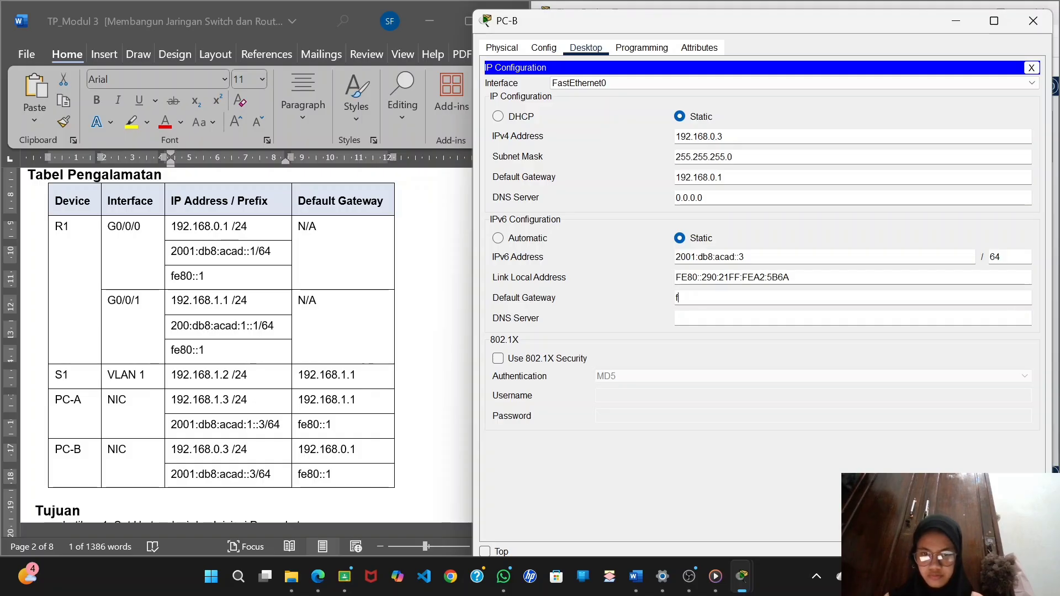
pyautogui.write('e80::')
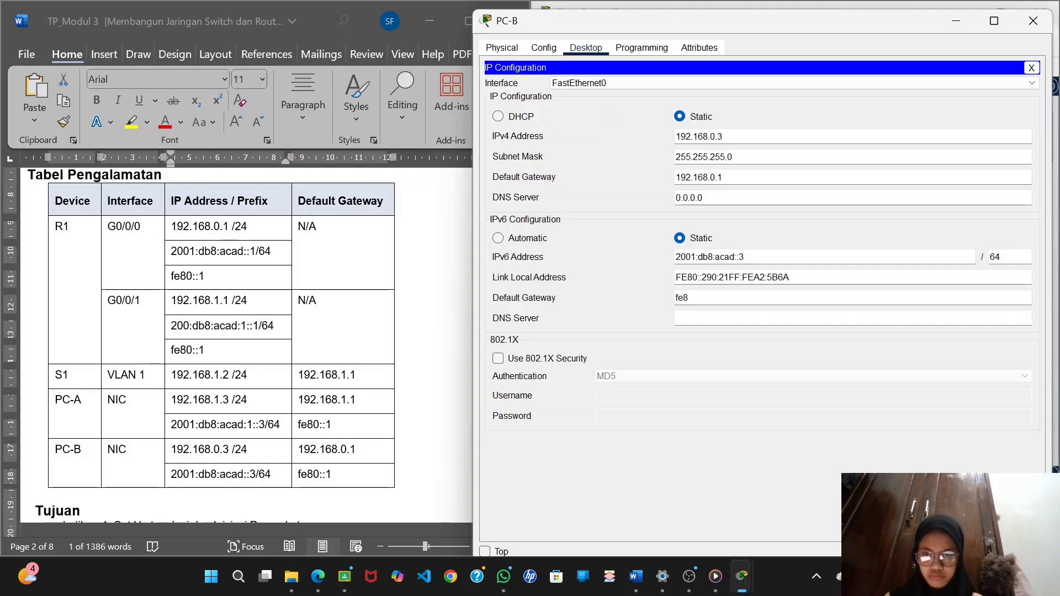
pyautogui.write('1')
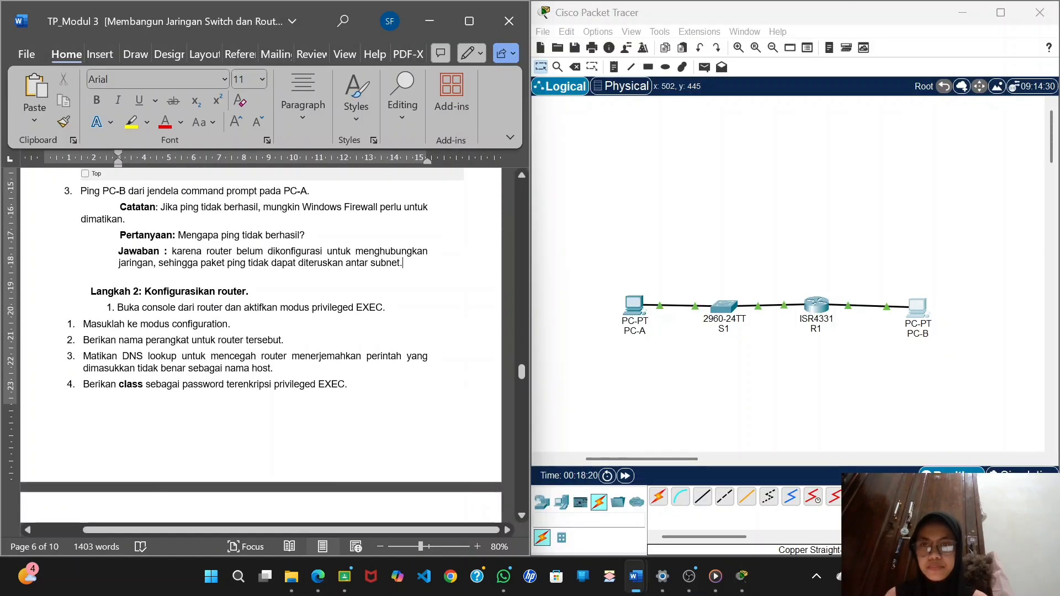
# Ping PC-B at 192.168.0.3 from PC-A's Command Prompt.
pyautogui.click(633, 305)
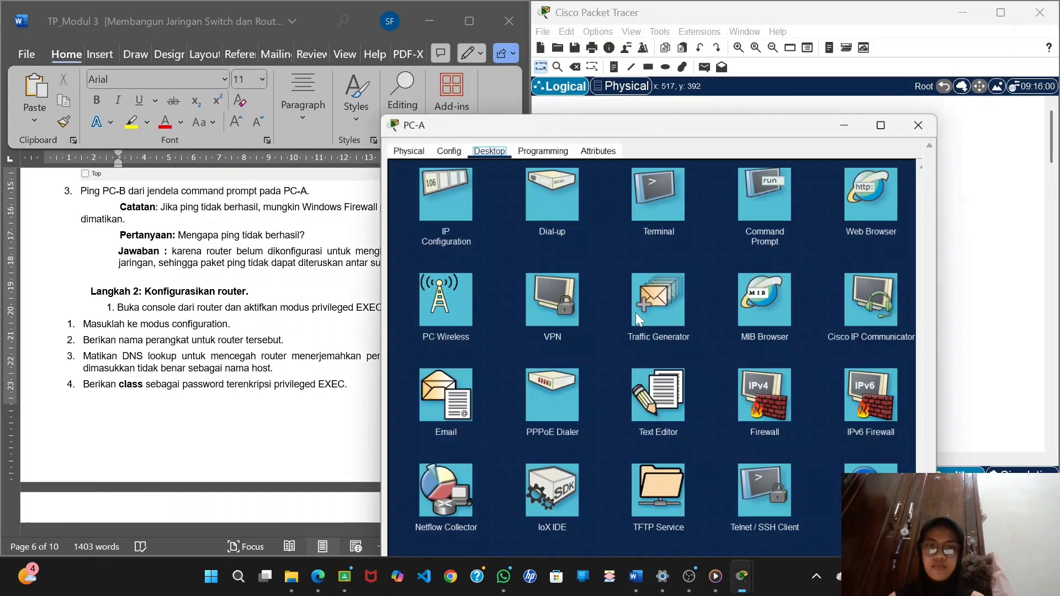
pyautogui.click(770, 91)
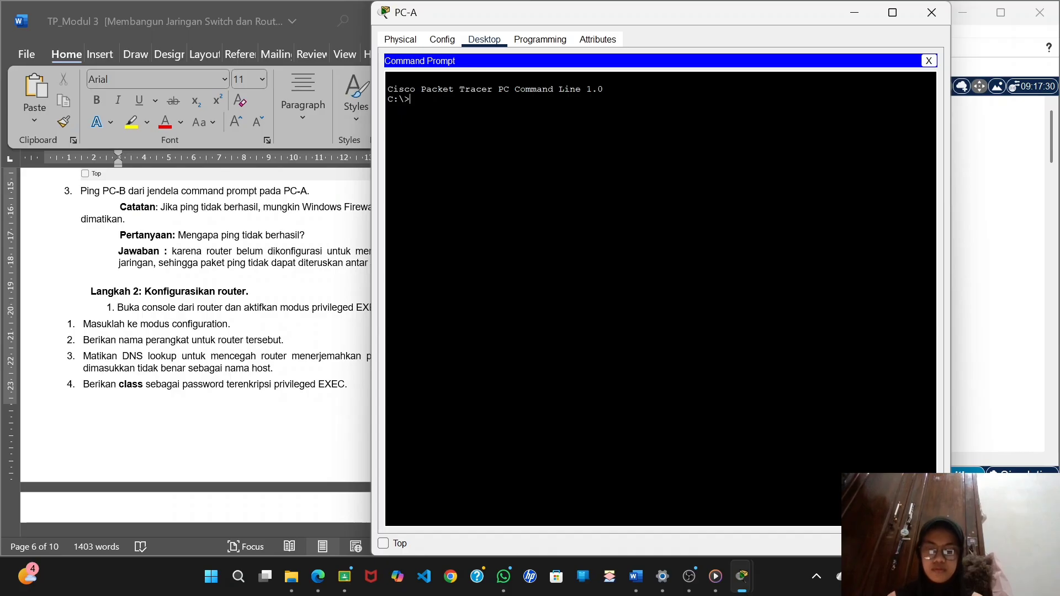
pyautogui.write('ping')
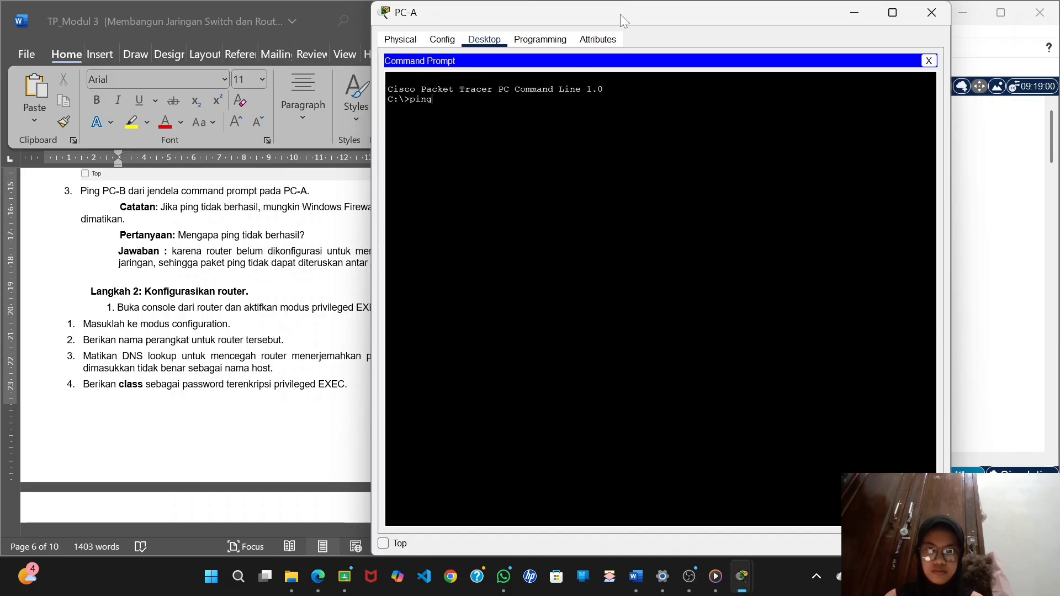
pyautogui.moveTo(620, 14); pyautogui.dragTo(768, 26)
pyautogui.write('192')
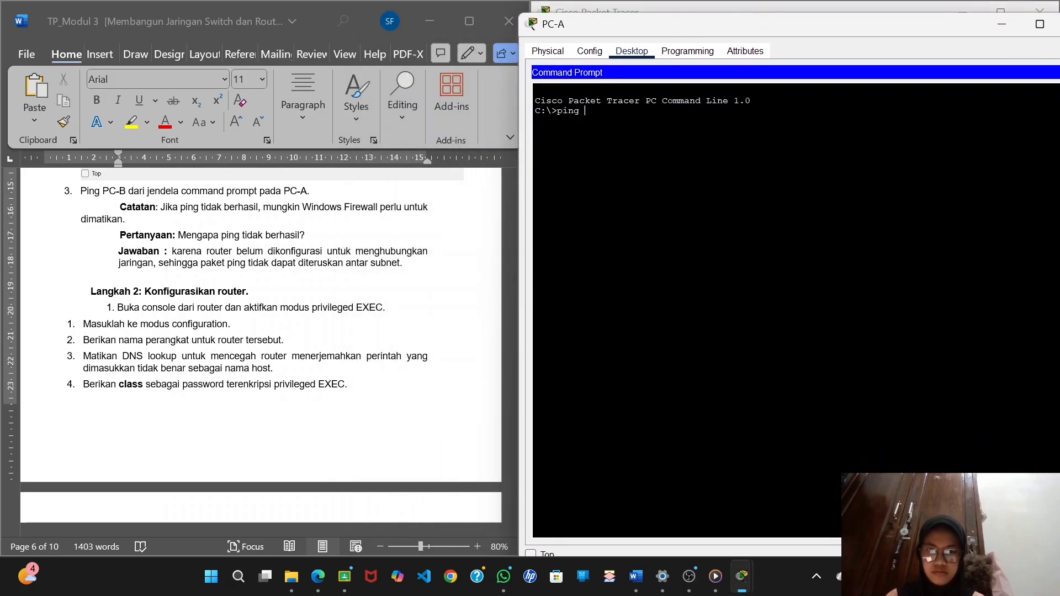
pyautogui.write('.1')
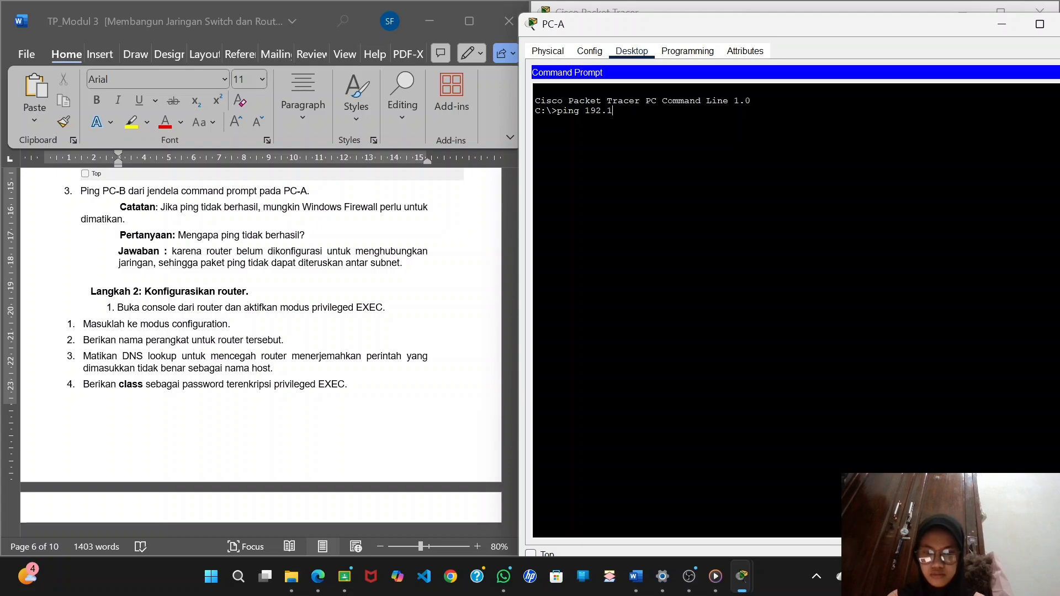
pyautogui.write('68.')
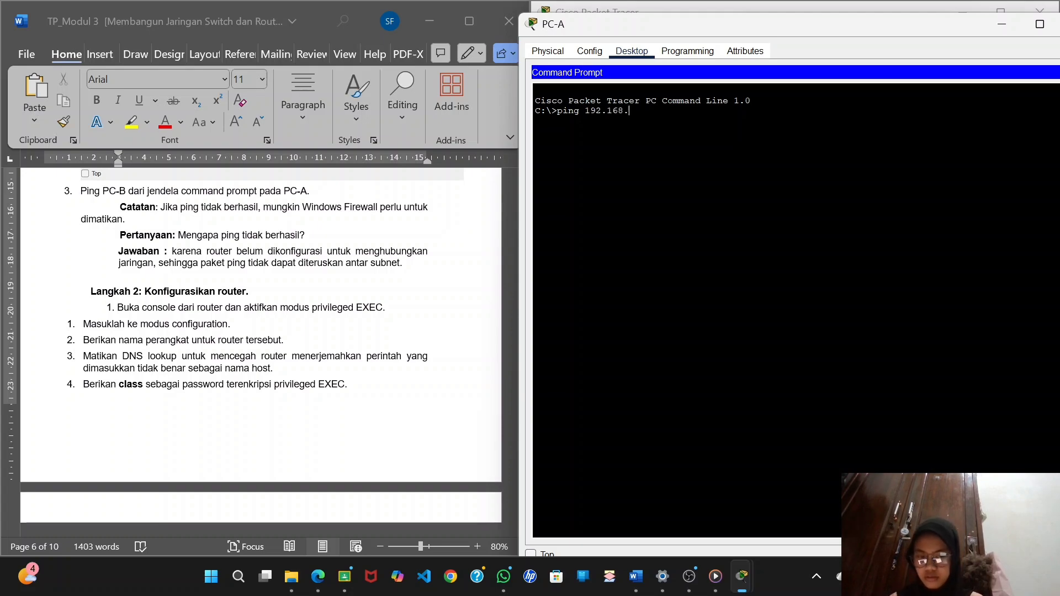
pyautogui.write('0.3')
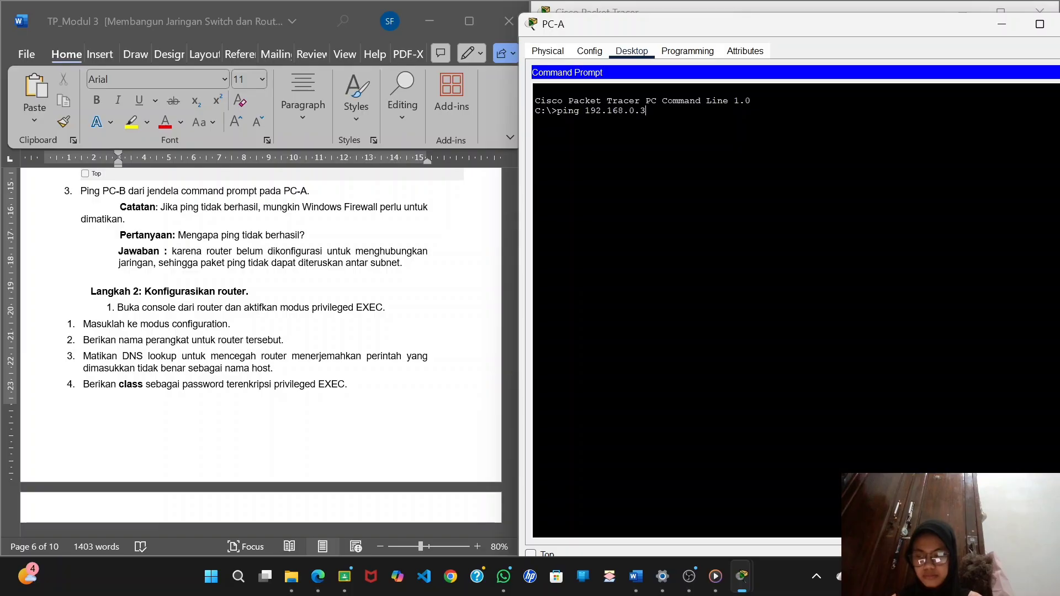
pyautogui.press('Return')
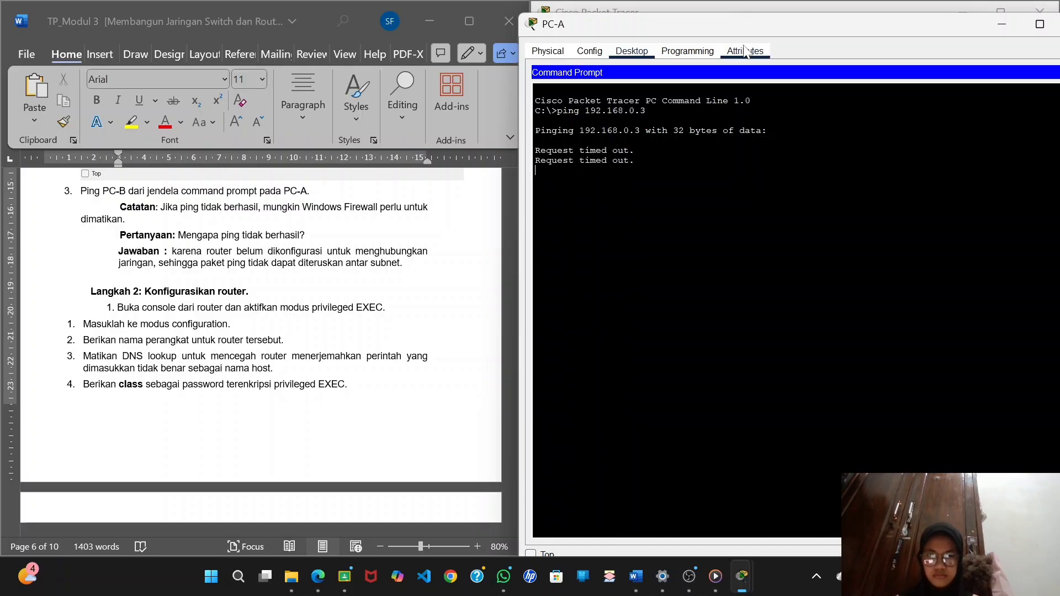
pyautogui.moveTo(728, 26); pyautogui.dragTo(689, 53)
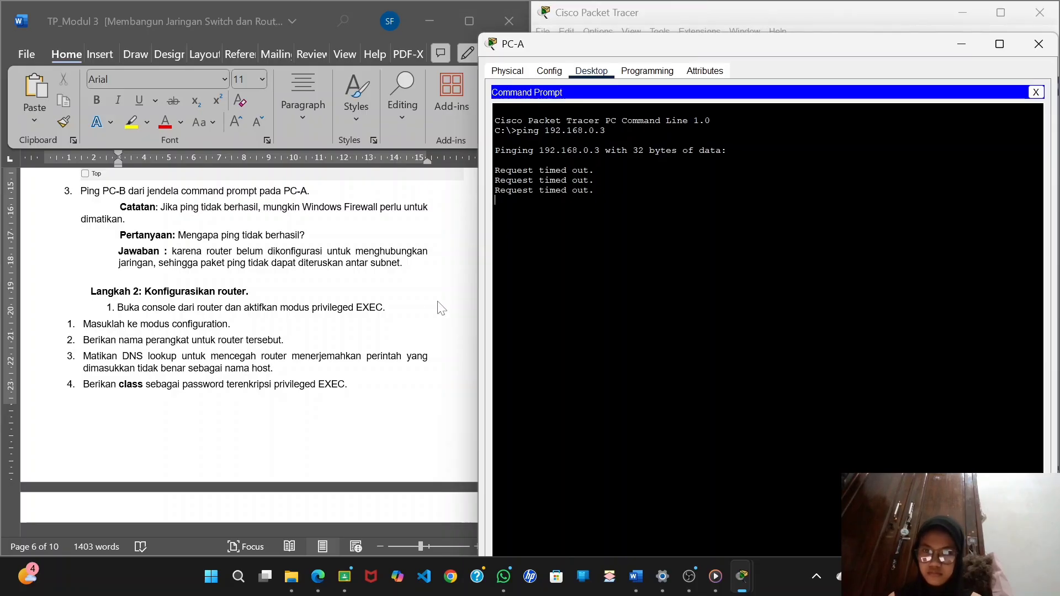
# Connect PC-B's RS 232 port to router R1's Console port with a console cable.
pyautogui.scroll(1, 423, 312)
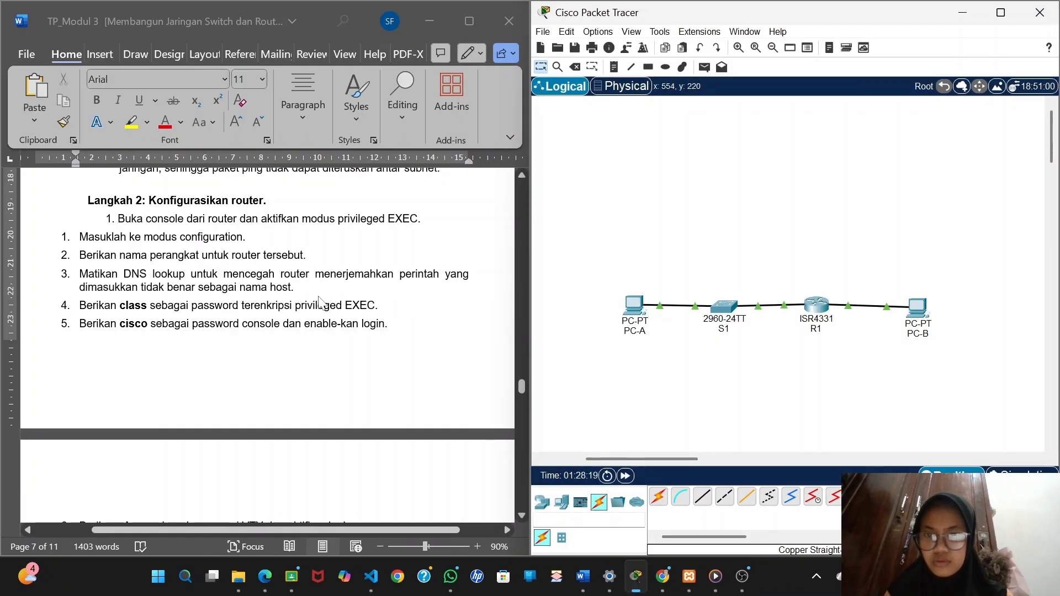
pyautogui.scroll(2, 322, 304)
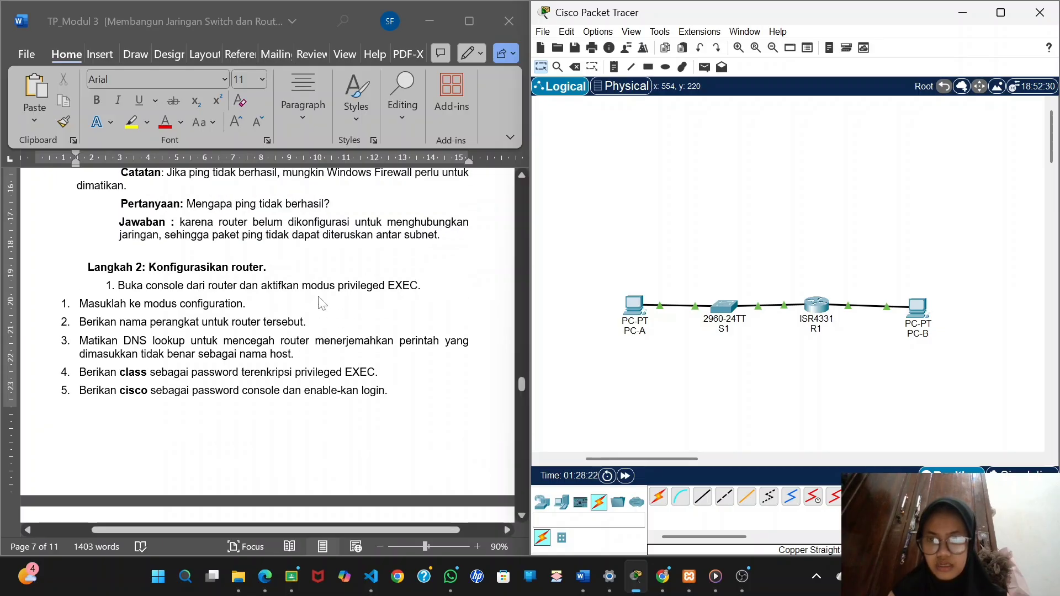
pyautogui.click(685, 504)
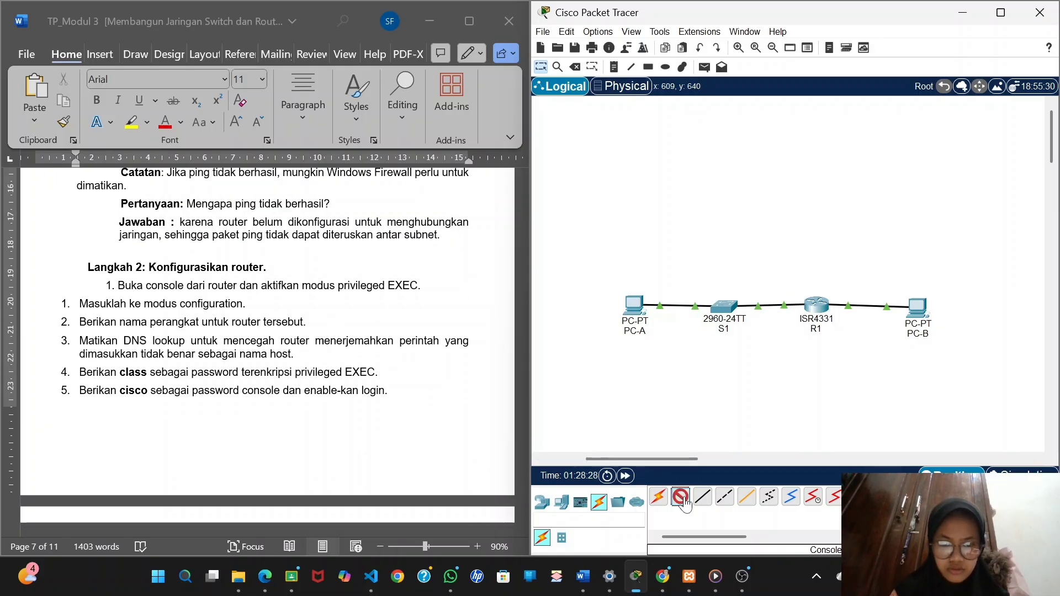
pyautogui.click(921, 309)
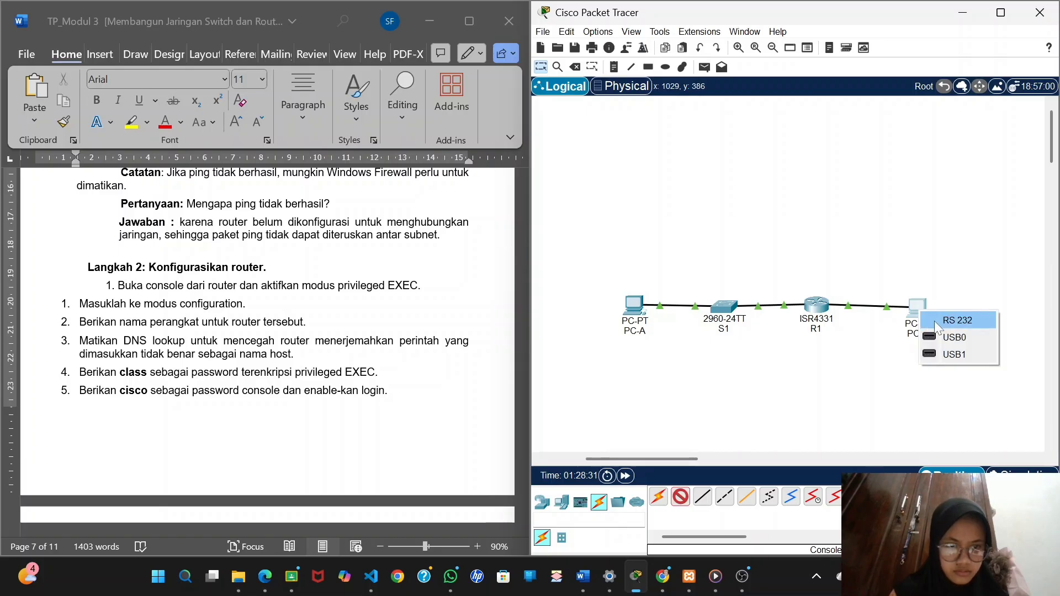
pyautogui.click(933, 319)
pyautogui.click(817, 309)
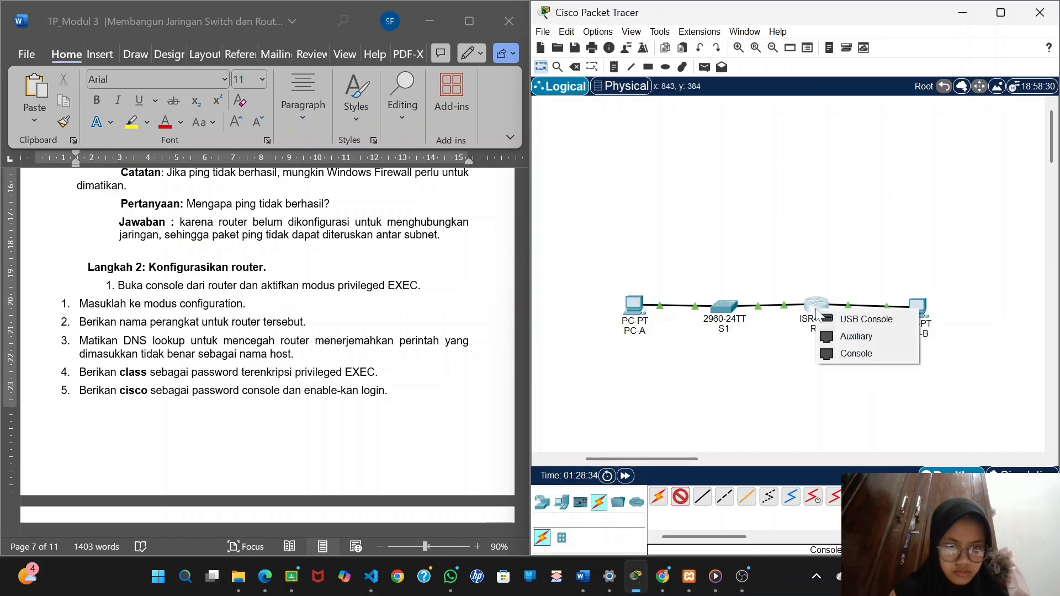
pyautogui.click(836, 356)
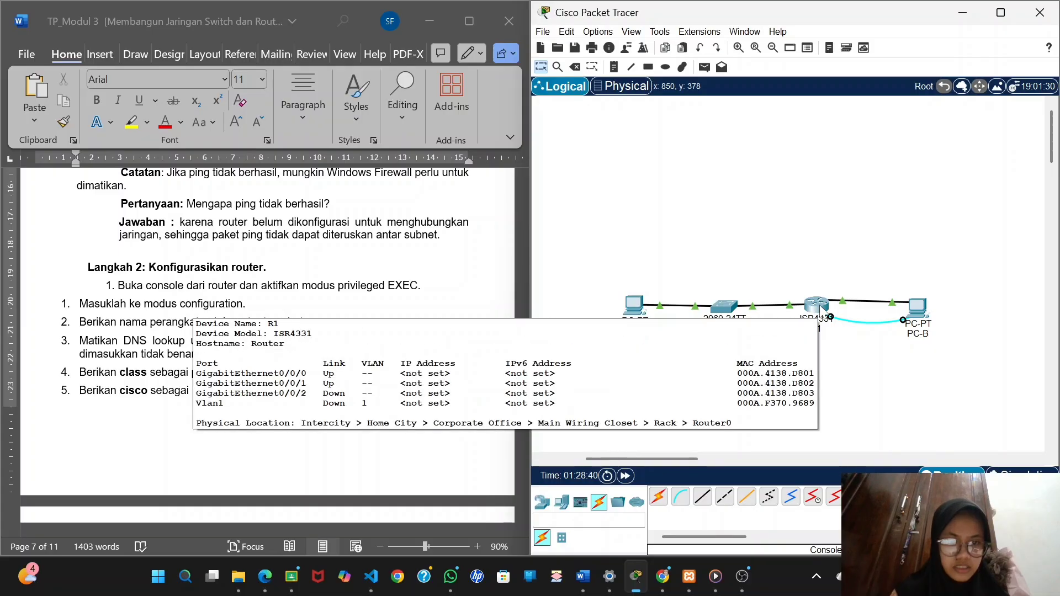
# Open a terminal session to the router from PC-B, using the default port configuration.
pyautogui.click(820, 305)
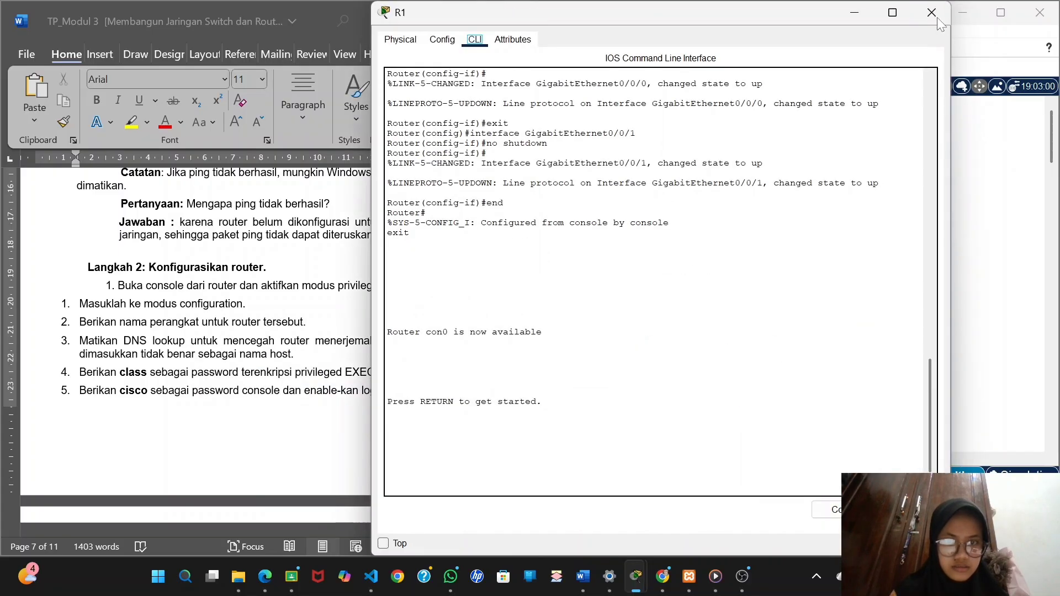
pyautogui.click(932, 12)
pyautogui.click(919, 306)
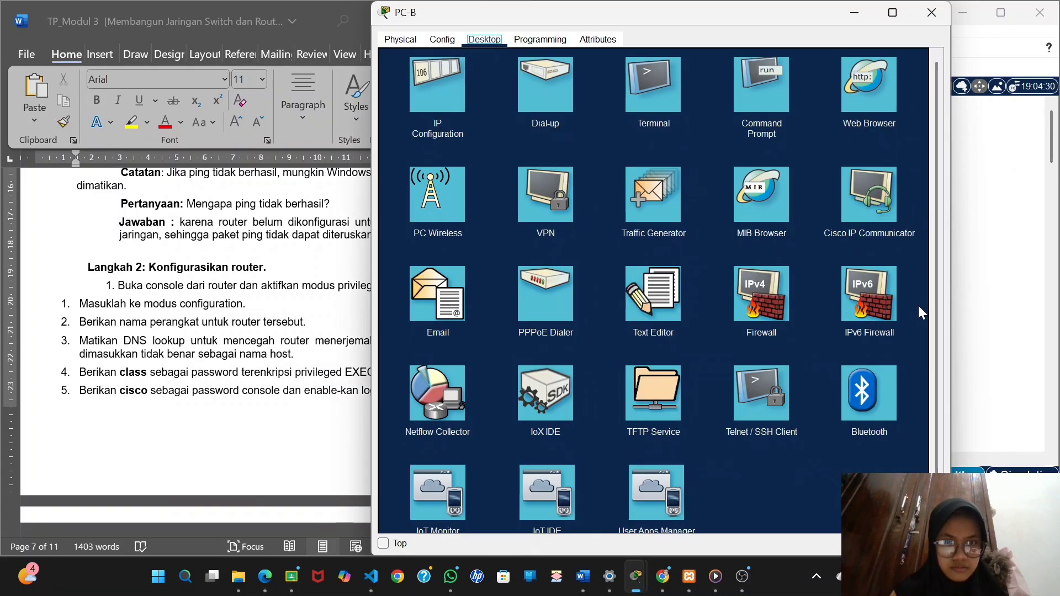
pyautogui.click(642, 92)
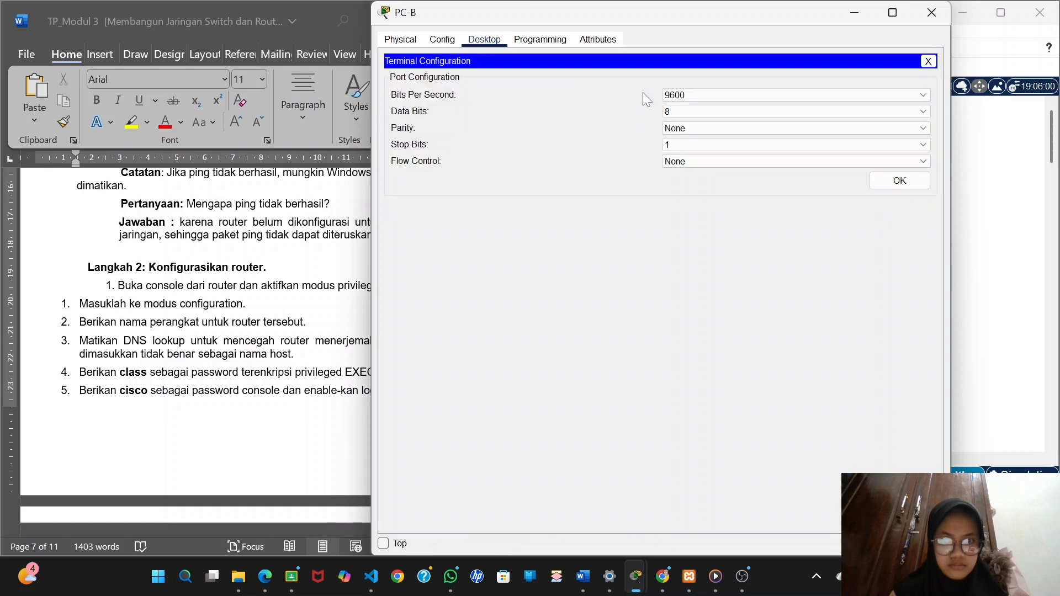
pyautogui.click(899, 182)
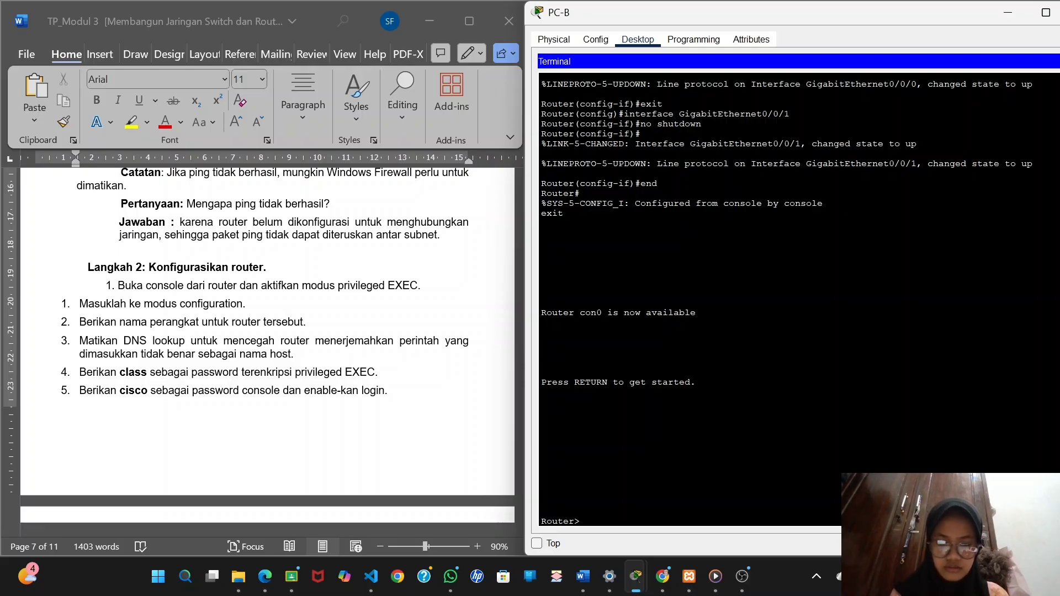
# Enter privileged EXEC mode with enable and global configuration mode with configure terminal on the router.
pyautogui.write('enable')
pyautogui.press('Return')
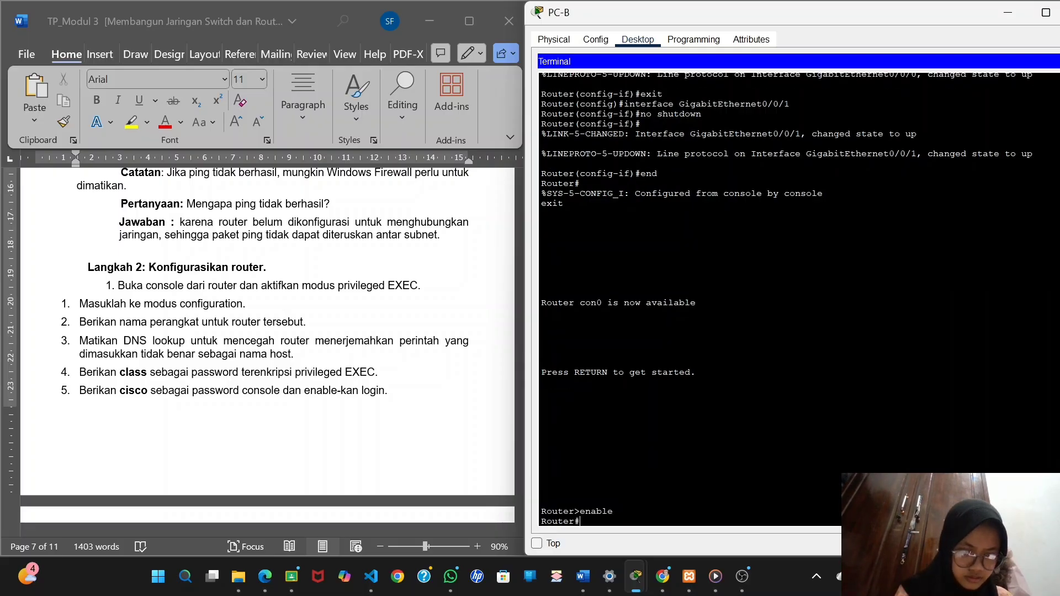
pyautogui.write('config')
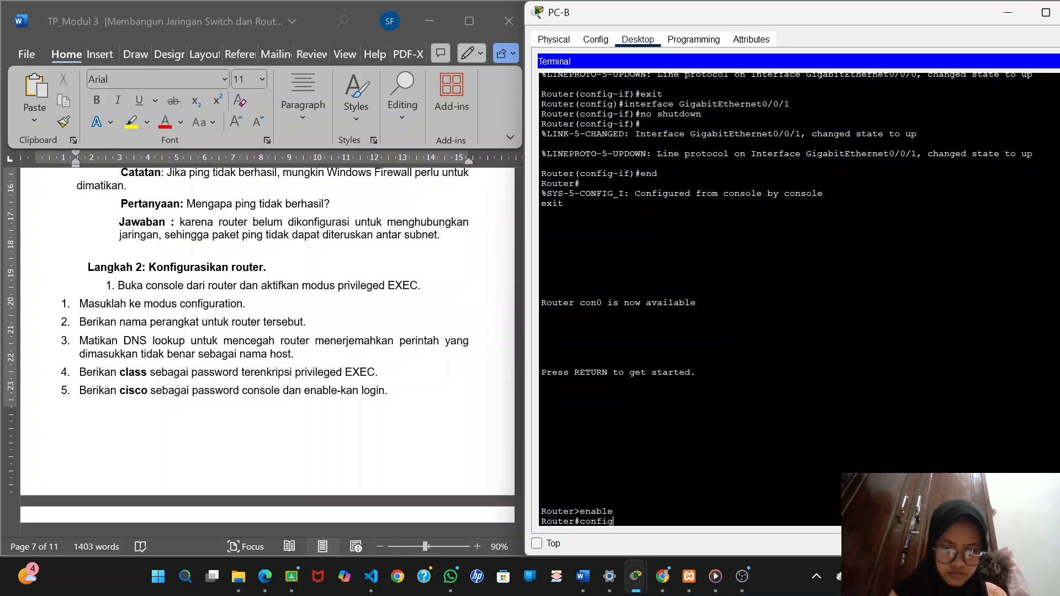
pyautogui.write('ure termi')
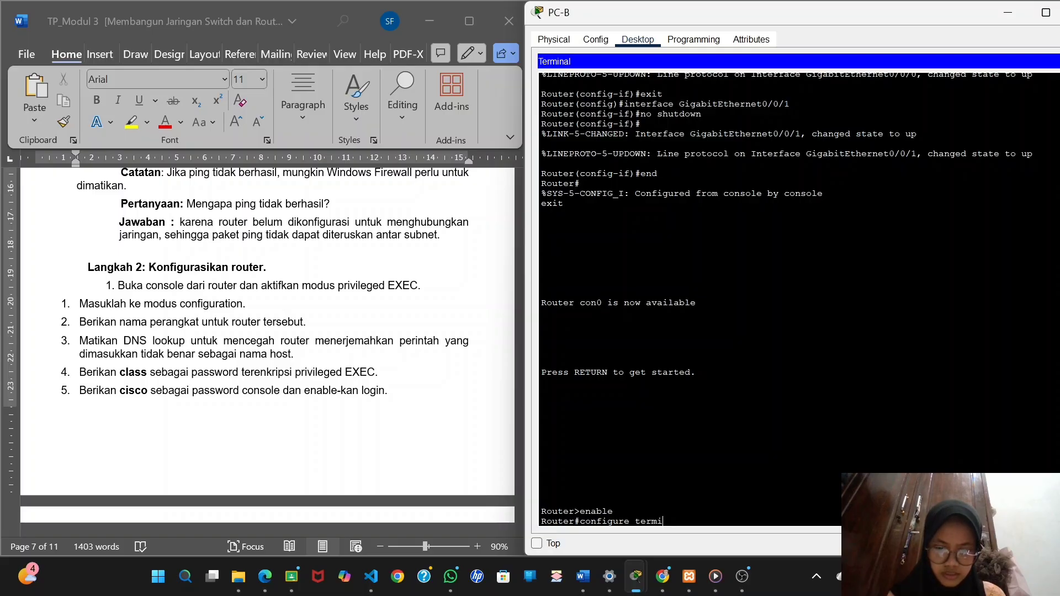
pyautogui.write('nal')
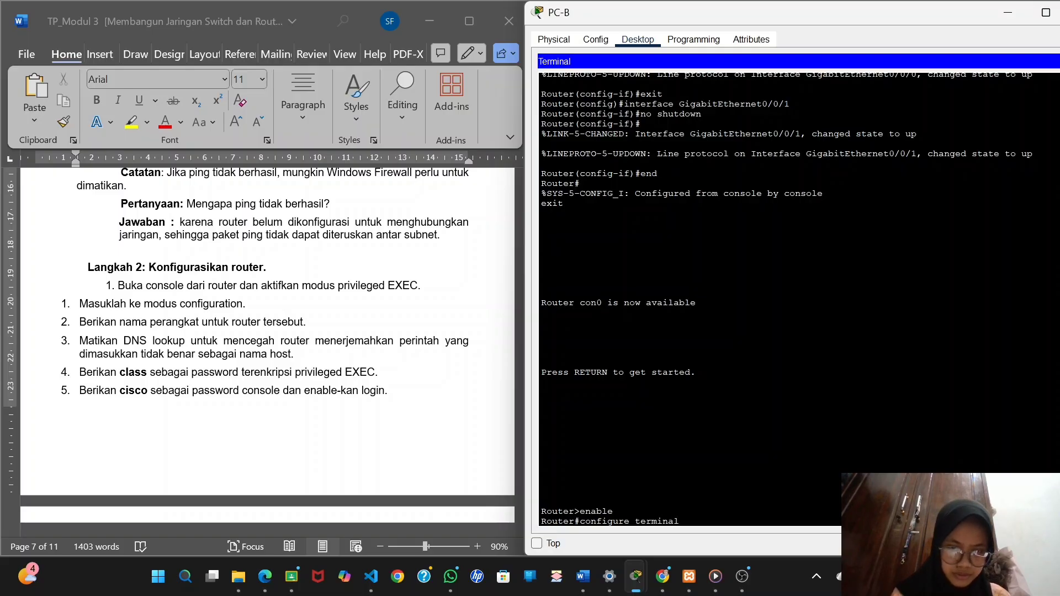
pyautogui.press('Return')
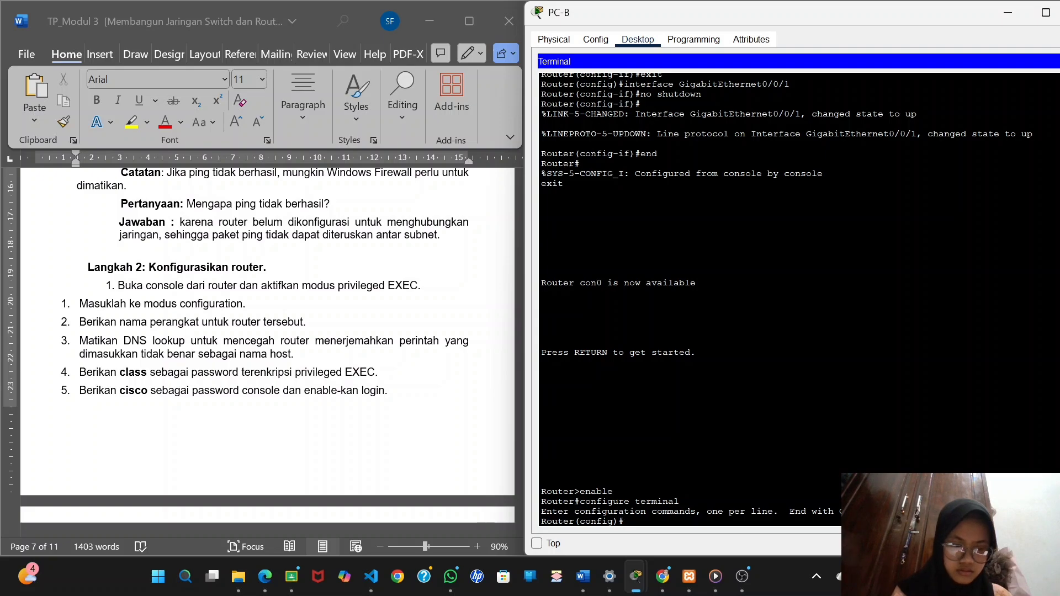
# Set the router's hostname to R1.
pyautogui.write('host')
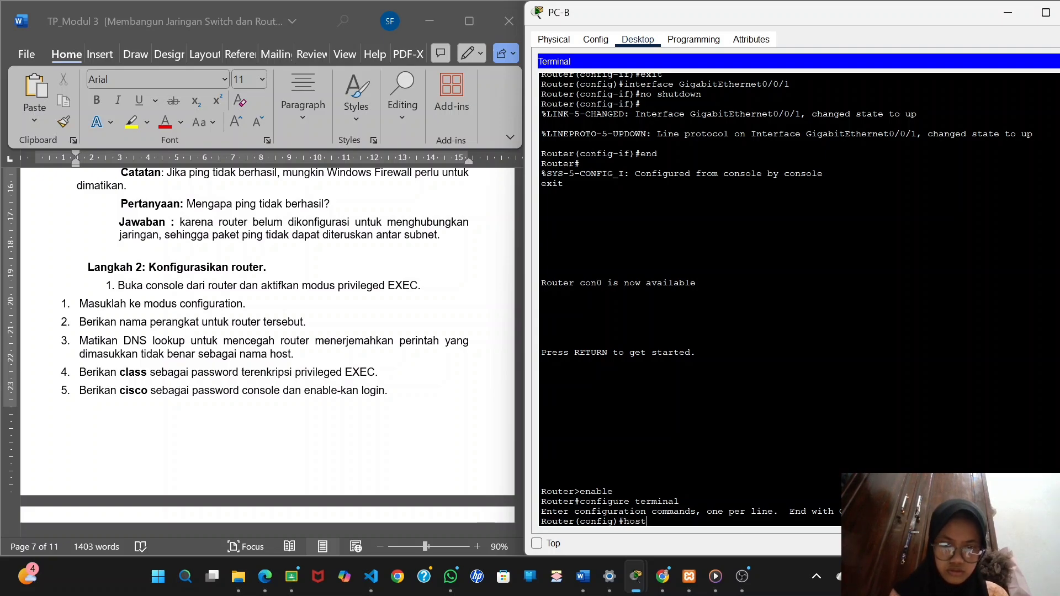
pyautogui.write('name')
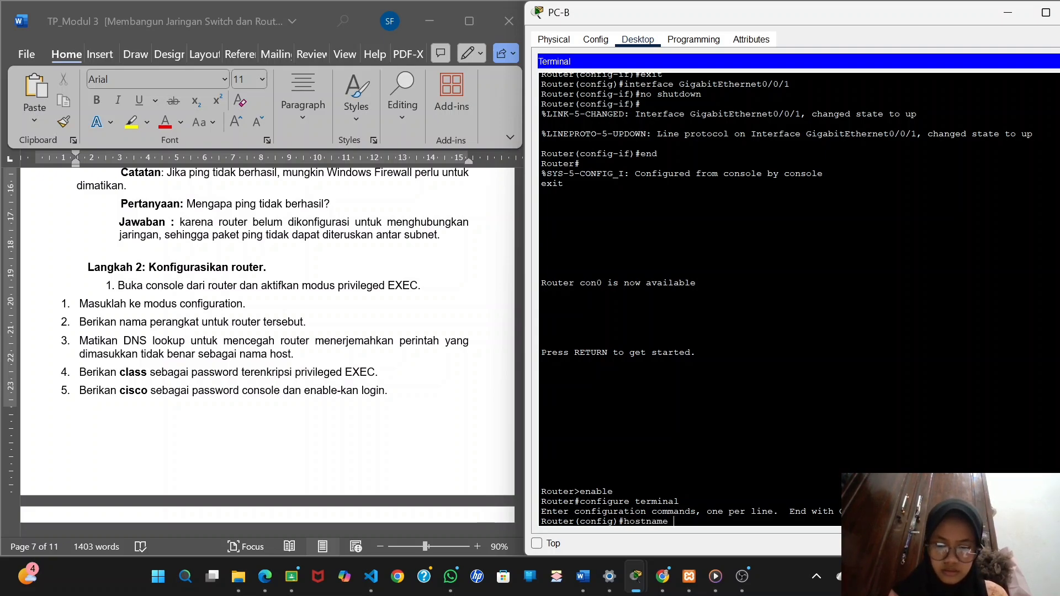
pyautogui.write(' R1')
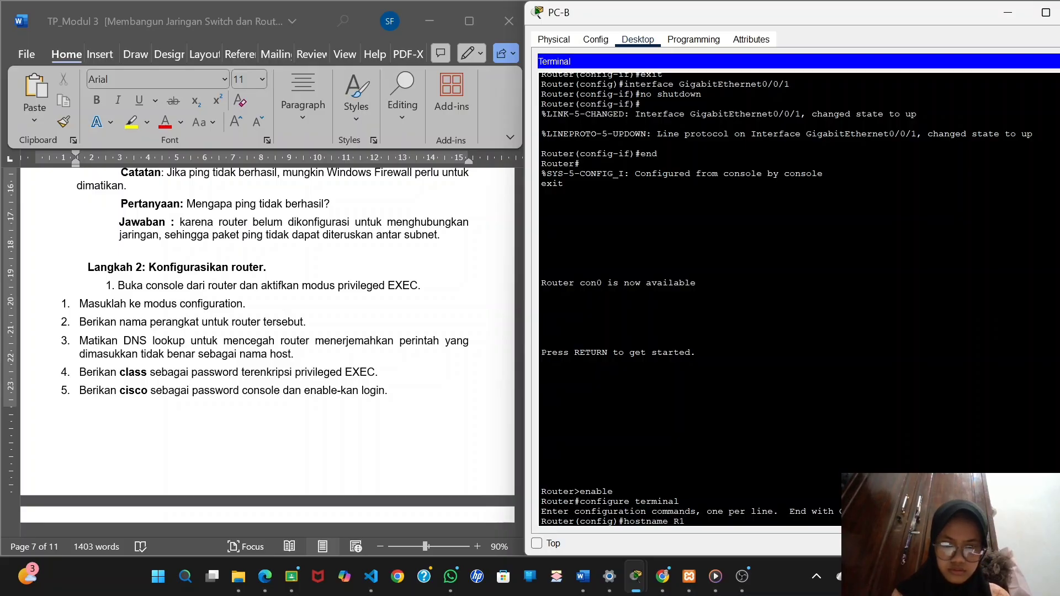
pyautogui.press('Return')
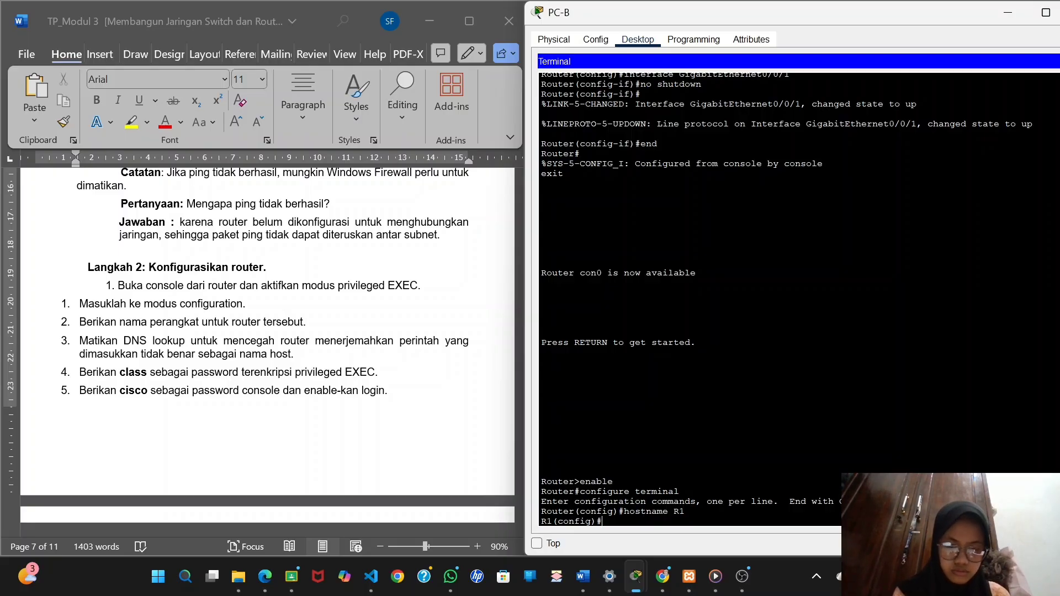
# Disable DNS lookup on R1 with the no ip domain-lookup command.
pyautogui.write('no ip')
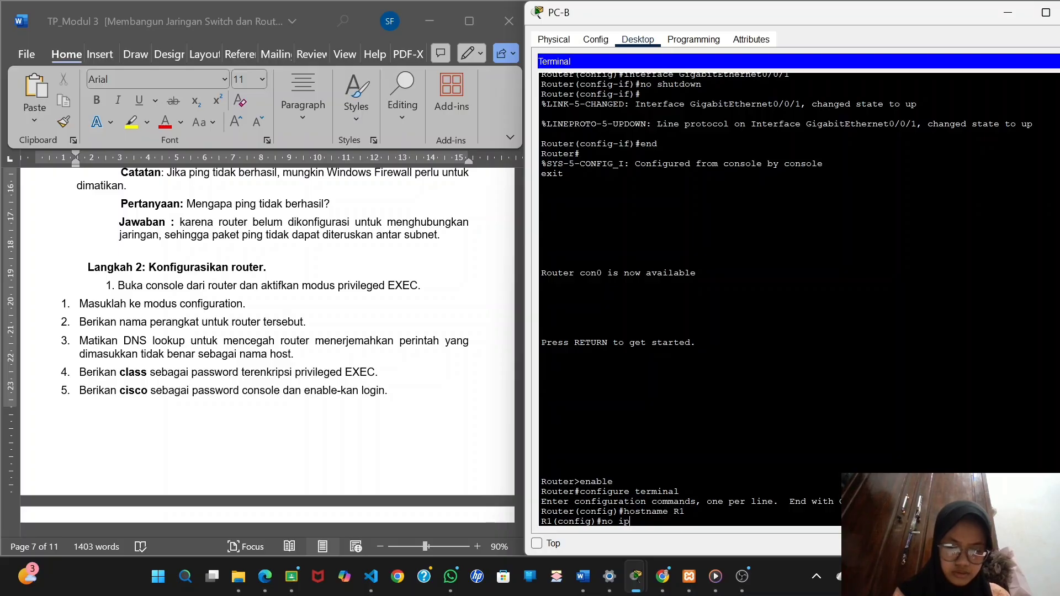
pyautogui.write(' domain')
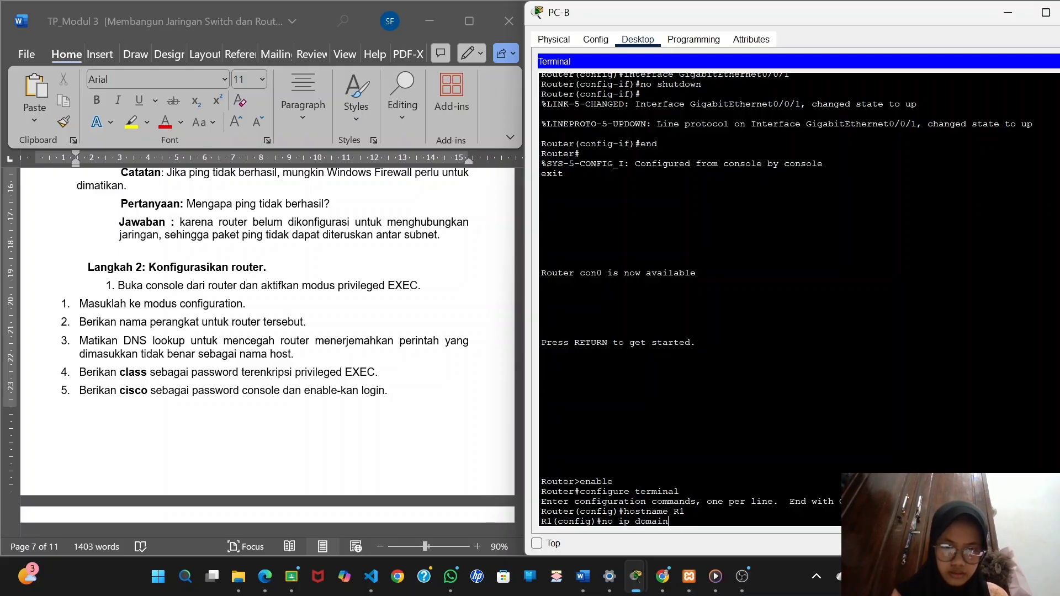
pyautogui.write('-lookup')
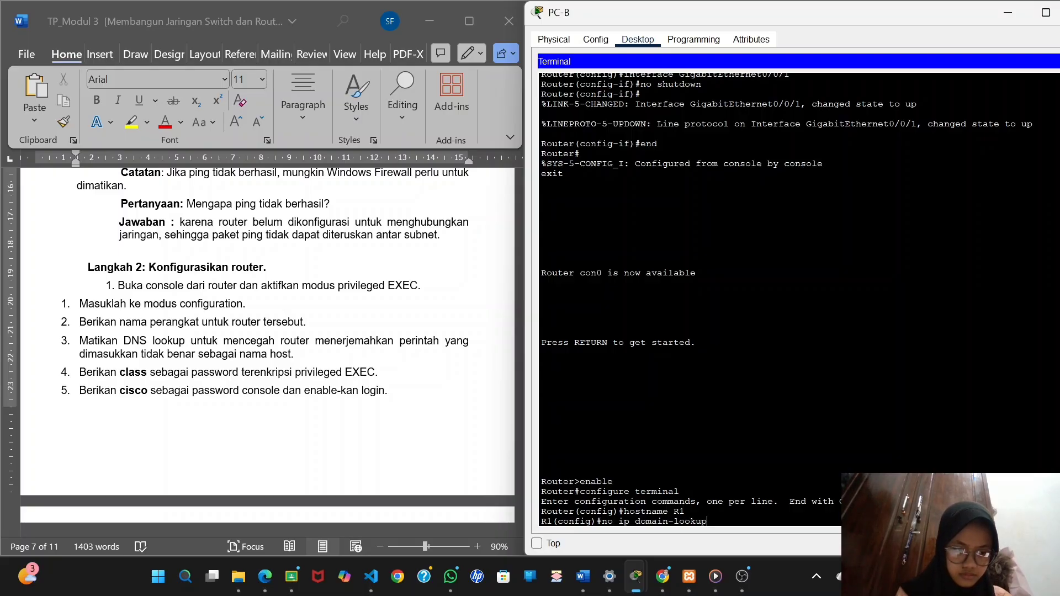
pyautogui.press('Return')
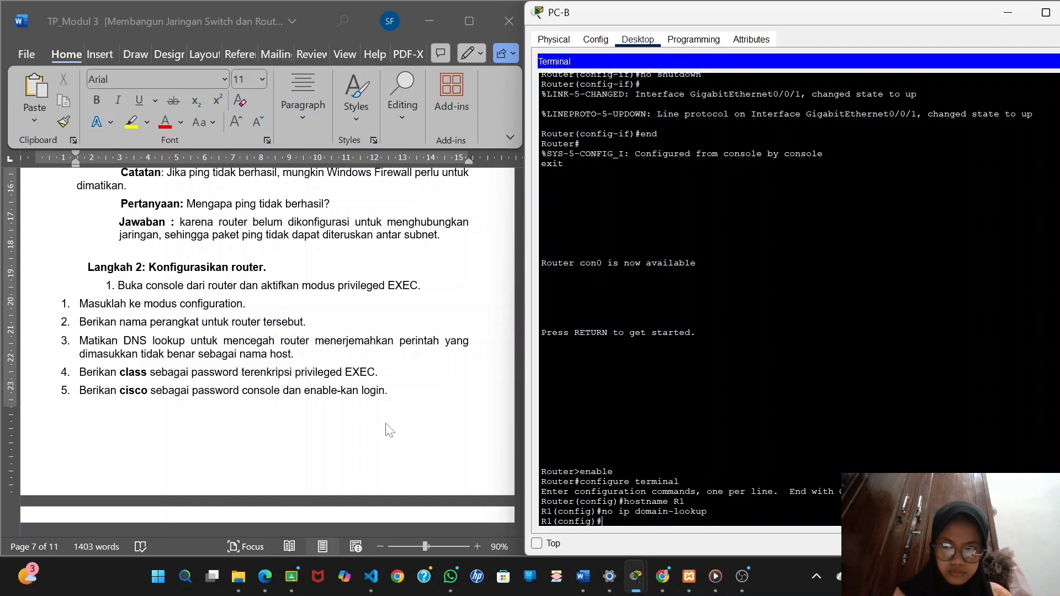
# Set R1's encrypted privileged EXEC password with enable secret, using the password given in the lab instructions.
pyautogui.scroll(-3, 386, 425)
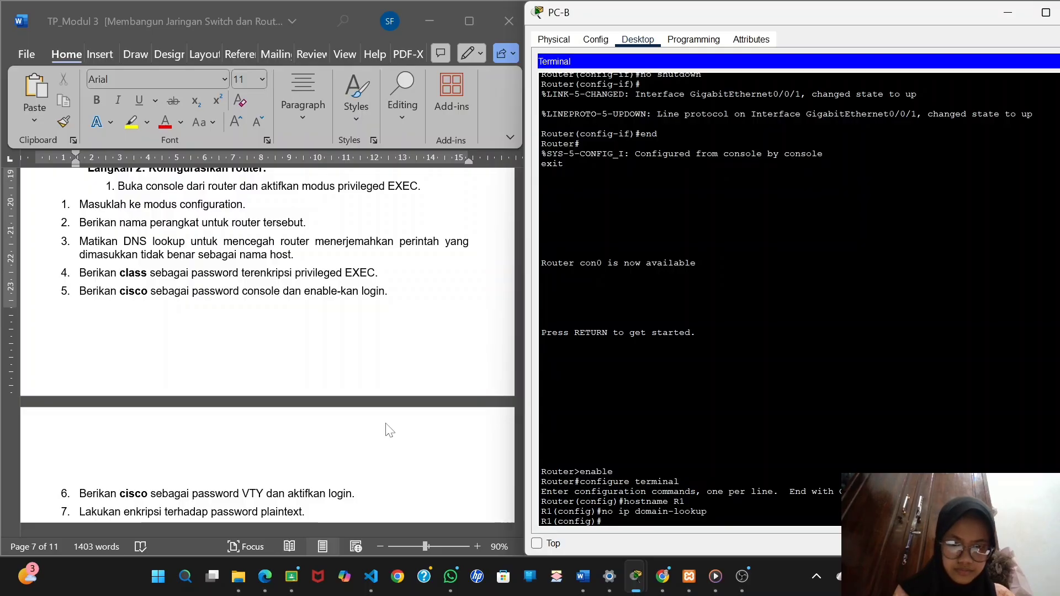
pyautogui.write('en')
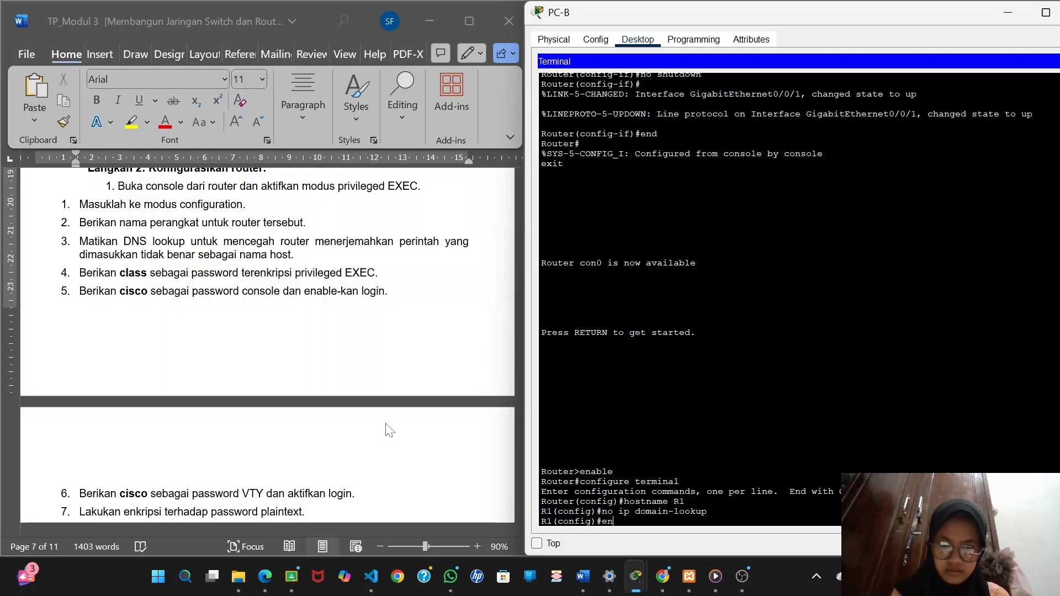
pyautogui.write('able')
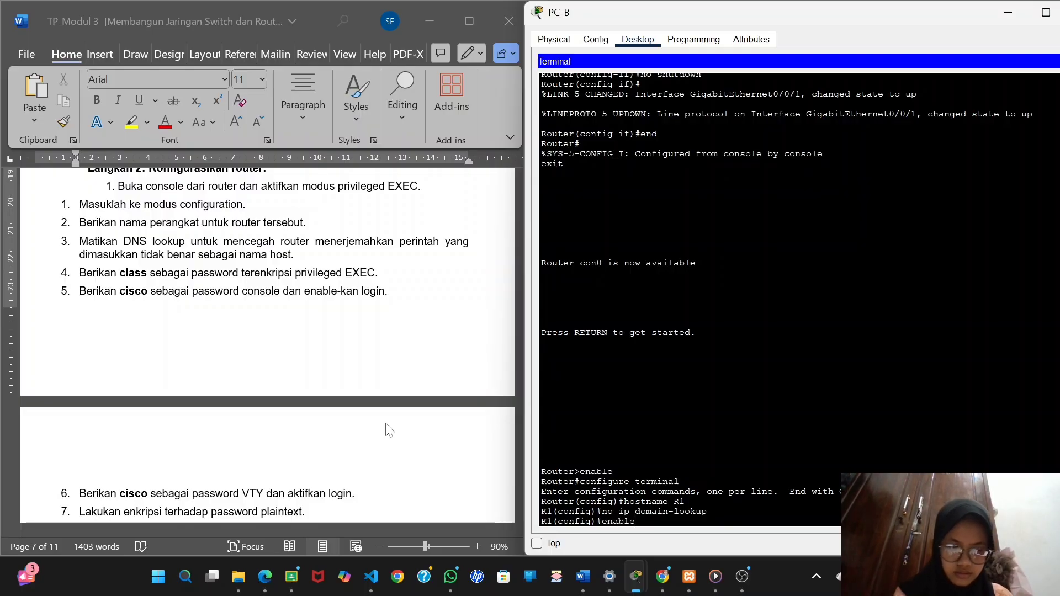
pyautogui.write(' s')
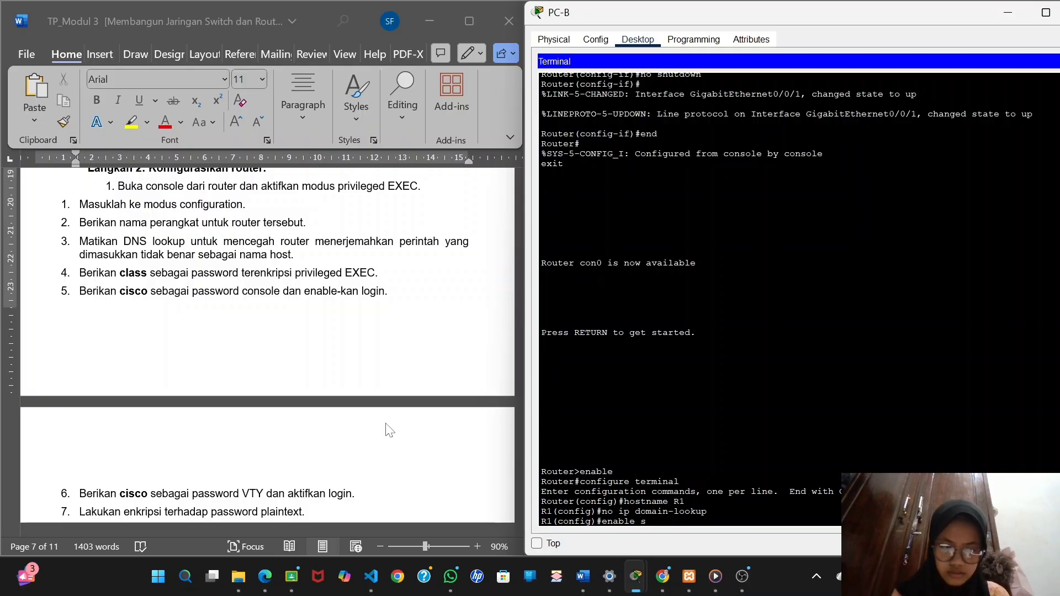
pyautogui.write('ecr')
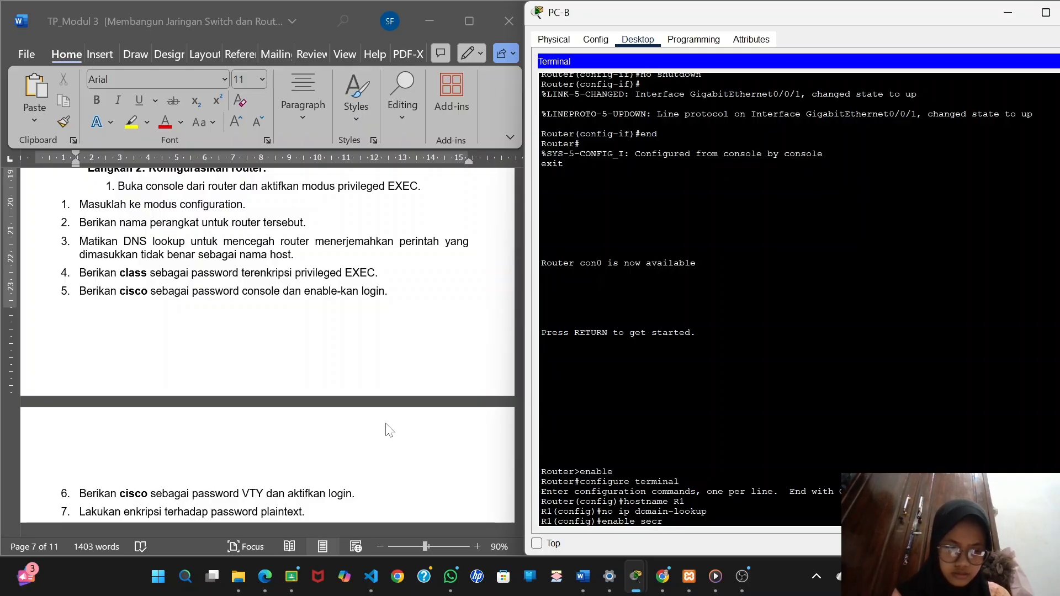
pyautogui.write('et class')
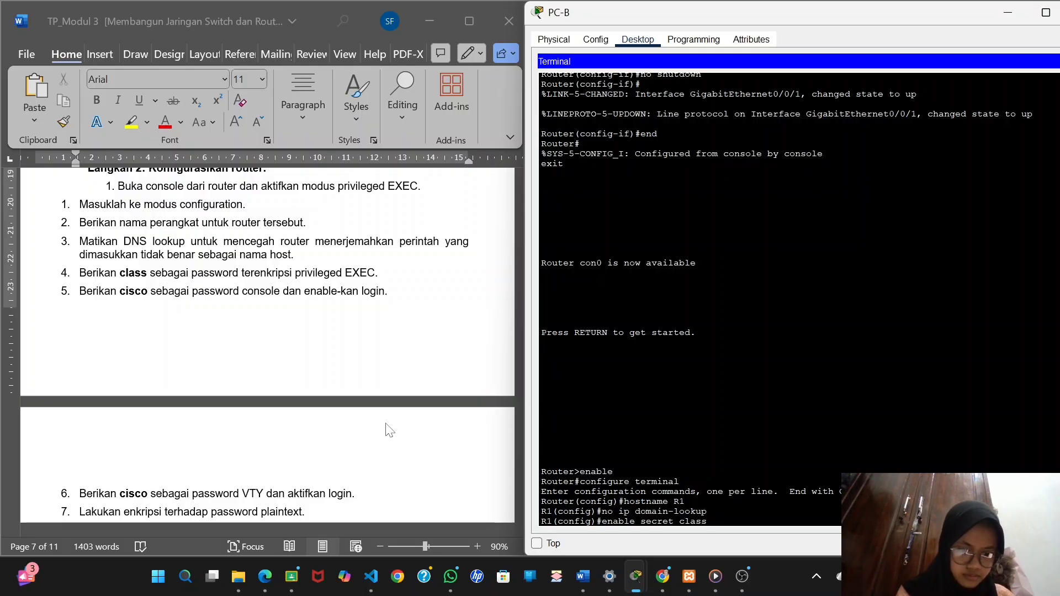
pyautogui.press('Return')
# Set a password on R1's line console 0, enable login there, and return to global configuration mode.
pyautogui.scroll(-3, 291, 328)
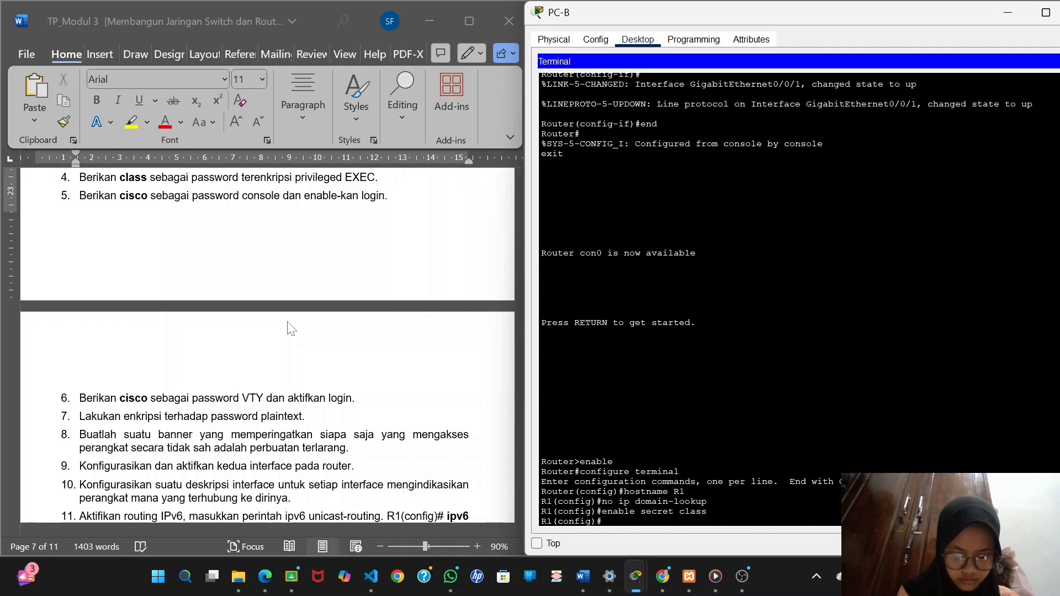
pyautogui.write('lie')
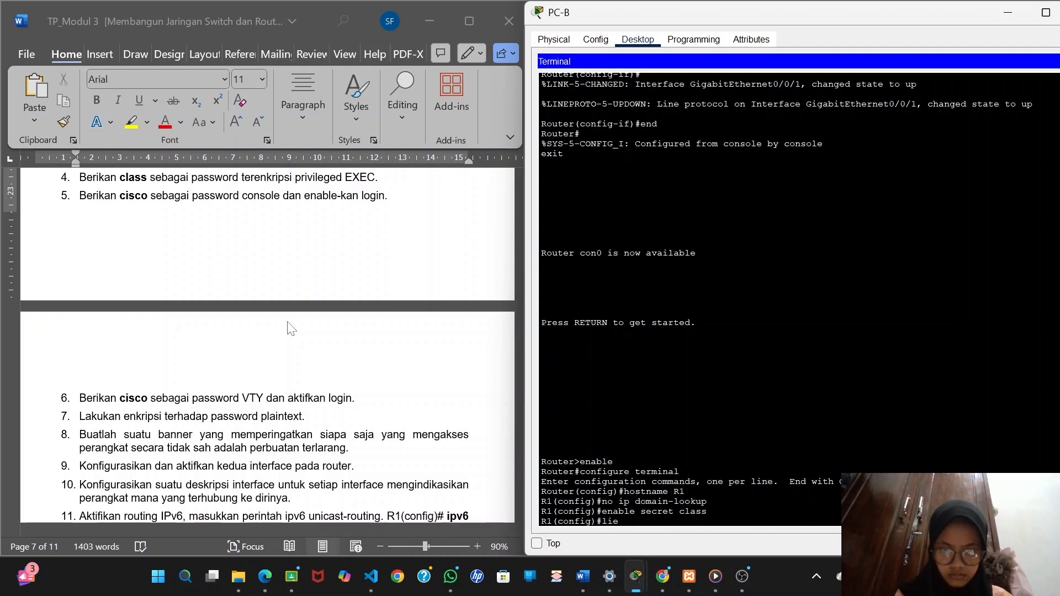
pyautogui.press('BackSpace')
pyautogui.write('ne ')
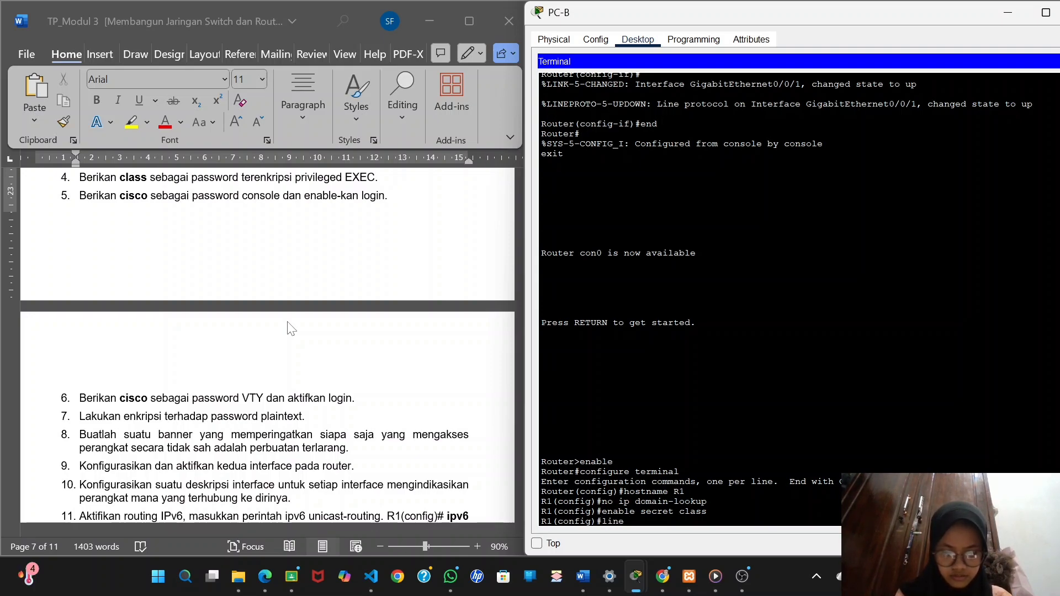
pyautogui.write('console 0')
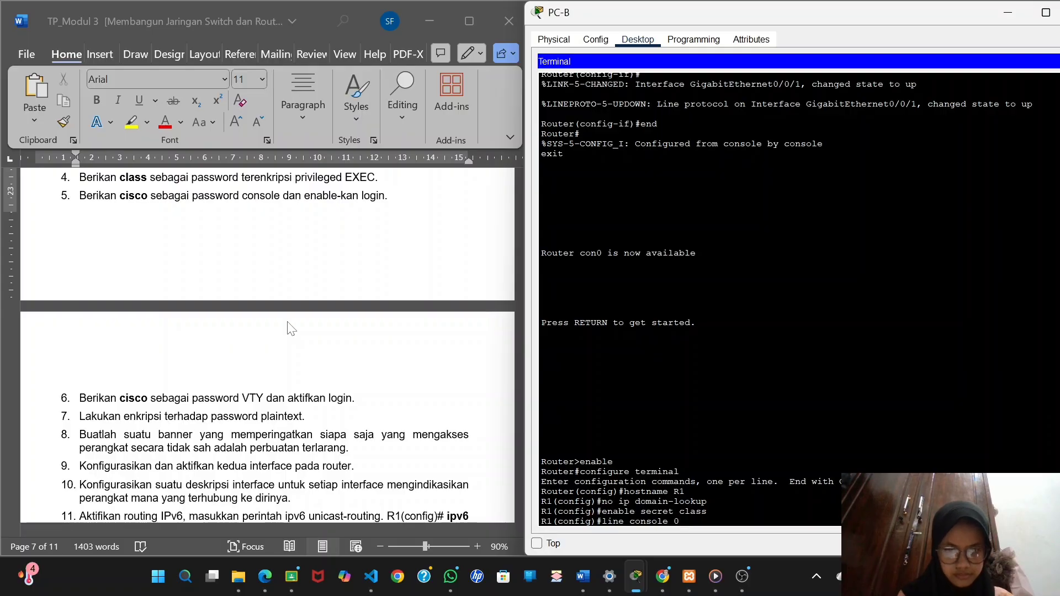
pyautogui.press('Return')
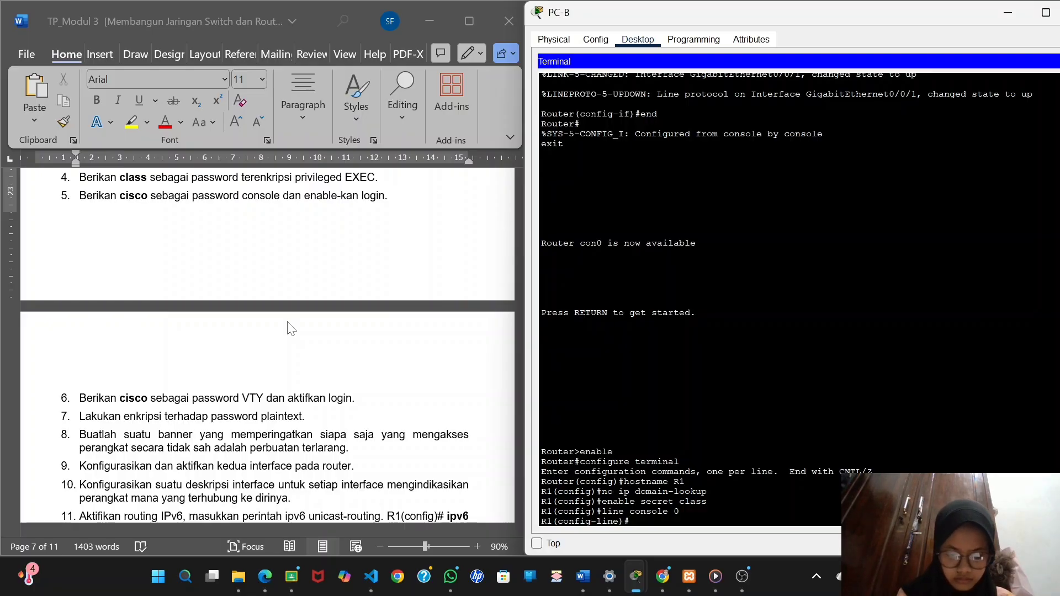
pyautogui.write('as')
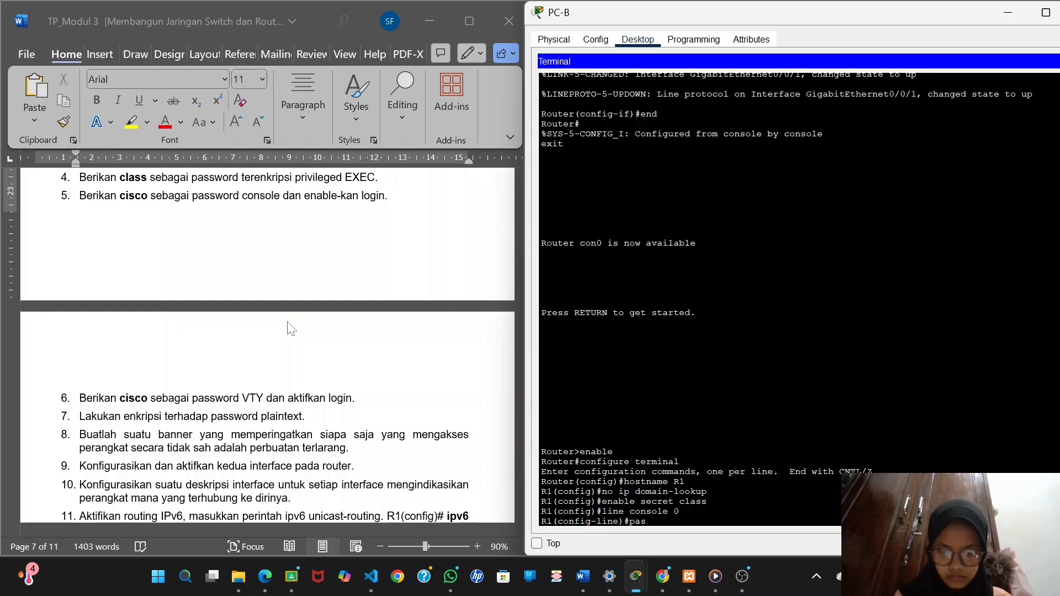
pyautogui.write('swo')
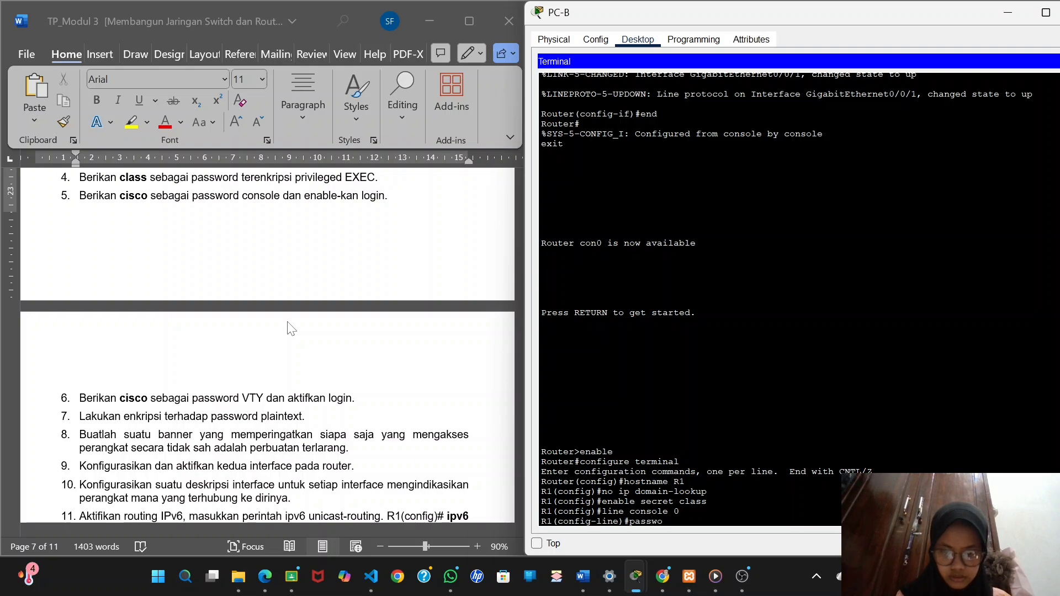
pyautogui.write('rd ciso')
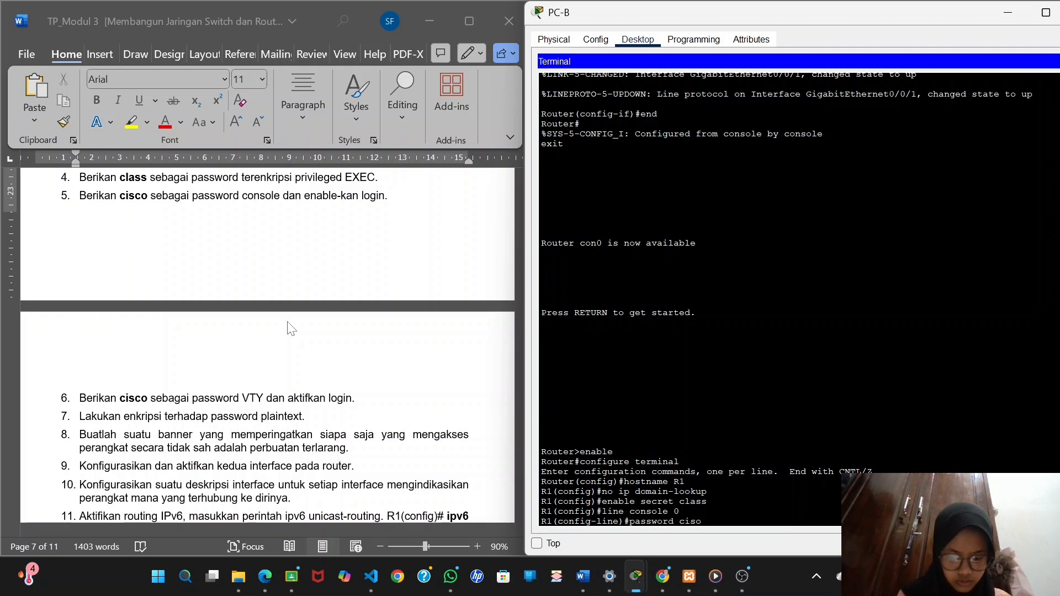
pyautogui.press('Return')
pyautogui.write('login')
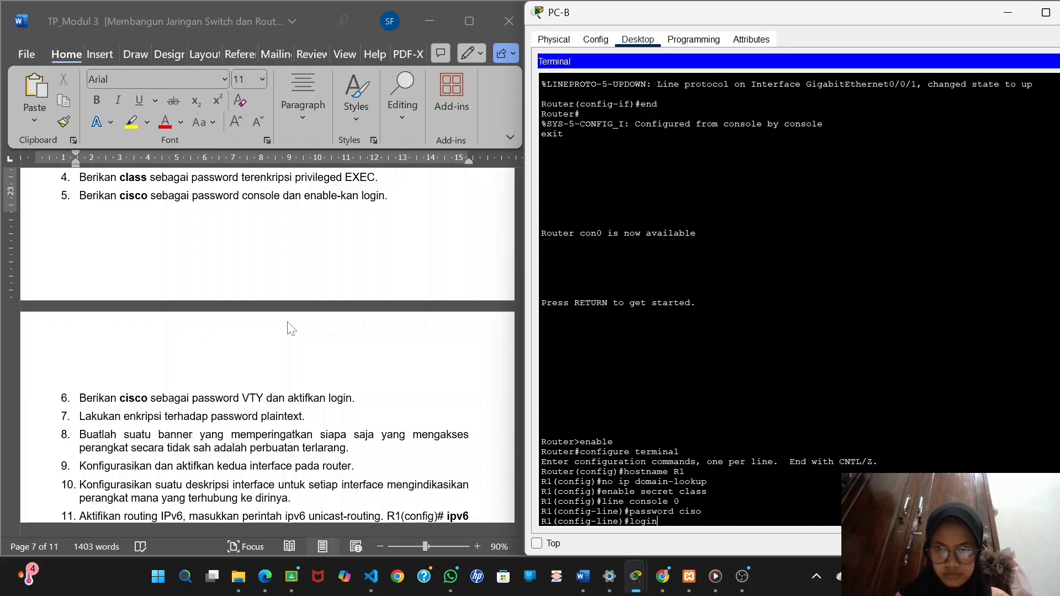
pyautogui.press('Return')
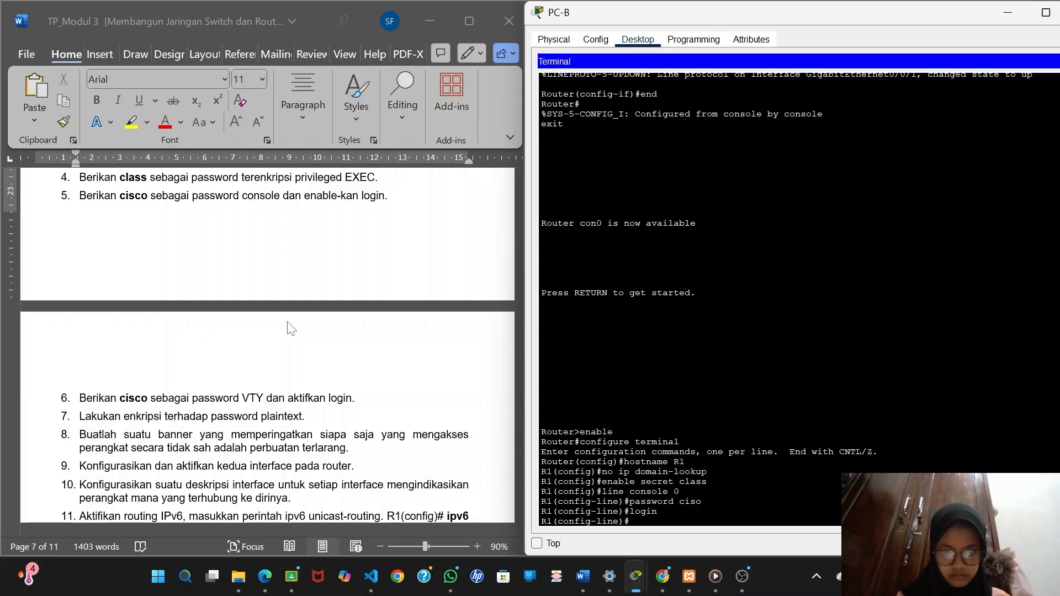
pyautogui.write('exit')
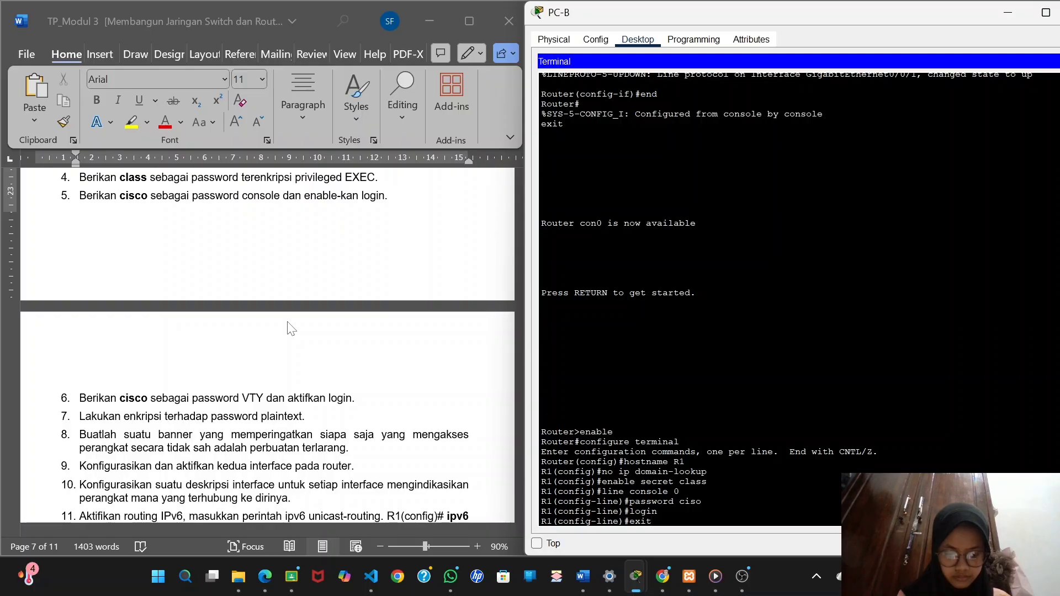
pyautogui.press('Return')
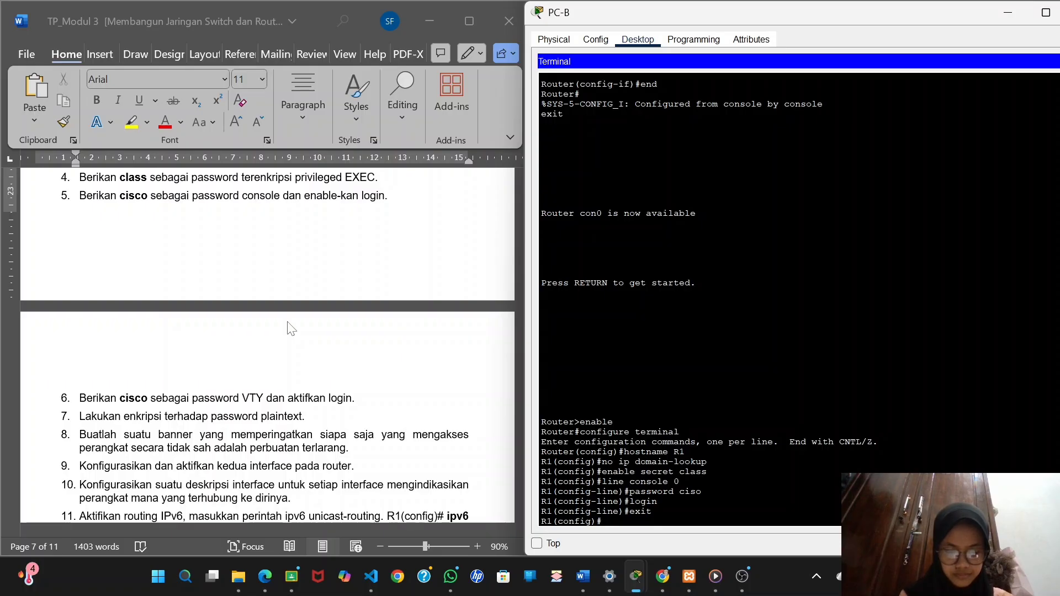
# Set the VTY password from the lab instructions on R1's line vty 0 4, enable login, and return to global configuration mode.
pyautogui.write('line ')
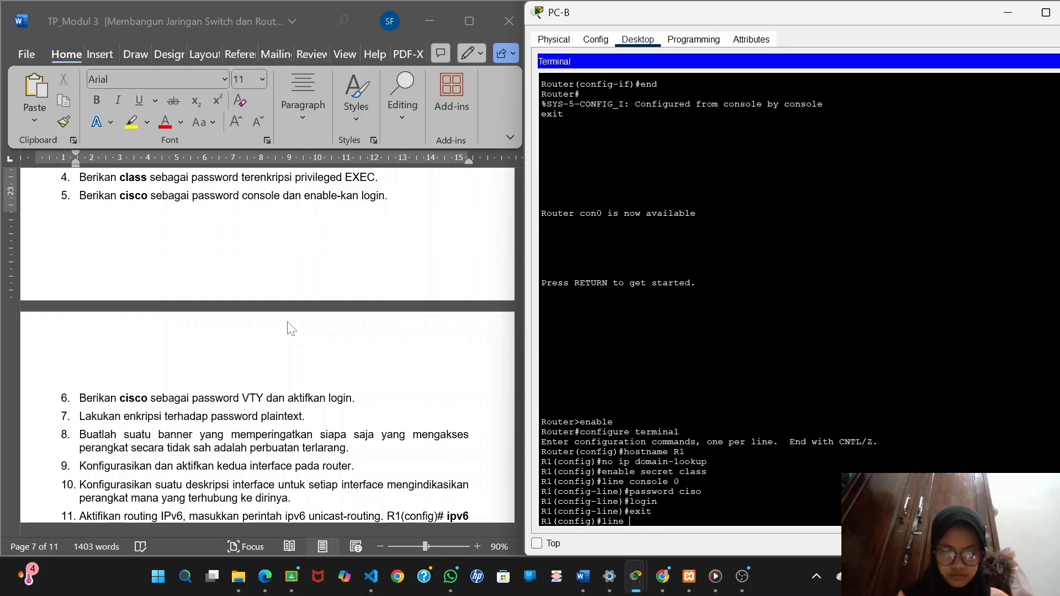
pyautogui.write('vty')
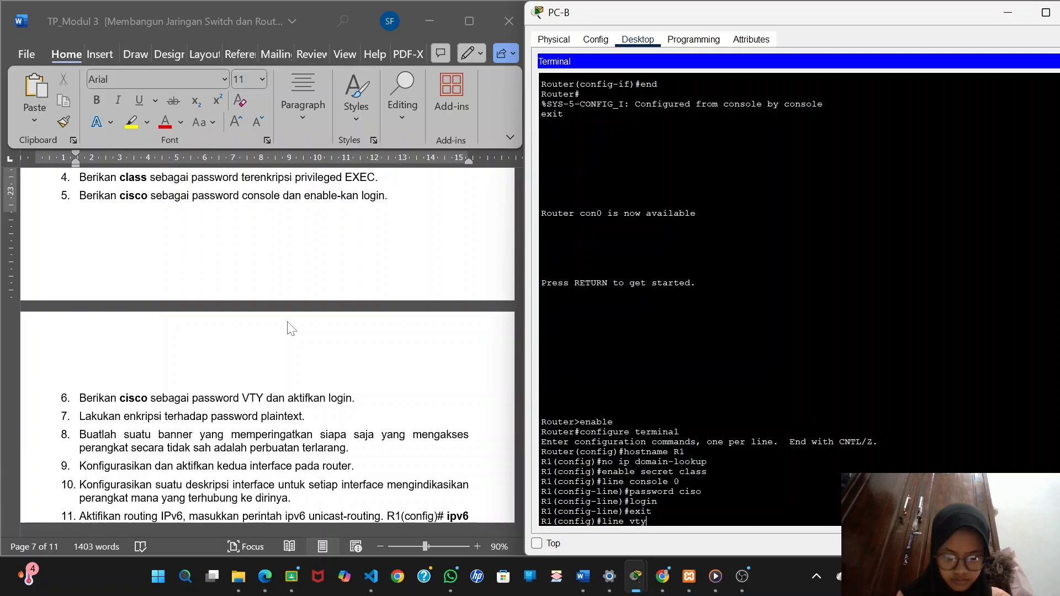
pyautogui.write(' 0 4')
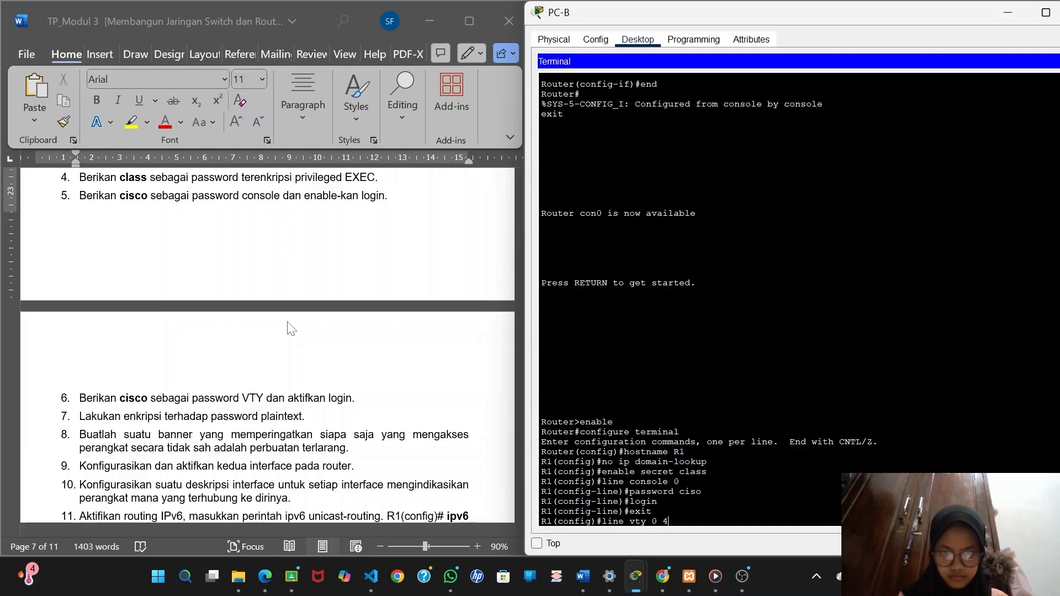
pyautogui.press('Return')
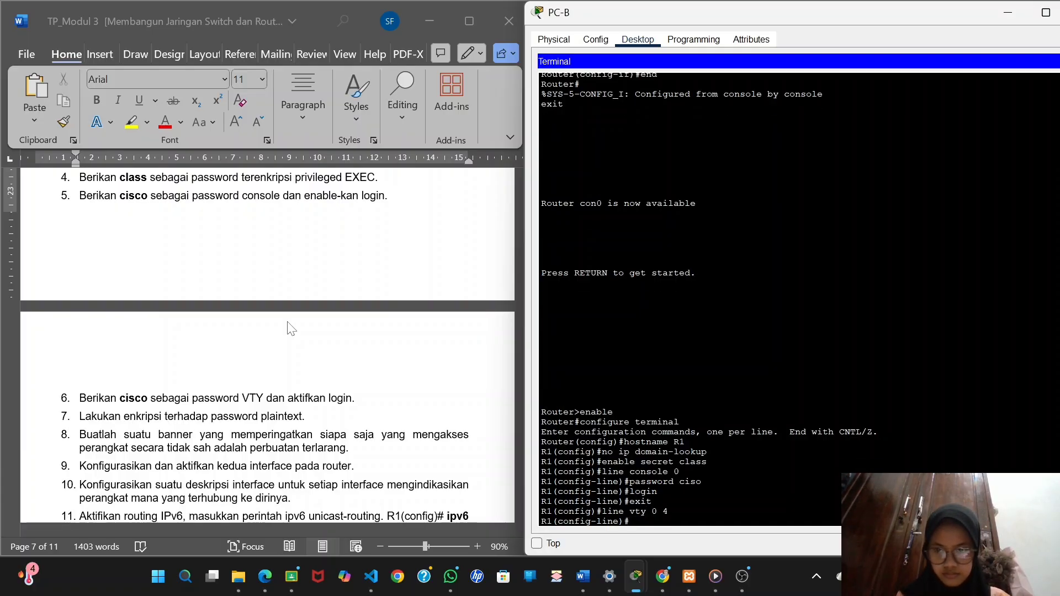
pyautogui.write('pa')
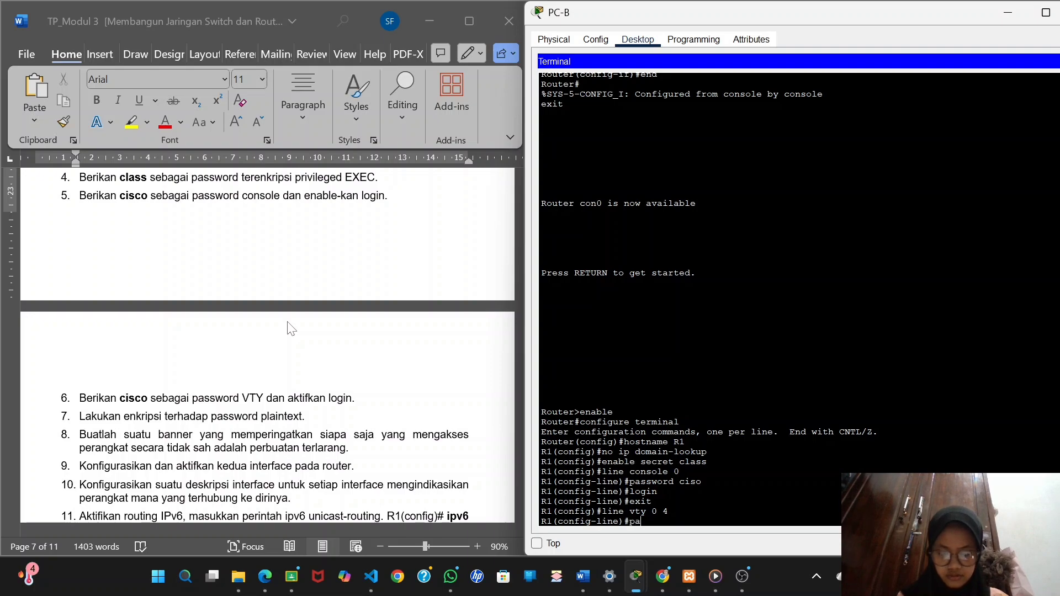
pyautogui.write('ssword')
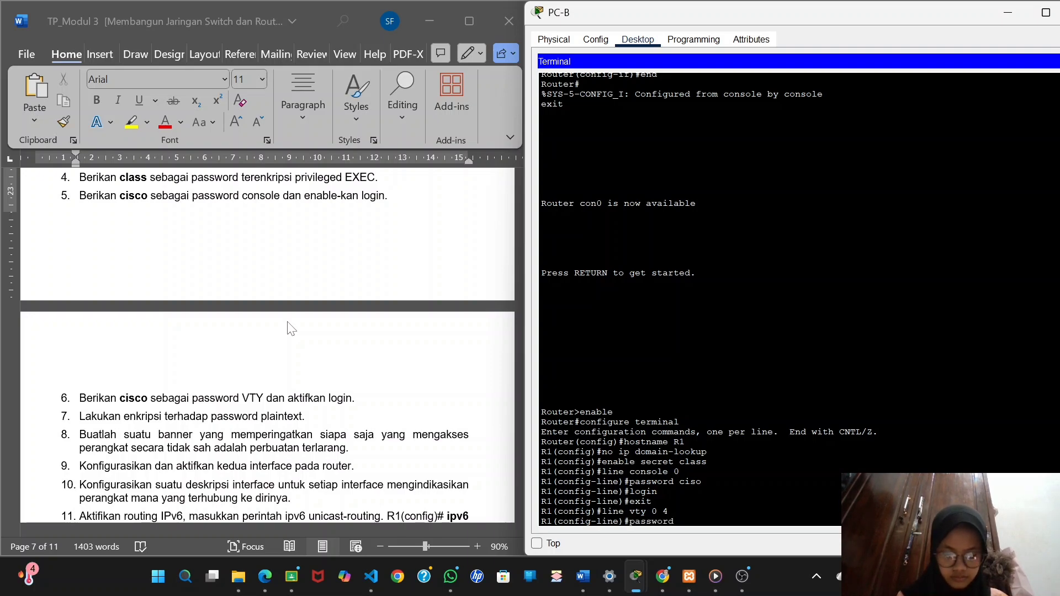
pyautogui.write(' ciso')
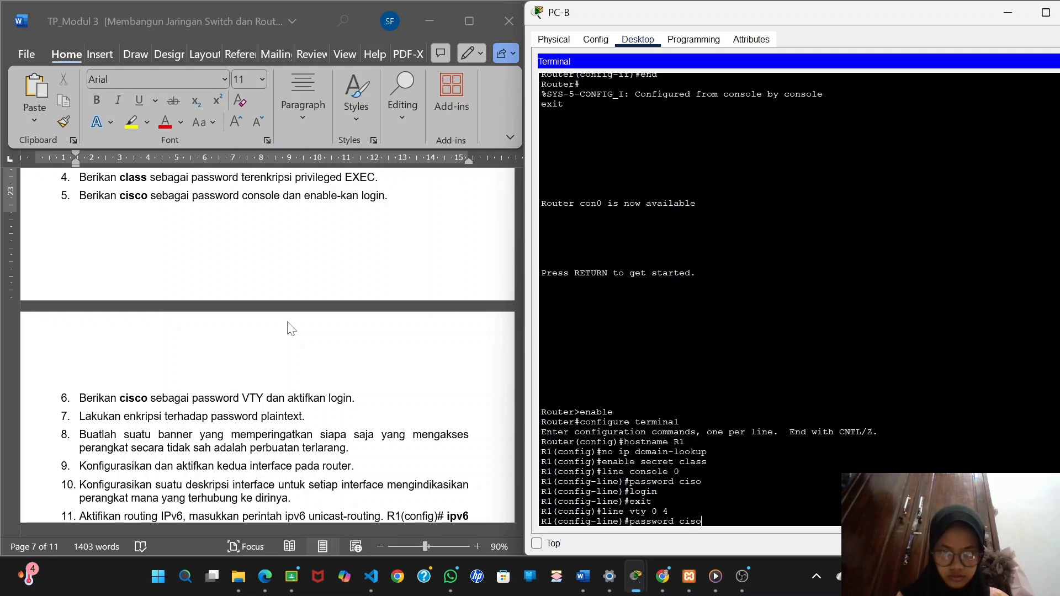
pyautogui.press('BackSpace')
pyautogui.press('BackSpace')
pyautogui.write('sco')
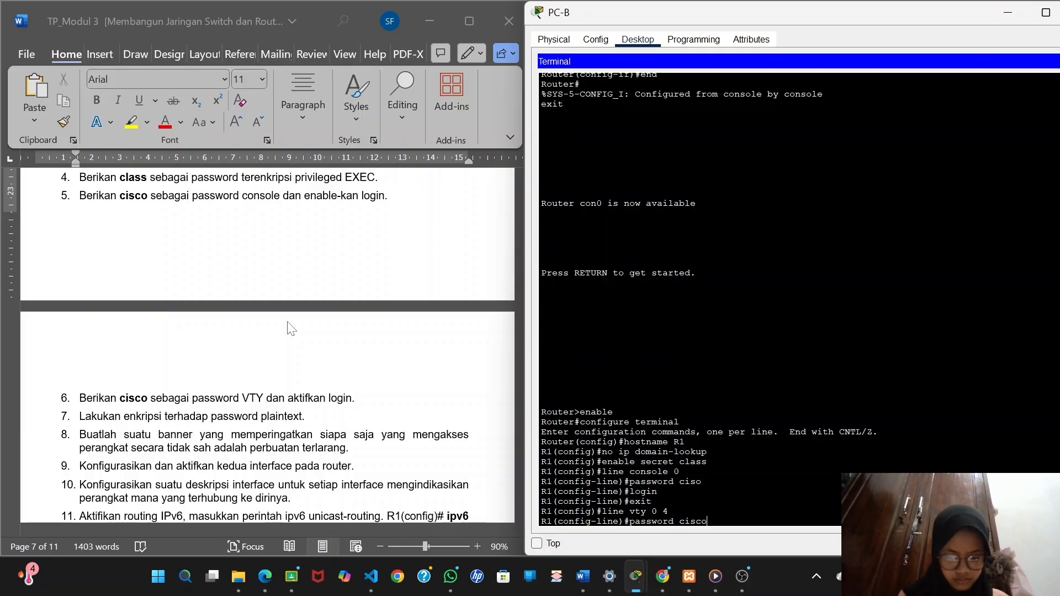
pyautogui.press('Return')
pyautogui.write('login')
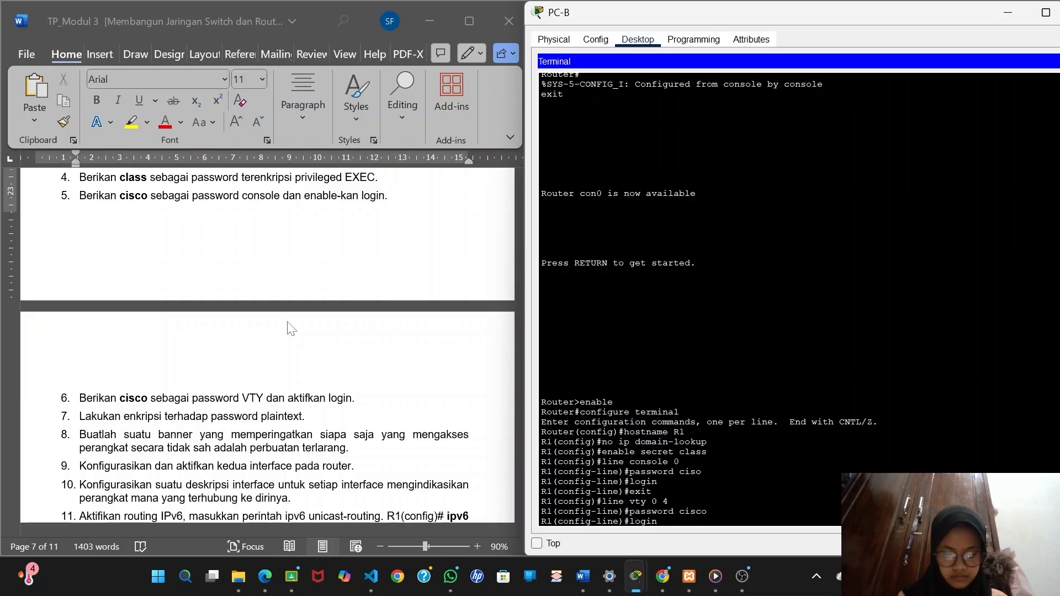
pyautogui.press('Return')
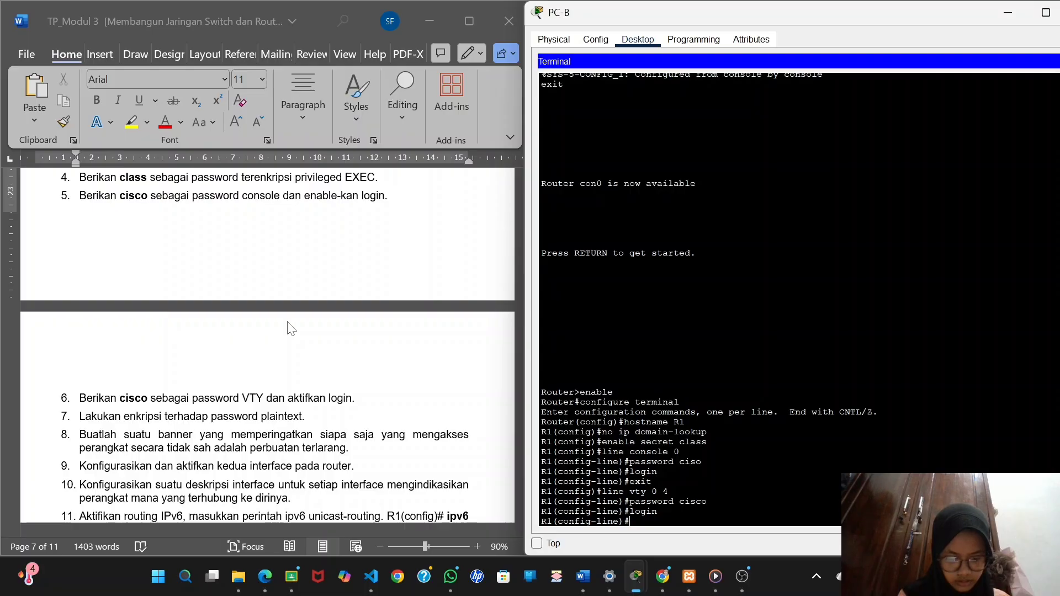
pyautogui.write('e')
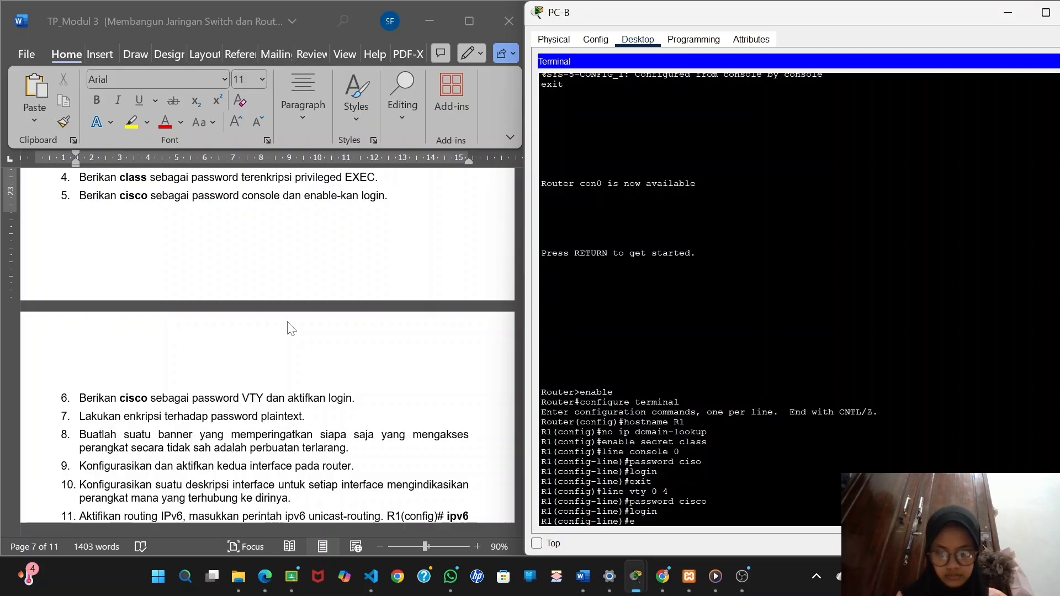
pyautogui.write('xit')
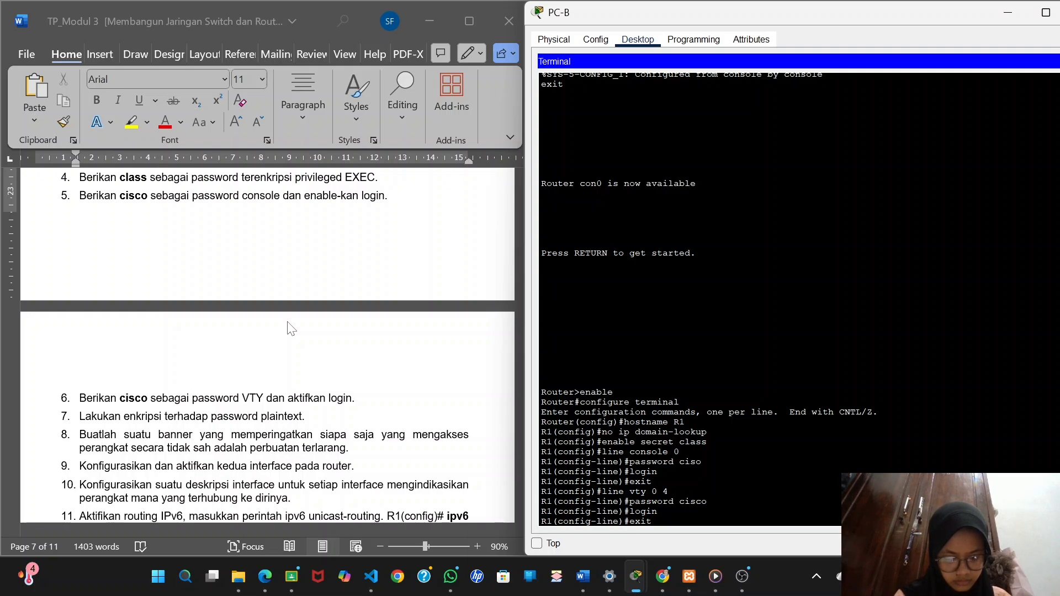
pyautogui.press('Return')
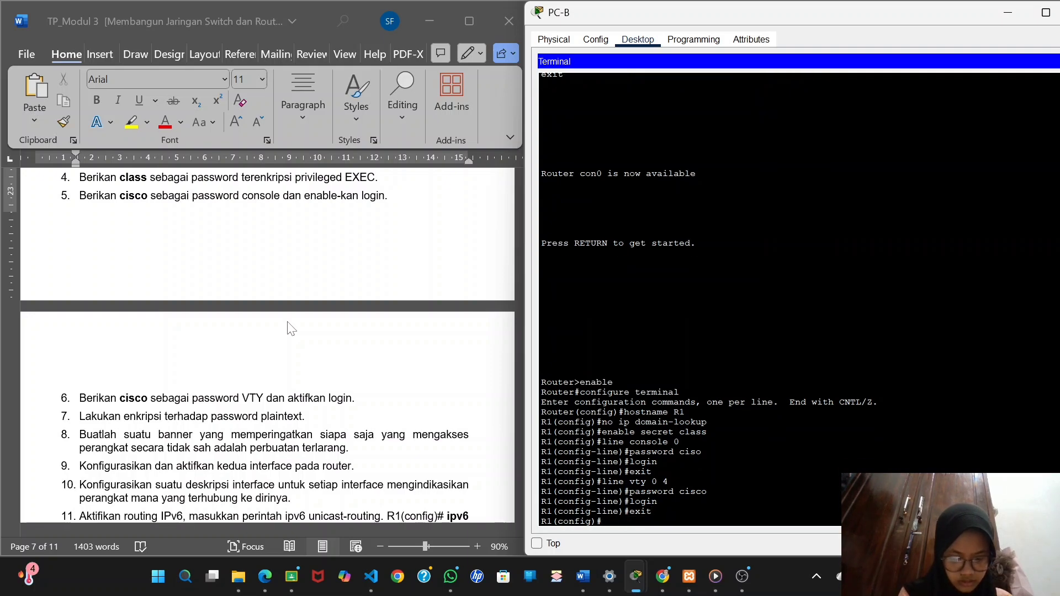
# Try to turn on encryption of R1's plaintext passwords with a service password-encyption command.
pyautogui.write('service')
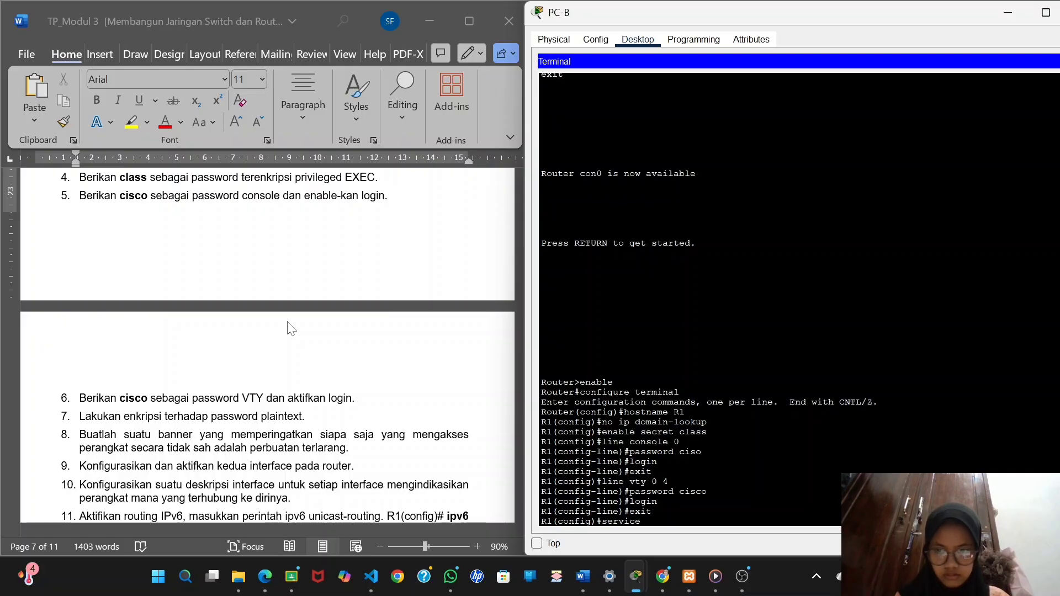
pyautogui.scroll(-3, 292, 329)
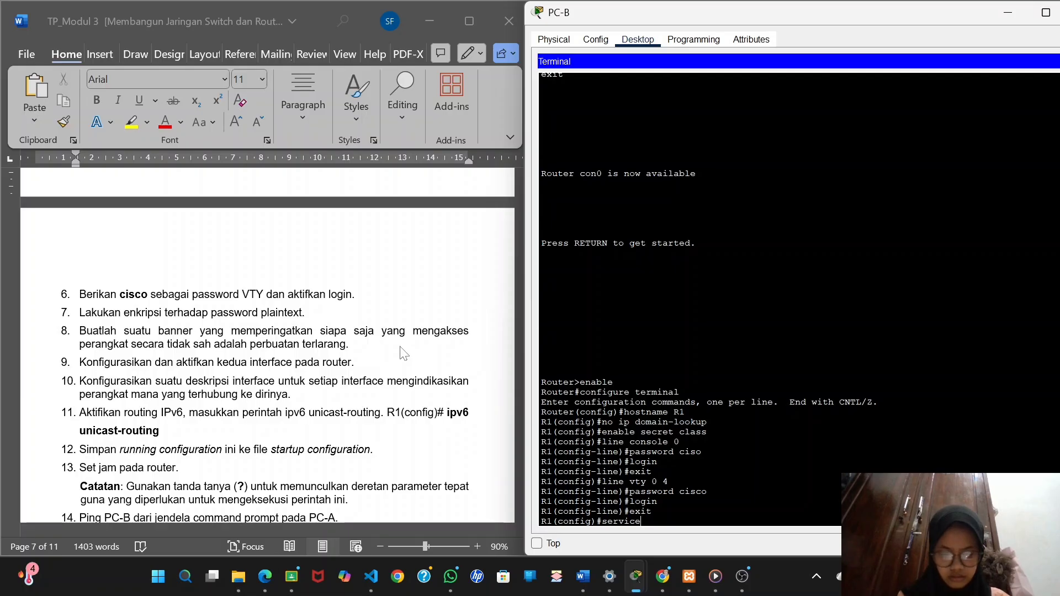
pyautogui.write('password')
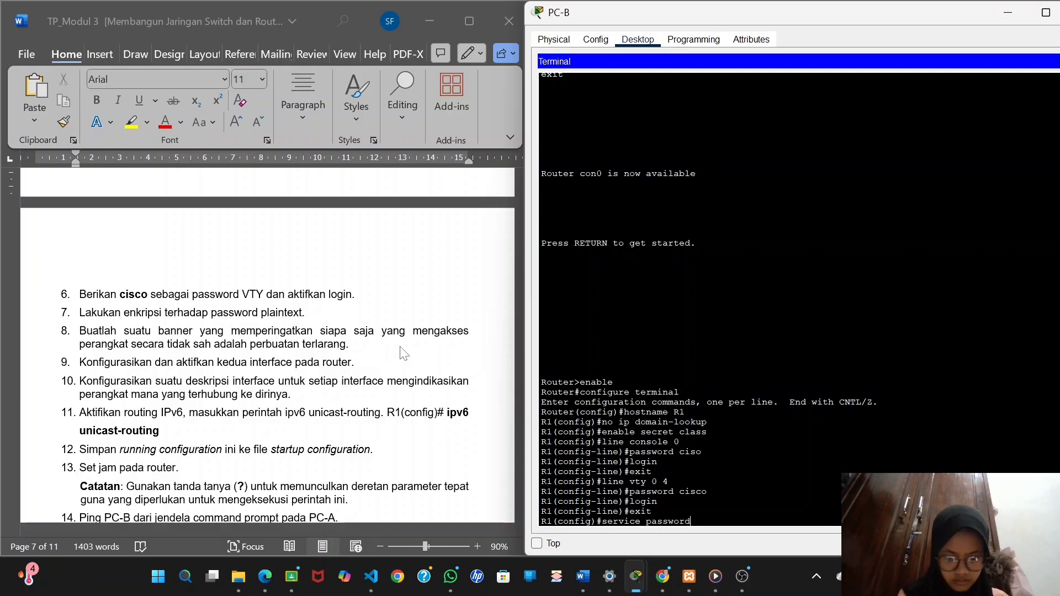
pyautogui.write('-enc')
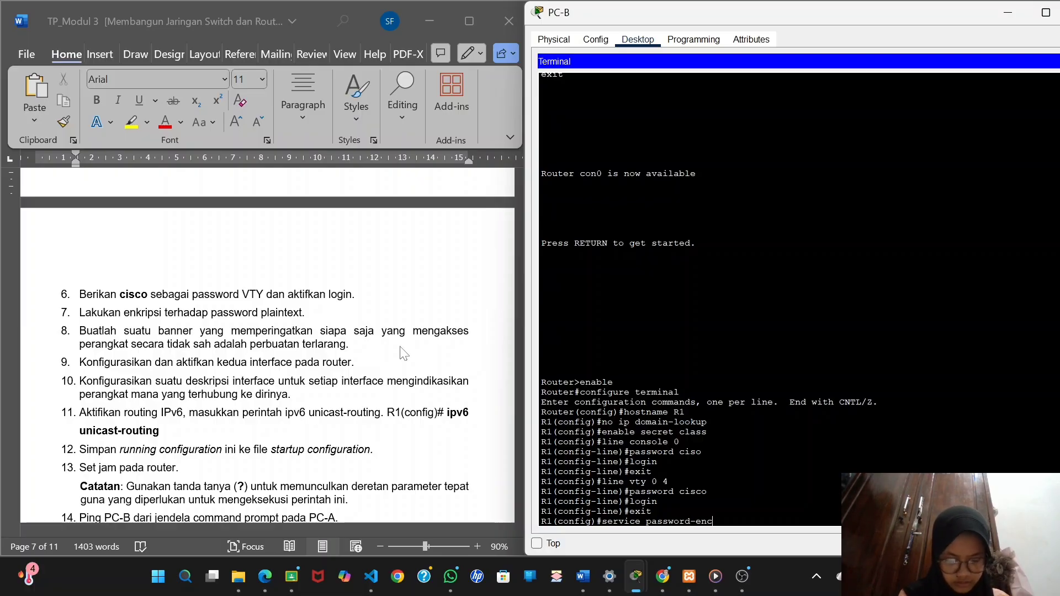
pyautogui.write('yption')
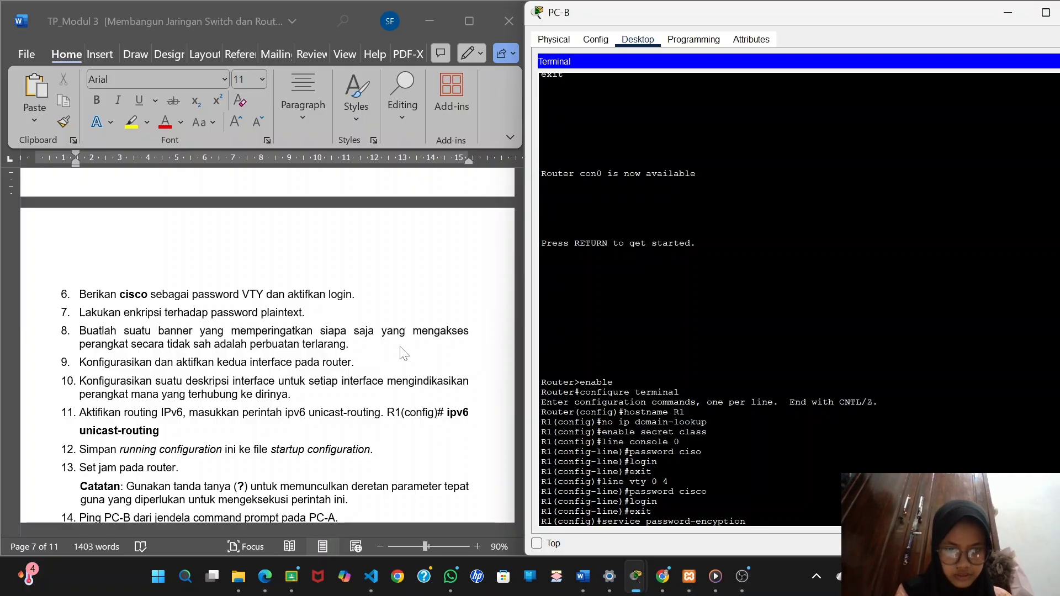
pyautogui.press('Return')
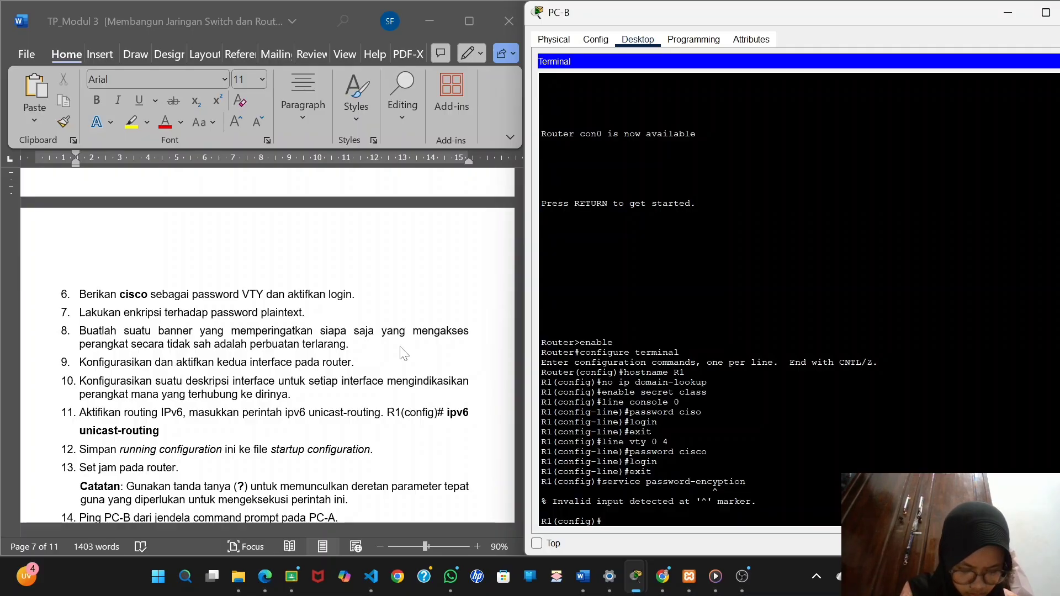
# Encrypt R1's plaintext passwords with the service password-encryption command in global configuration mode.
pyautogui.write('ser')
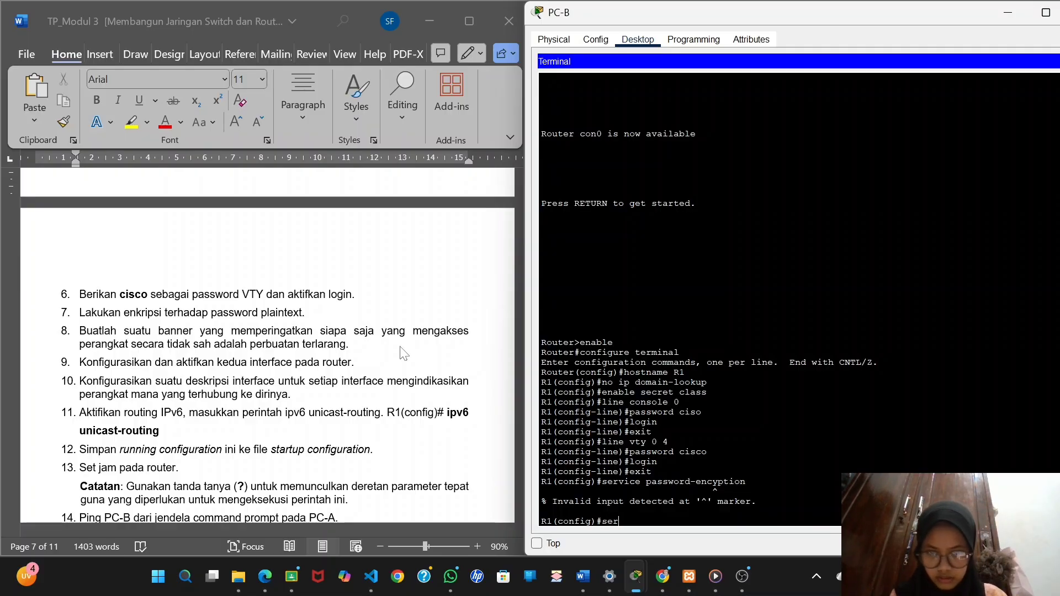
pyautogui.write('v')
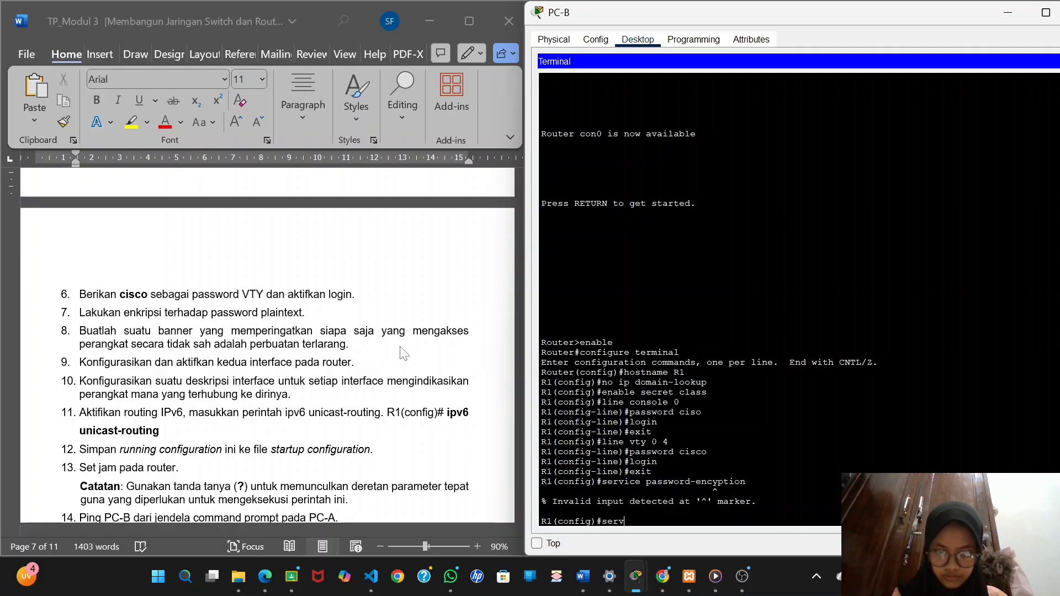
pyautogui.write('ice passwo')
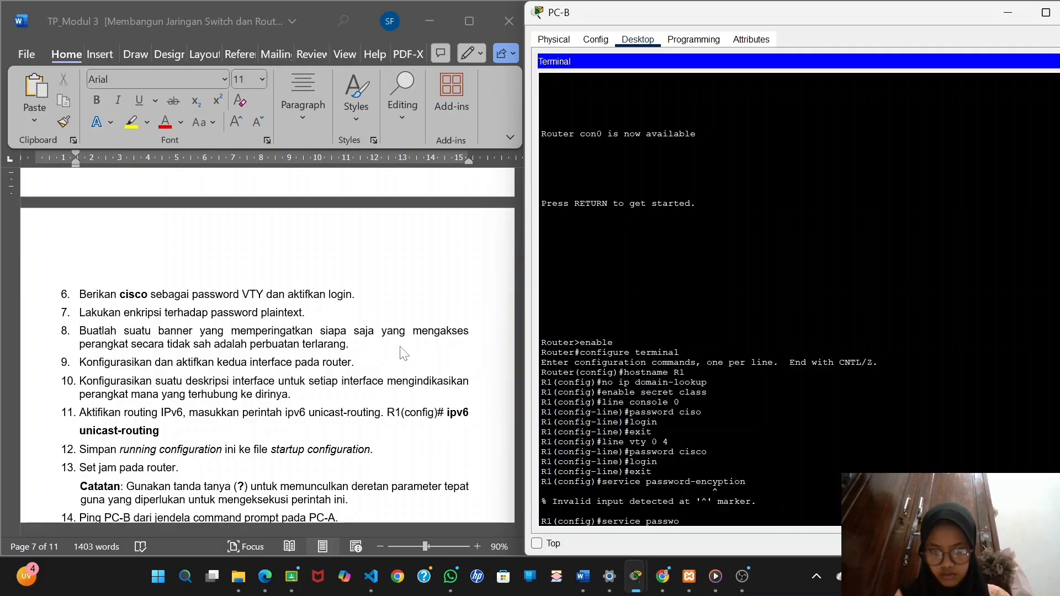
pyautogui.write('rd-en')
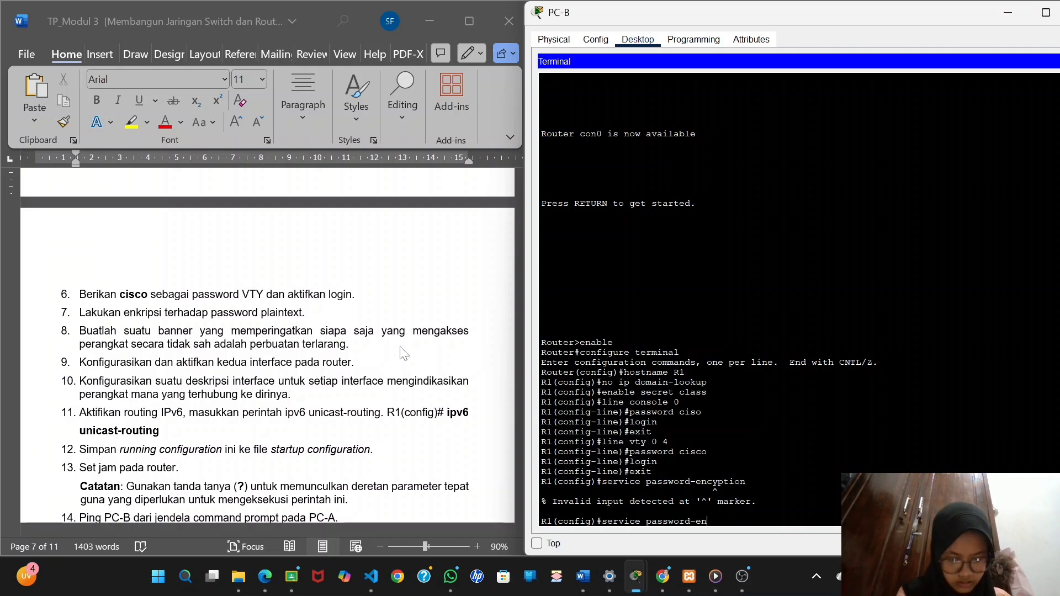
pyautogui.write('cry')
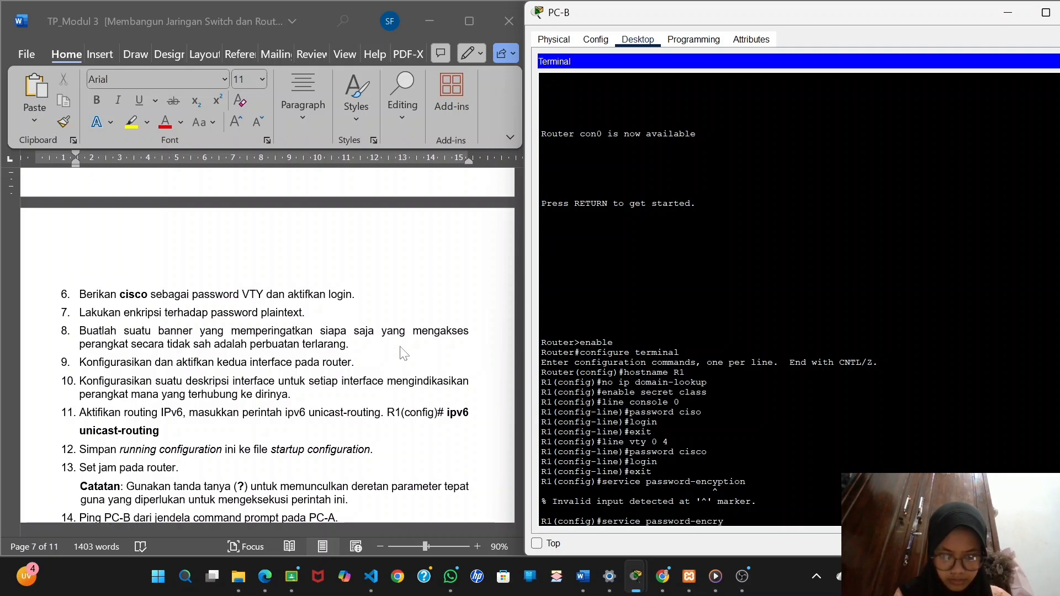
pyautogui.write('ption')
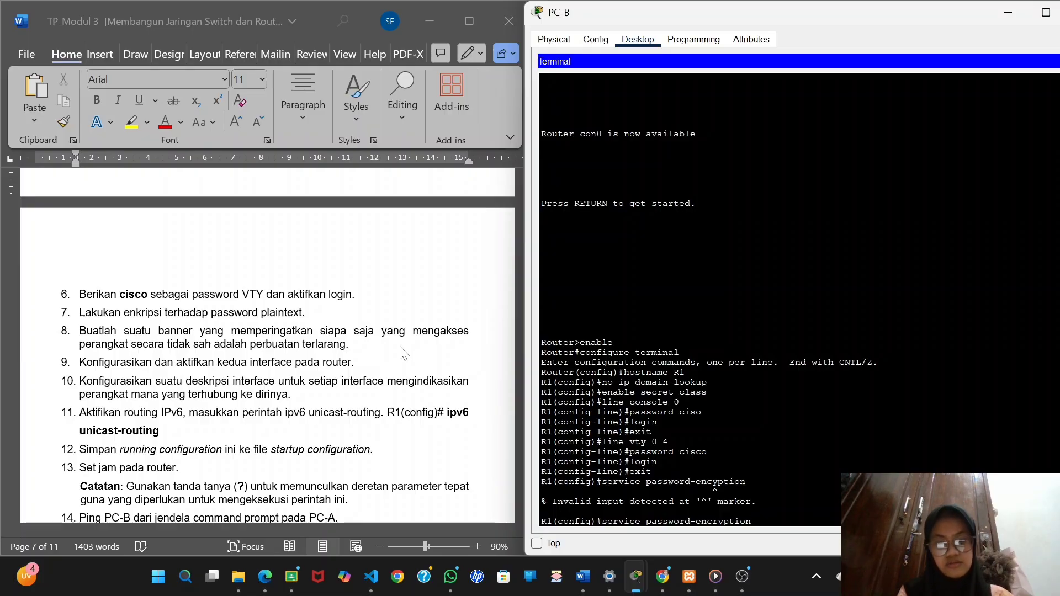
pyautogui.press('Return')
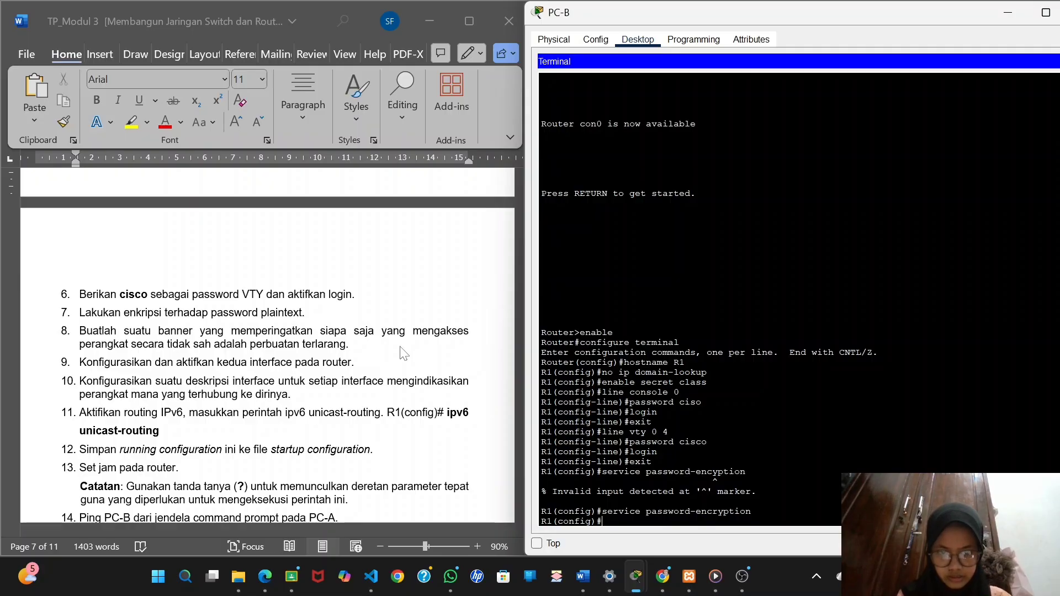
# Set R1's message-of-the-day banner to "Akses tidak sah" with the banner motd command.
pyautogui.write('banner')
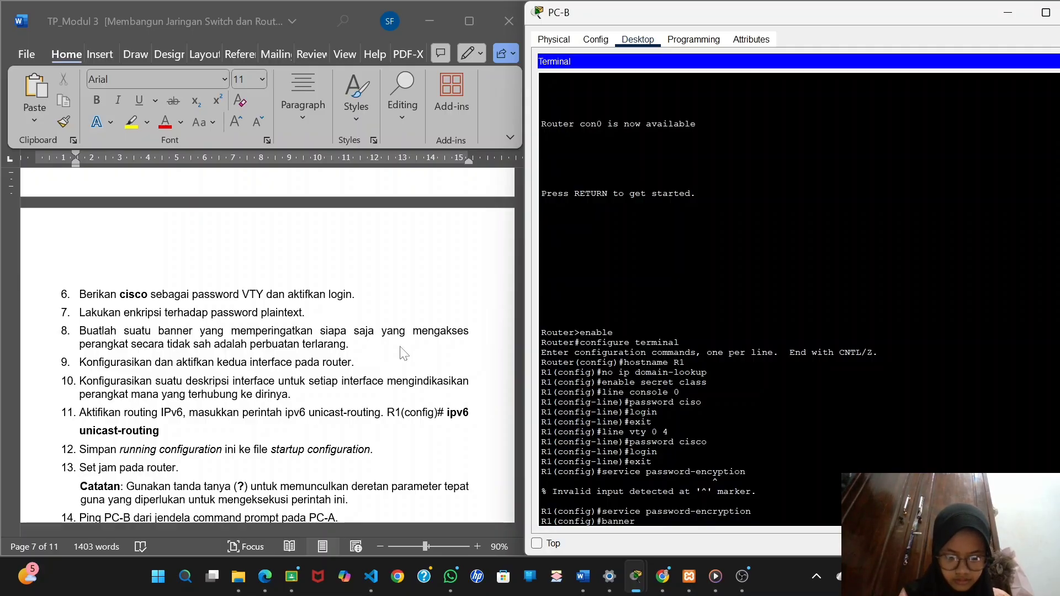
pyautogui.write(' mo')
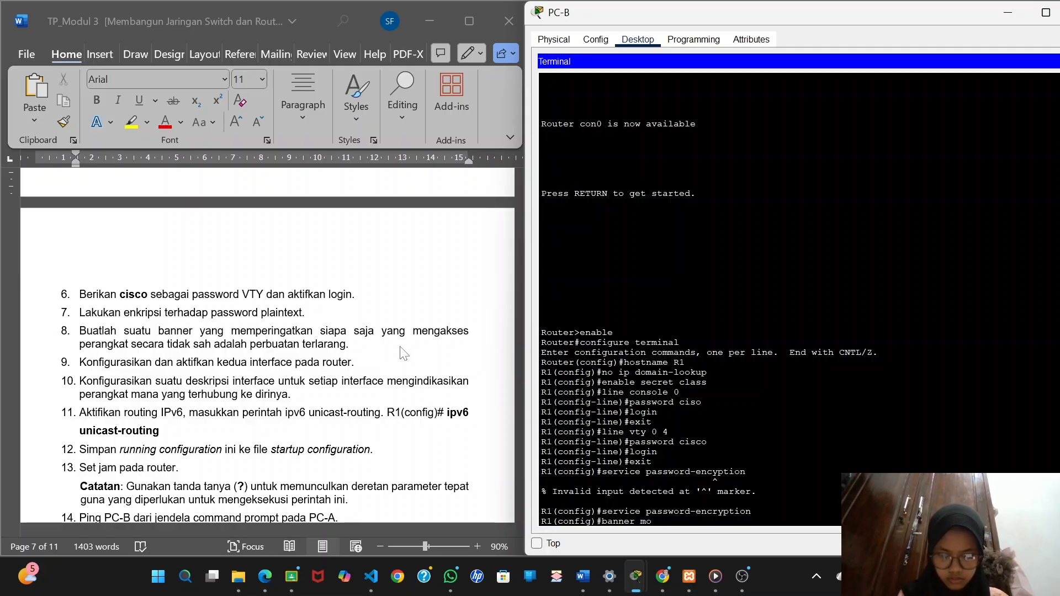
pyautogui.write('td')
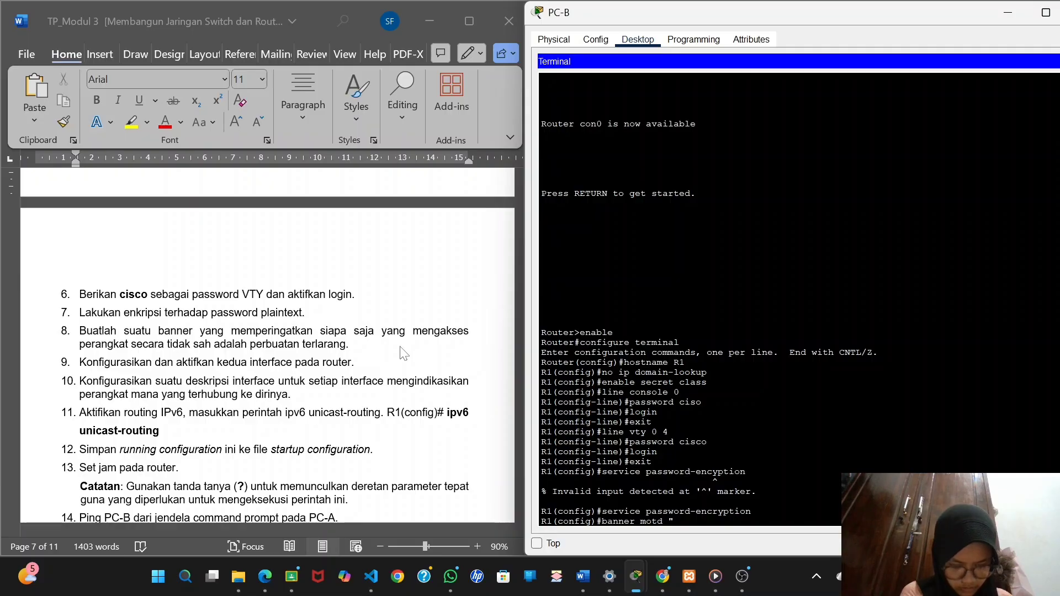
pyautogui.write('Aks')
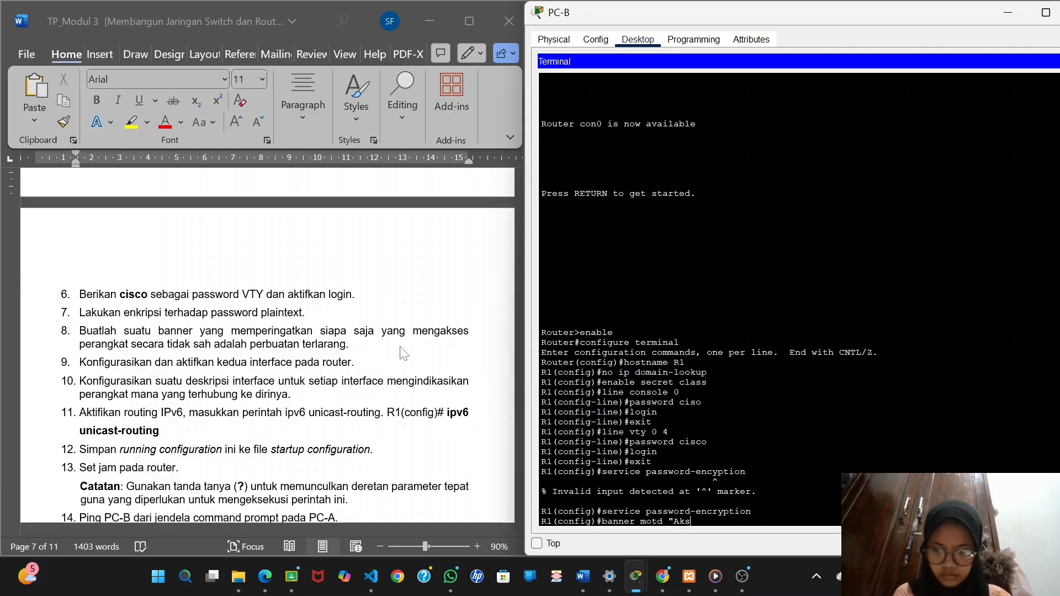
pyautogui.write('es tidak sah"')
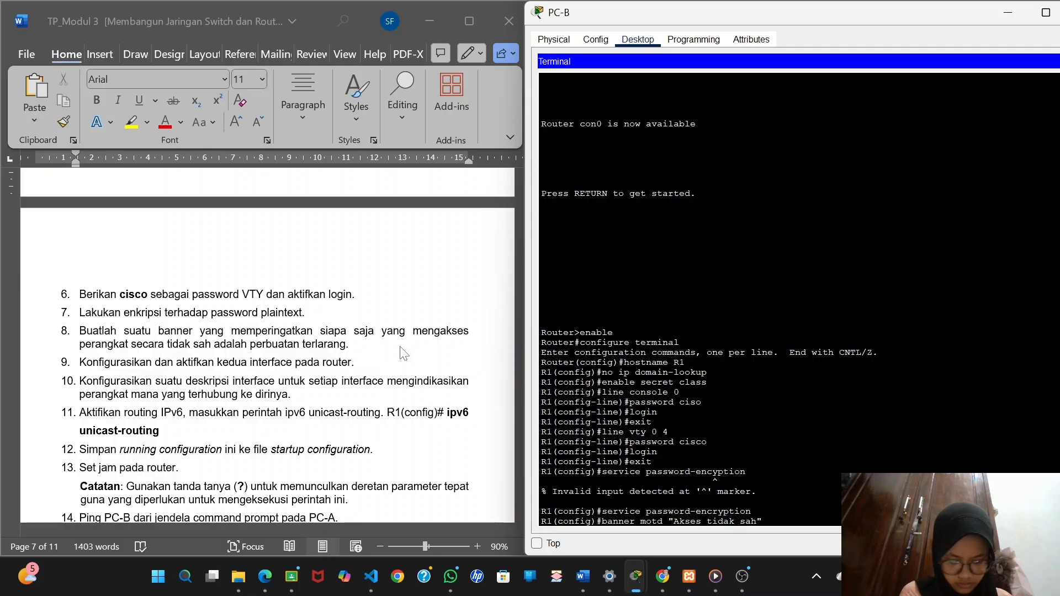
pyautogui.press('Return')
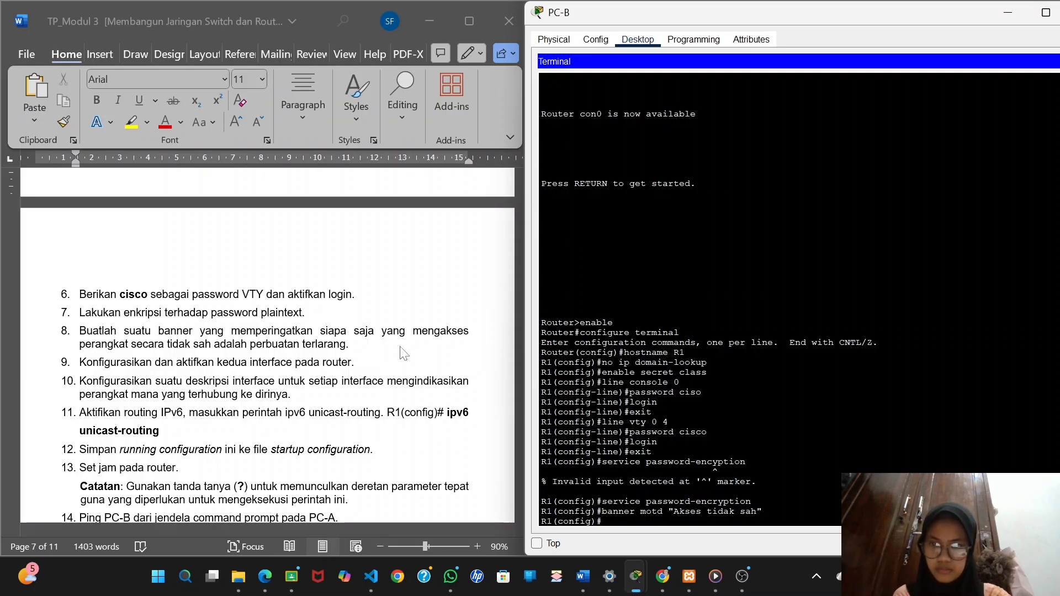
# Look up R1's interfaces in the lab's addressing table and enter interface configuration mode for gigabitEthernet0/0/0.
pyautogui.write('inter')
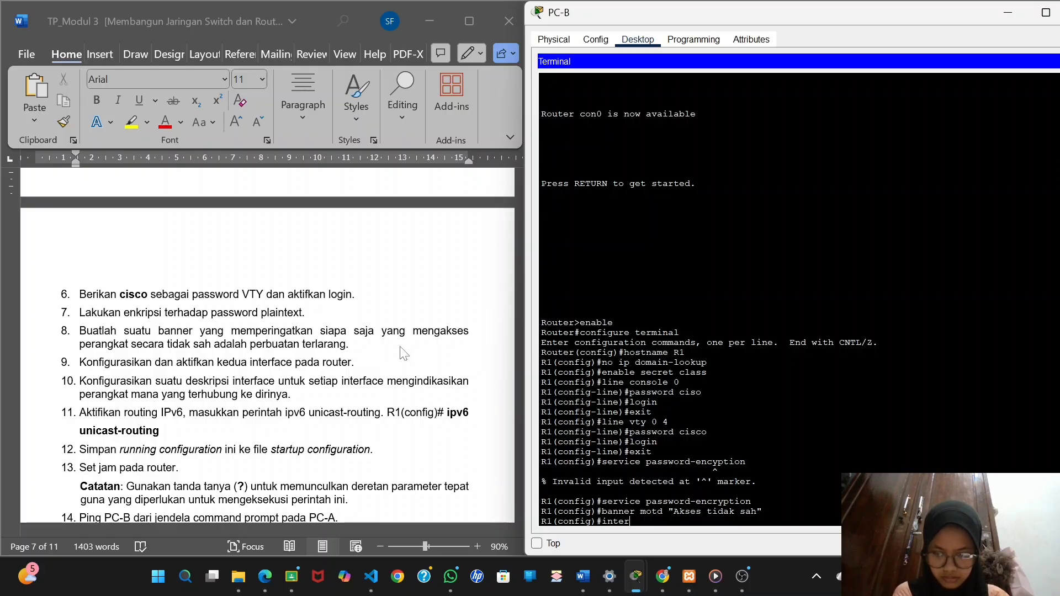
pyautogui.write('face')
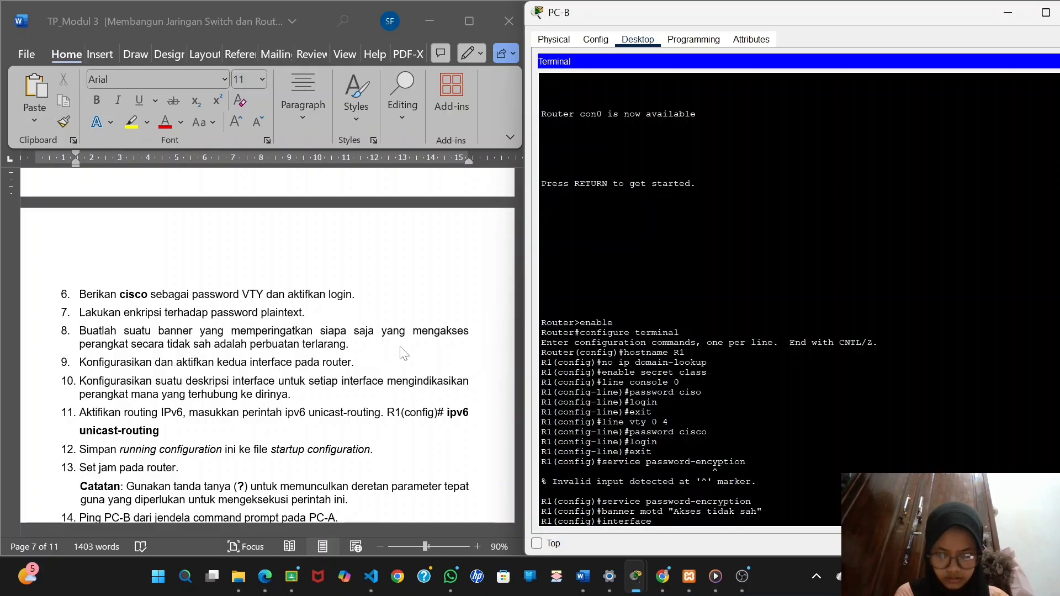
pyautogui.write(' giga')
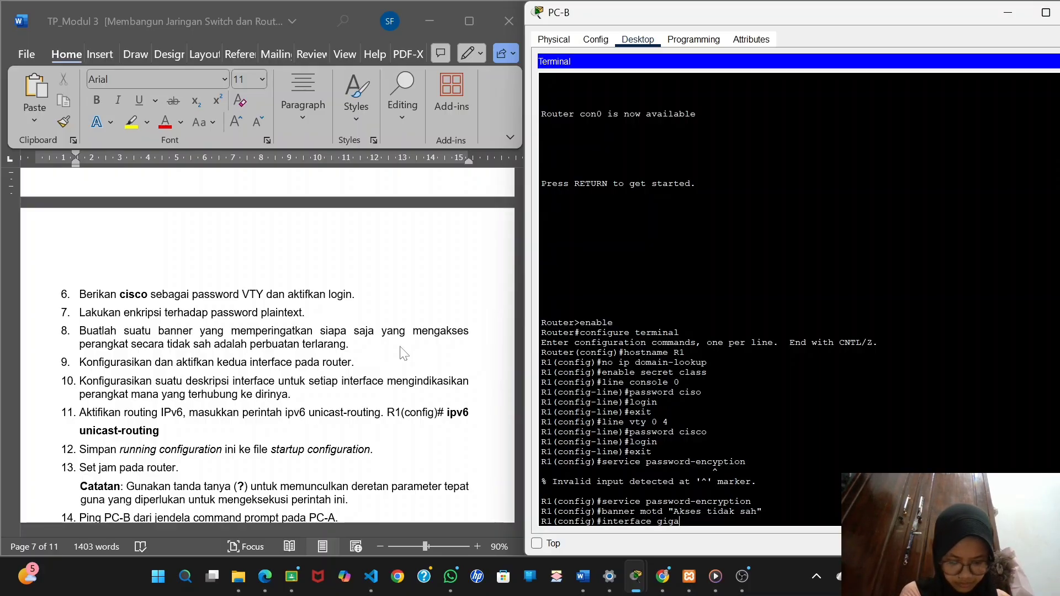
pyautogui.write('bit')
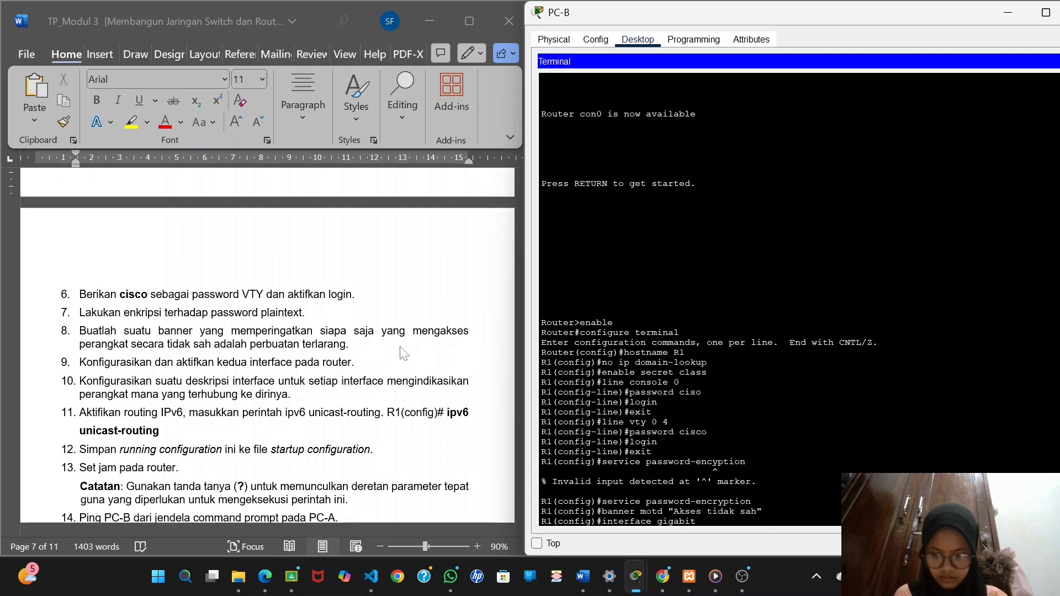
pyautogui.write('E')
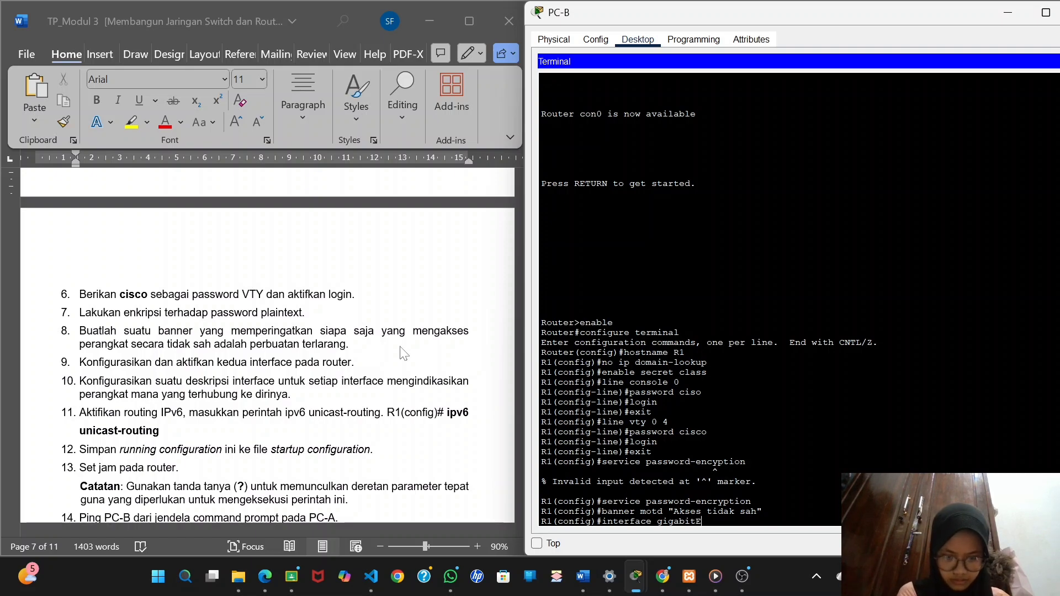
pyautogui.write('t')
pyautogui.write('her')
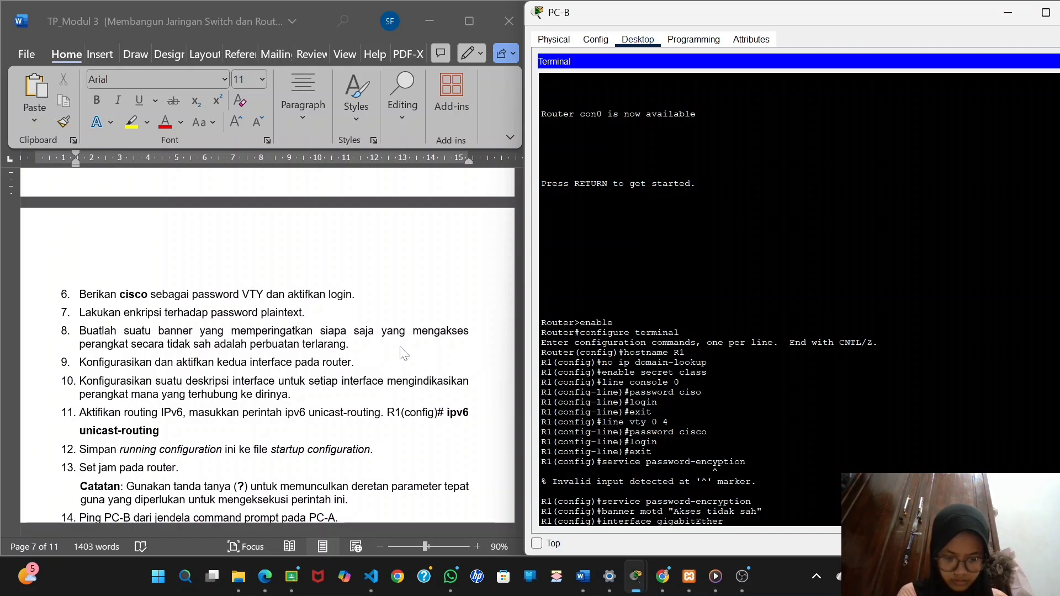
pyautogui.write('net')
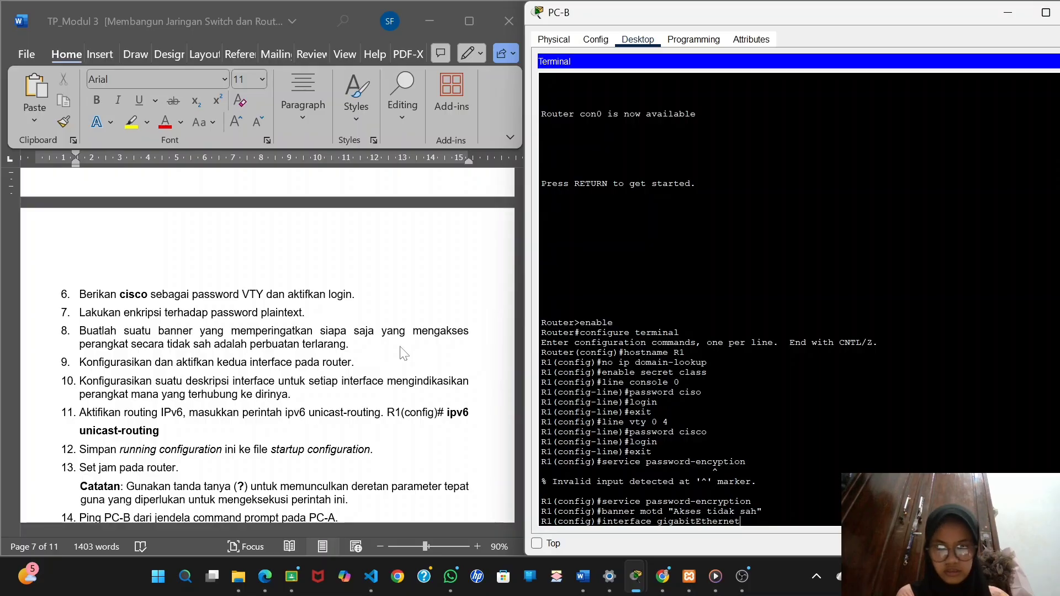
pyautogui.scroll(20, 386, 313)
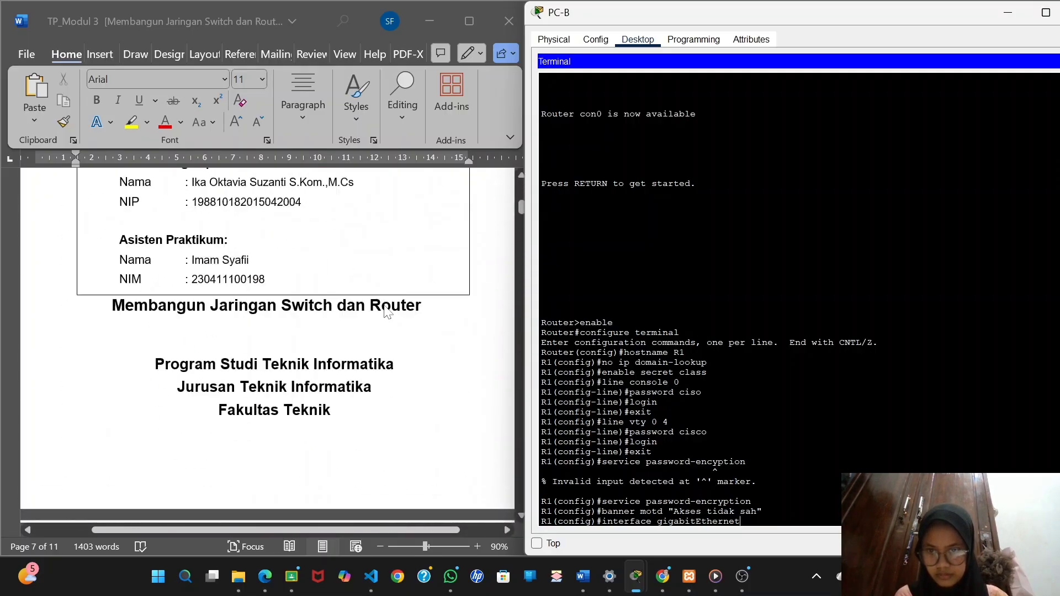
pyautogui.scroll(-10, 386, 312)
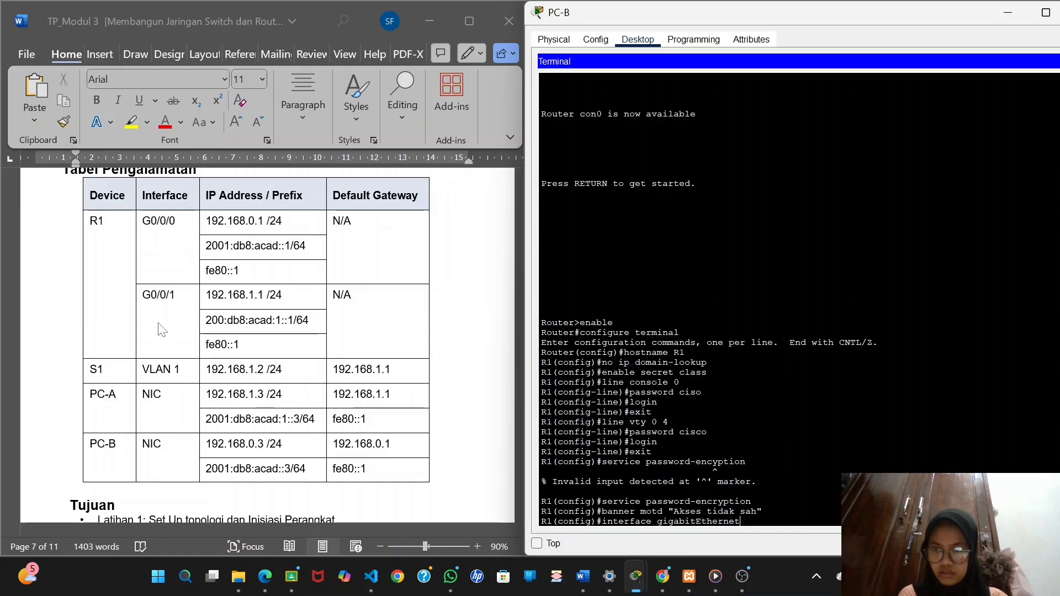
pyautogui.scroll(-1, 274, 338)
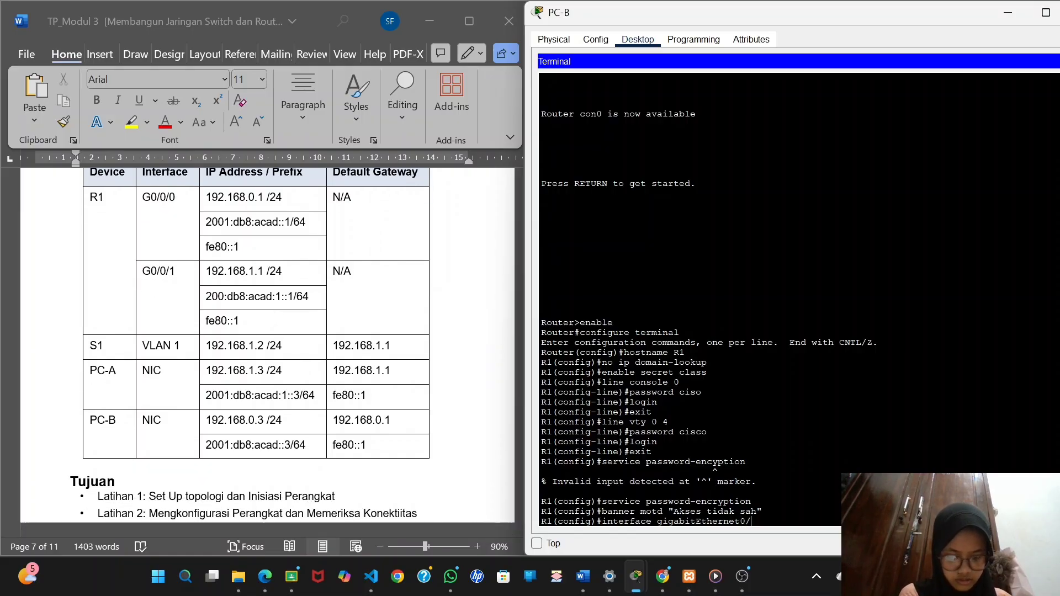
pyautogui.write('/0/0')
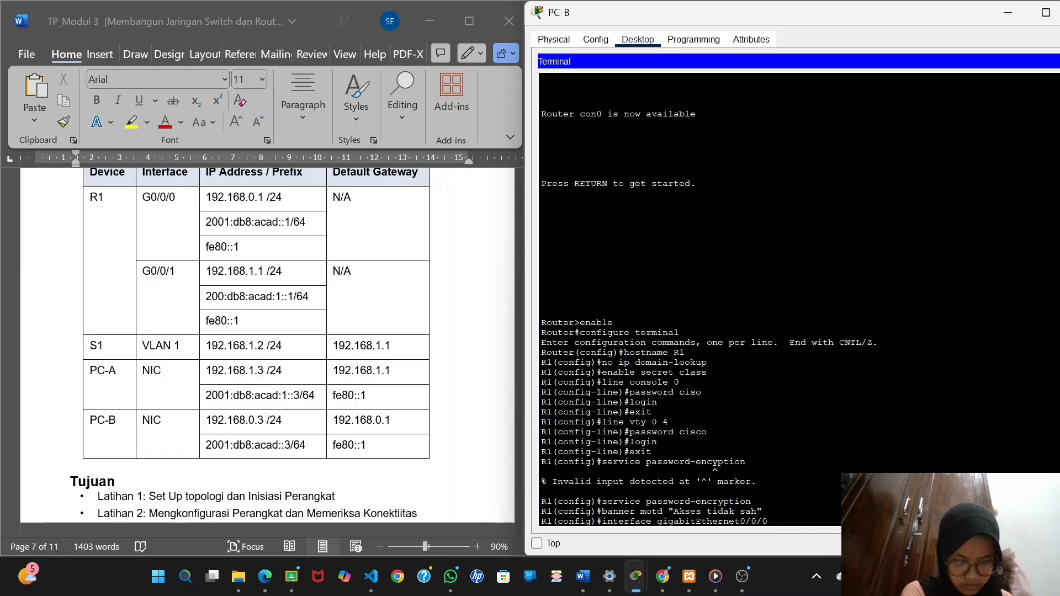
pyautogui.press('Return')
# Assign R1's gigabitEthernet0/0/0 interface the IPv4 address 192.168.0.1 with subnet mask 255.255.255.0.
pyautogui.write('ip')
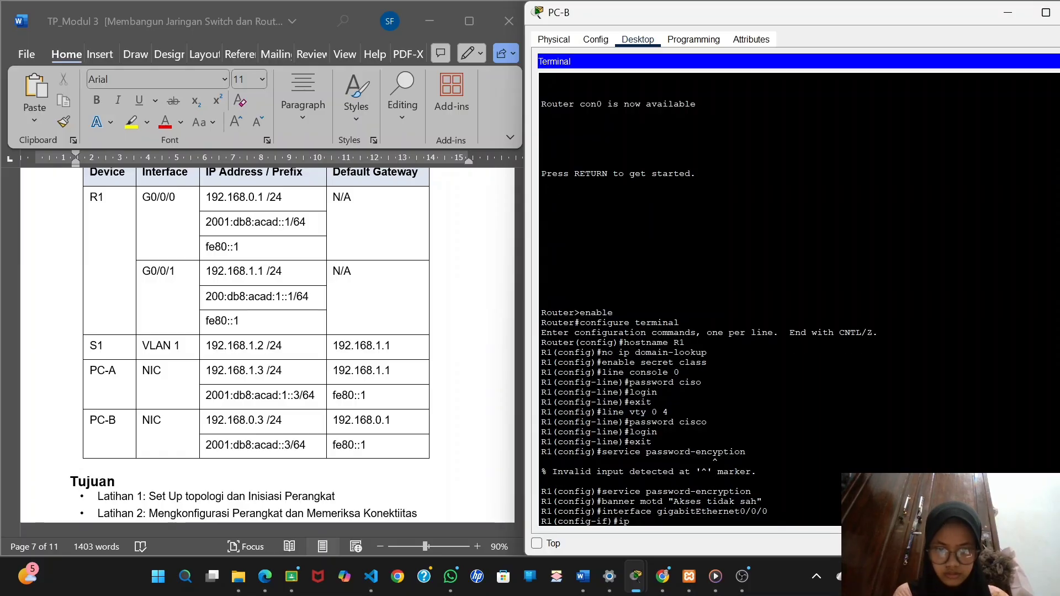
pyautogui.write(' add')
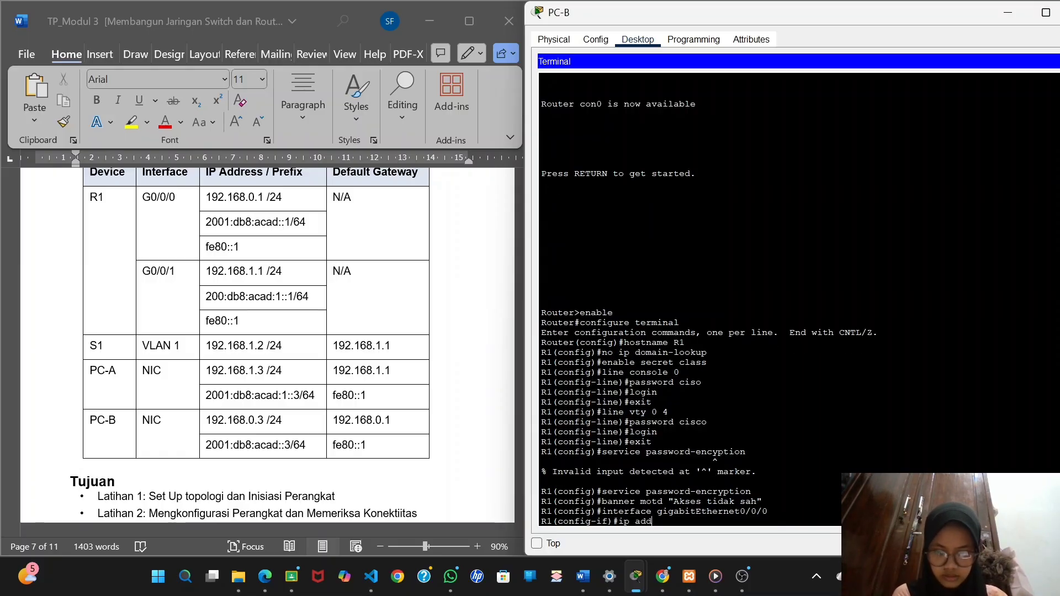
pyautogui.write('ress')
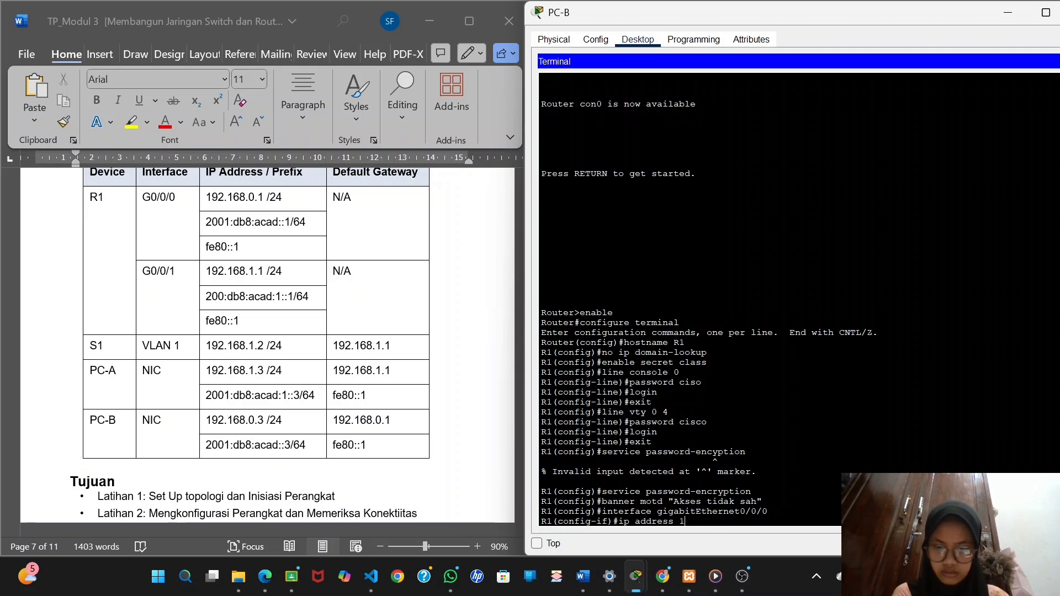
pyautogui.write(' 192.168')
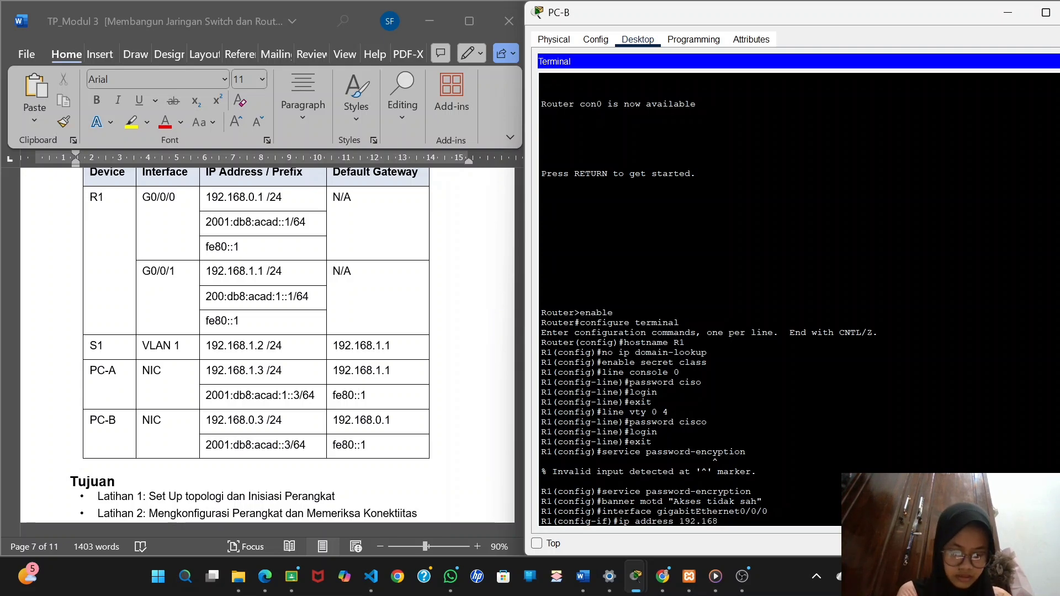
pyautogui.write('.0.1')
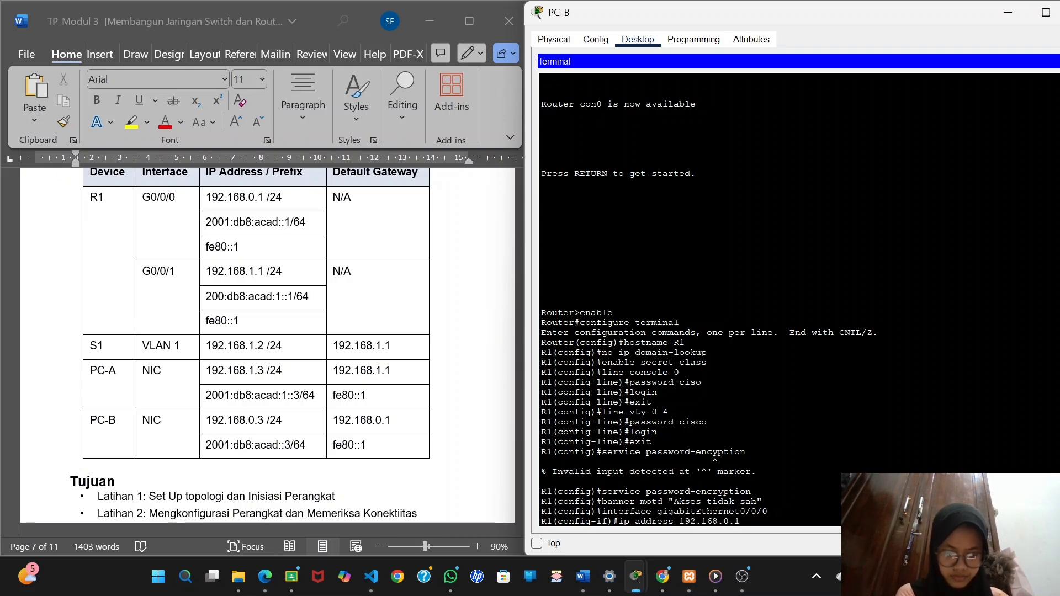
pyautogui.write(' 2')
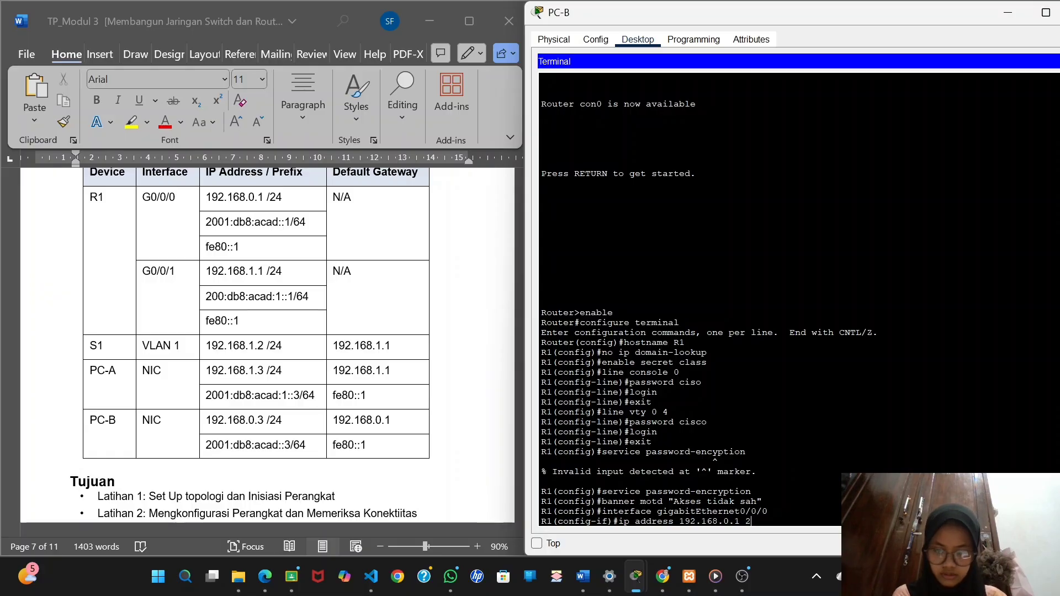
pyautogui.write('55.255.2')
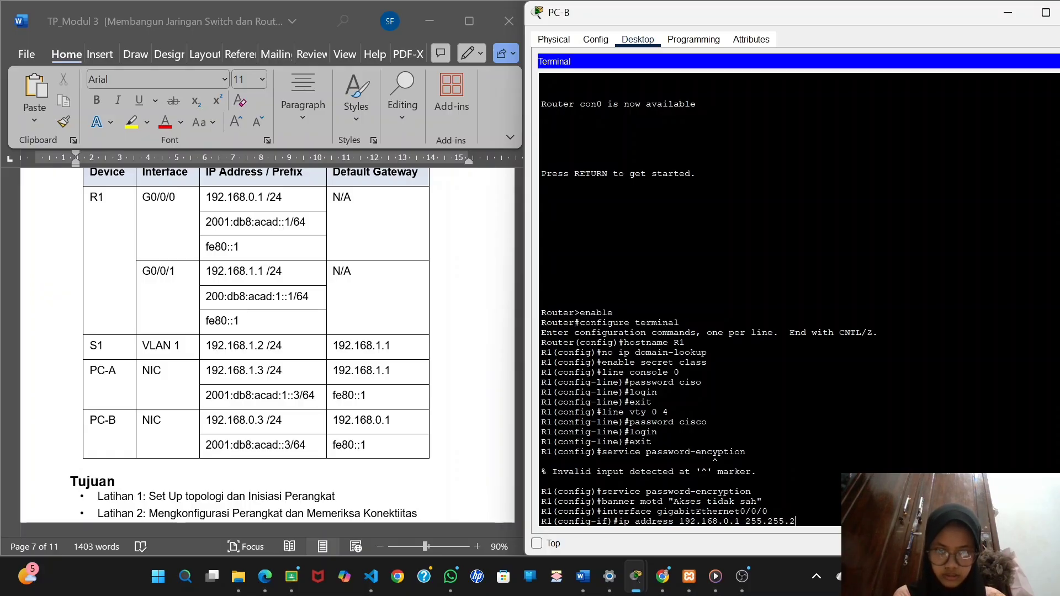
pyautogui.write('55.0')
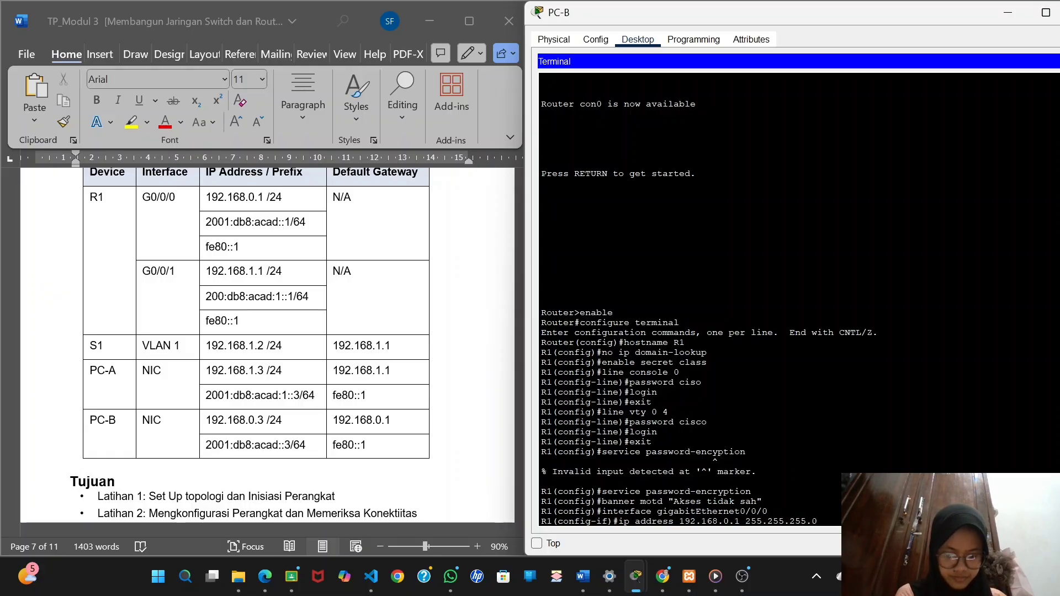
pyautogui.press('Return')
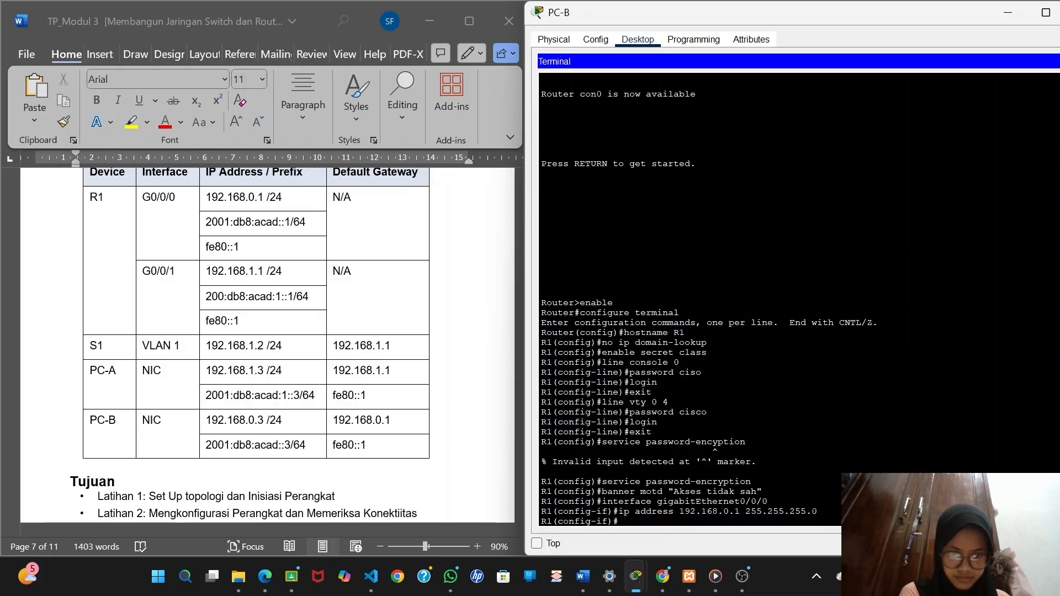
# Assign gigabitEthernet0/0/0 the IPv6 address 2001:db8:acad::1/64, copying it from the lab document's addressing table into the ipv6 address command.
pyautogui.scroll(-15, 407, 355)
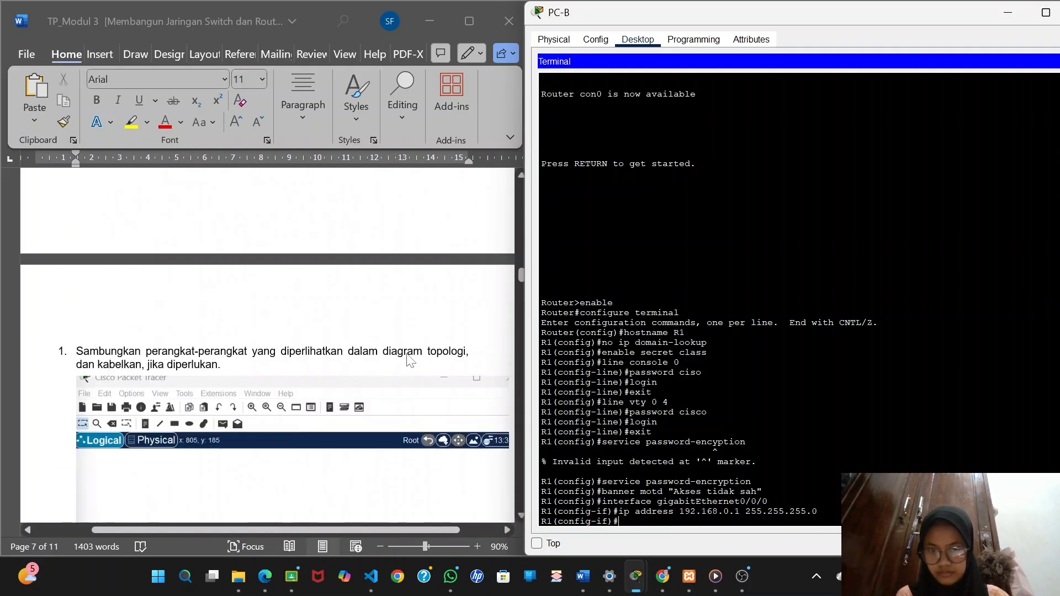
pyautogui.scroll(-20, 409, 359)
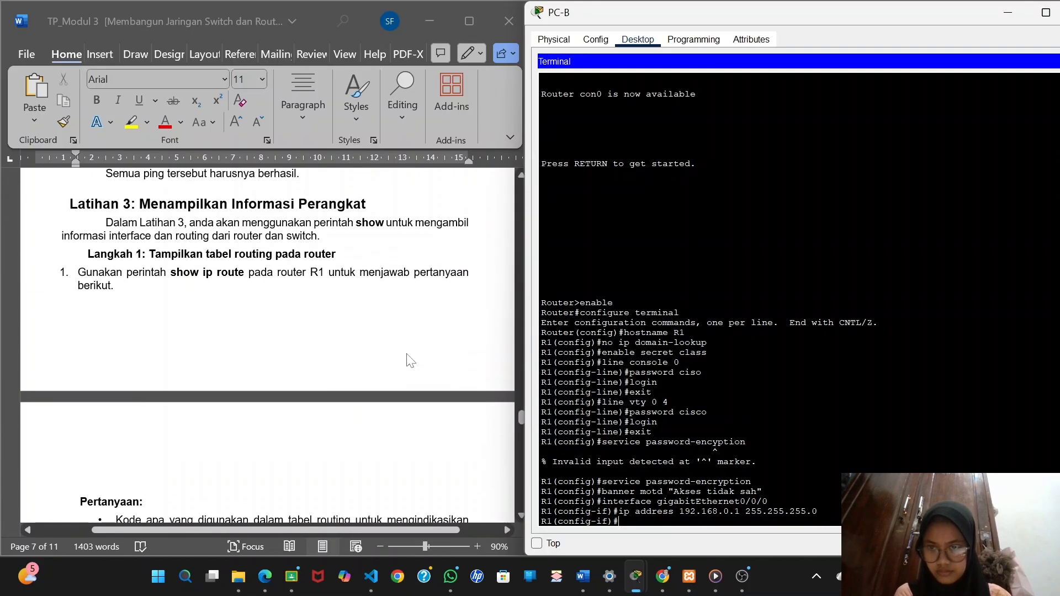
pyautogui.scroll(5, 409, 360)
pyautogui.scroll(10, 409, 359)
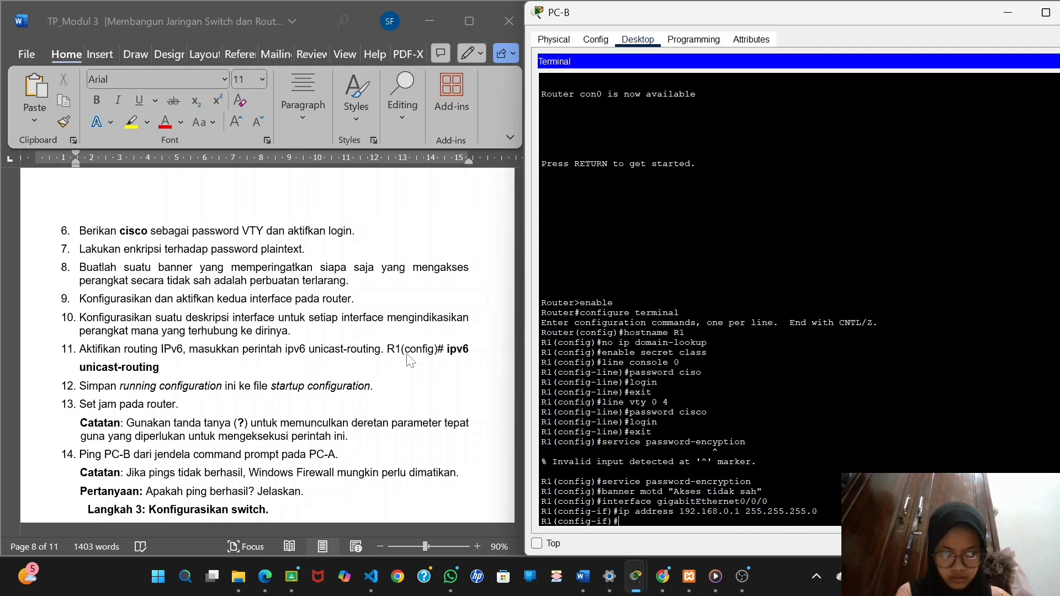
pyautogui.scroll(-3, 409, 360)
pyautogui.write('ip')
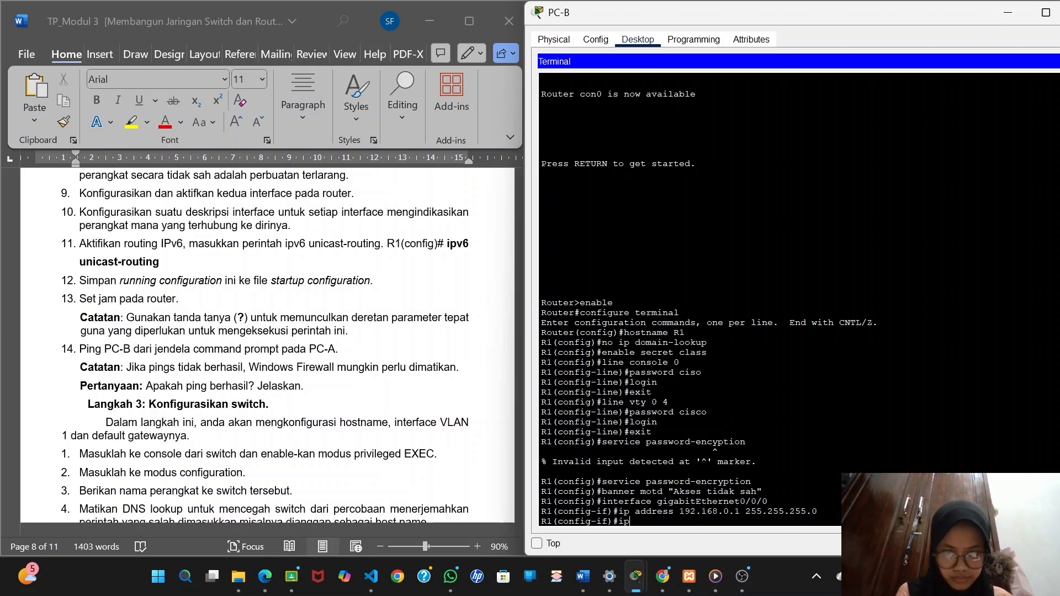
pyautogui.write('v6 ')
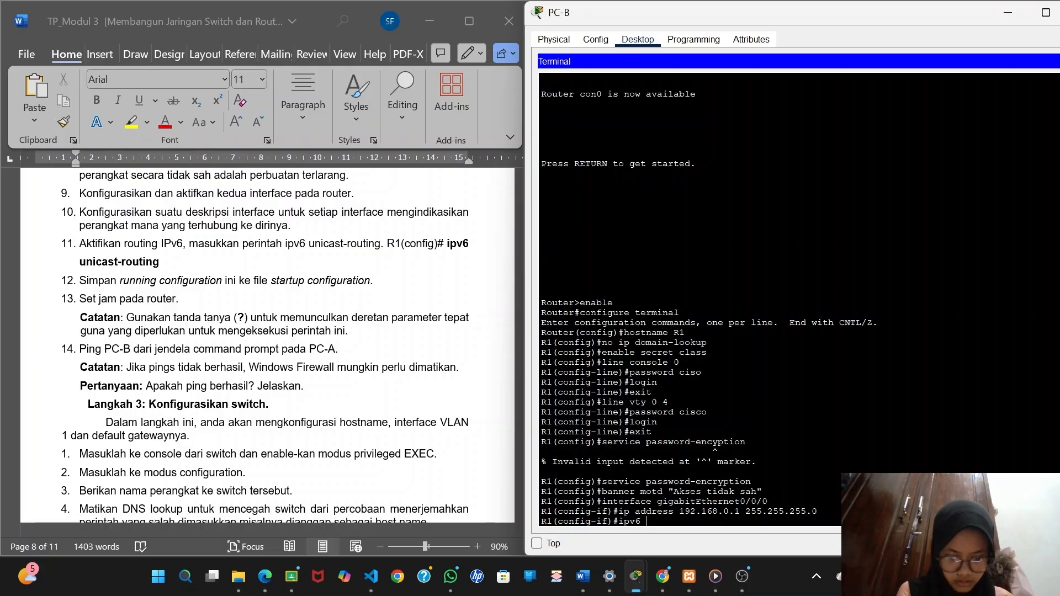
pyautogui.write('address')
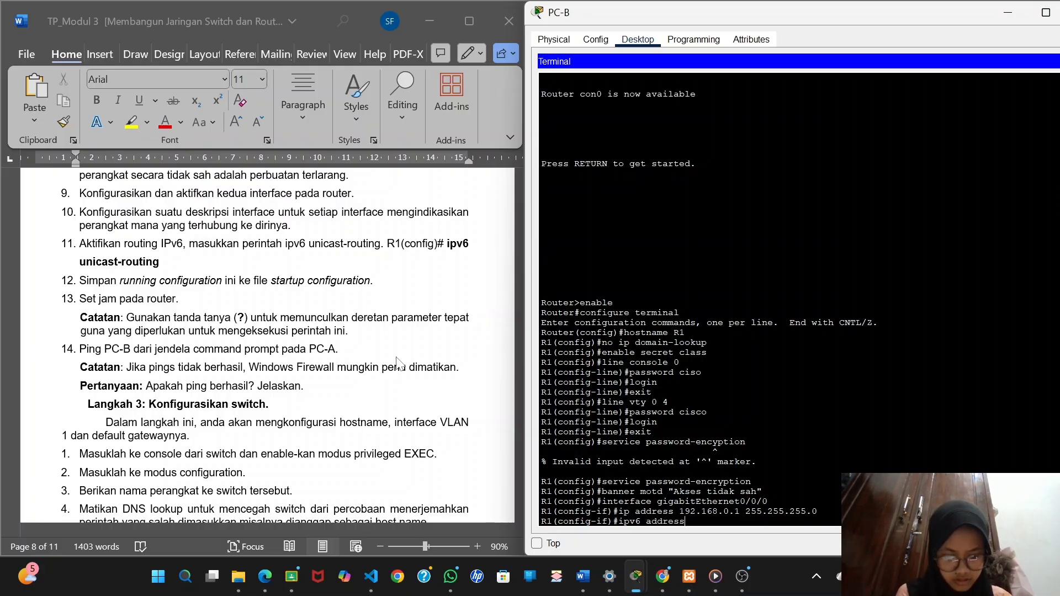
pyautogui.scroll(10, 396, 357)
pyautogui.keyDown('ctrl'); pyautogui.scroll(1, 396, 356); pyautogui.keyUp('ctrl')
pyautogui.scroll(20, 395, 357)
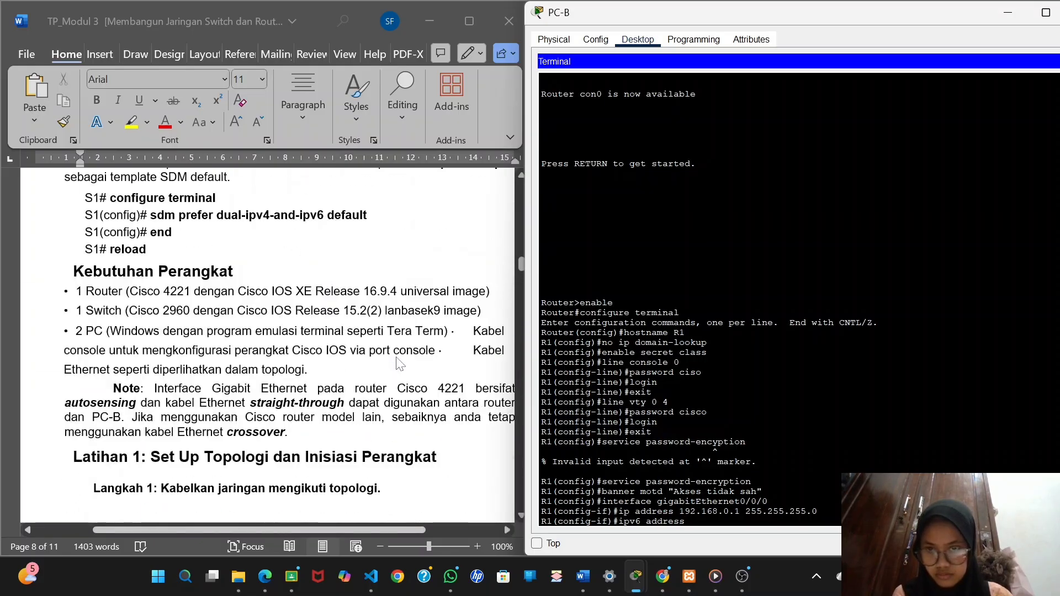
pyautogui.scroll(-15, 396, 357)
pyautogui.scroll(-1, 400, 365)
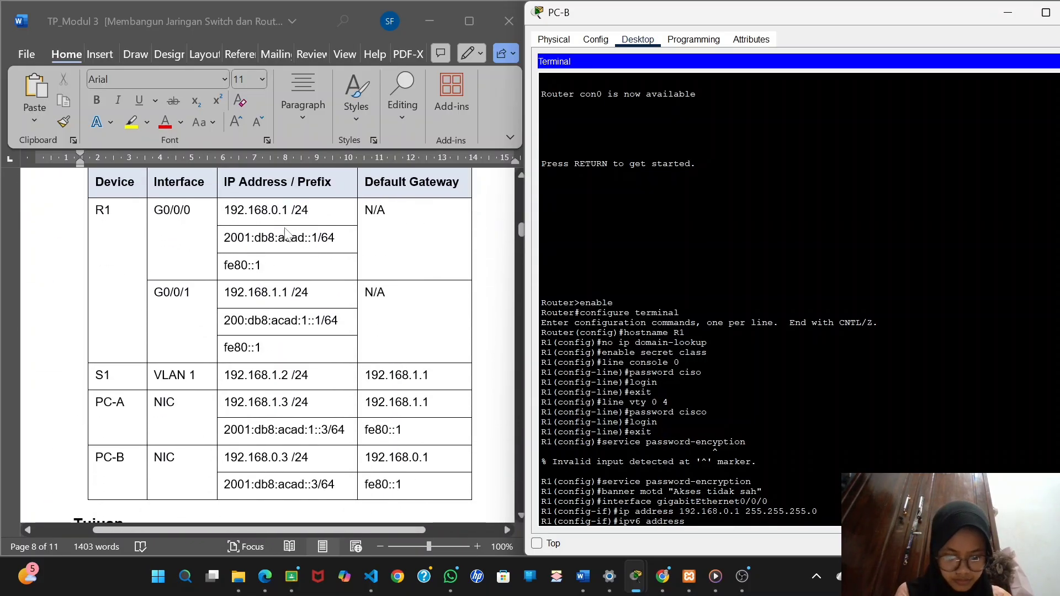
pyautogui.click(336, 244)
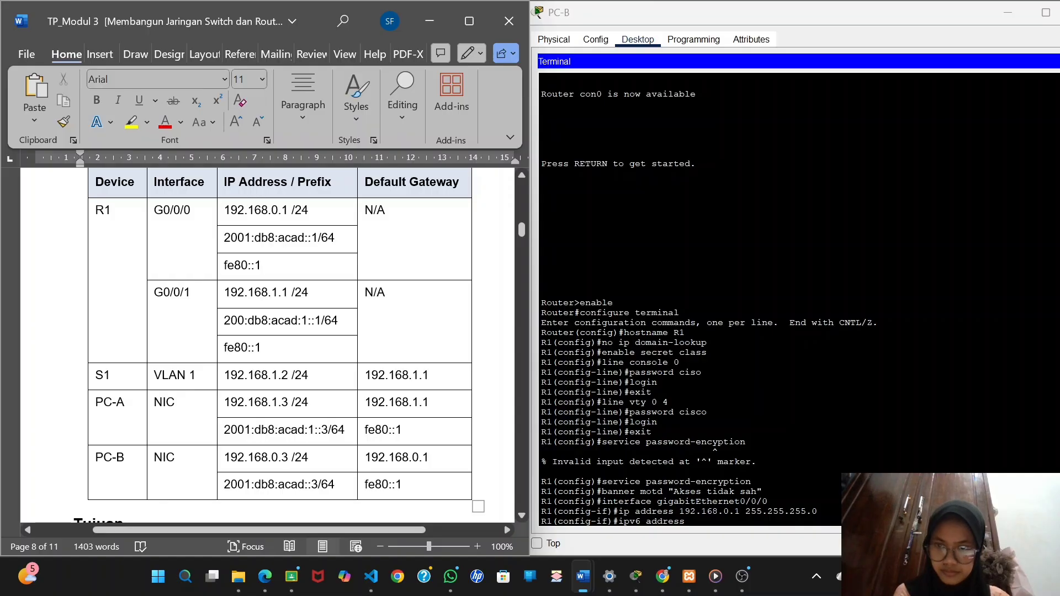
pyautogui.moveTo(224, 238); pyautogui.dragTo(335, 239)
pyautogui.hotkey('ctrl', 'c')
pyautogui.click(684, 522)
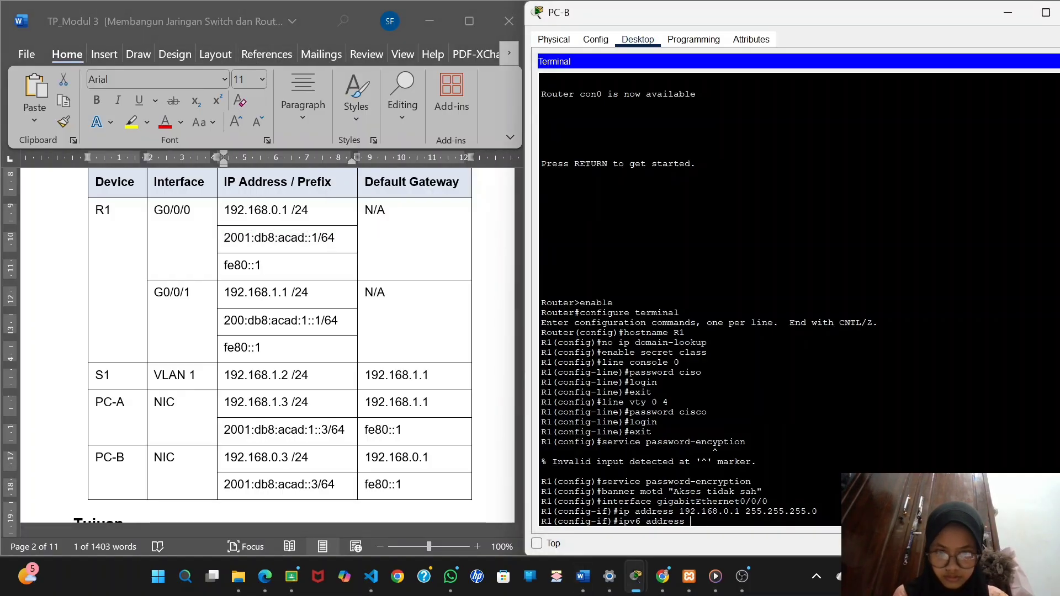
pyautogui.rightClick(693, 522)
pyautogui.click(729, 550)
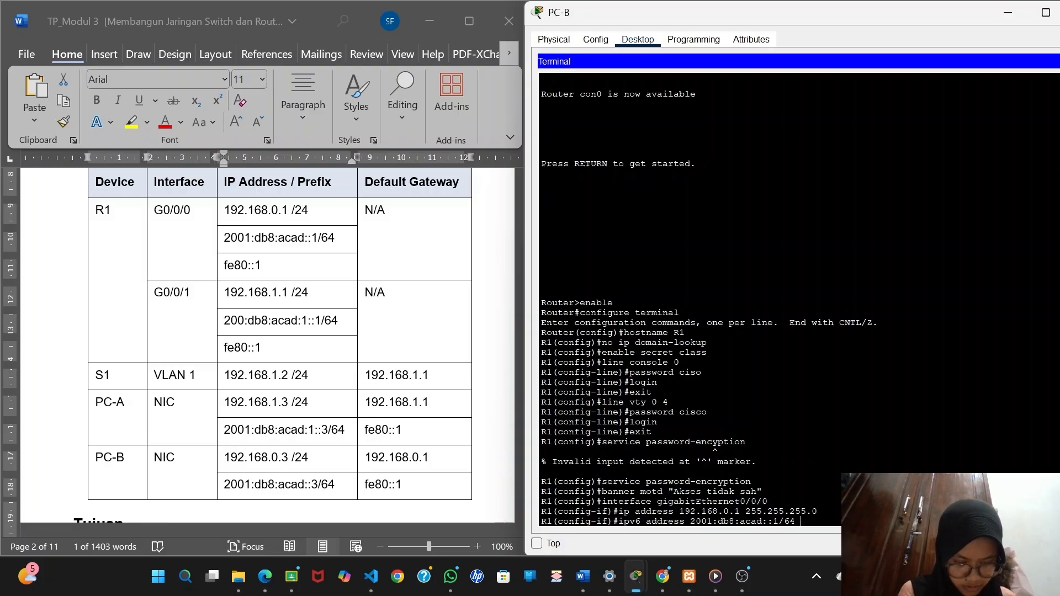
pyautogui.press('Return')
# Set fe80::1 from the addressing table as the link-local IPv6 address of gigabitEthernet0/0/0.
pyautogui.write('ipv6')
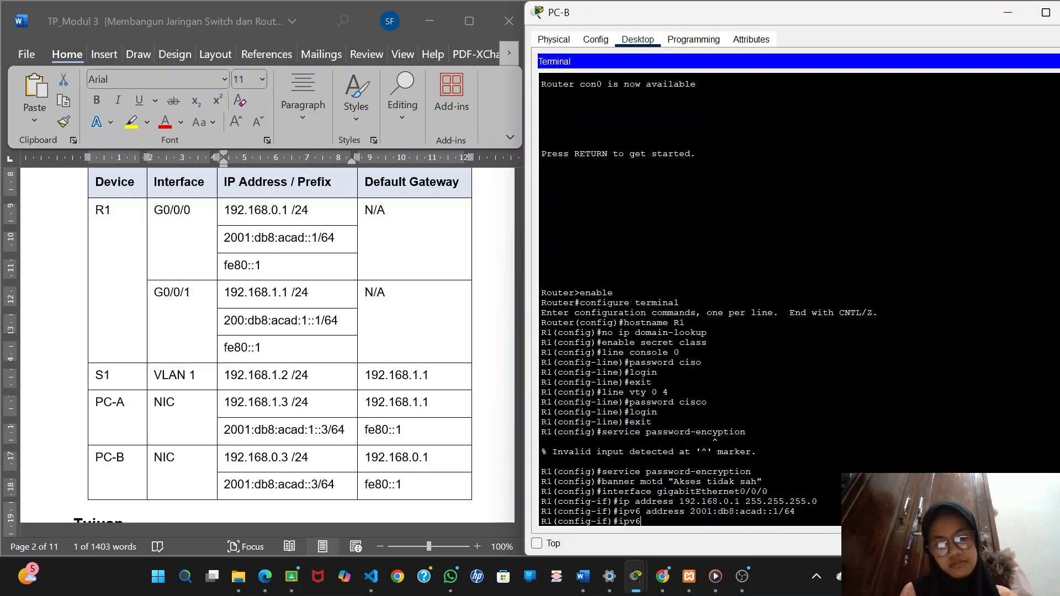
pyautogui.write(' addres')
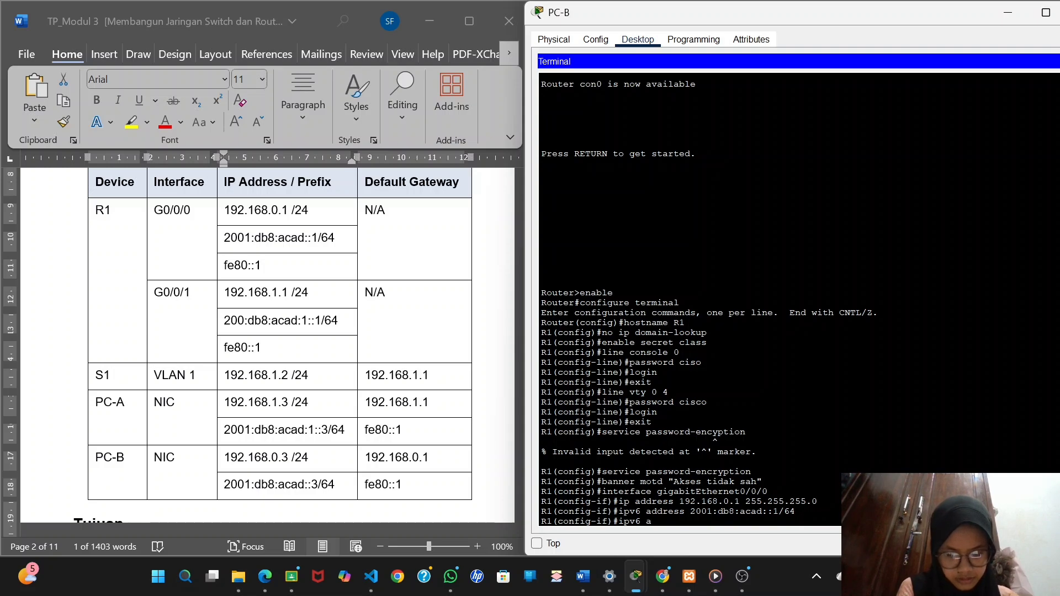
pyautogui.click(225, 267)
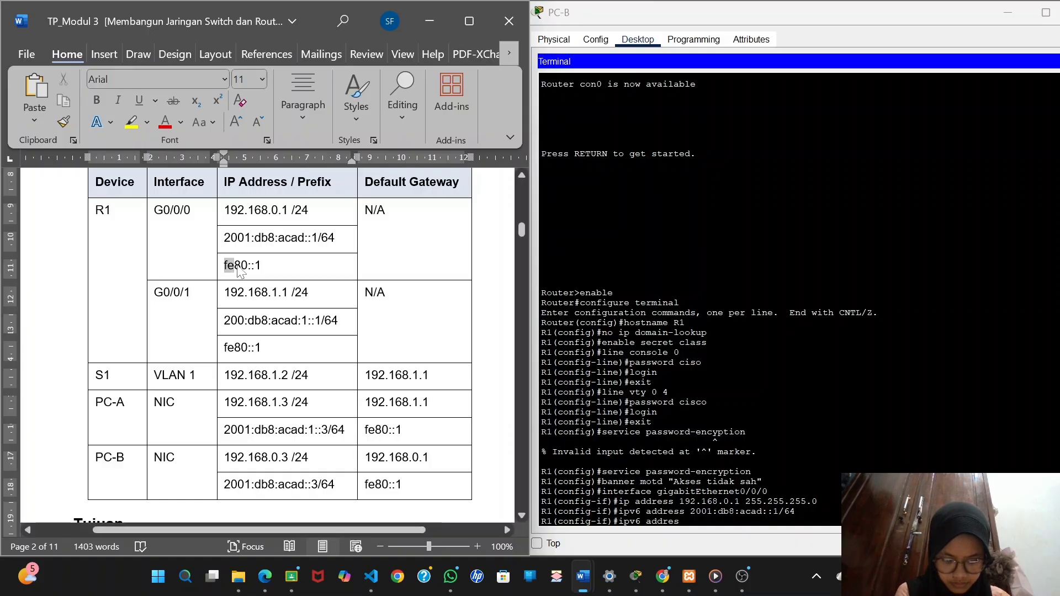
pyautogui.moveTo(226, 267); pyautogui.dragTo(269, 274)
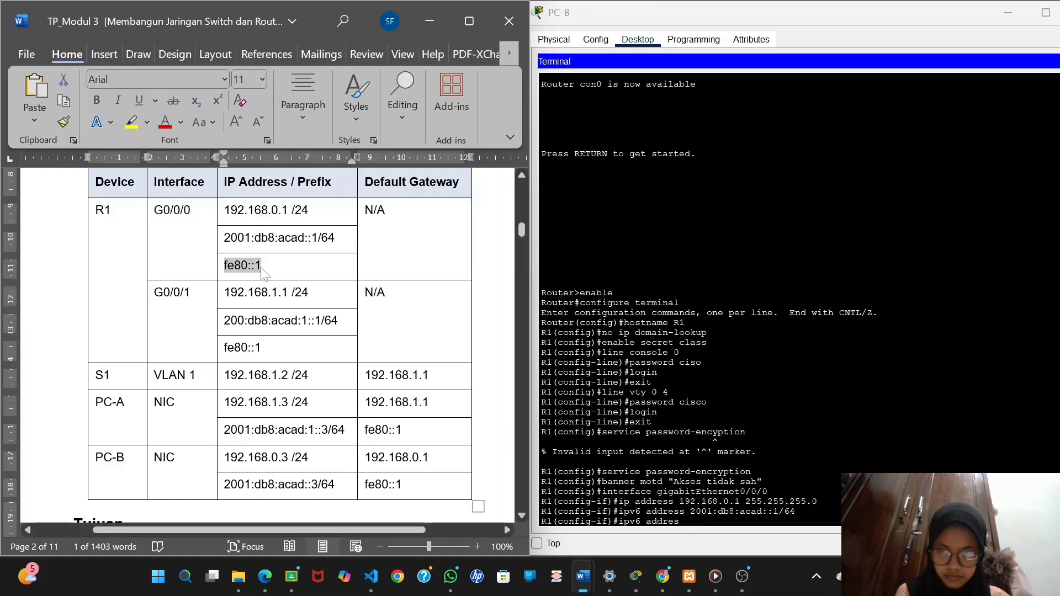
pyautogui.rightClick(685, 523)
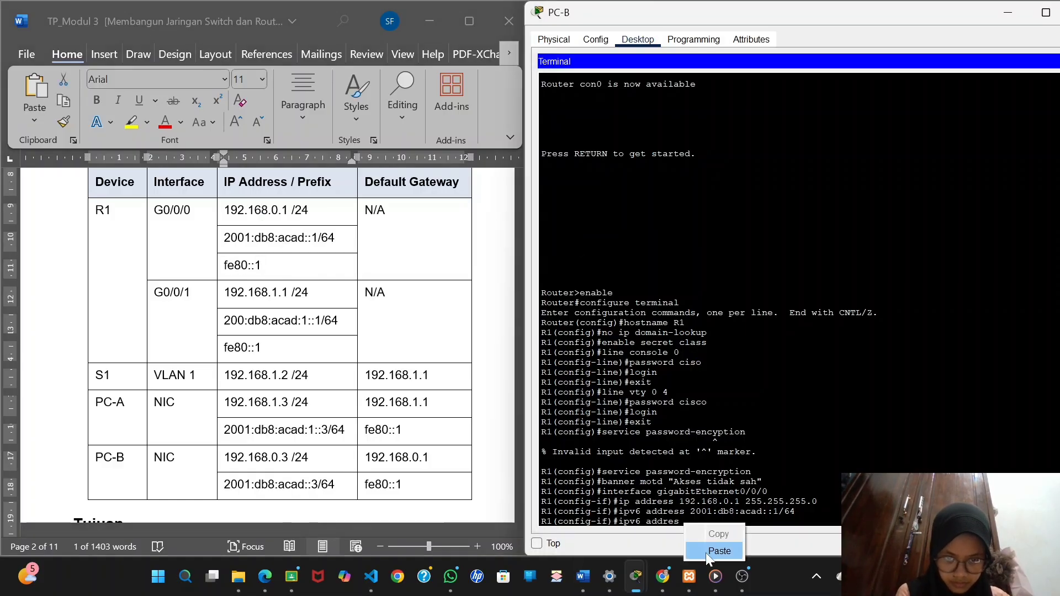
pyautogui.click(706, 552)
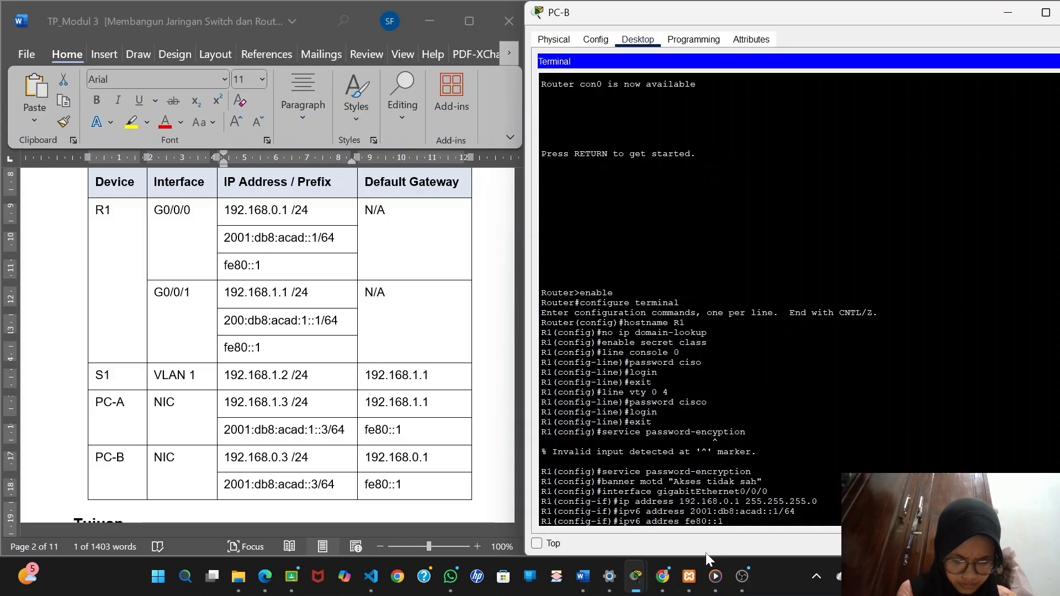
pyautogui.write('lin')
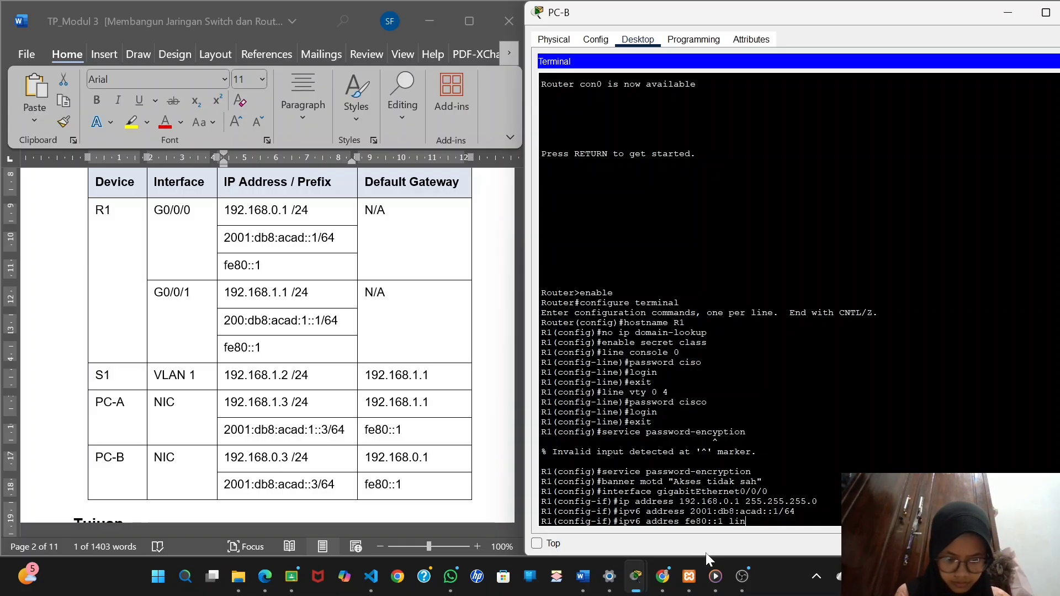
pyautogui.write('k-local')
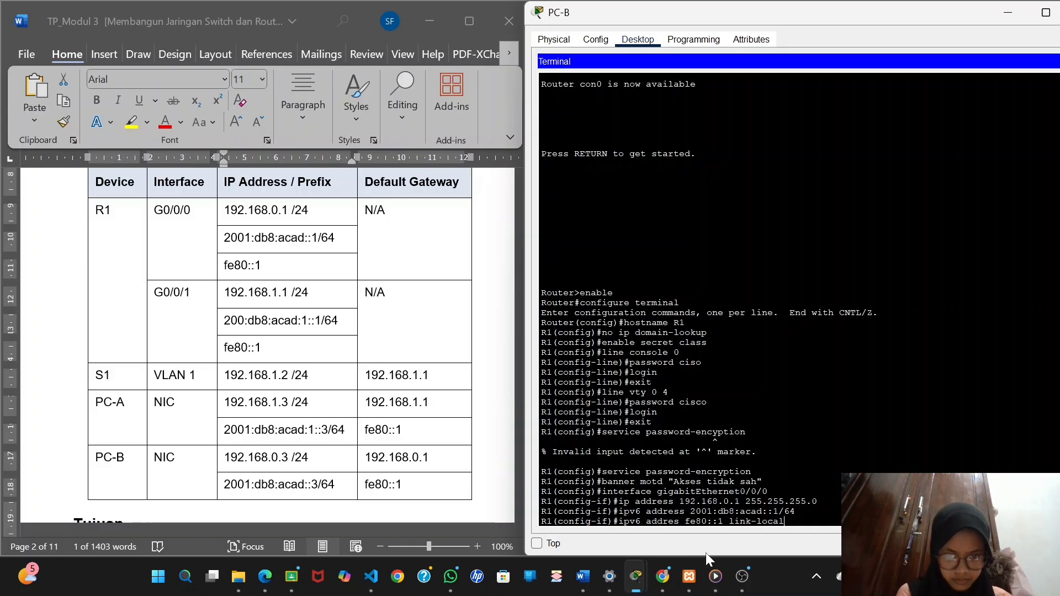
pyautogui.press('Return')
# Try to activate the gigabitEthernet0/0/0 interface with a no shutdwon command.
pyautogui.write('no s')
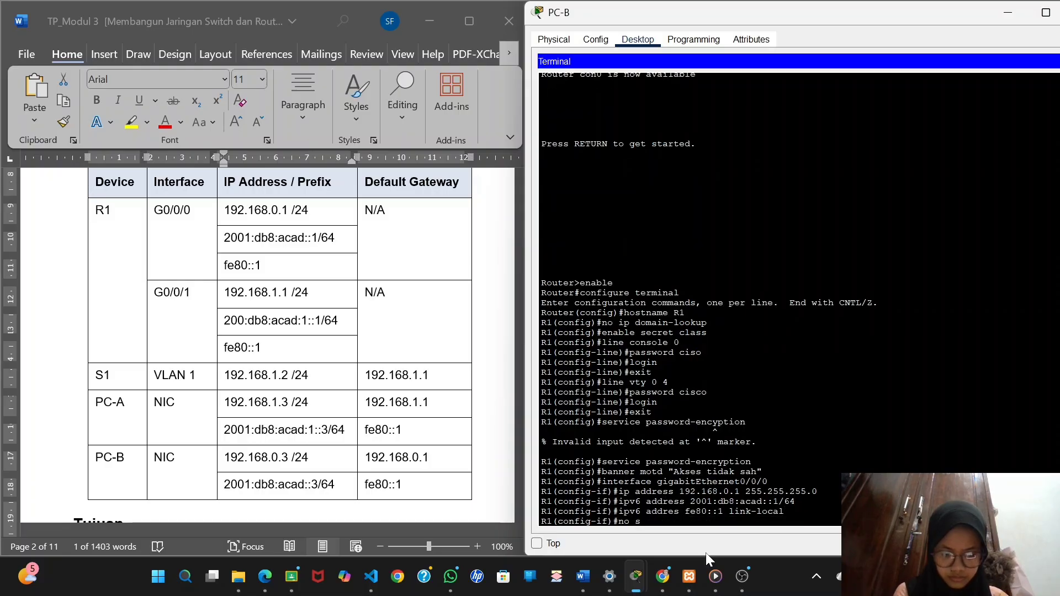
pyautogui.write('hutdwon')
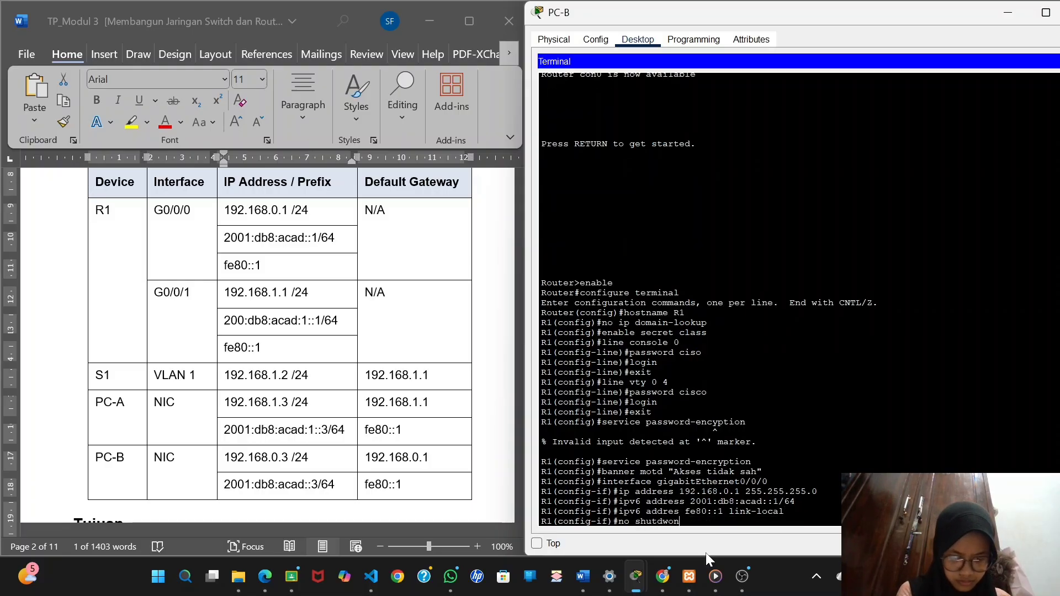
pyautogui.press('Return')
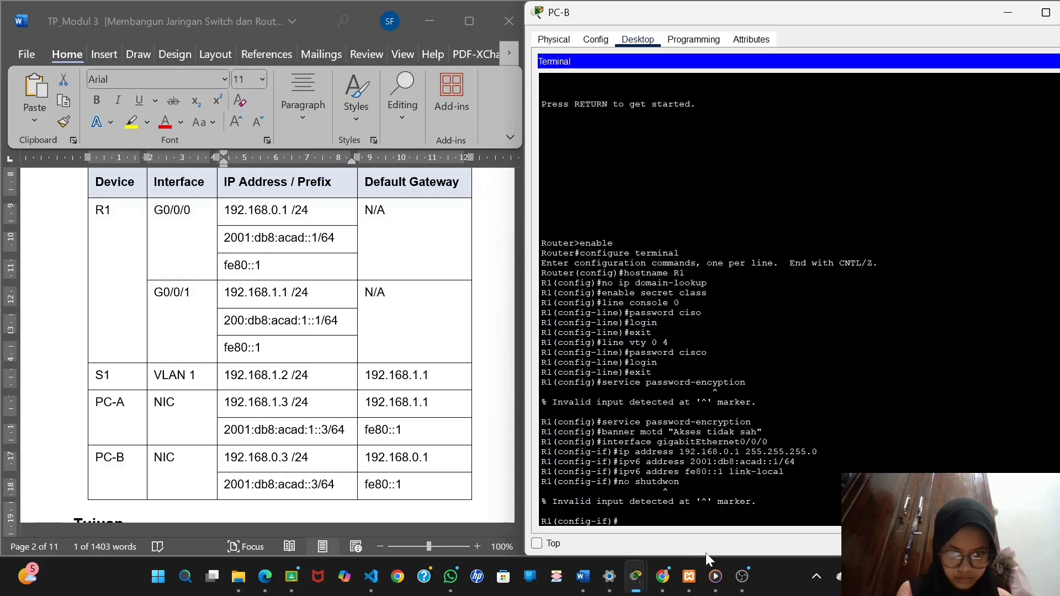
# Activate R1's gigabitEthernet0/0/0 interface with the no shutdown command in interface configuration mode.
pyautogui.write('no')
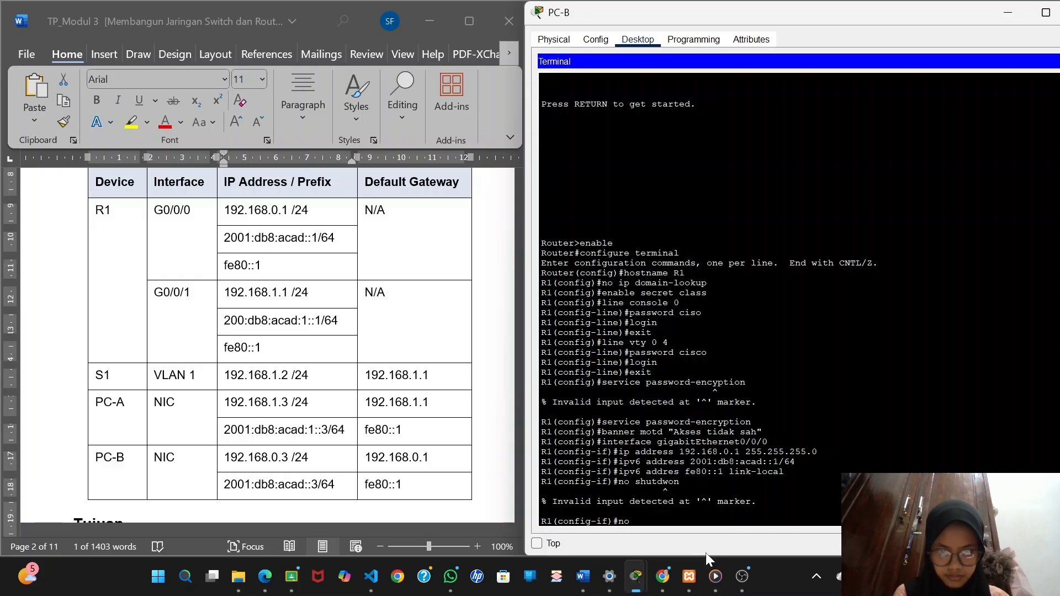
pyautogui.write(' shut')
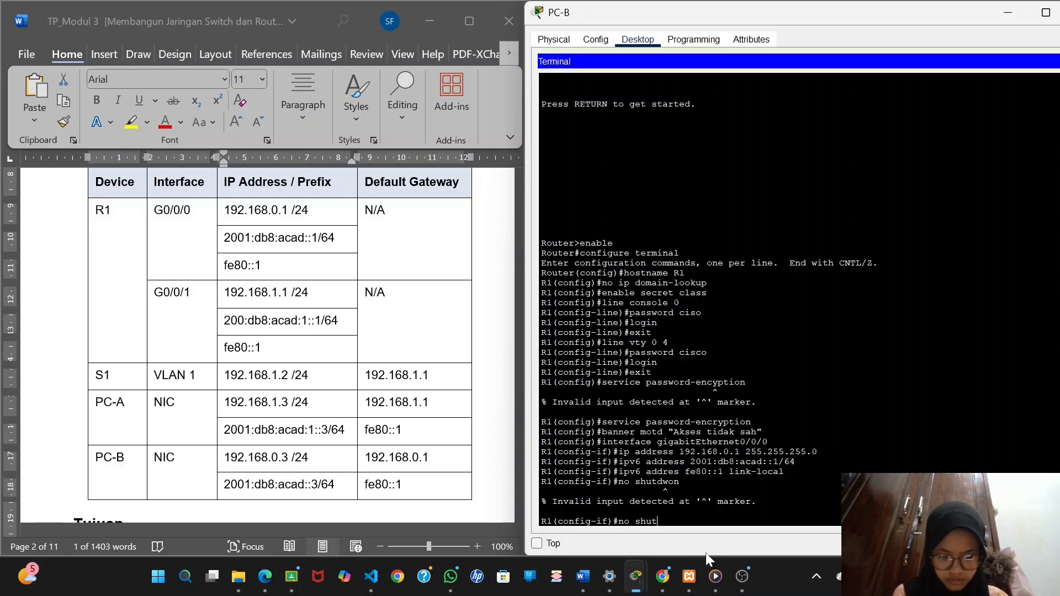
pyautogui.write('down')
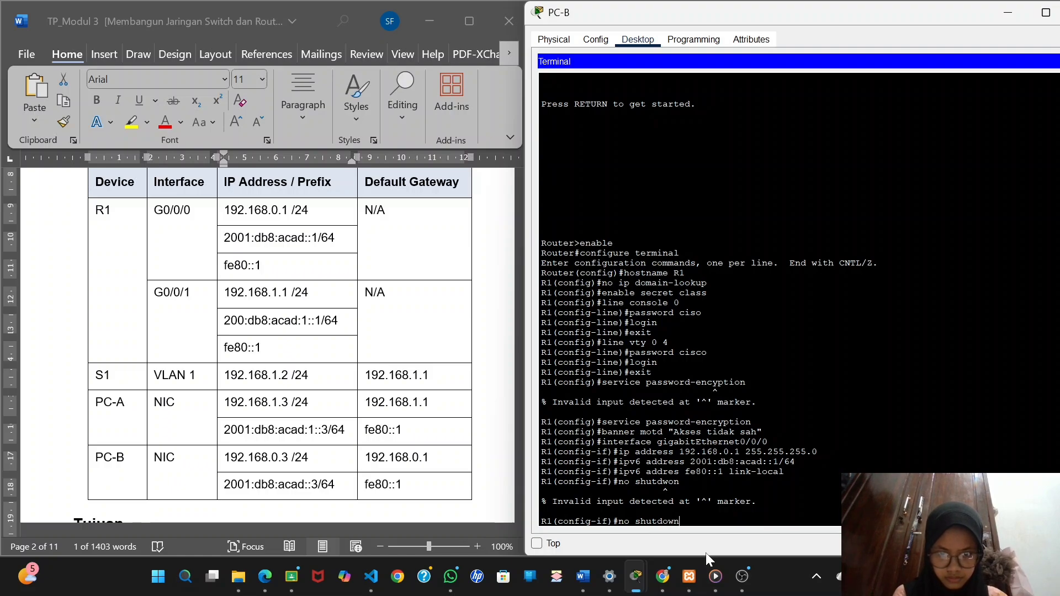
pyautogui.press('Return')
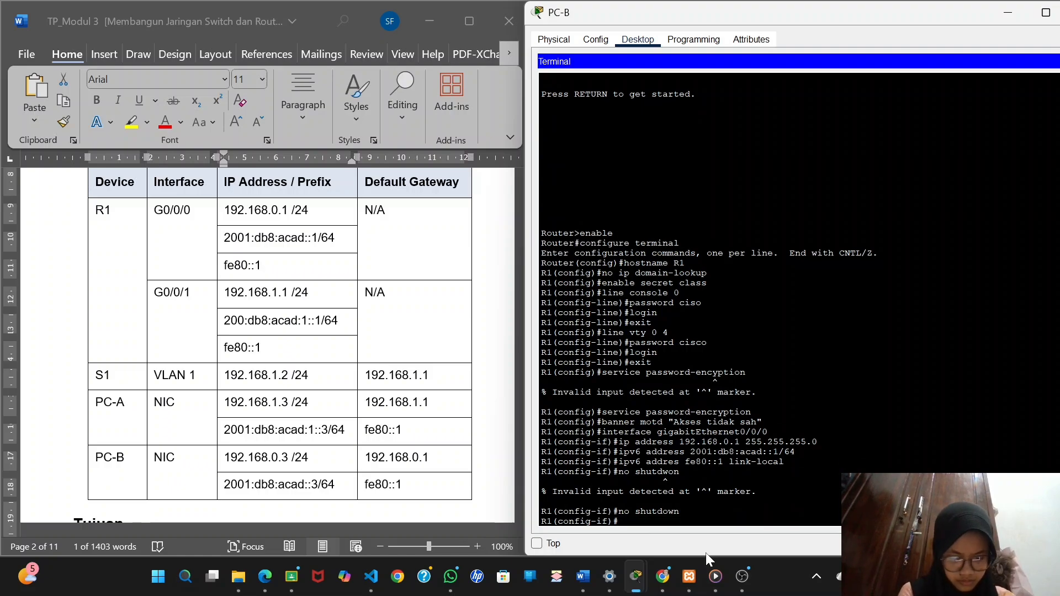
# Give gigabitEthernet0/0/0 the description "terbuhung ke PC-B" as the lab instructions require, and exit its interface configuration mode.
pyautogui.scroll(-10, 410, 374)
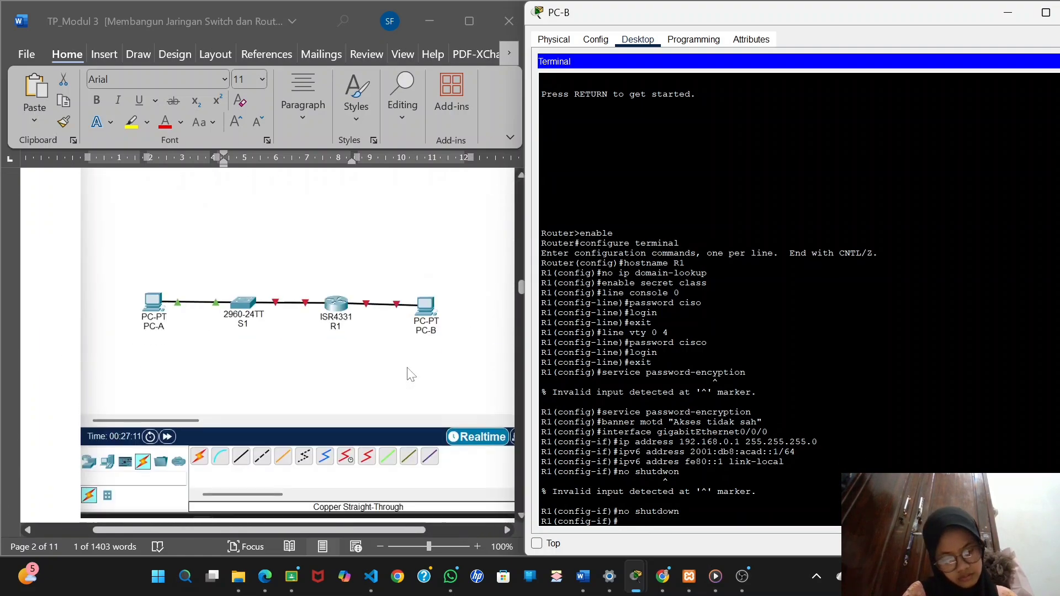
pyautogui.scroll(-15, 410, 373)
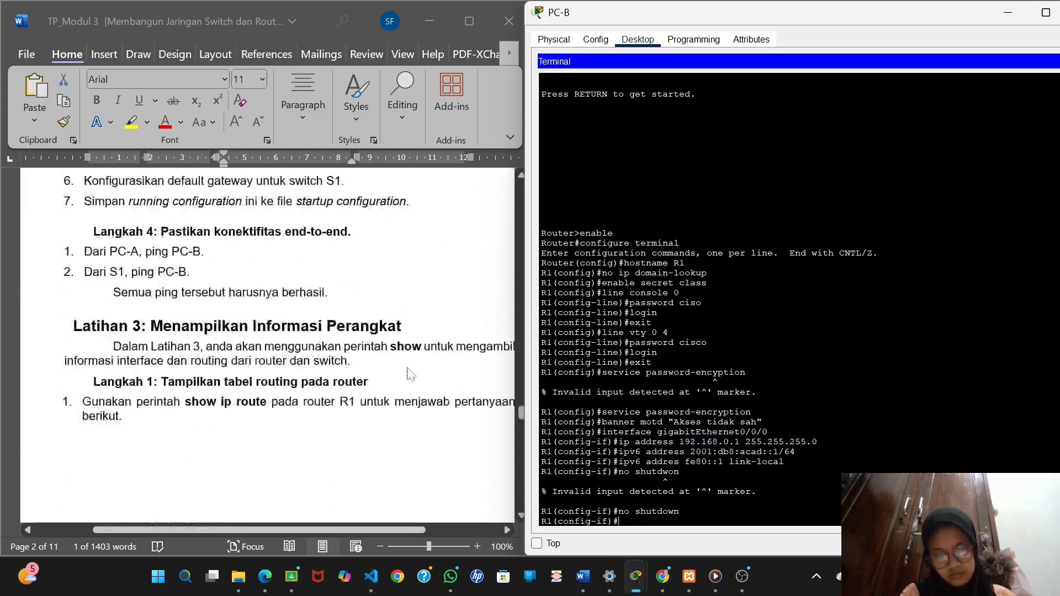
pyautogui.scroll(-15, 410, 374)
pyautogui.scroll(20, 409, 375)
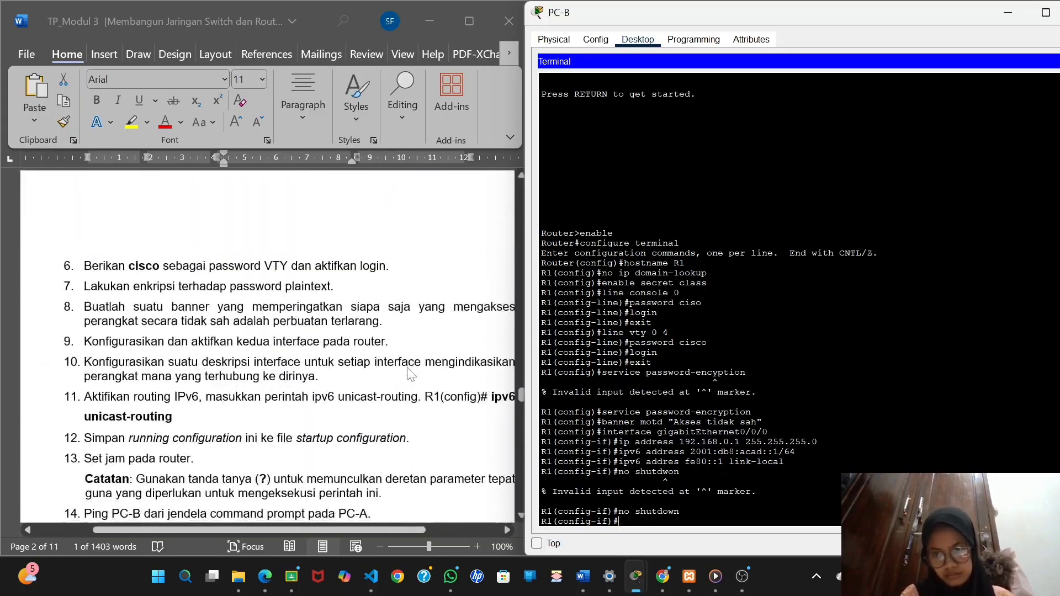
pyautogui.scroll(-3, 409, 373)
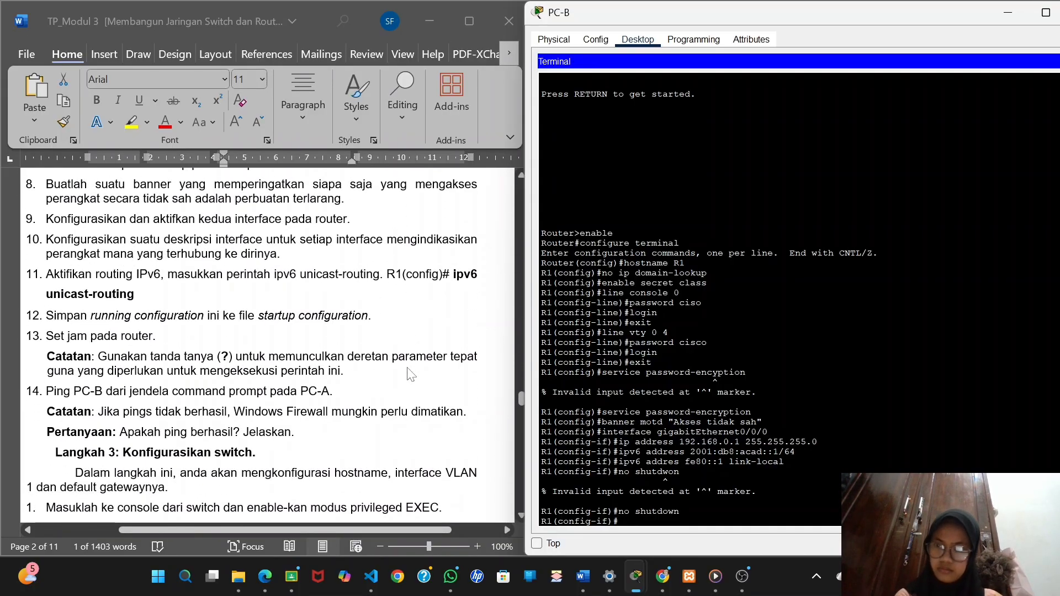
pyautogui.scroll(-2, 410, 374)
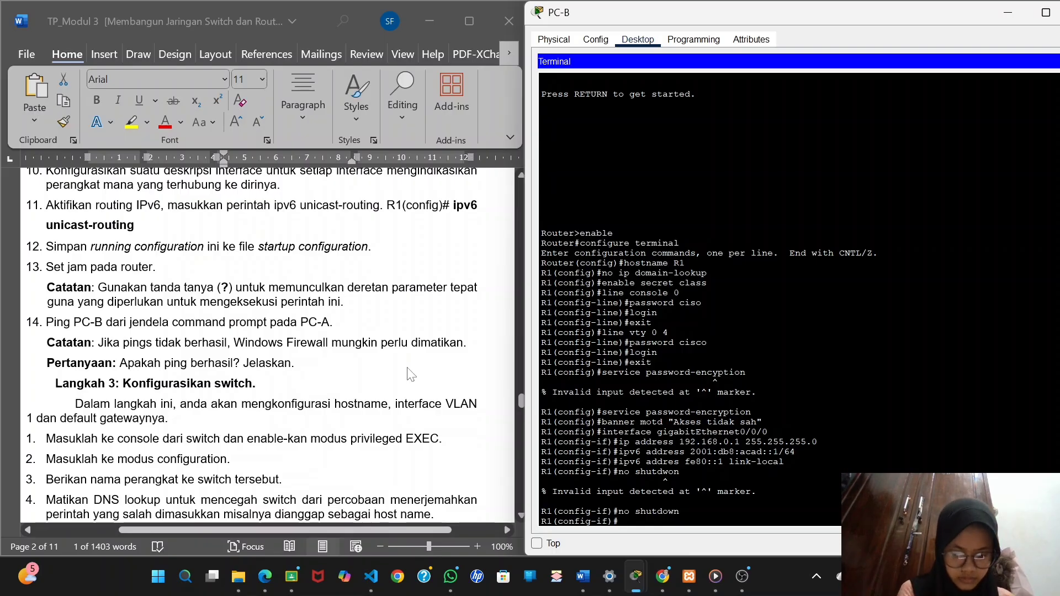
pyautogui.write('des')
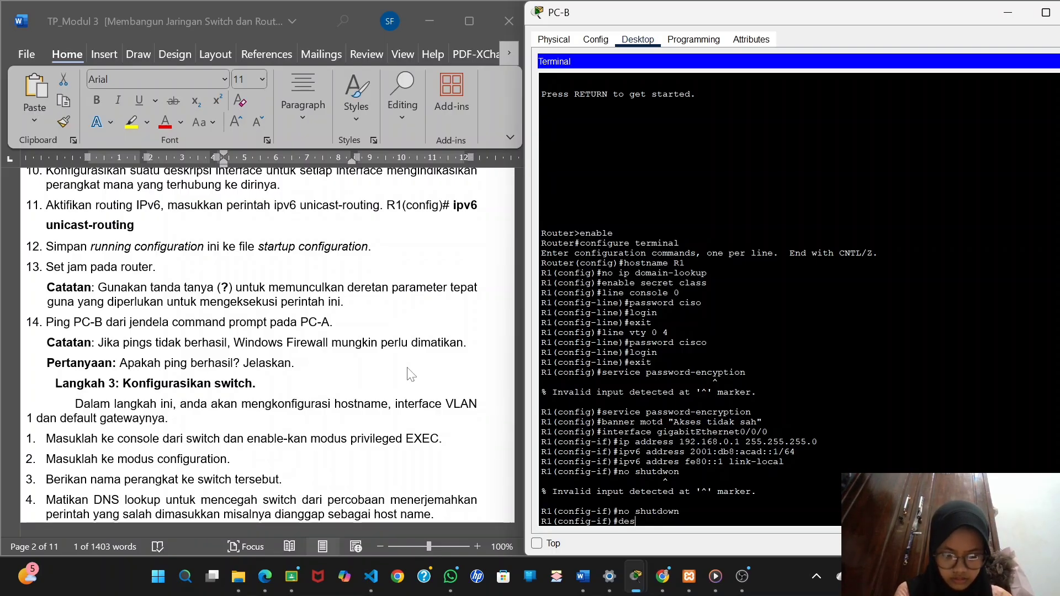
pyautogui.write('crip')
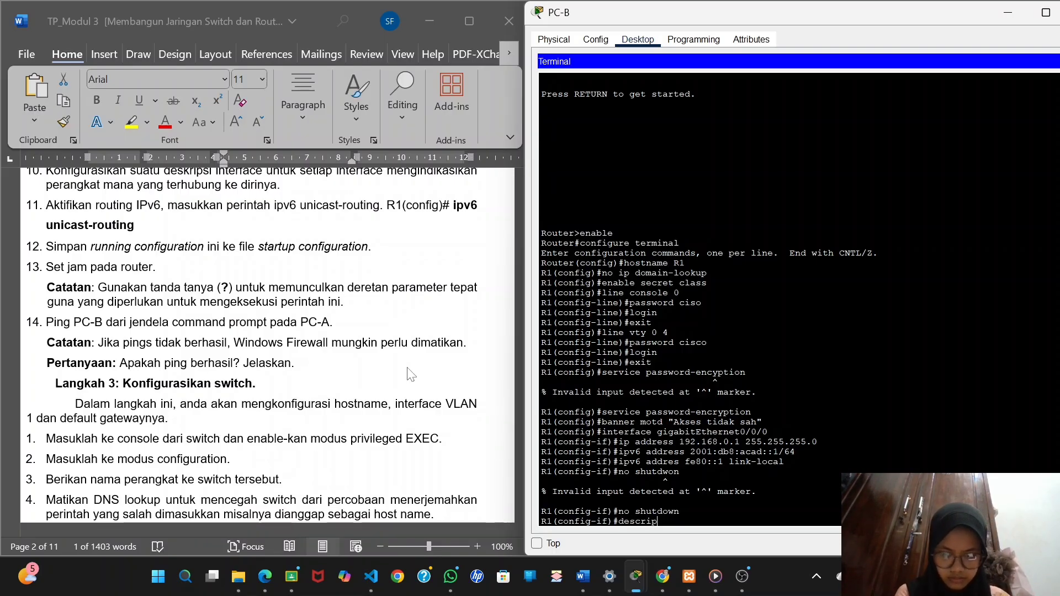
pyautogui.write('tion terbu')
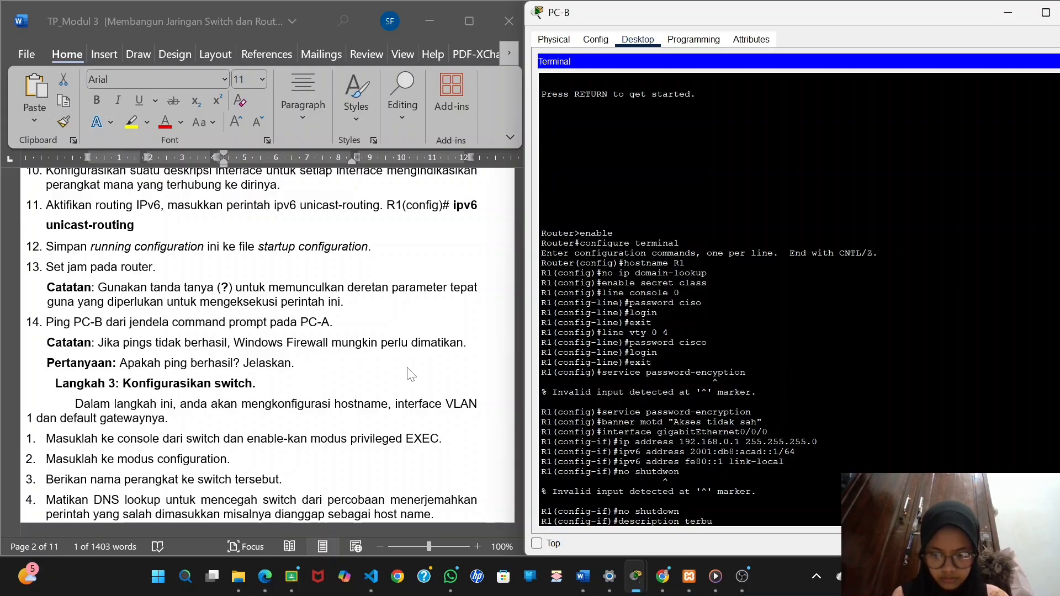
pyautogui.write('hung ke')
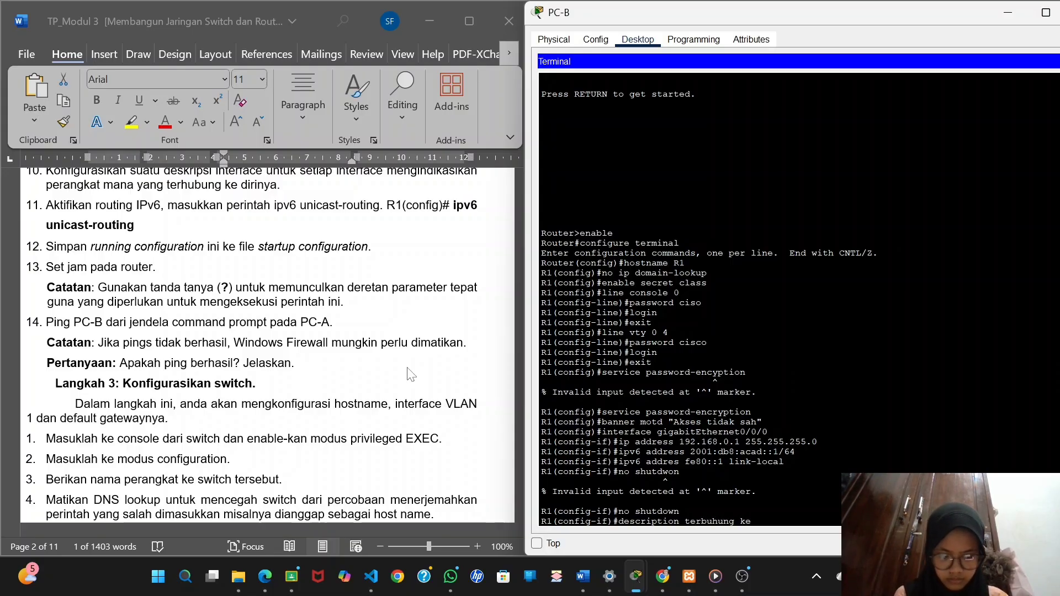
pyautogui.write(' PC-B')
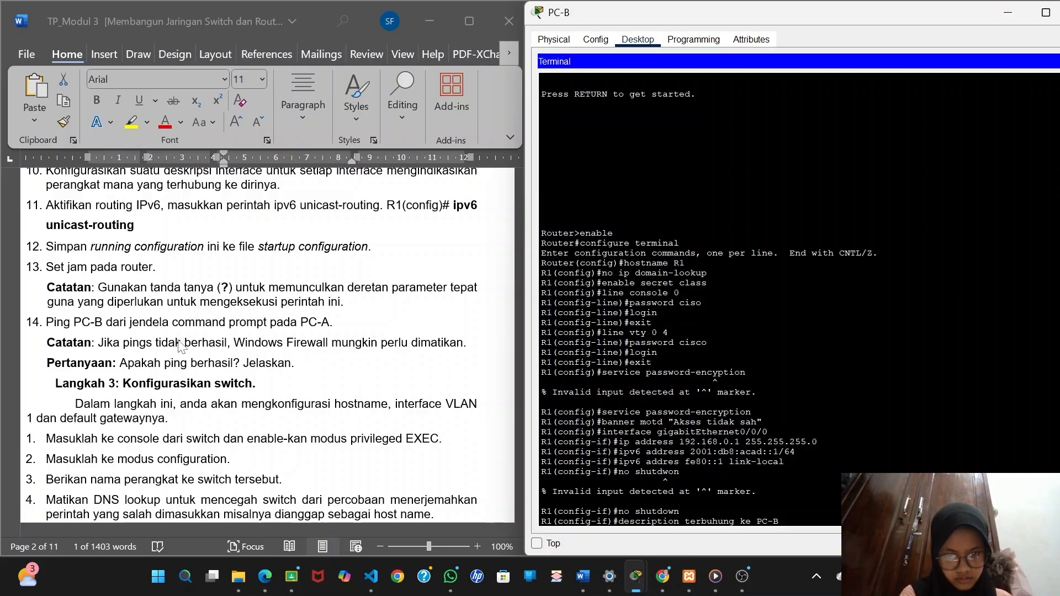
pyautogui.press('Return')
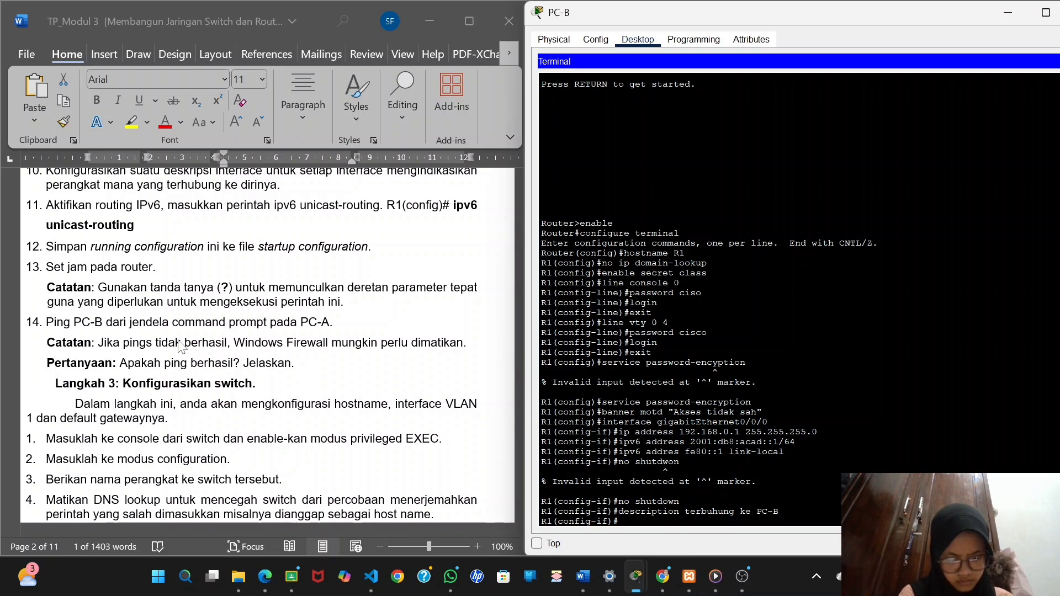
pyautogui.write('exit')
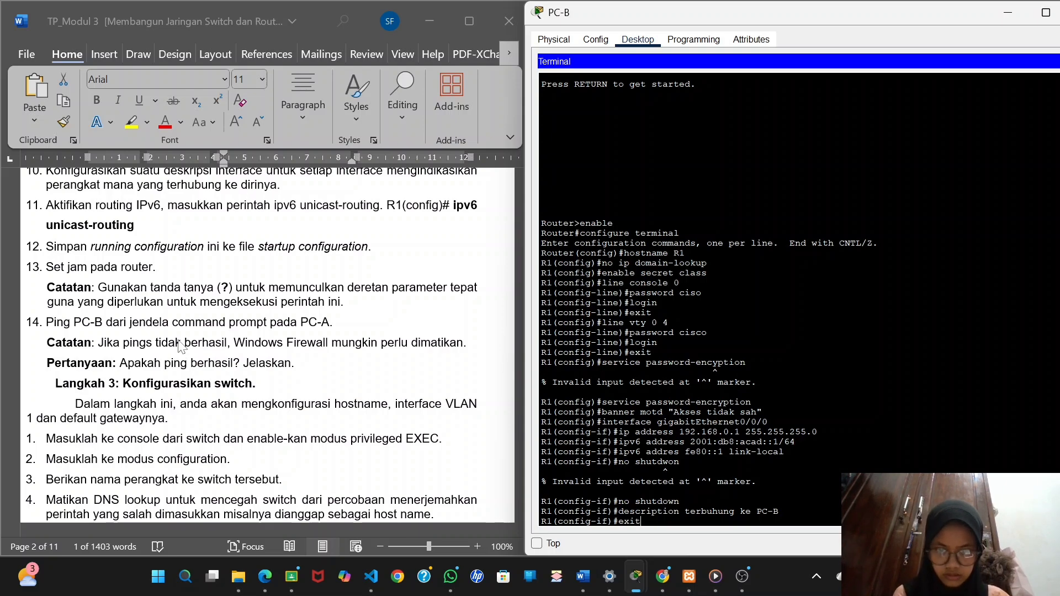
pyautogui.press('Return')
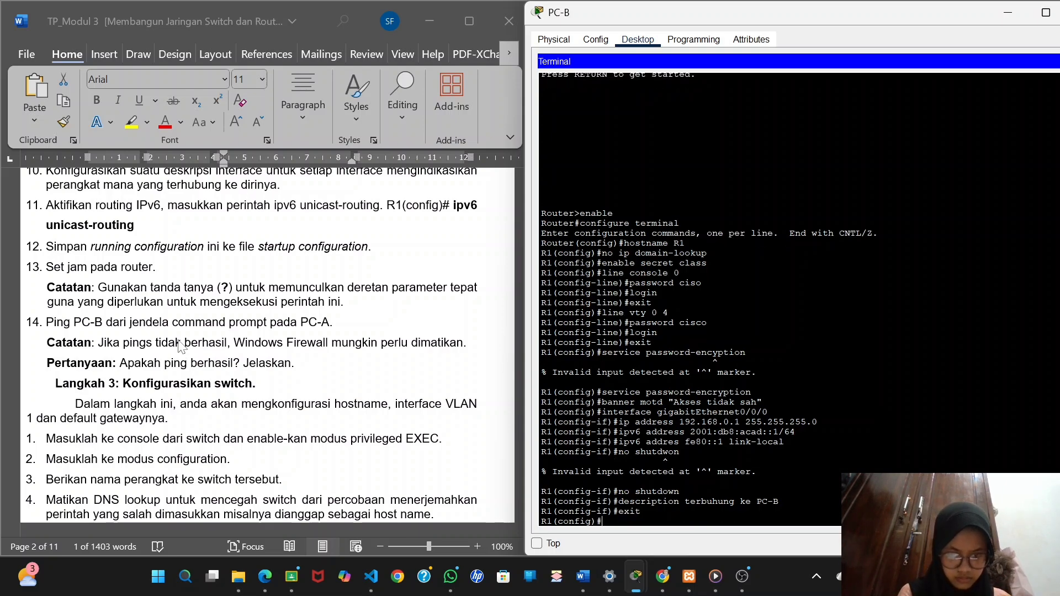
# Enter interface configuration mode for R1's second interface in the addressing table, gigabitEthernet0/0/1.
pyautogui.scroll(15, 180, 346)
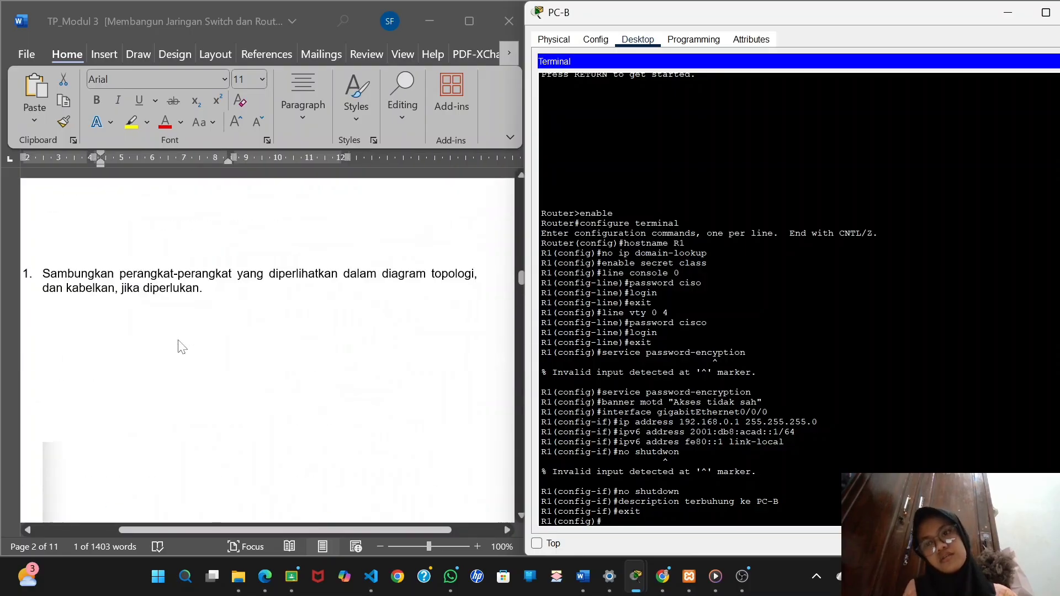
pyautogui.scroll(5, 181, 347)
pyautogui.scroll(-5, 174, 364)
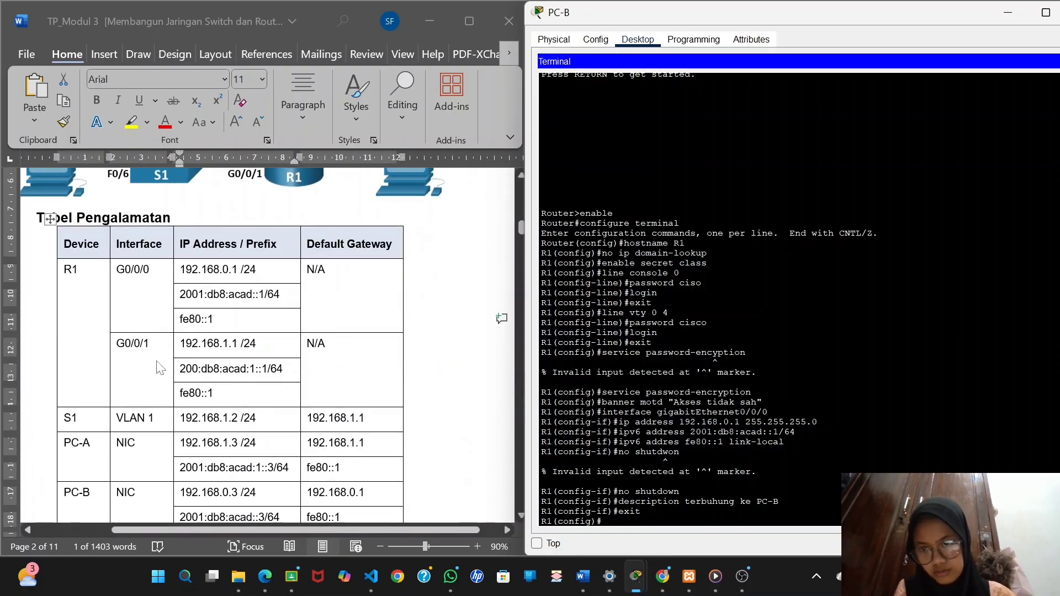
pyautogui.write('interface')
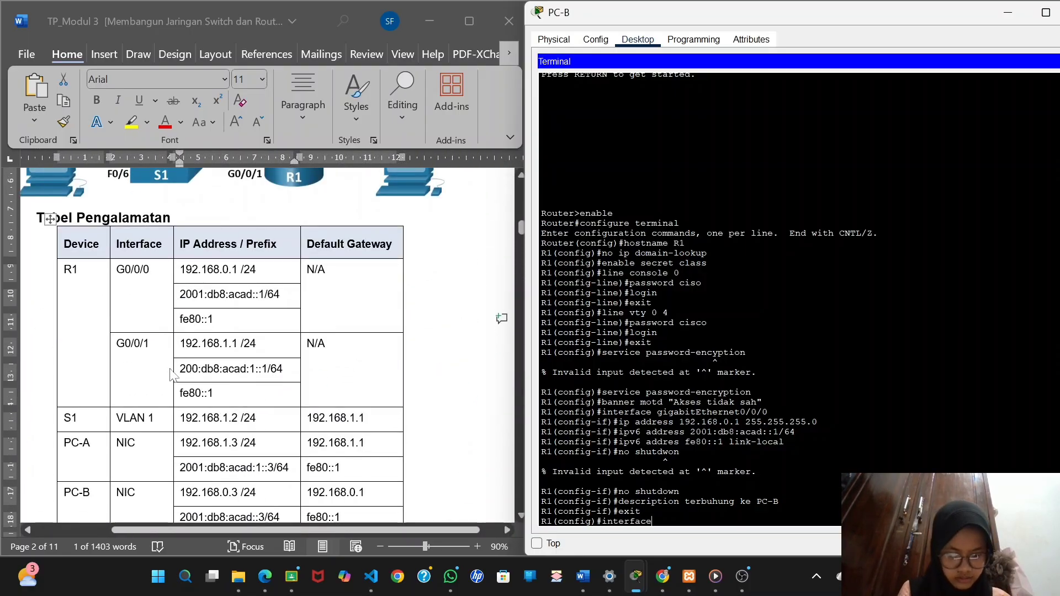
pyautogui.write(' gigab')
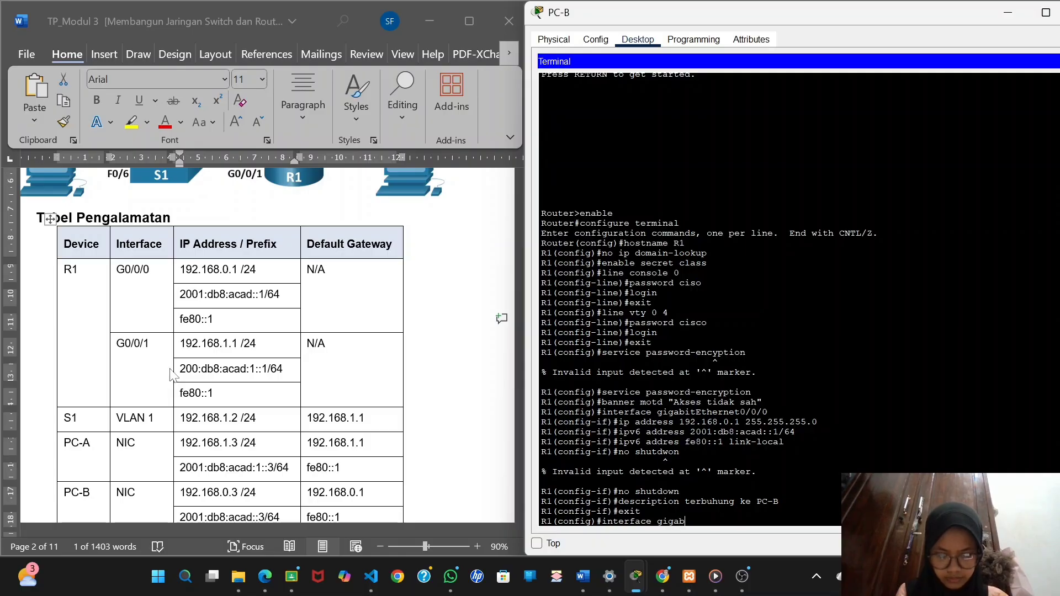
pyautogui.write('itEth')
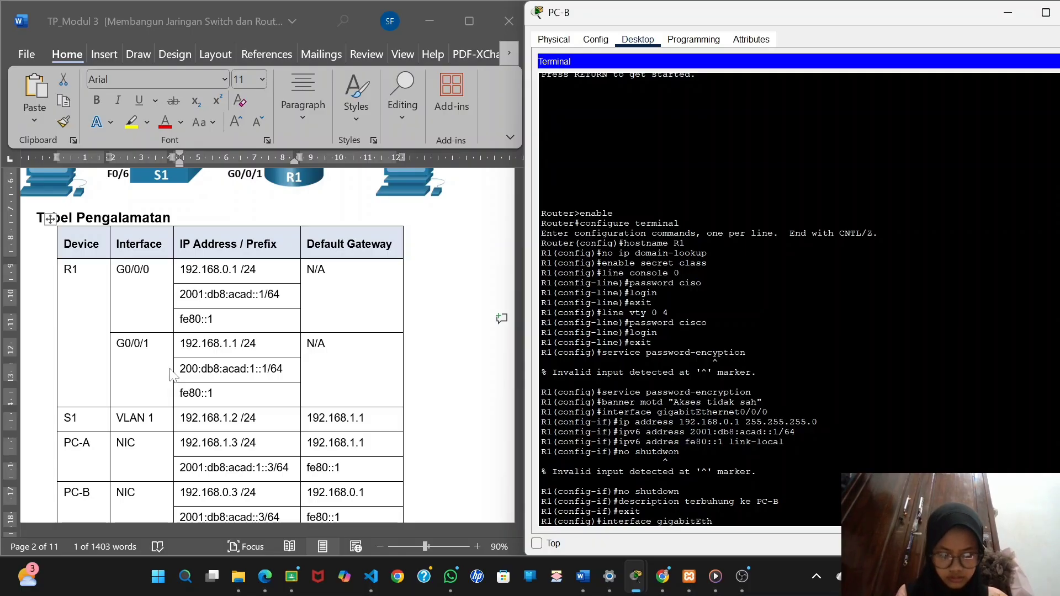
pyautogui.write('ernet0/0/1')
pyautogui.press('Return')
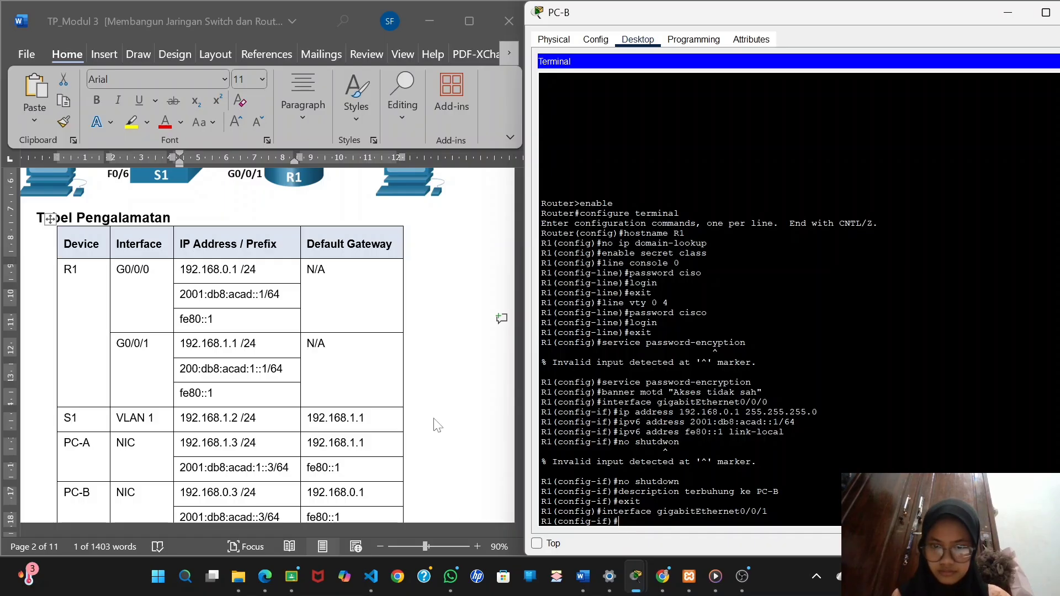
# Assign gigabitEthernet0/0/1 the IPv4 address 192.168.1.1 with subnet mask 255.255.255.0.
pyautogui.scroll(-2, 435, 424)
pyautogui.write('ip addres')
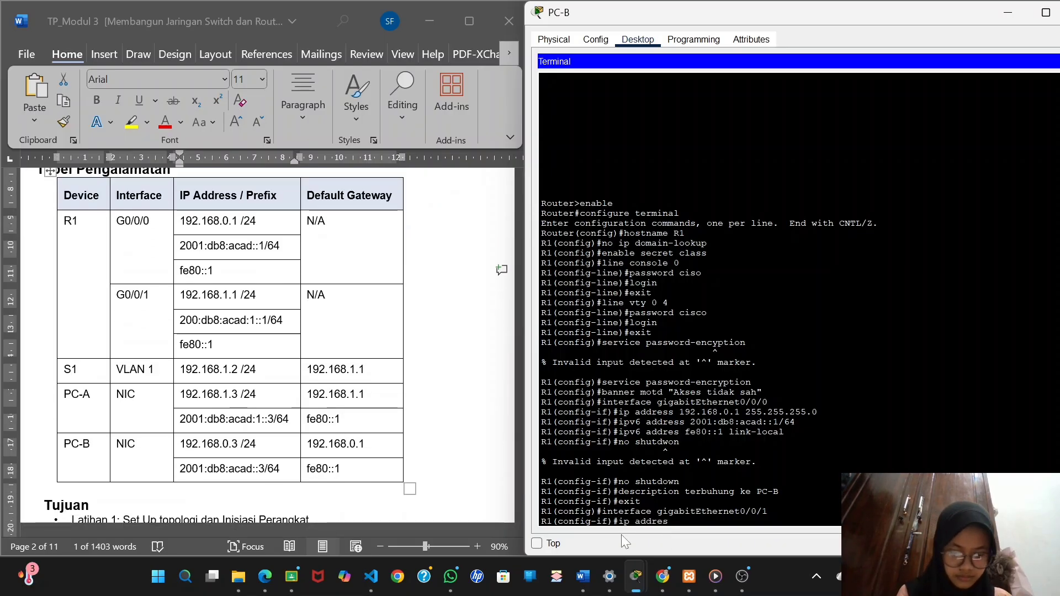
pyautogui.write('s 1')
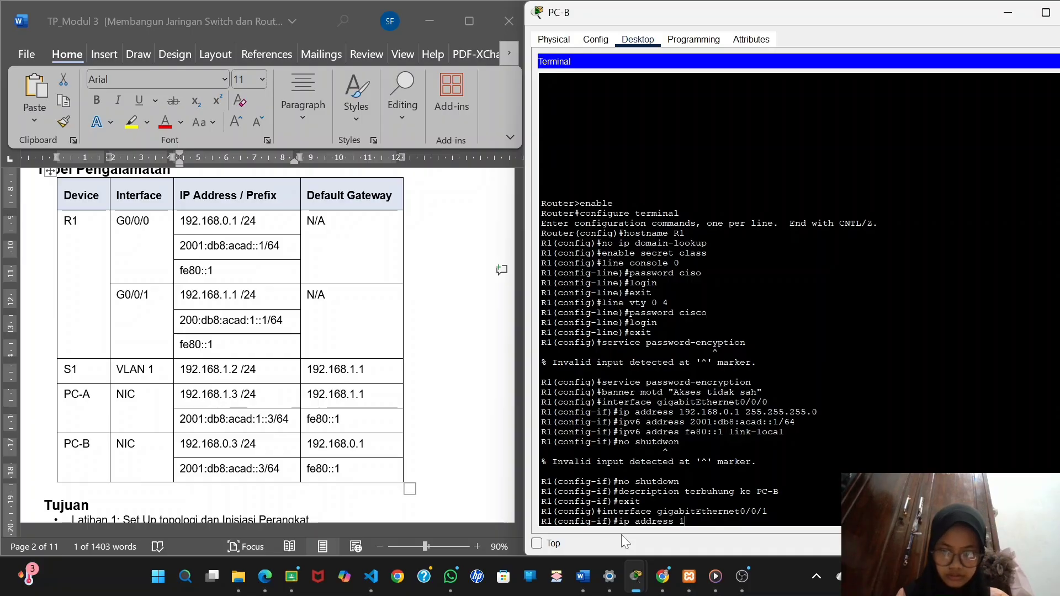
pyautogui.write('92.168.')
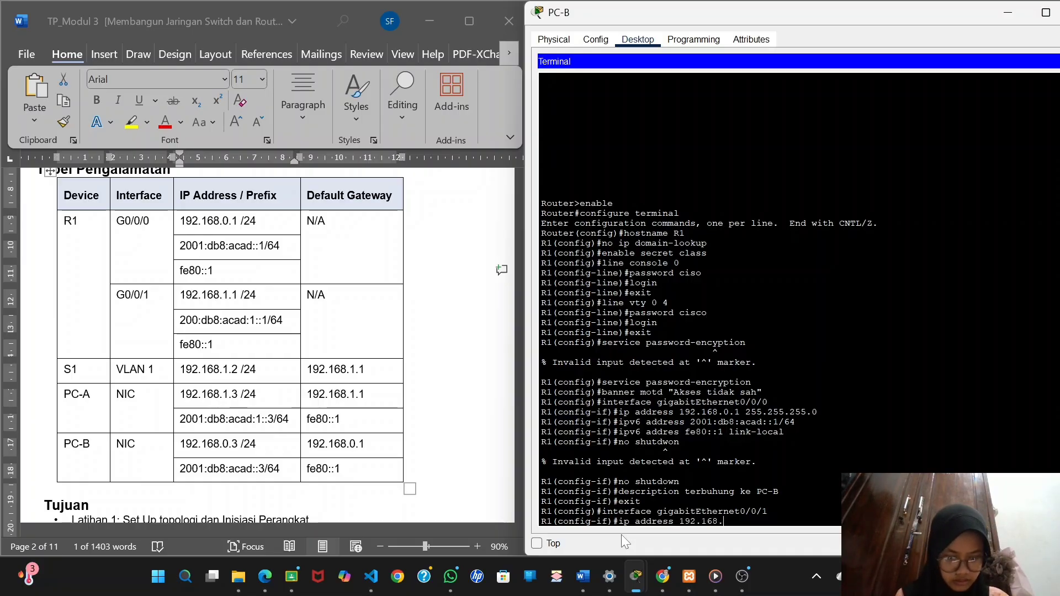
pyautogui.write('1.1')
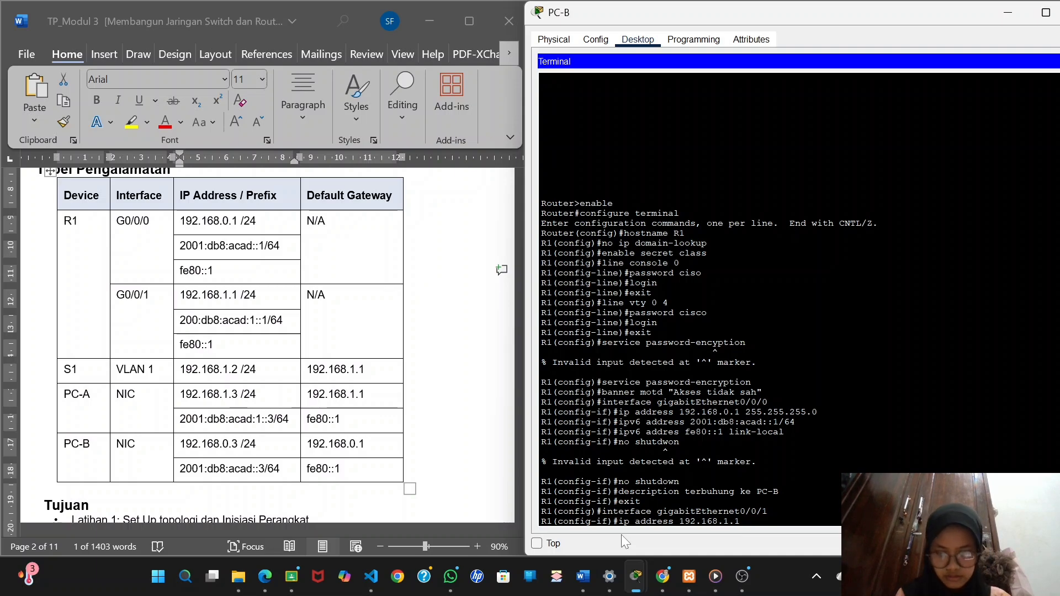
pyautogui.write(' 255')
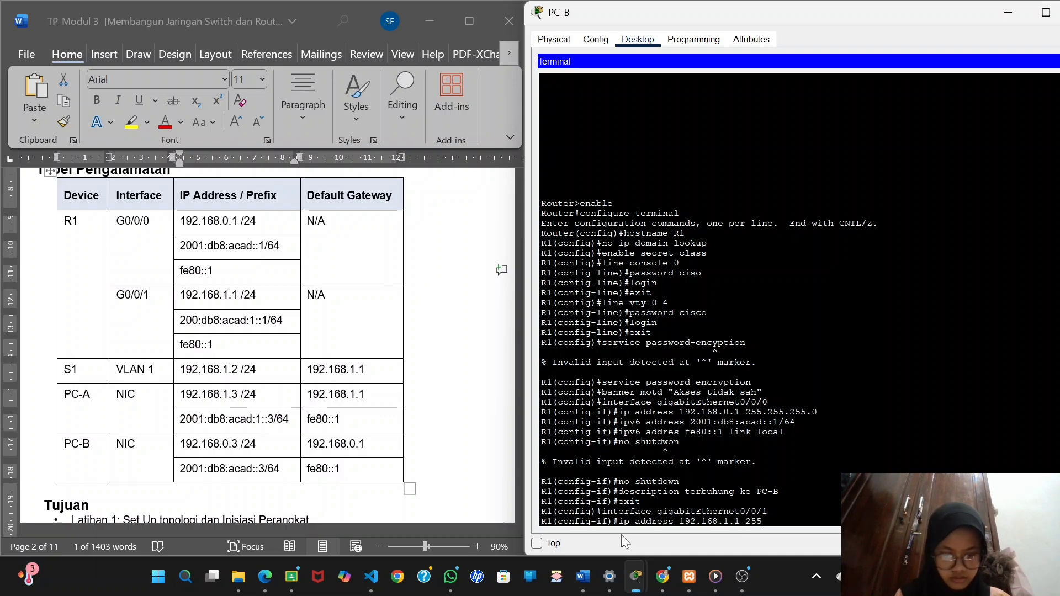
pyautogui.write('.2')
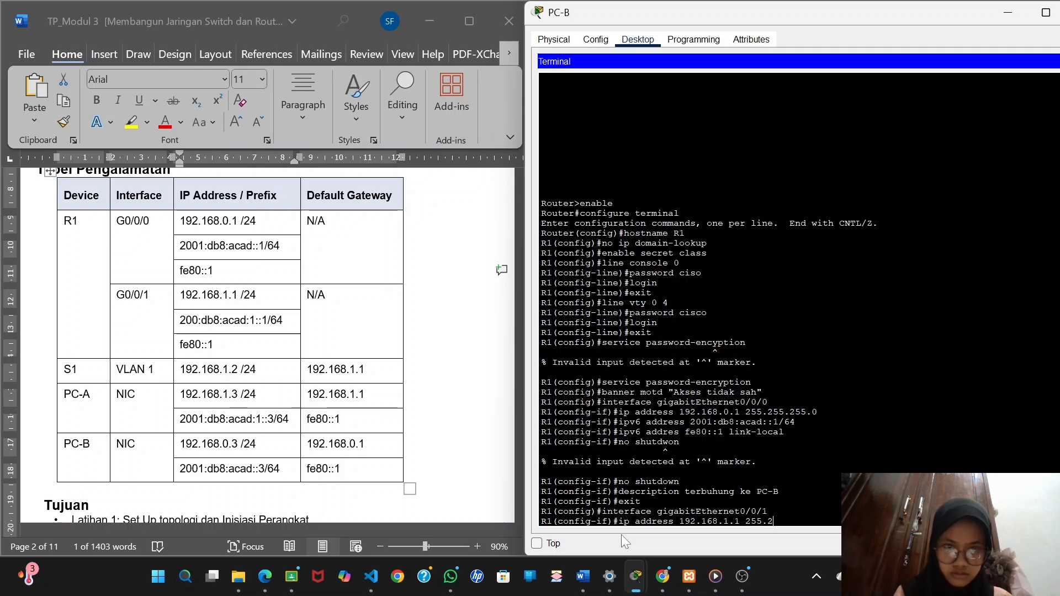
pyautogui.write('55')
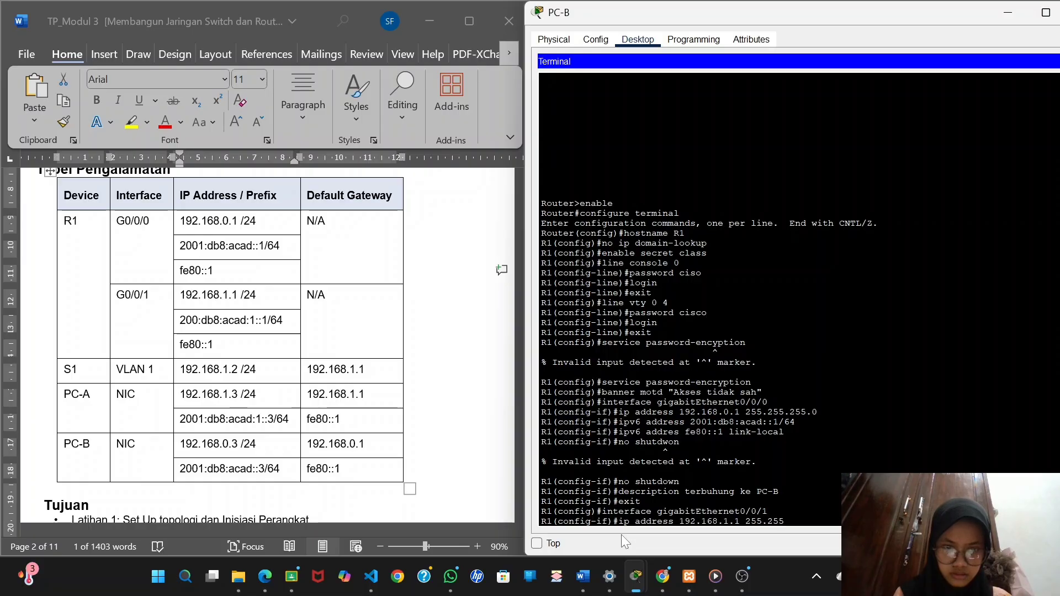
pyautogui.write('.255.')
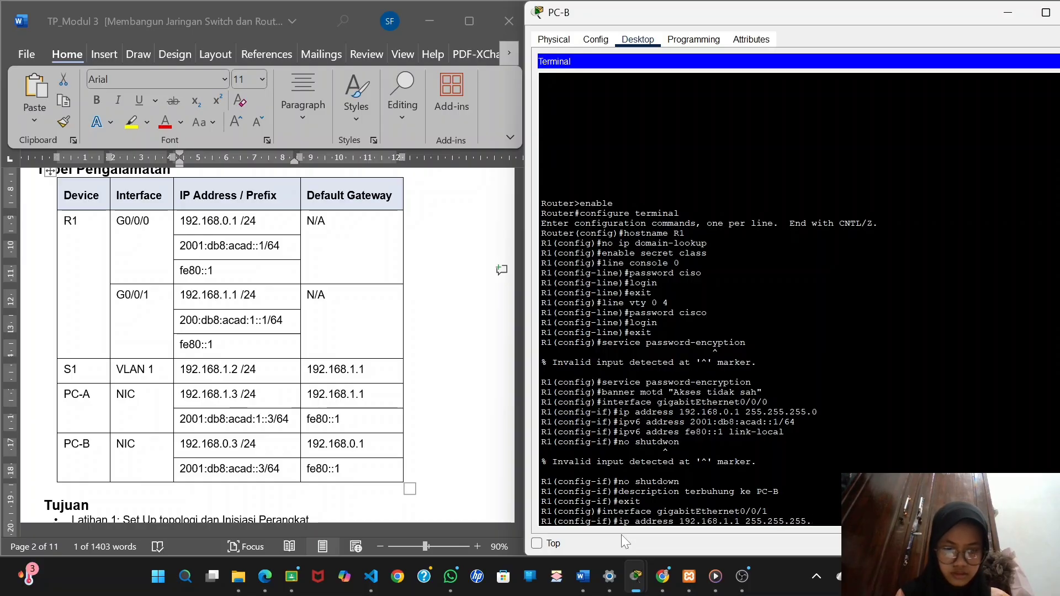
pyautogui.write('0')
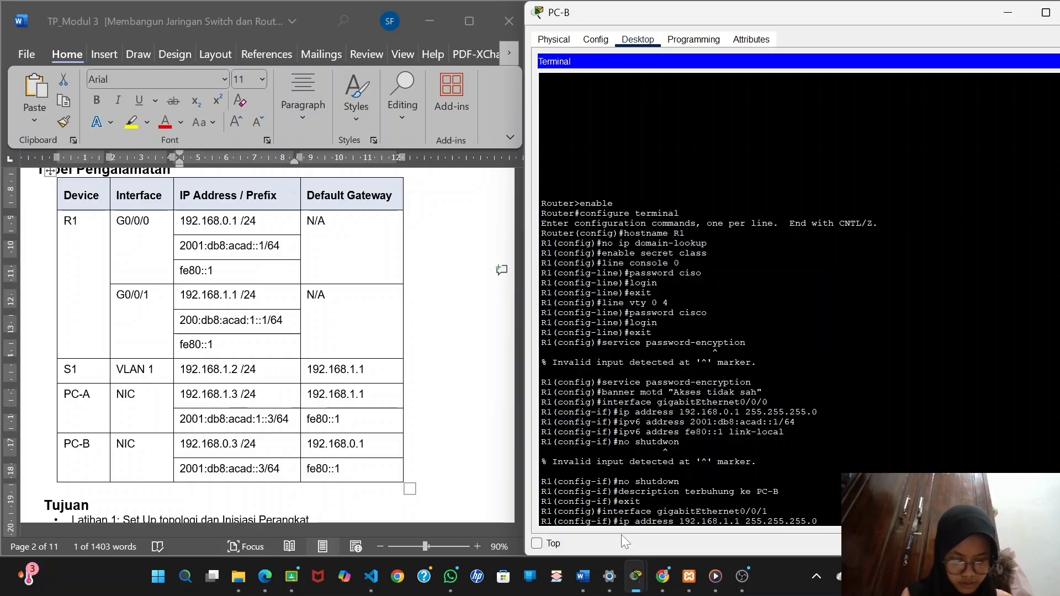
pyautogui.press('Return')
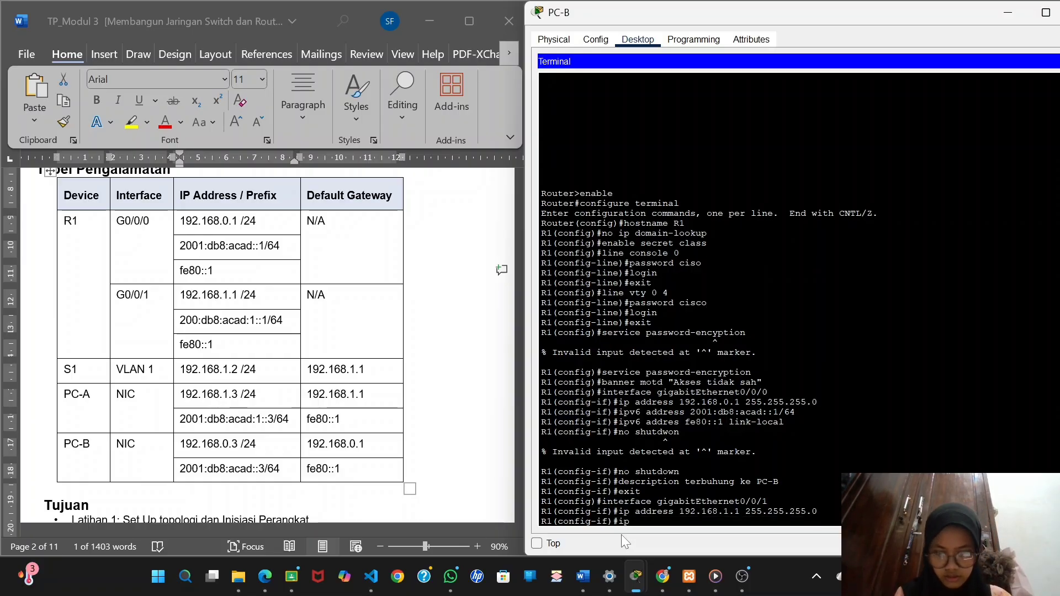
# Assign gigabitEthernet0/0/1 the IPv6 address 200:db8:acad:1::1/64, copying it from the lab document's addressing table into the ipv6 address command.
pyautogui.write('ipv6 a')
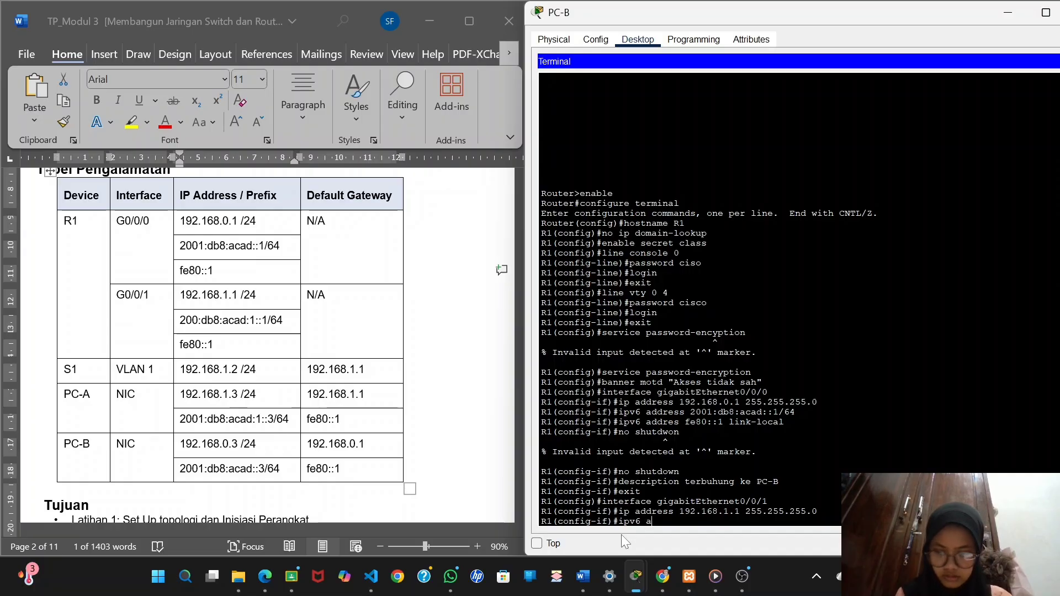
pyautogui.write('ddress')
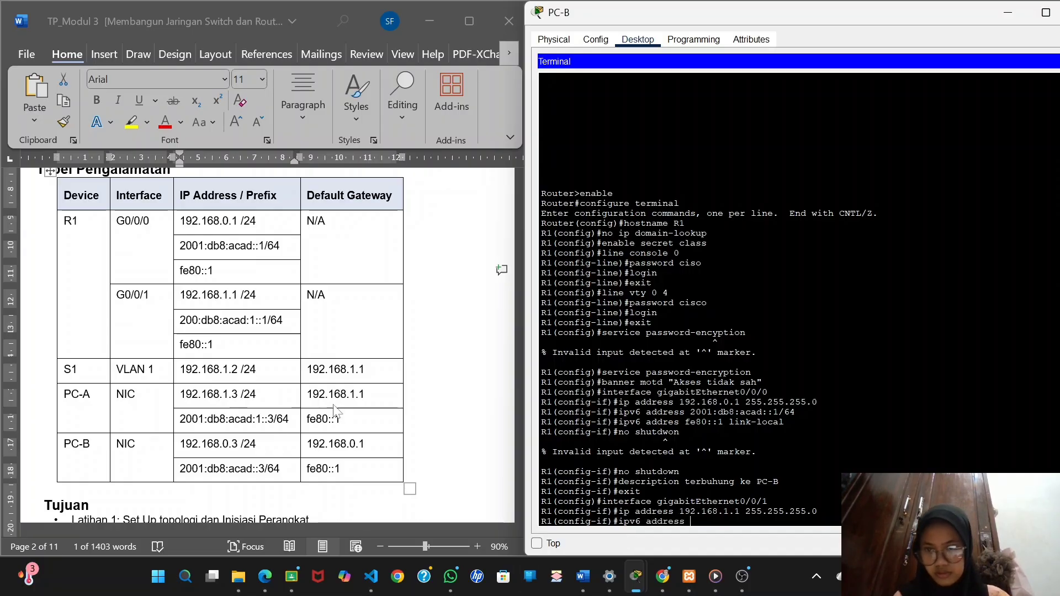
pyautogui.click(202, 330)
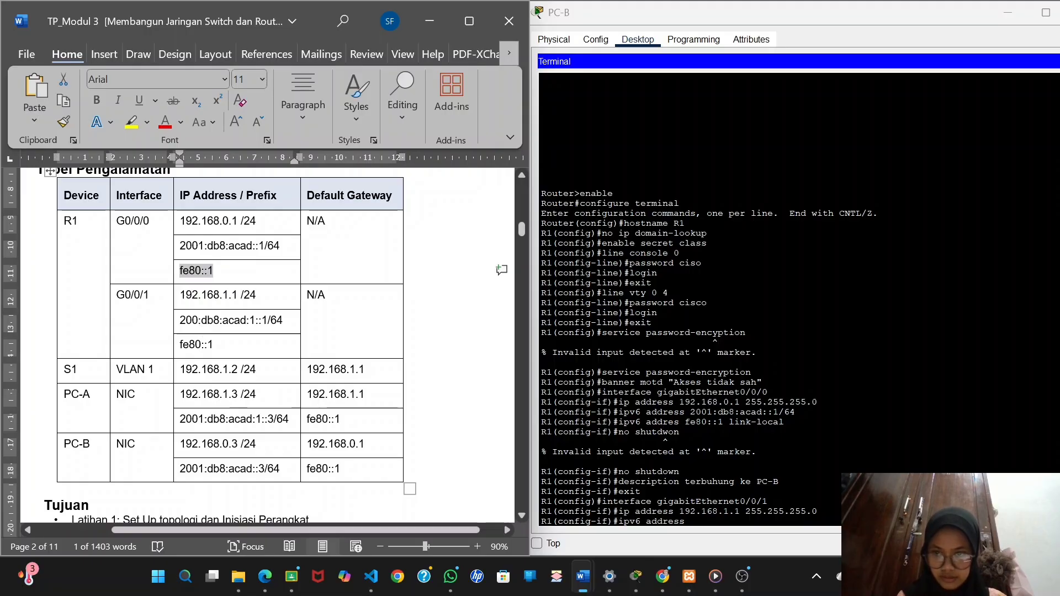
pyautogui.moveTo(181, 322); pyautogui.dragTo(280, 330)
pyautogui.hotkey('ctrl', 'c')
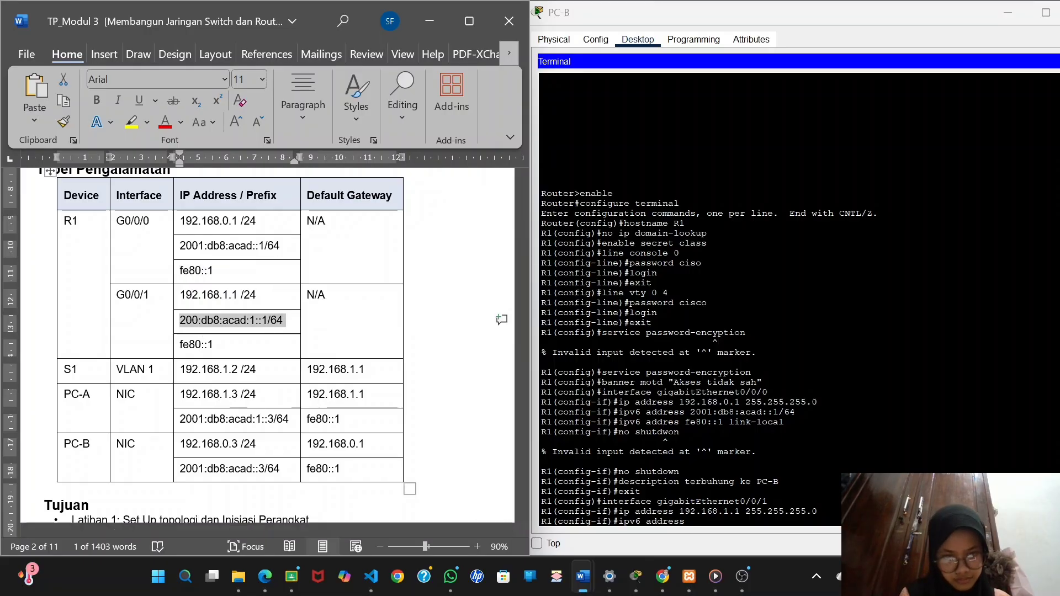
pyautogui.rightClick(689, 527)
pyautogui.click(717, 552)
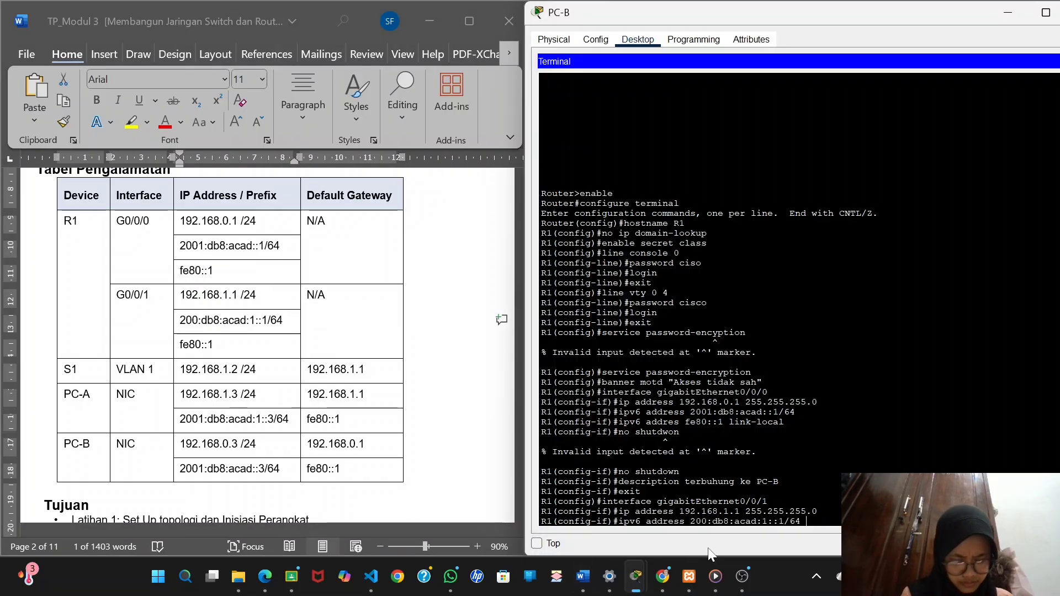
pyautogui.press('Return')
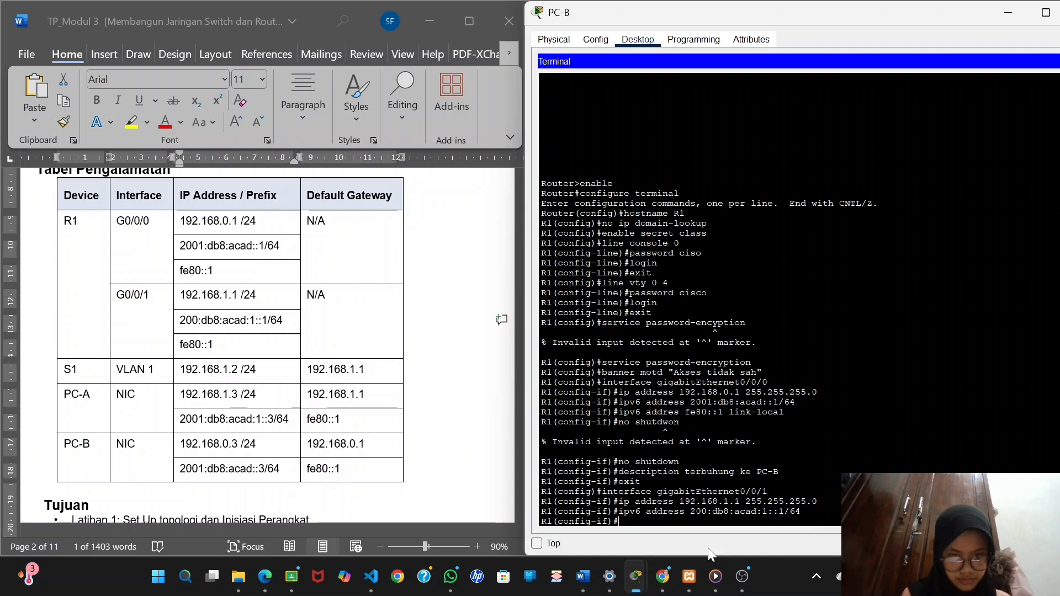
# Assign gigabitEthernet0/0/1 the link-local IPv6 address fe80::1, copying it from the lab document's addressing table, and activate the interface.
pyautogui.write('ipv6')
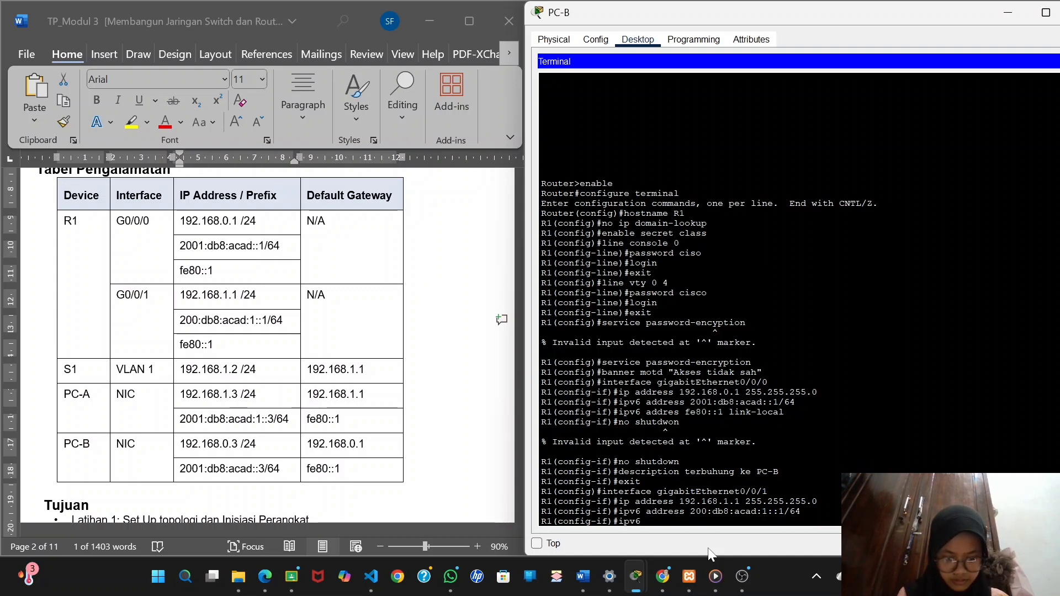
pyautogui.write(' addres')
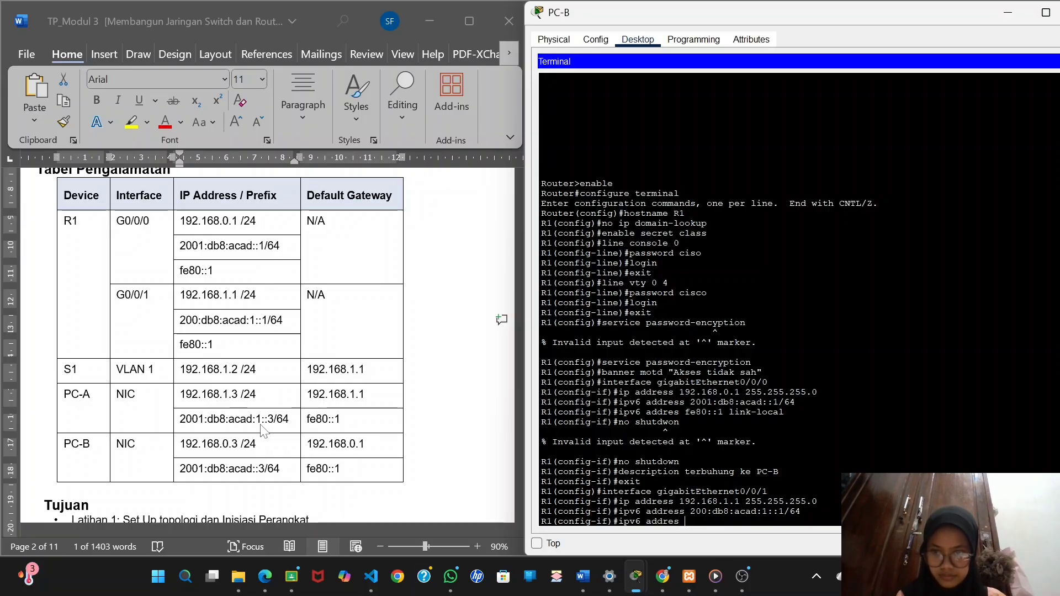
pyautogui.click(182, 342)
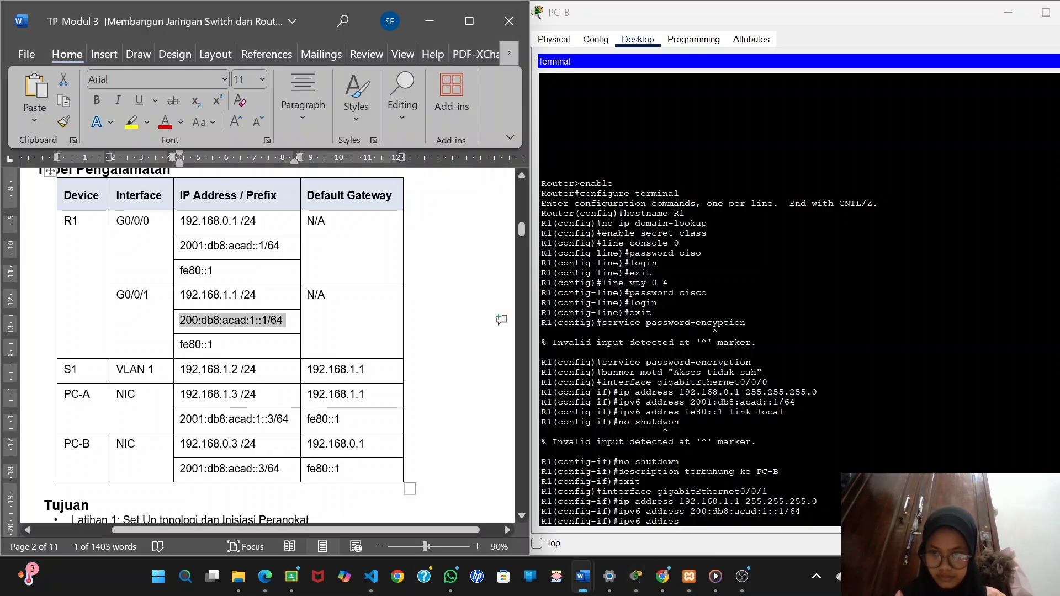
pyautogui.moveTo(180, 345); pyautogui.dragTo(212, 346)
pyautogui.click(181, 347)
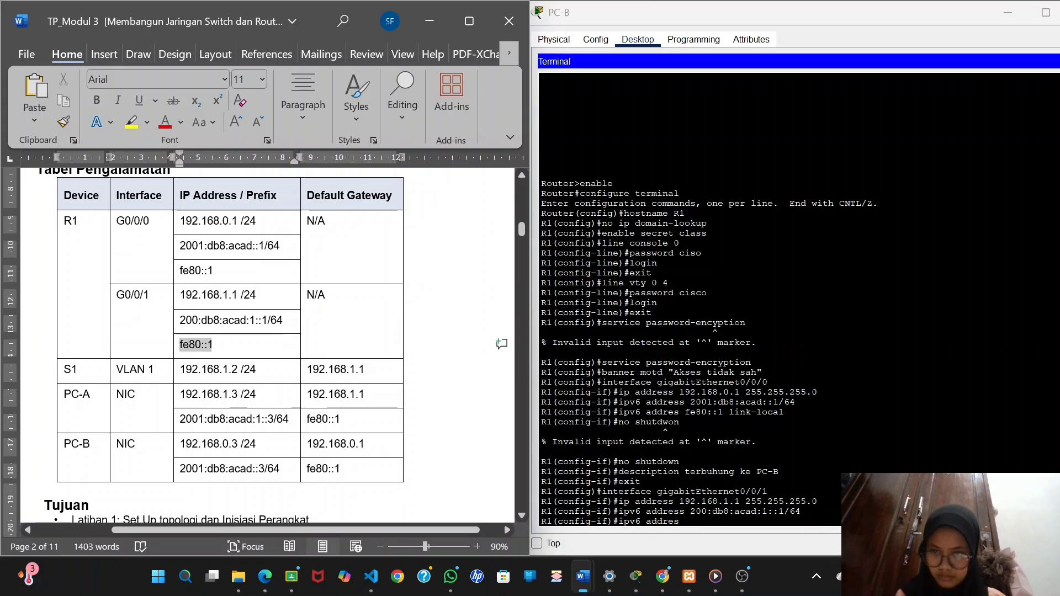
pyautogui.rightClick(687, 529)
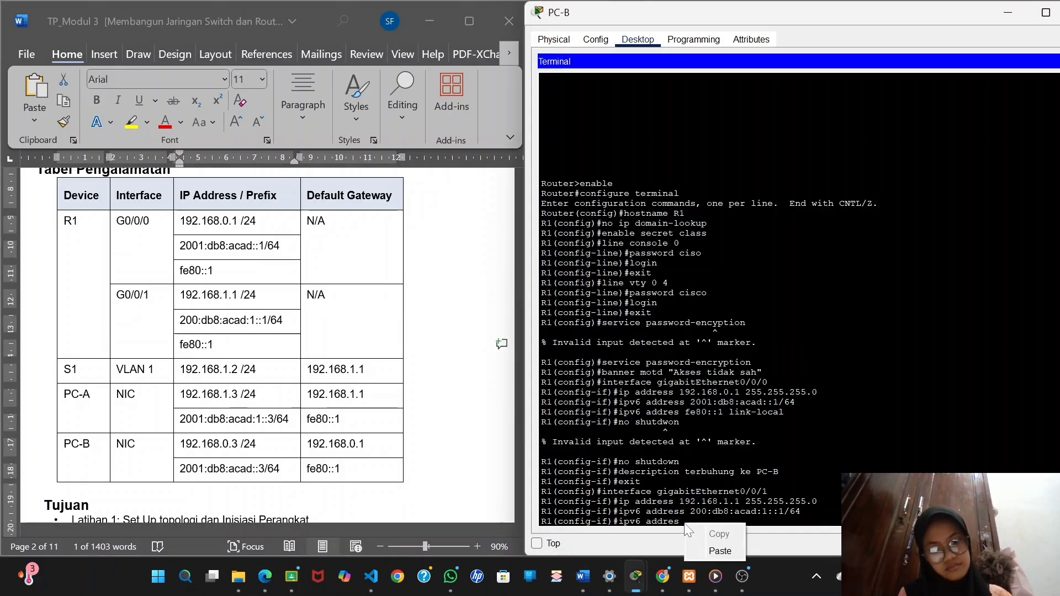
pyautogui.click(720, 551)
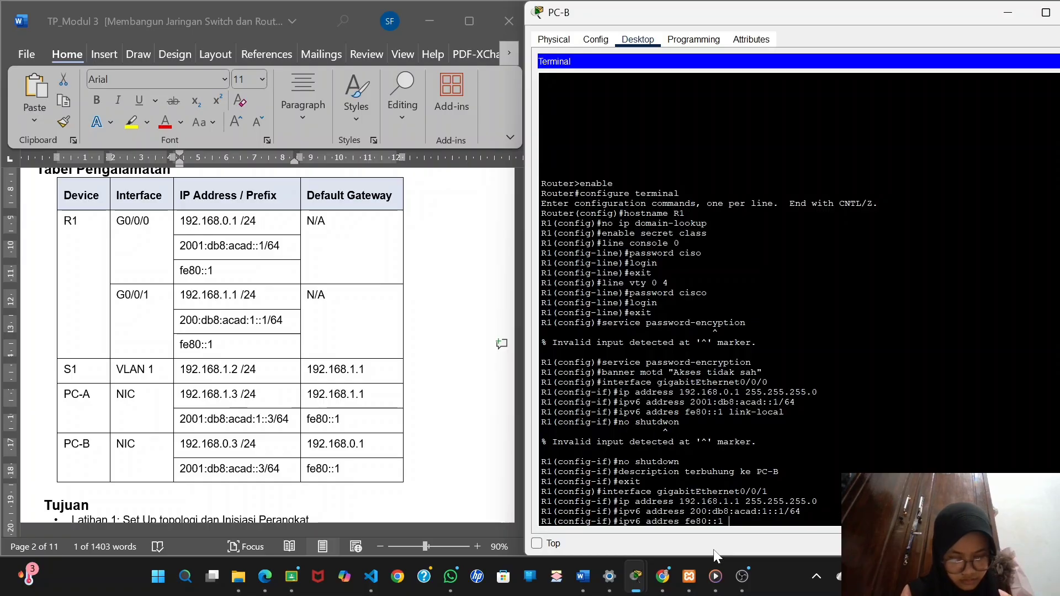
pyautogui.write('link-local')
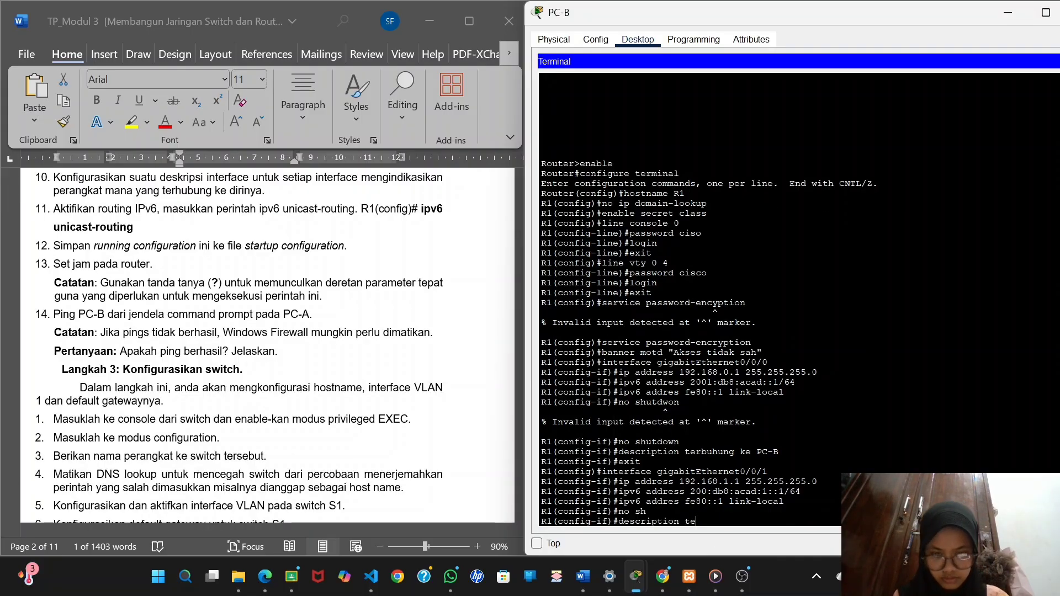
# Give gigabitEthernet0/0/1 the description "Terhubung ke swith1" and exit its interface configuration mode.
pyautogui.write('Terhubu')
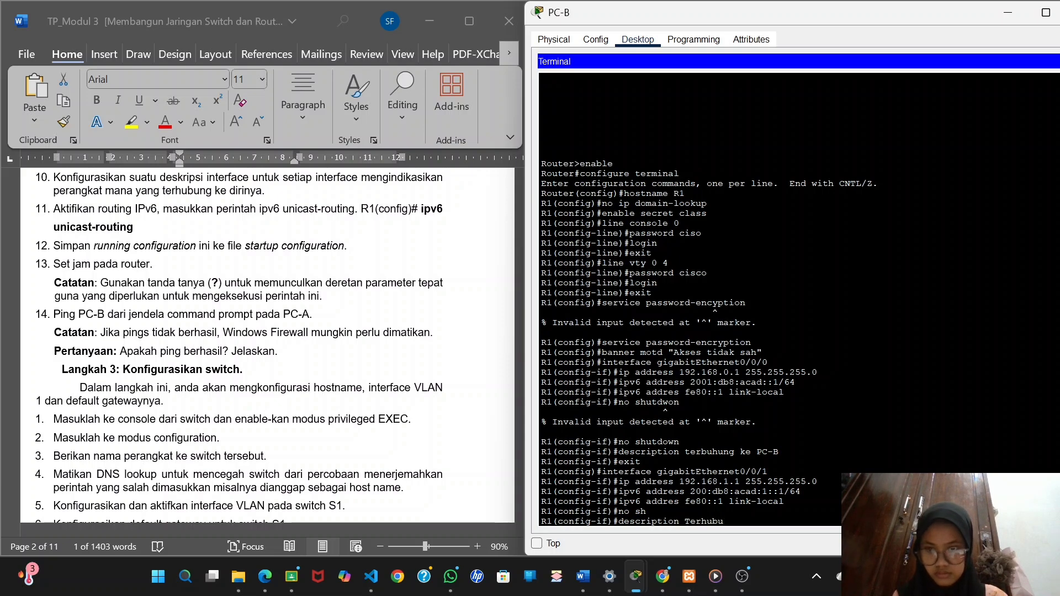
pyautogui.write('ng')
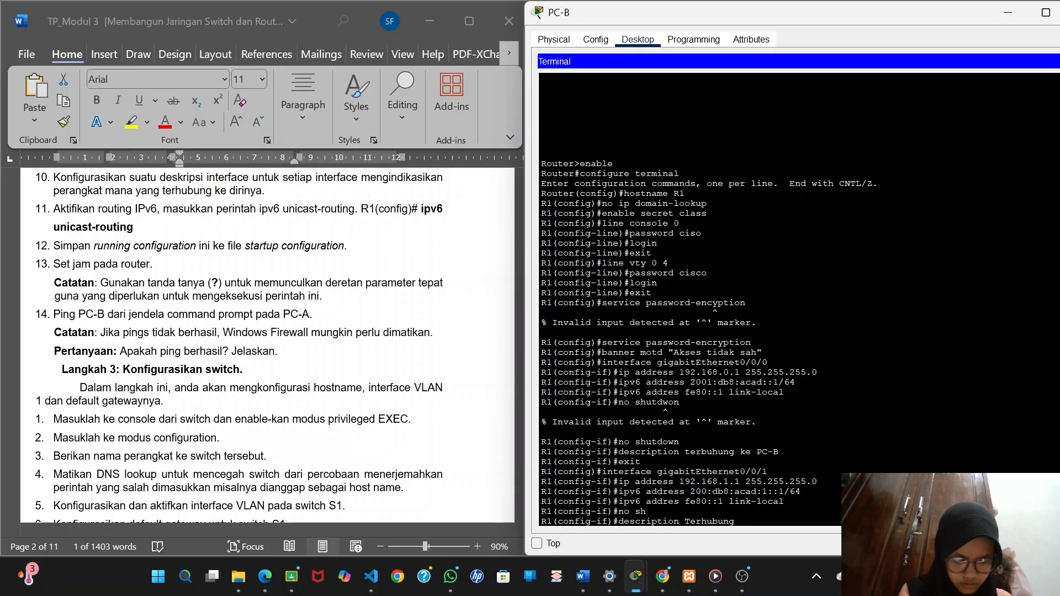
pyautogui.write('ke sw')
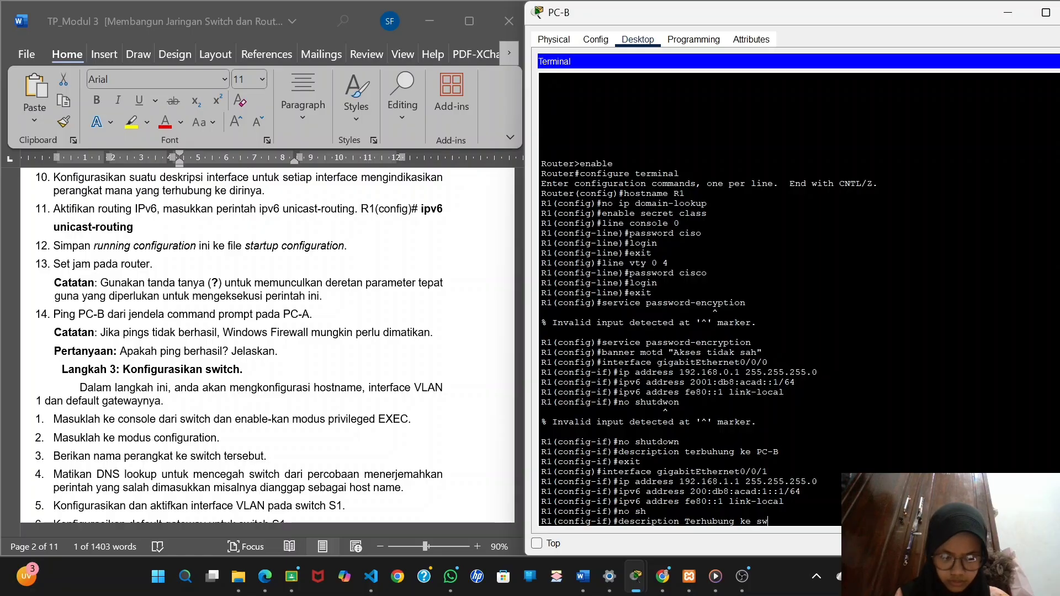
pyautogui.write('ith1')
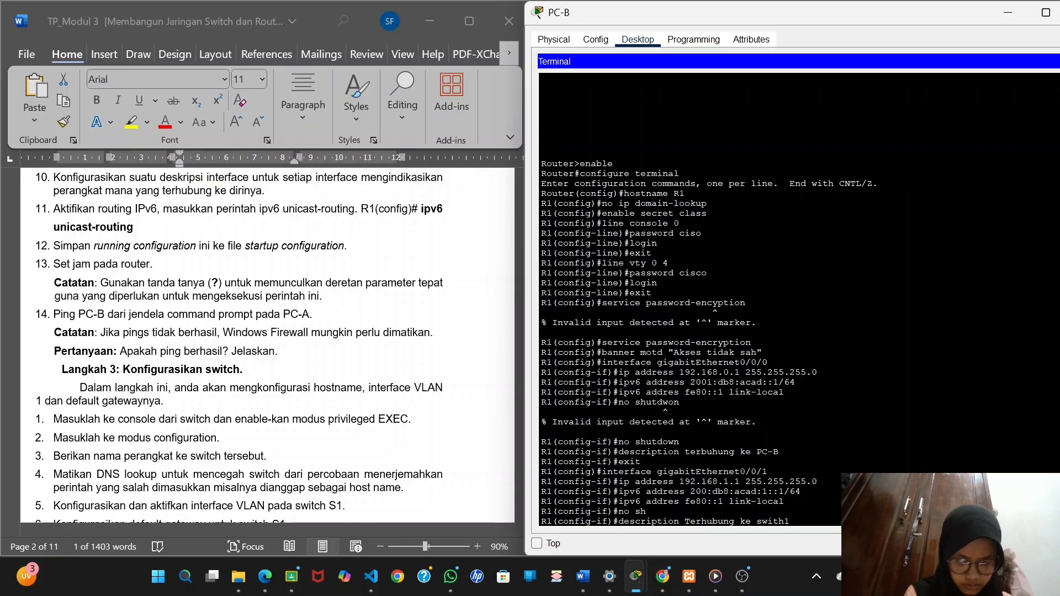
pyautogui.press('Return')
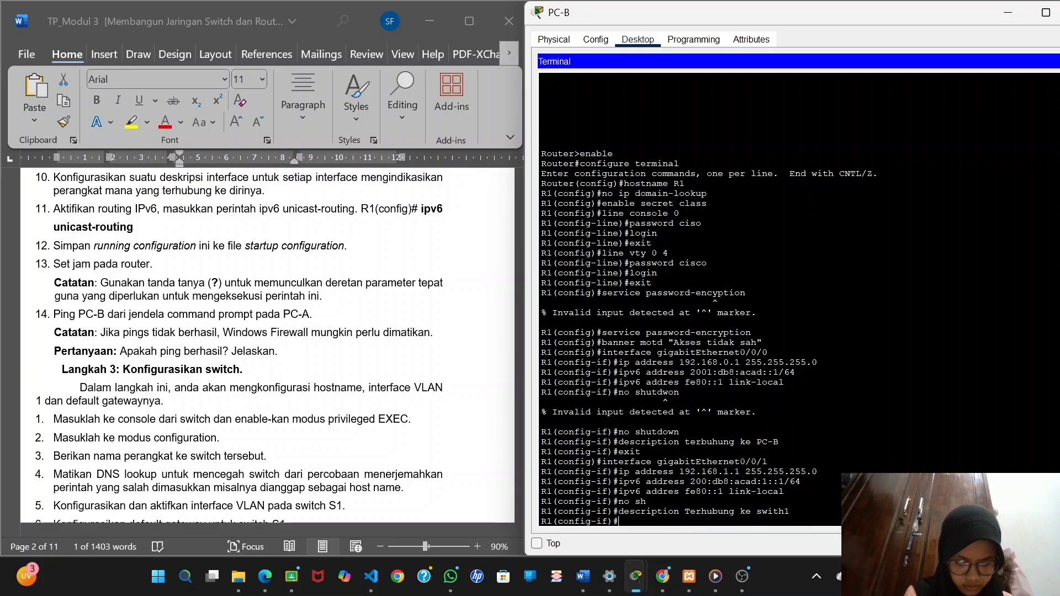
pyautogui.write('ex')
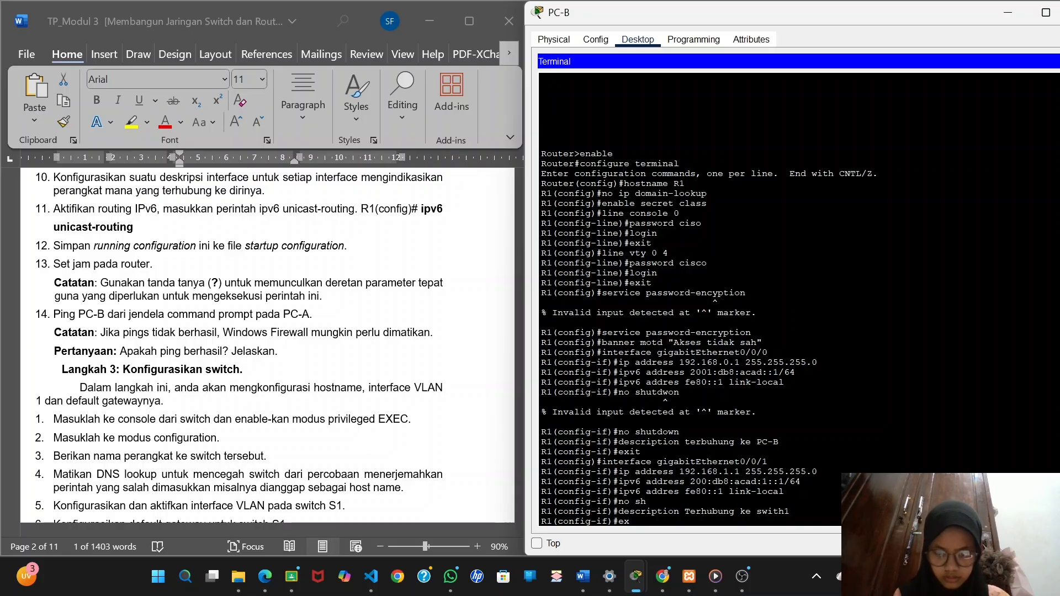
pyautogui.write('it')
pyautogui.press('Return')
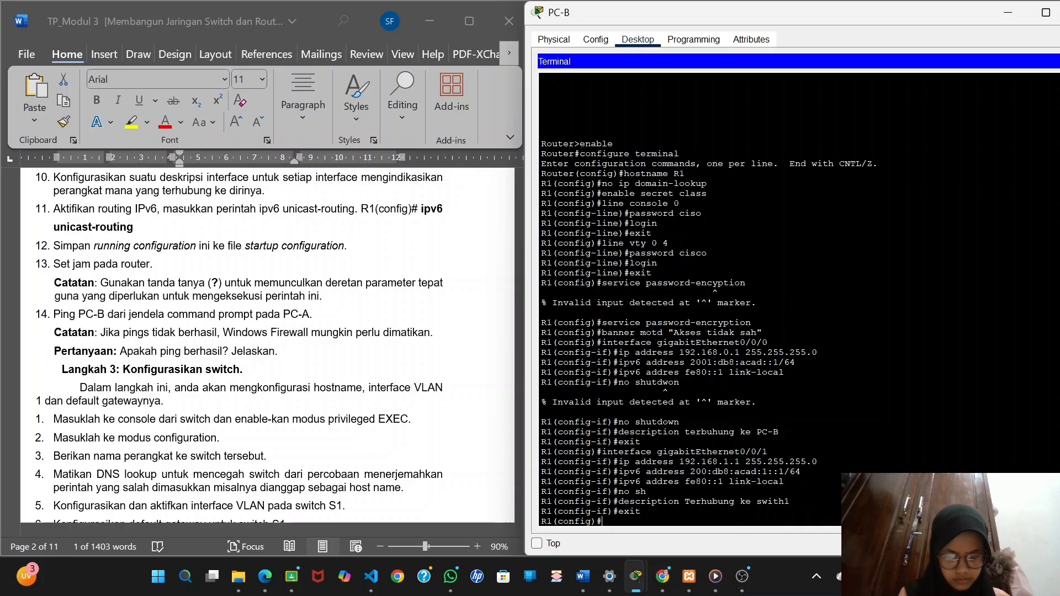
# Enable IPv6 unicast routing on R1 as the lab instructions require, and exit global configuration mode.
pyautogui.write('ipv6')
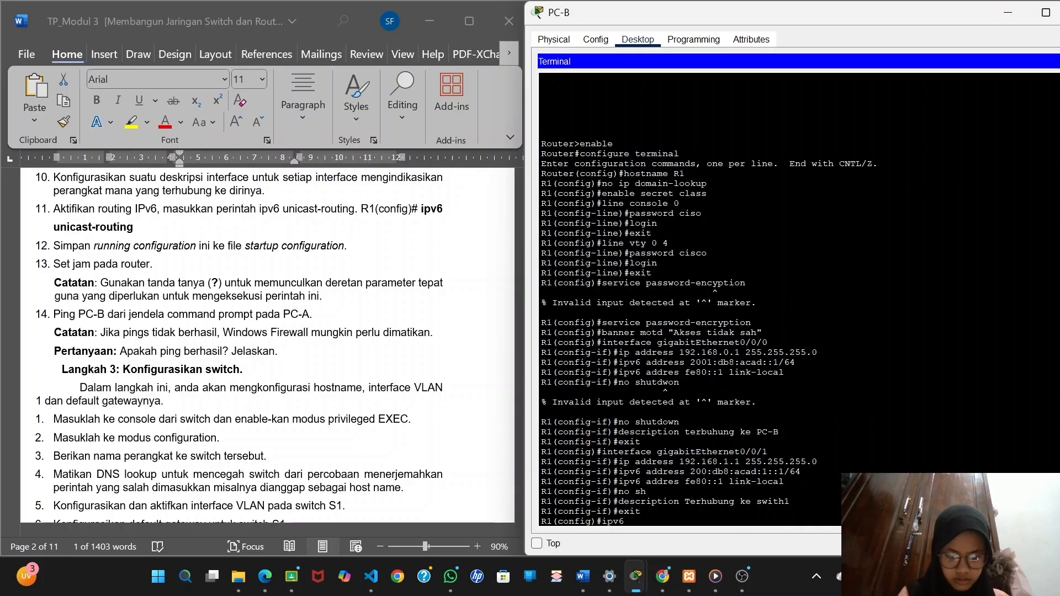
pyautogui.write(' unica')
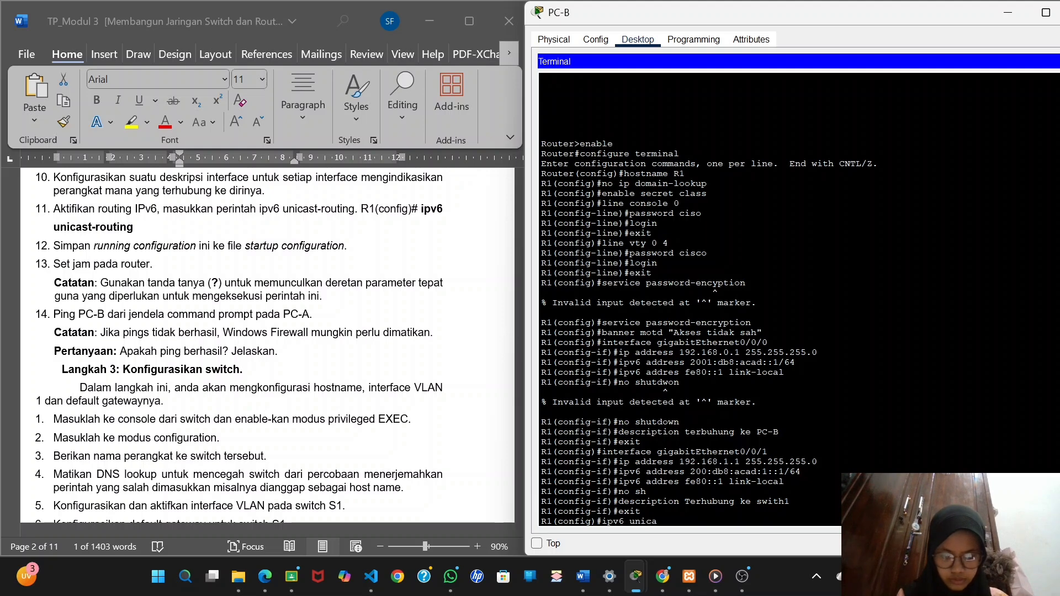
pyautogui.write('st-rout')
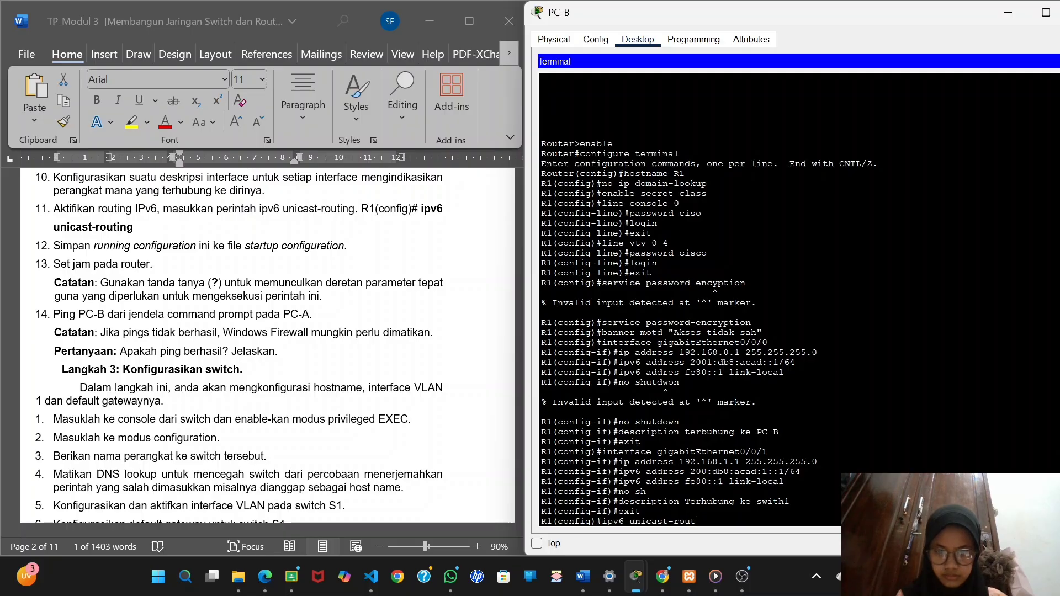
pyautogui.write('ing')
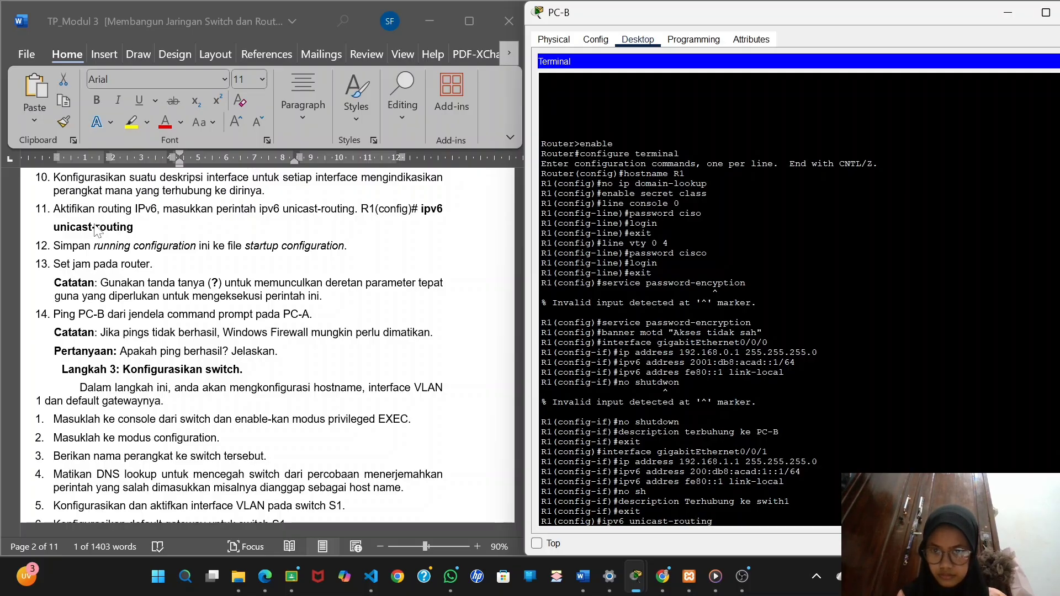
pyautogui.scroll(1, 151, 248)
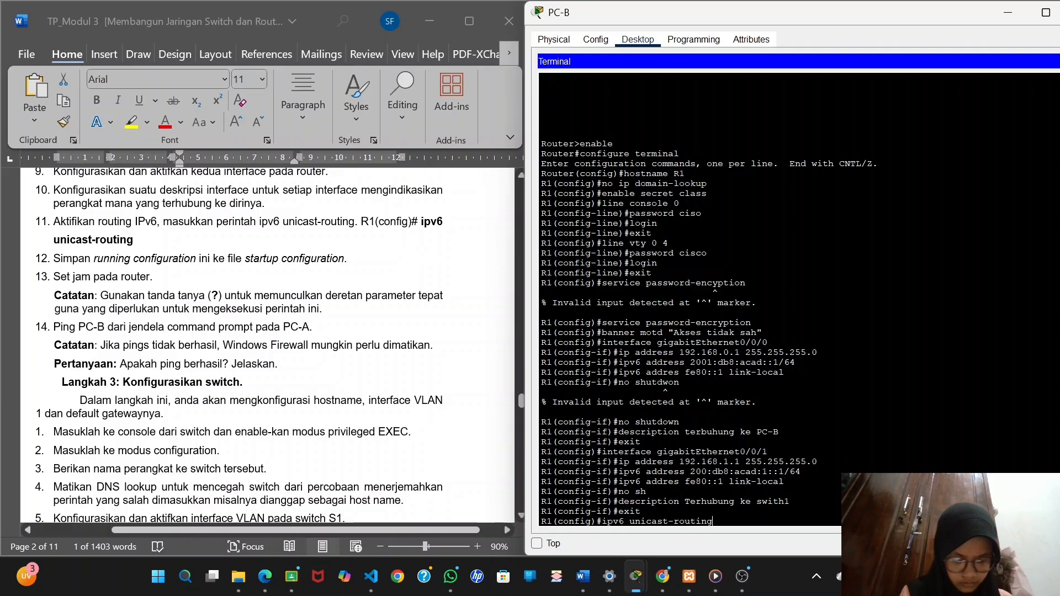
pyautogui.press('Return')
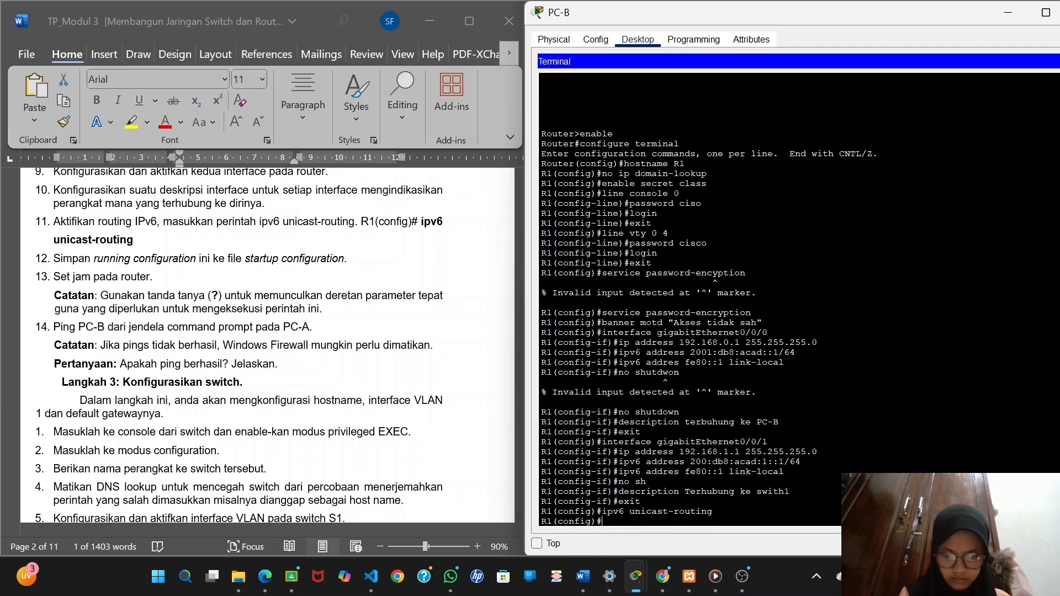
pyautogui.write('exit')
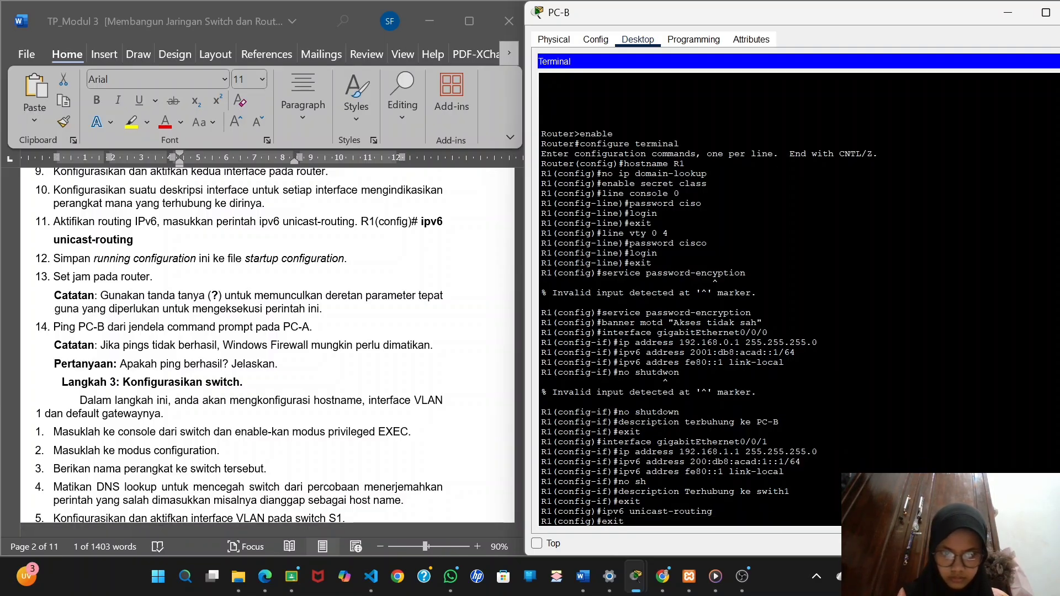
pyautogui.press('Return')
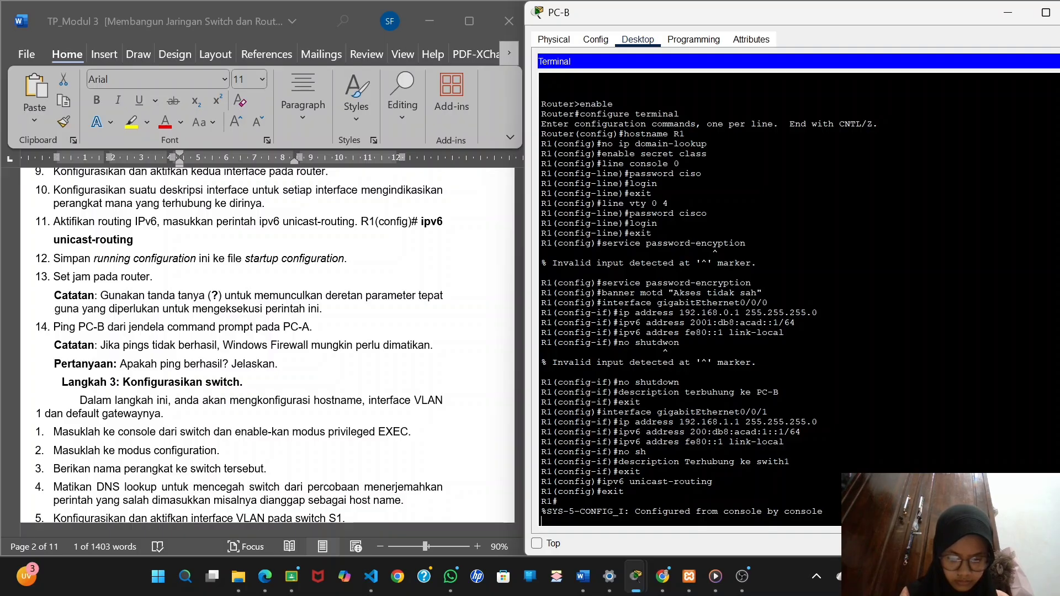
pyautogui.press('Return')
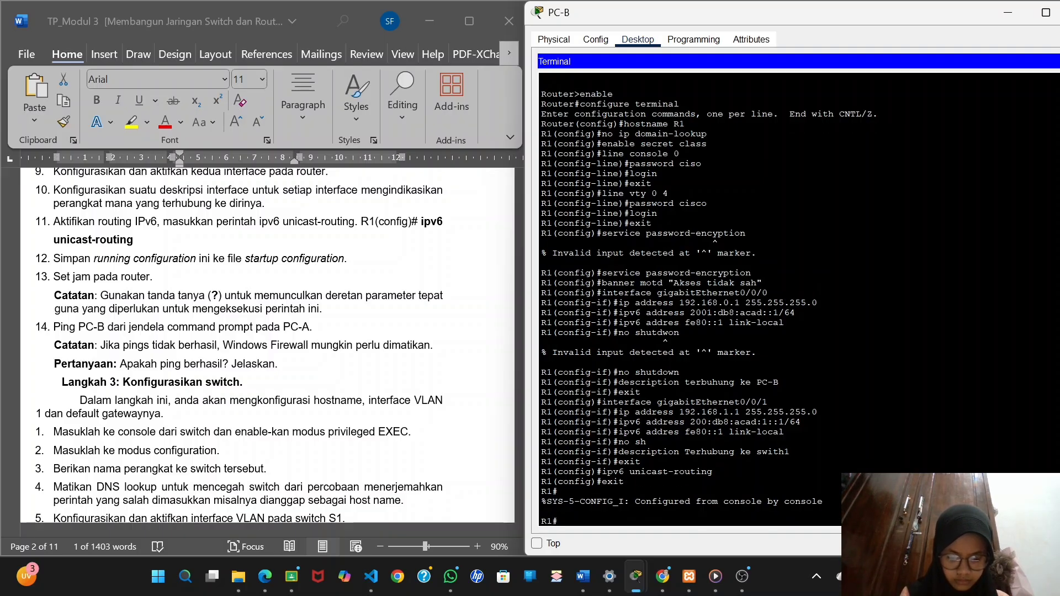
# Save R1's running-config to startup-config, accepting the default destination filename.
pyautogui.write('copy')
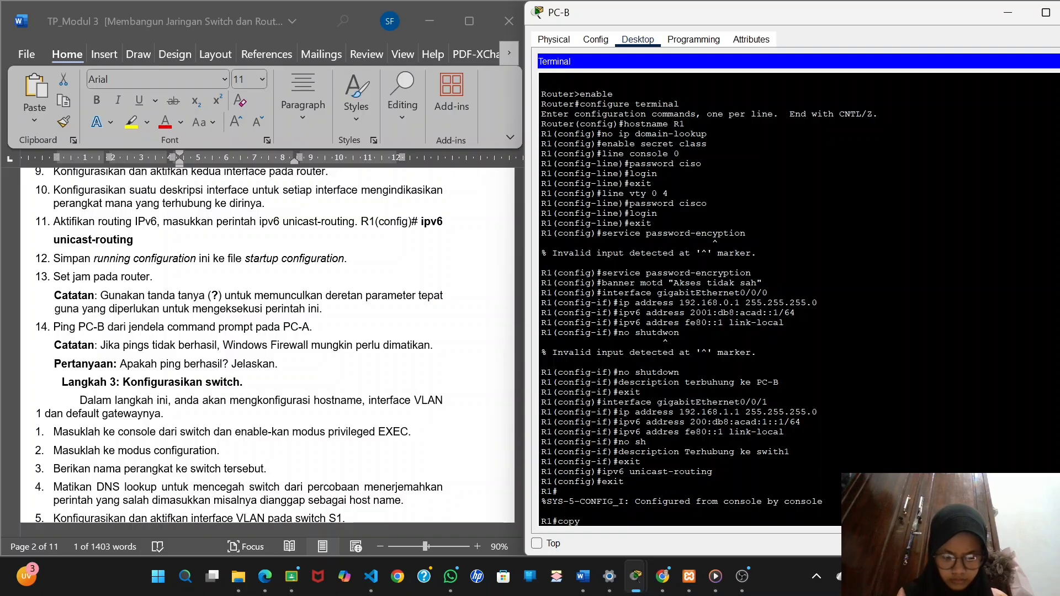
pyautogui.write(' running-')
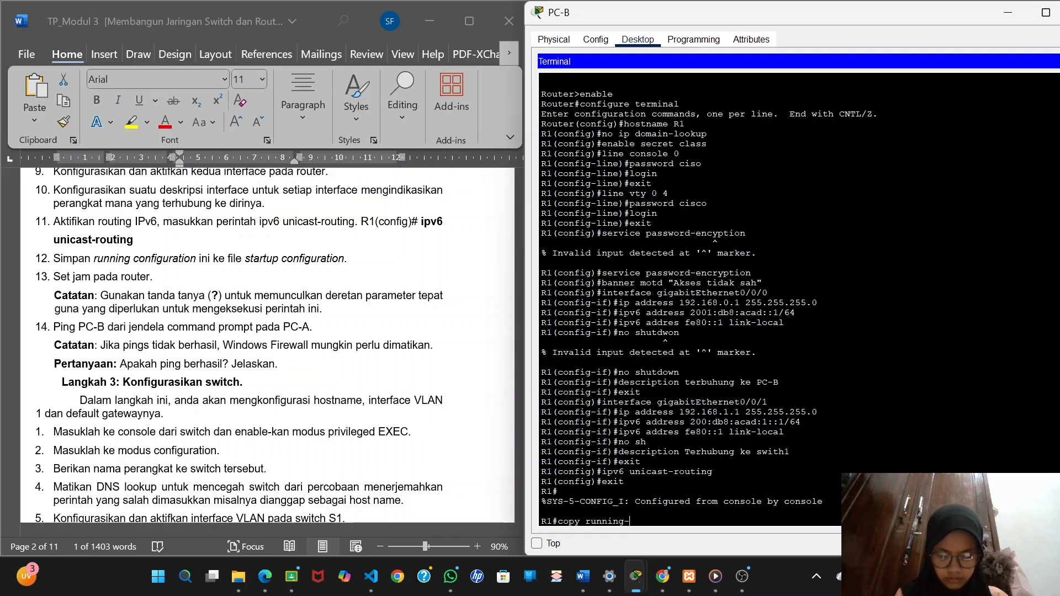
pyautogui.write('config')
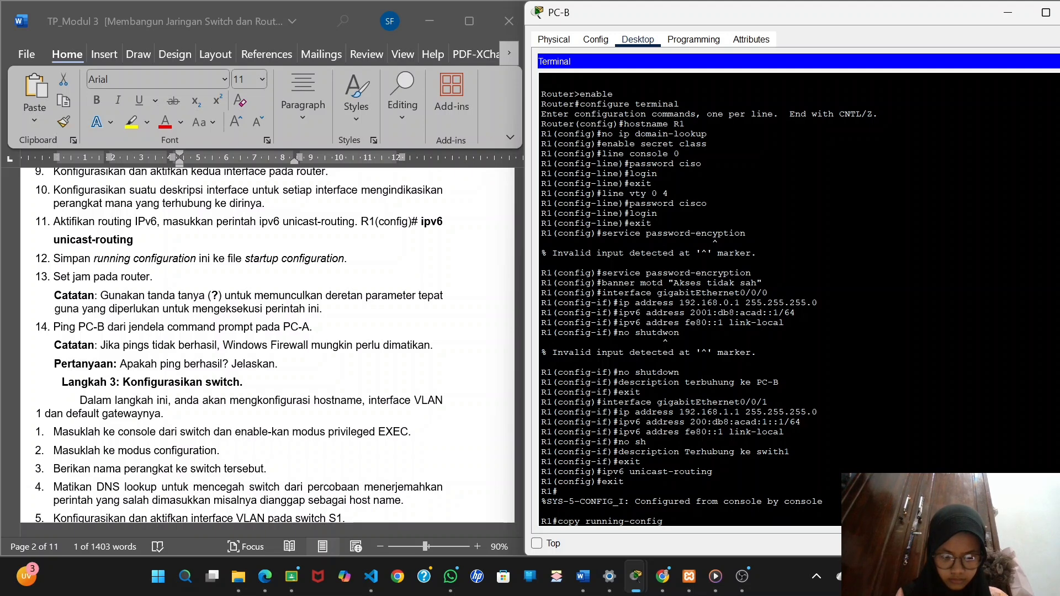
pyautogui.write(' s')
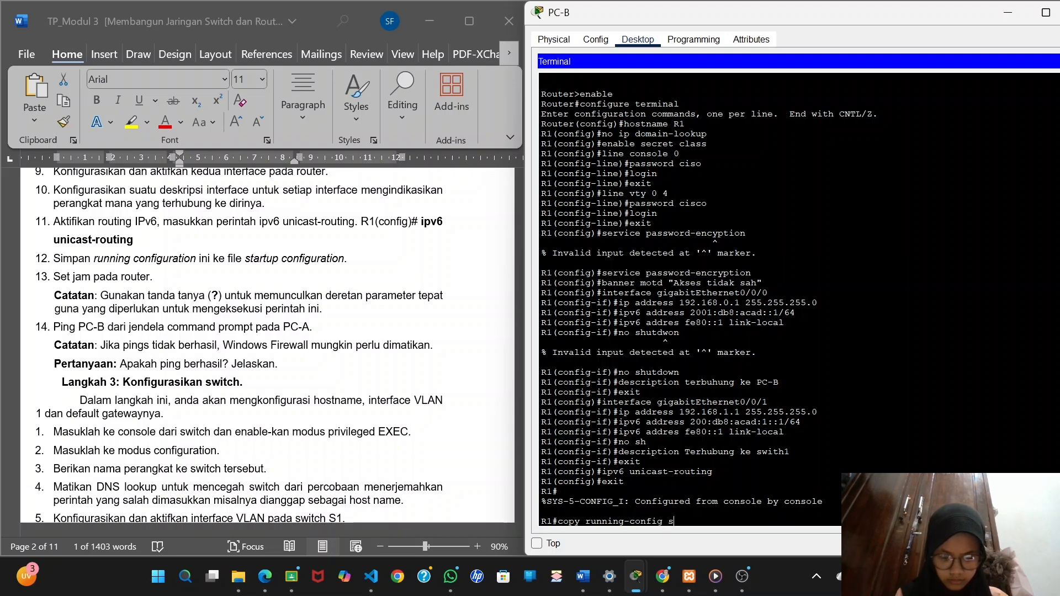
pyautogui.write('ta')
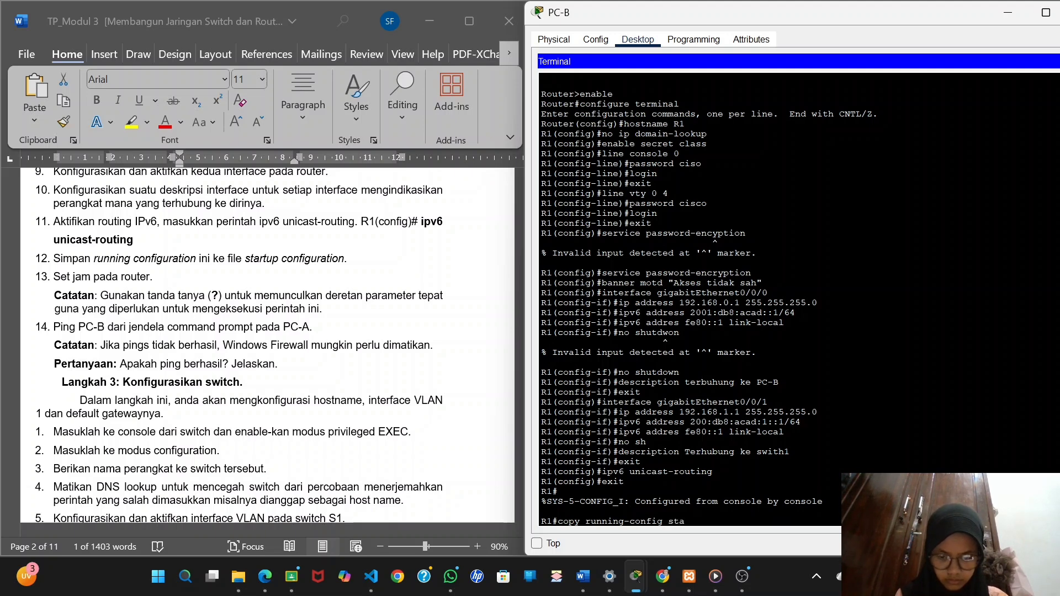
pyautogui.write('rtup-config')
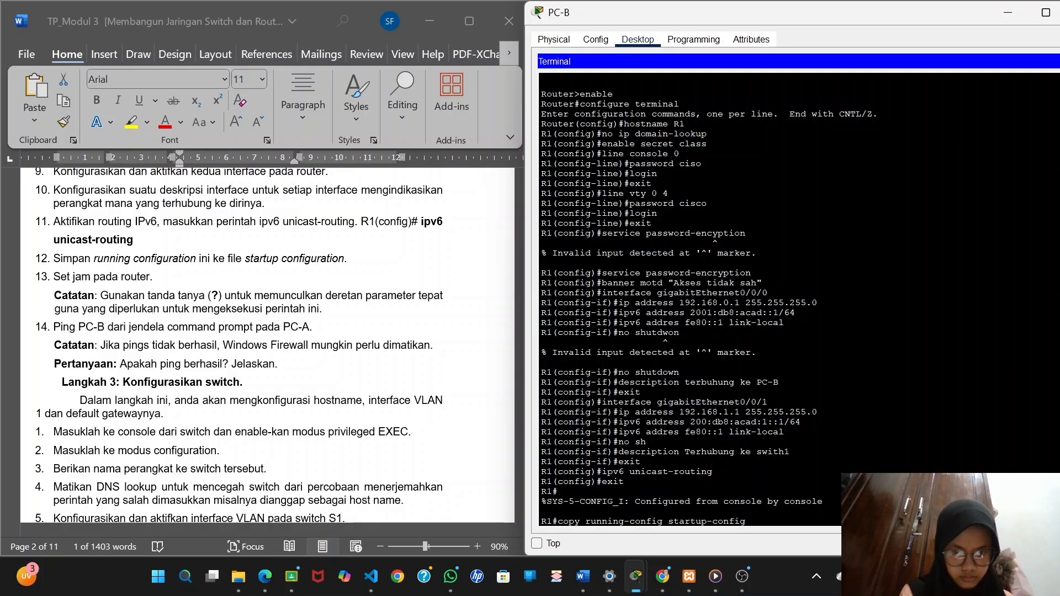
pyautogui.press('Return')
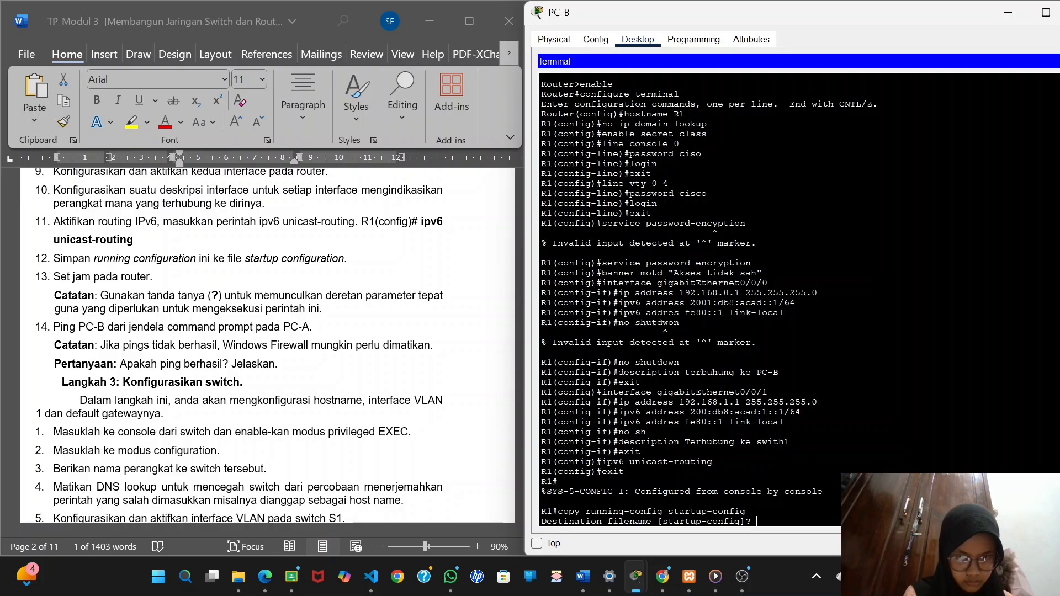
pyautogui.press('Return')
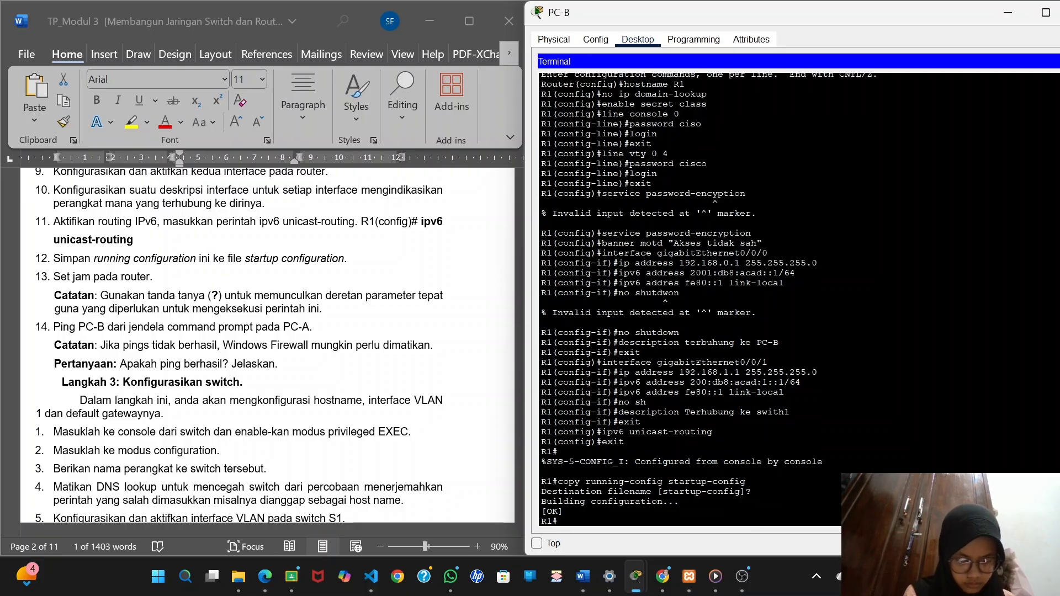
# Set R1's clock to 16:41:00 on 14 October 2025.
pyautogui.write('clck set 16')
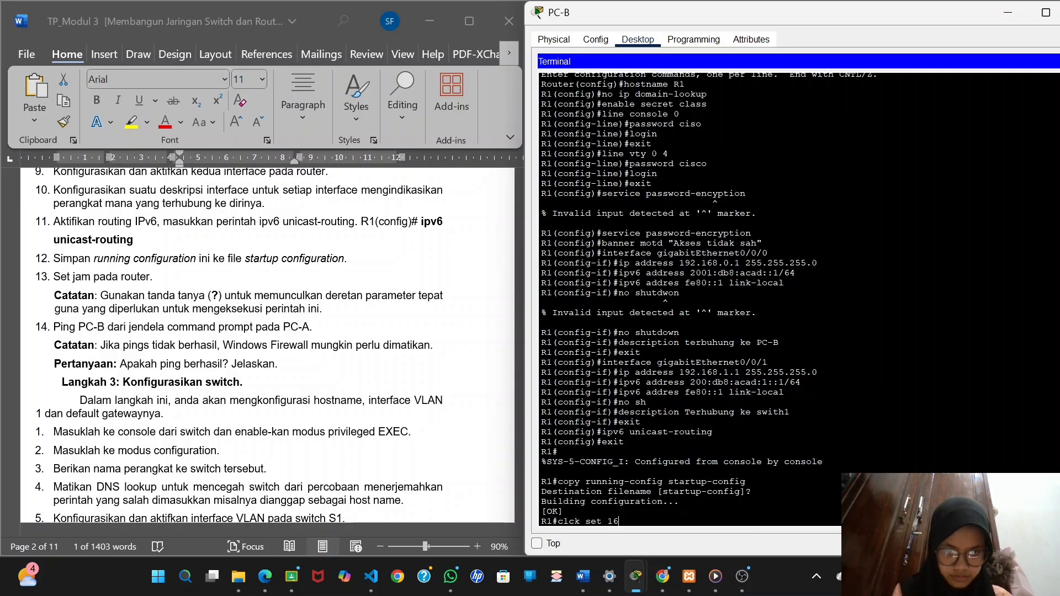
pyautogui.write('.41')
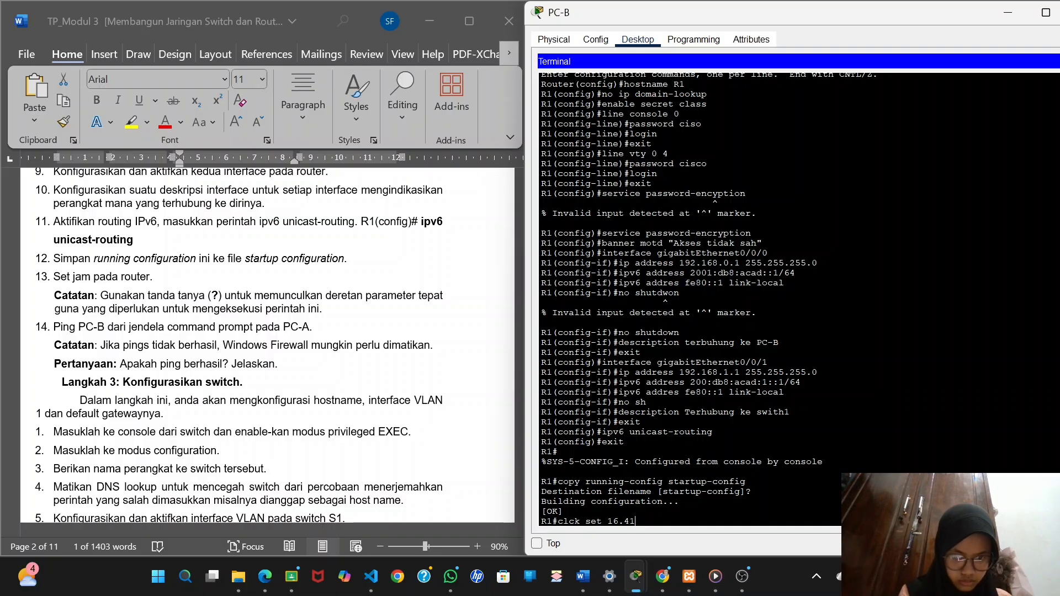
pyautogui.press('BackSpace')
pyautogui.press('BackSpace')
pyautogui.press('BackSpace')
pyautogui.write(':')
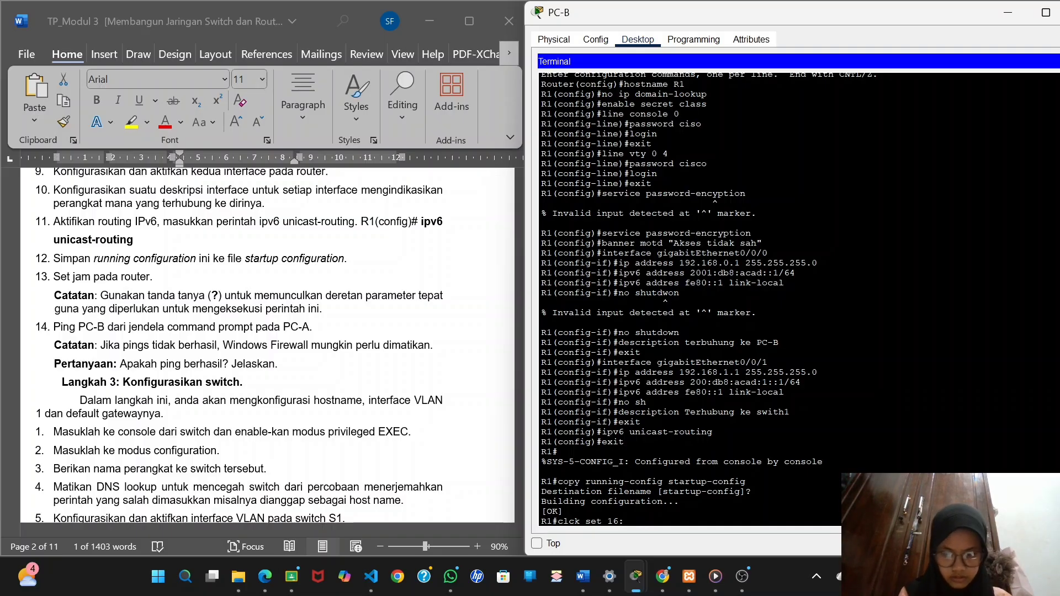
pyautogui.write('41')
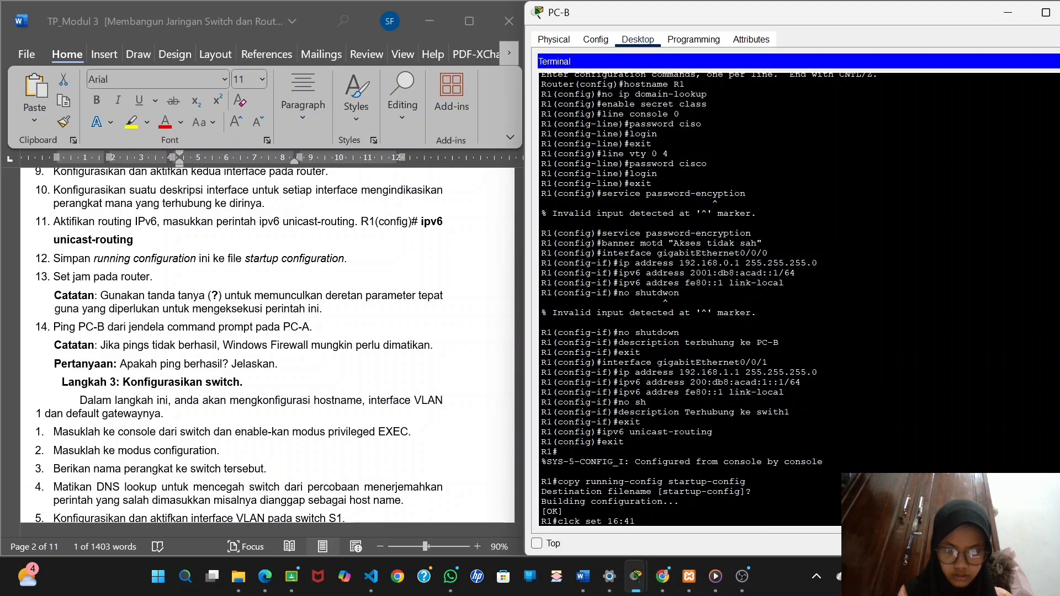
pyautogui.write(':')
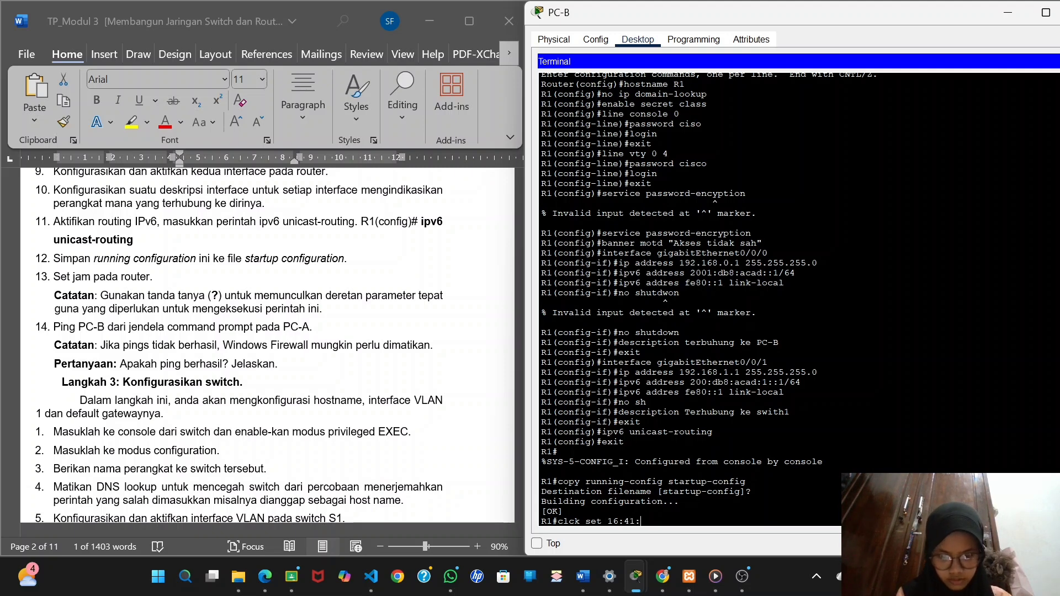
pyautogui.write('00')
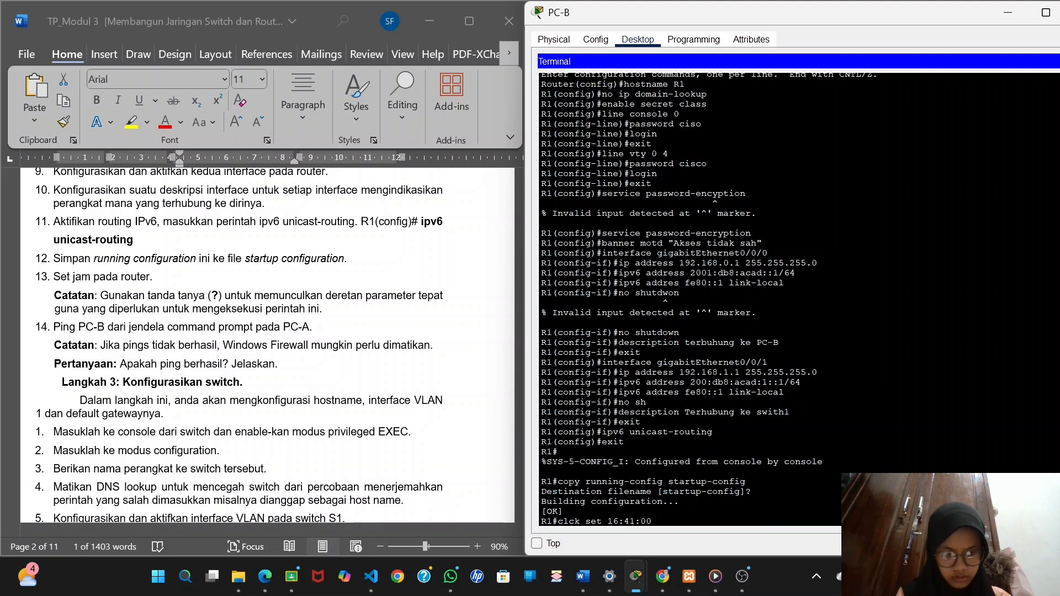
pyautogui.write(' 1')
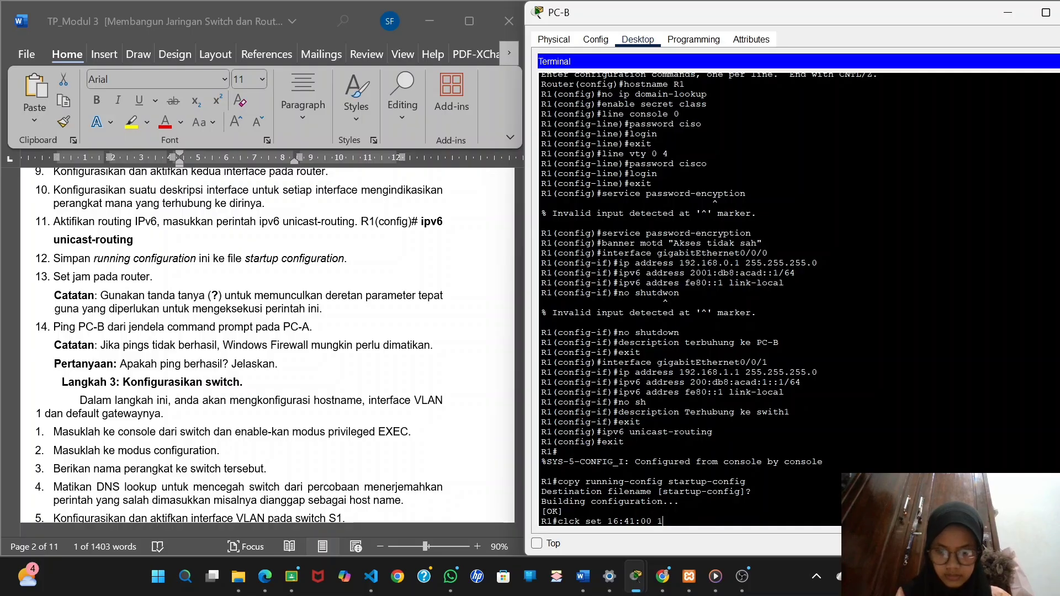
pyautogui.write('4 oct')
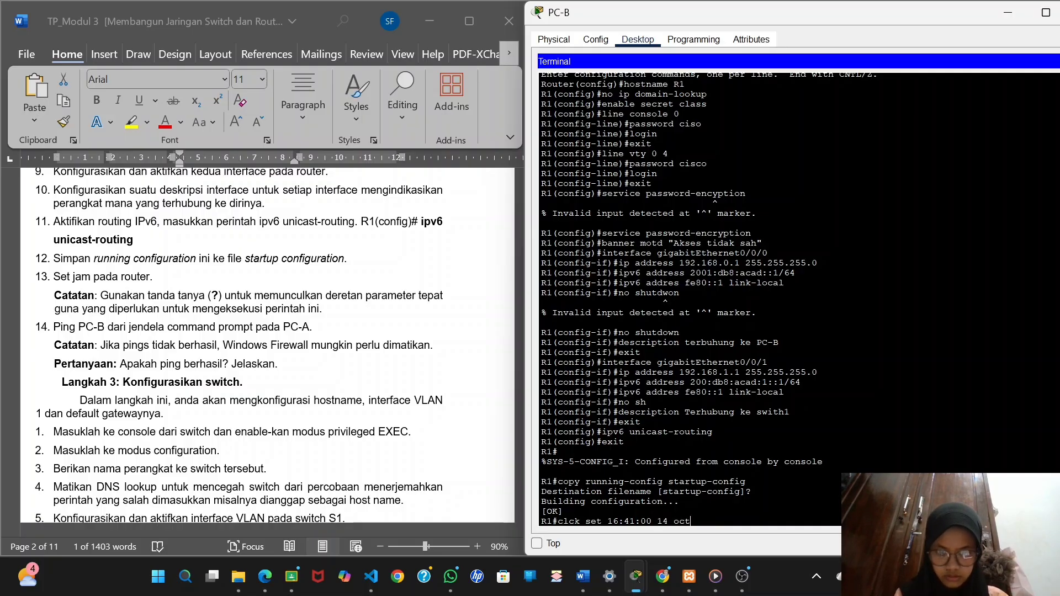
pyautogui.write(' 2025')
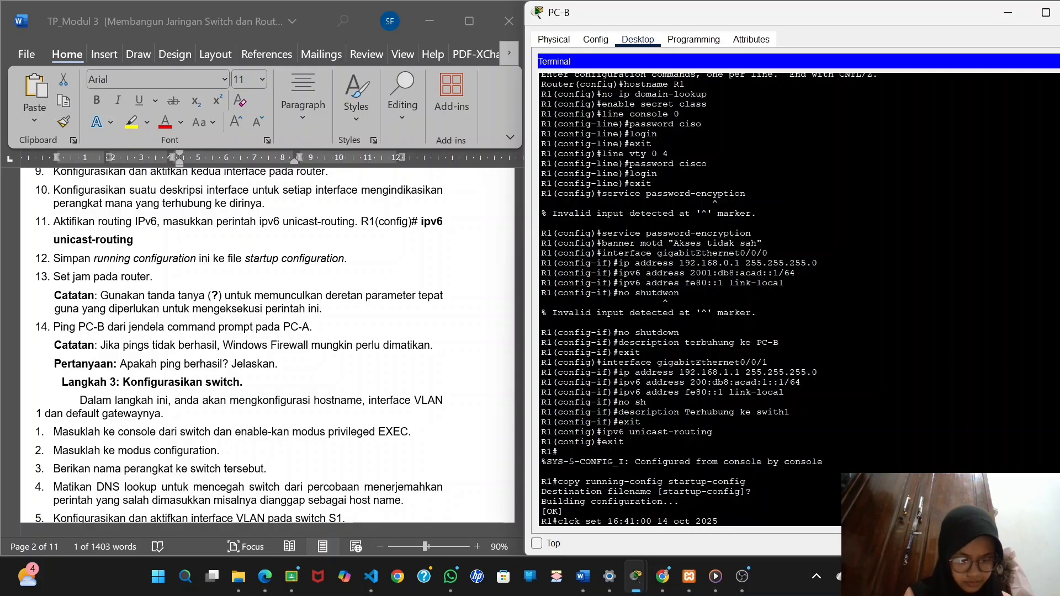
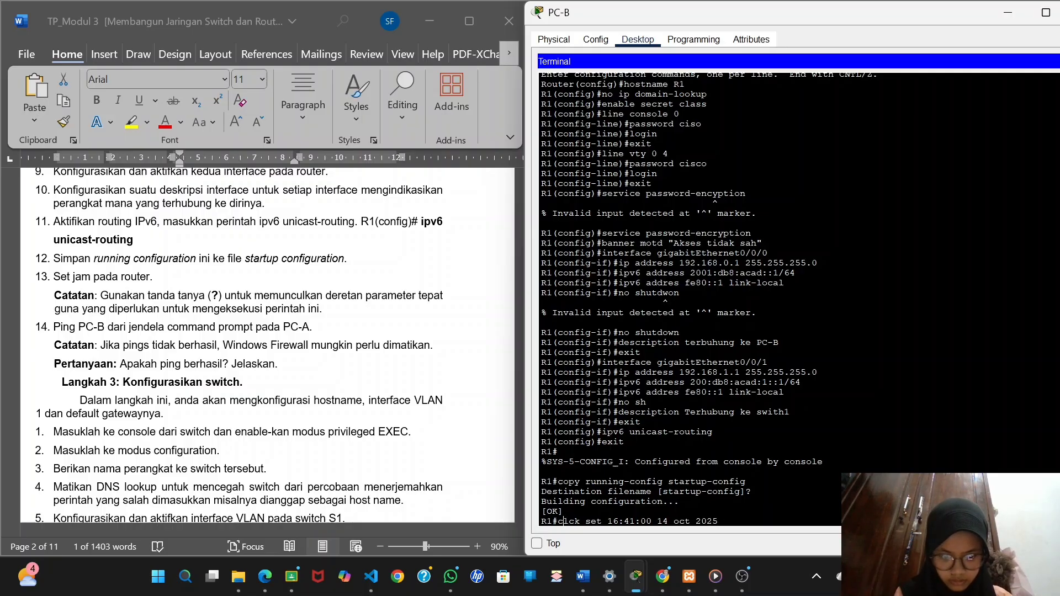
pyautogui.write('o')
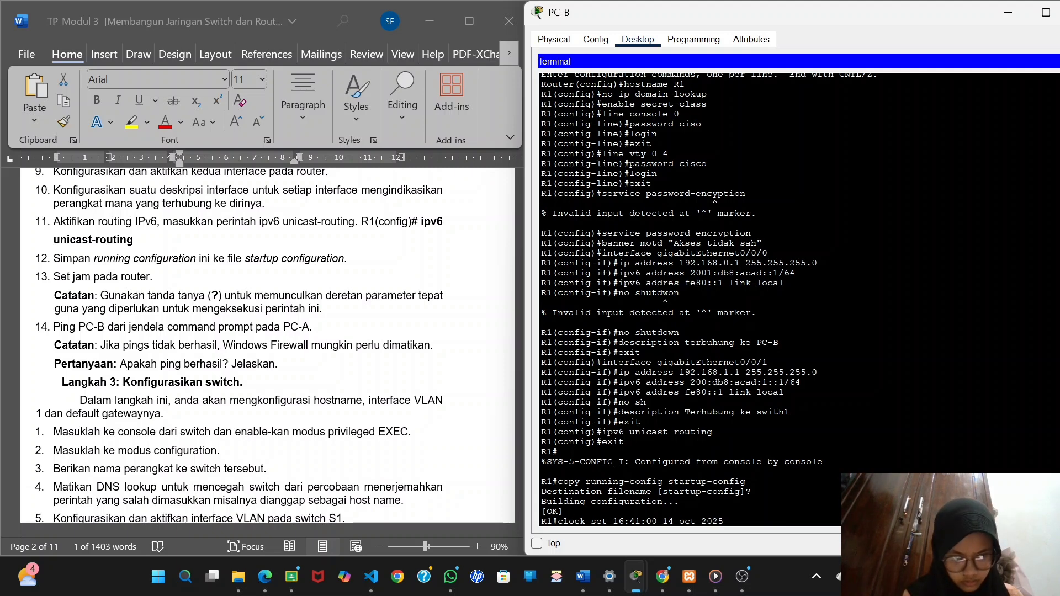
pyautogui.hotkey('ctrl', 'z')
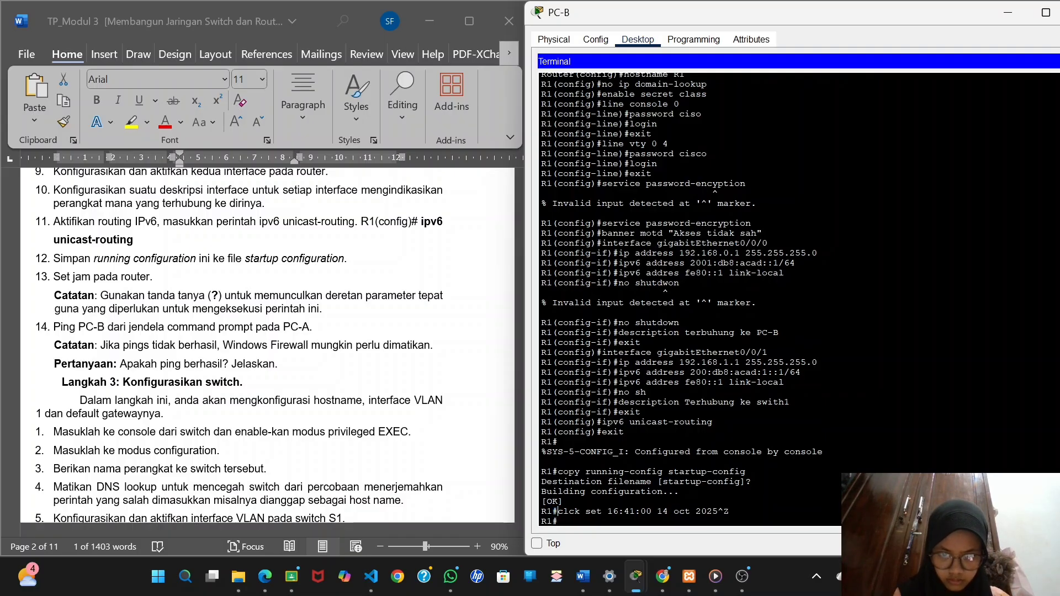
pyautogui.moveTo(556, 512); pyautogui.dragTo(713, 511)
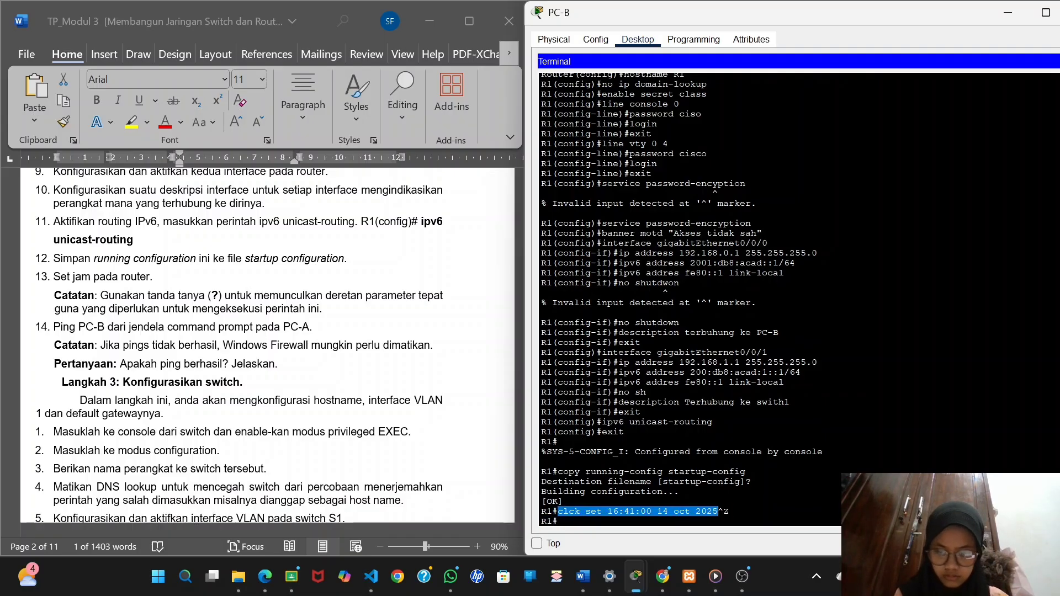
pyautogui.press('Return')
pyautogui.rightClick(560, 521)
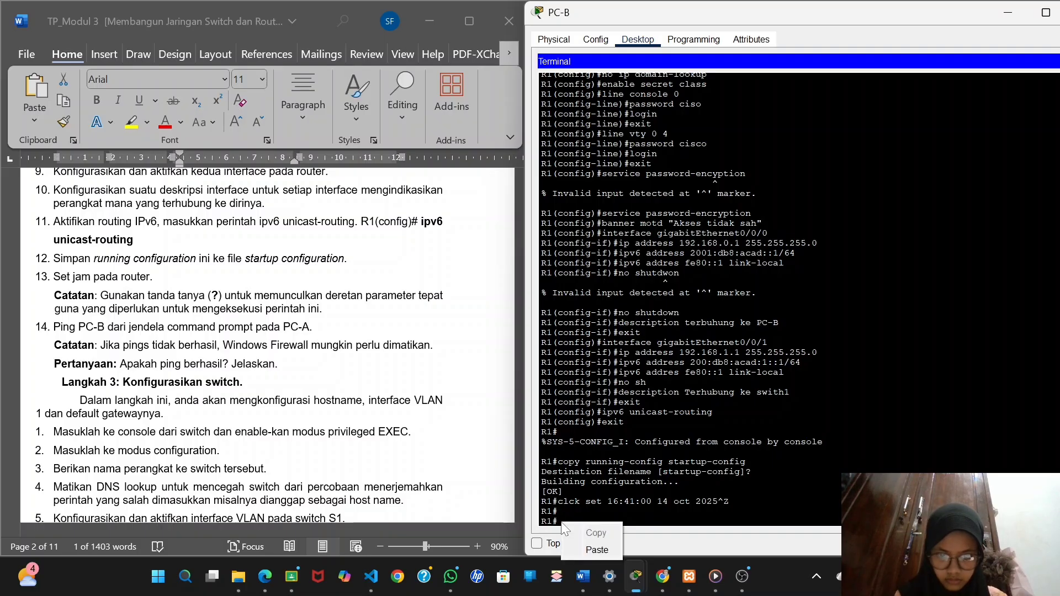
pyautogui.click(599, 549)
pyautogui.press('BackSpace')
pyautogui.press('BackSpace')
pyautogui.press('BackSpace')
pyautogui.press('BackSpace')
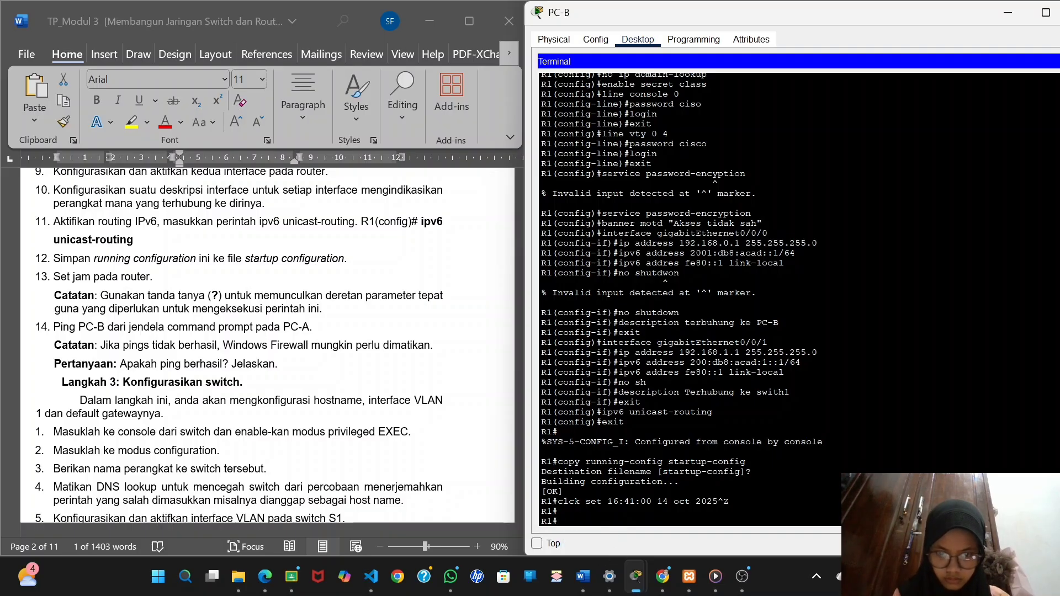
# Set R1's clock to 16:43:00 on 12 October 2025.
pyautogui.write('clock set')
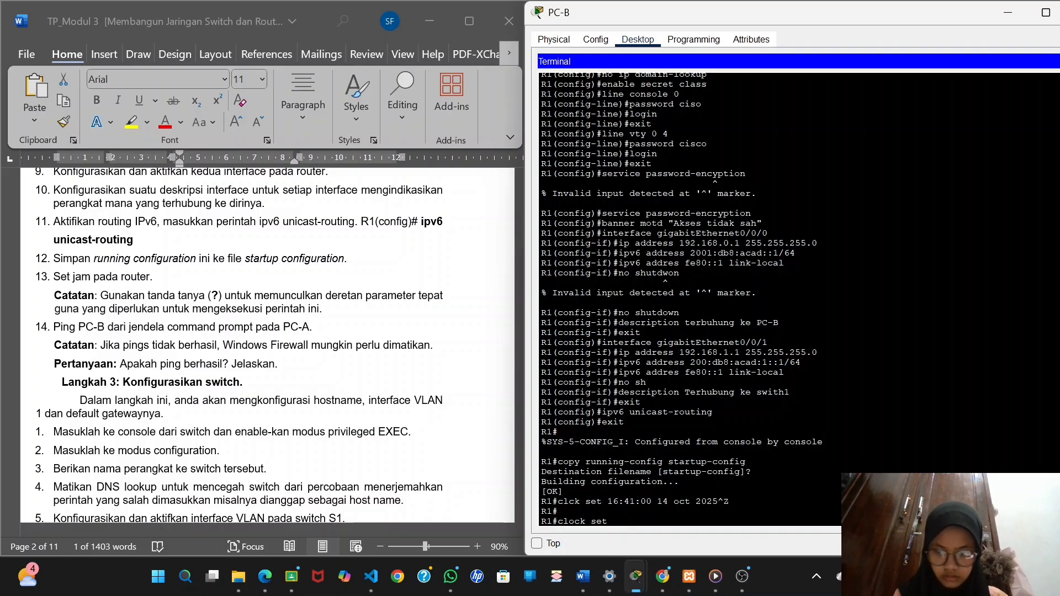
pyautogui.write(' 16:')
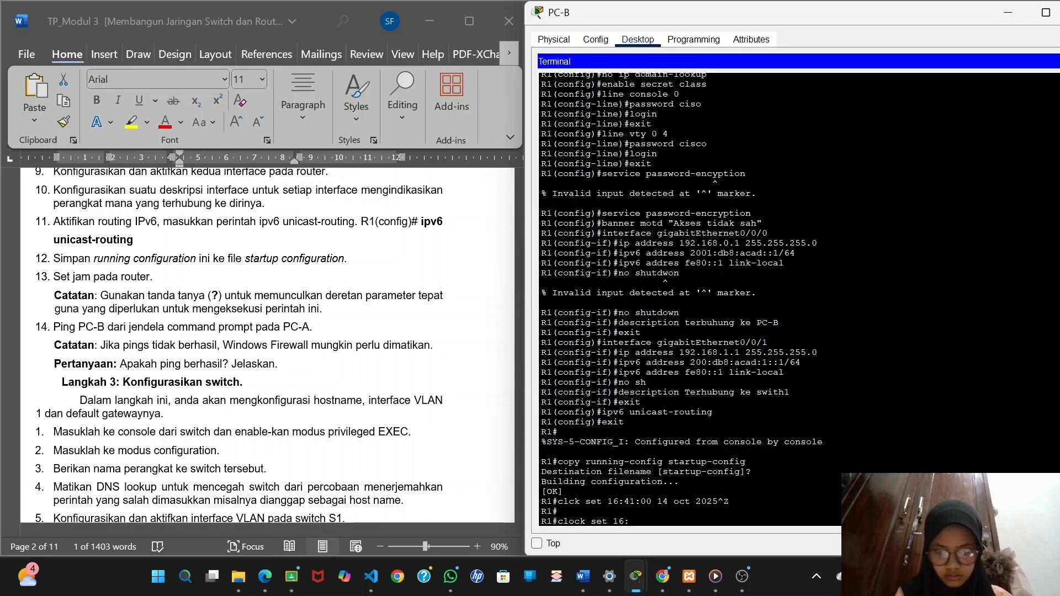
pyautogui.write('43:00 12 oct 2025')
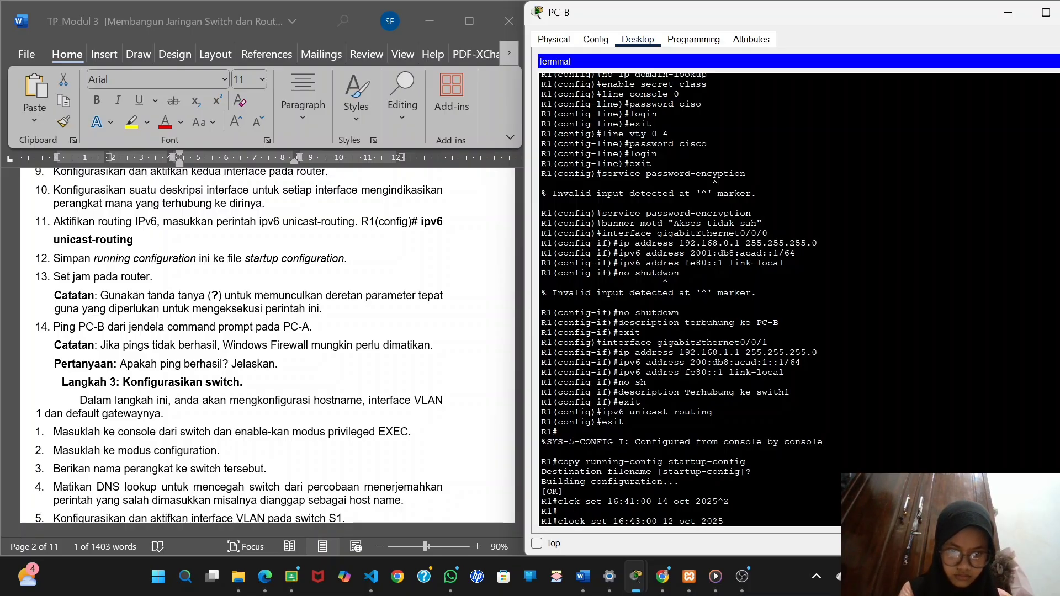
pyautogui.press('Return')
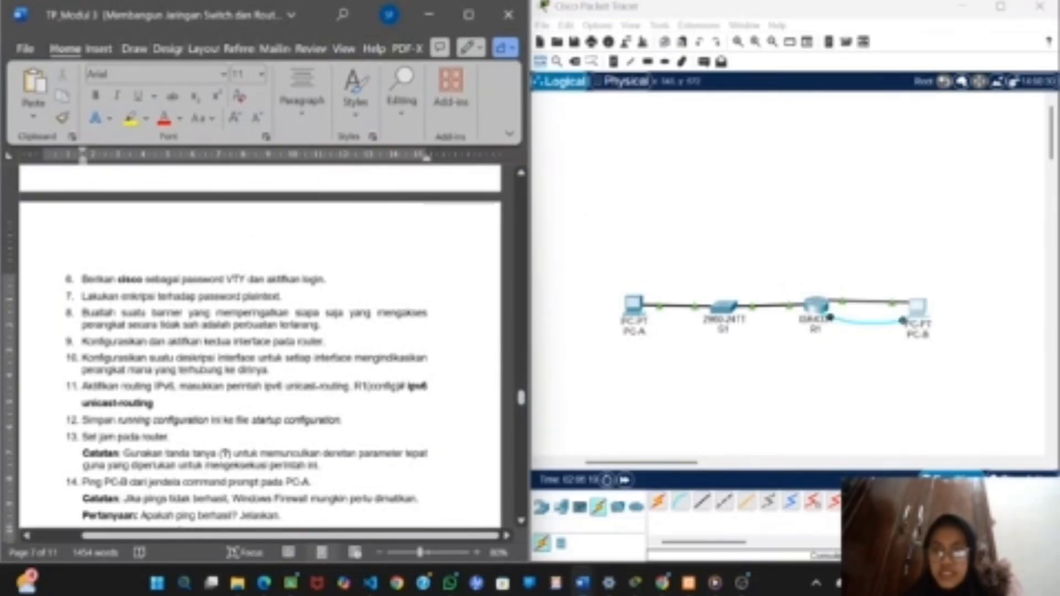
# Ping PC-B at 192.168.0.3 from PC-A's command prompt, reusing the earlier ping command.
pyautogui.click(634, 304)
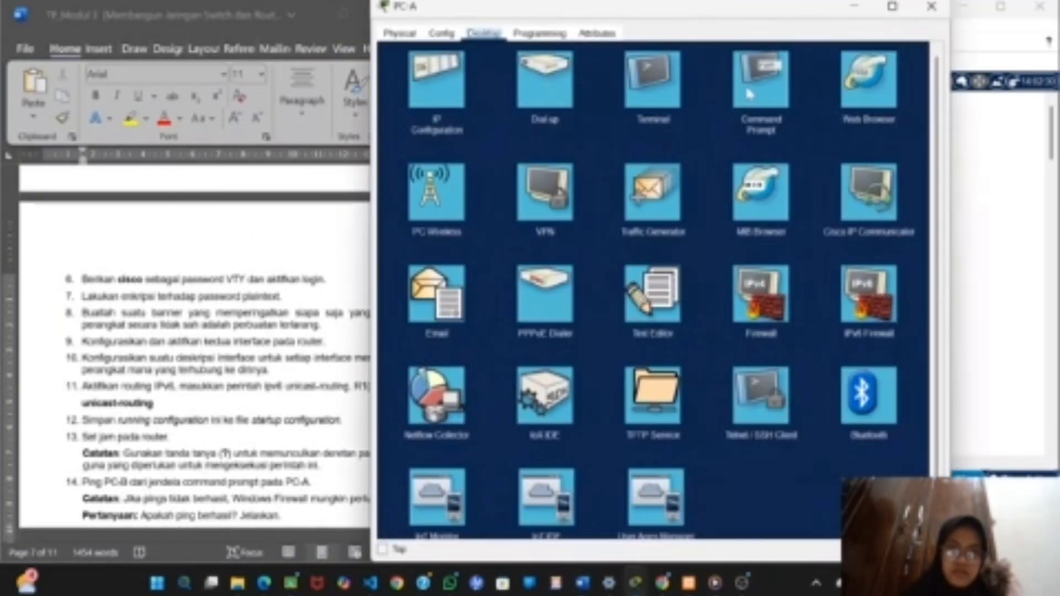
pyautogui.click(749, 95)
pyautogui.moveTo(500, 94); pyautogui.dragTo(409, 94)
pyautogui.rightClick(413, 96)
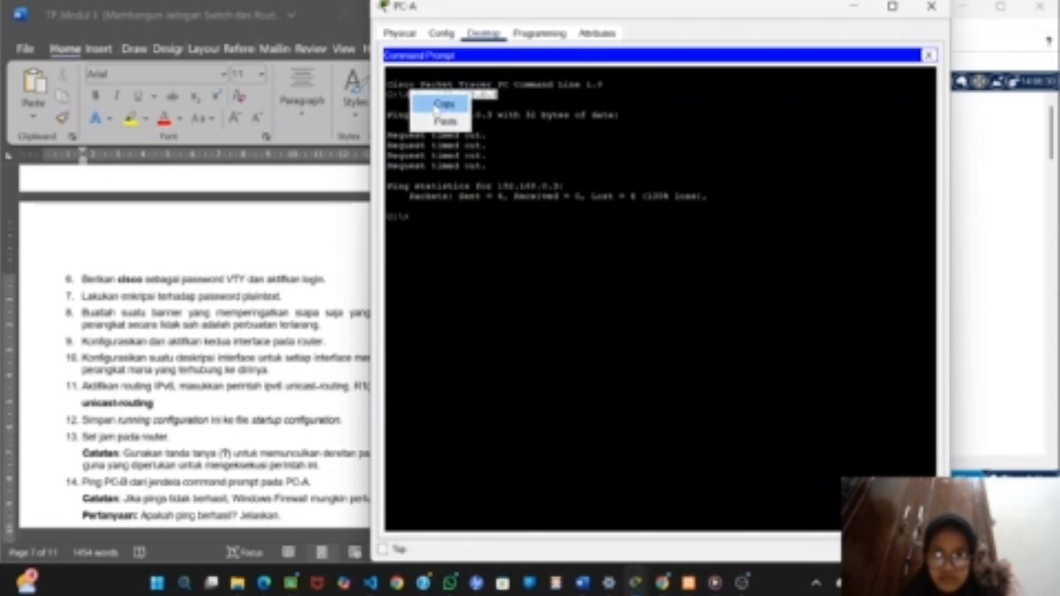
pyautogui.click(439, 105)
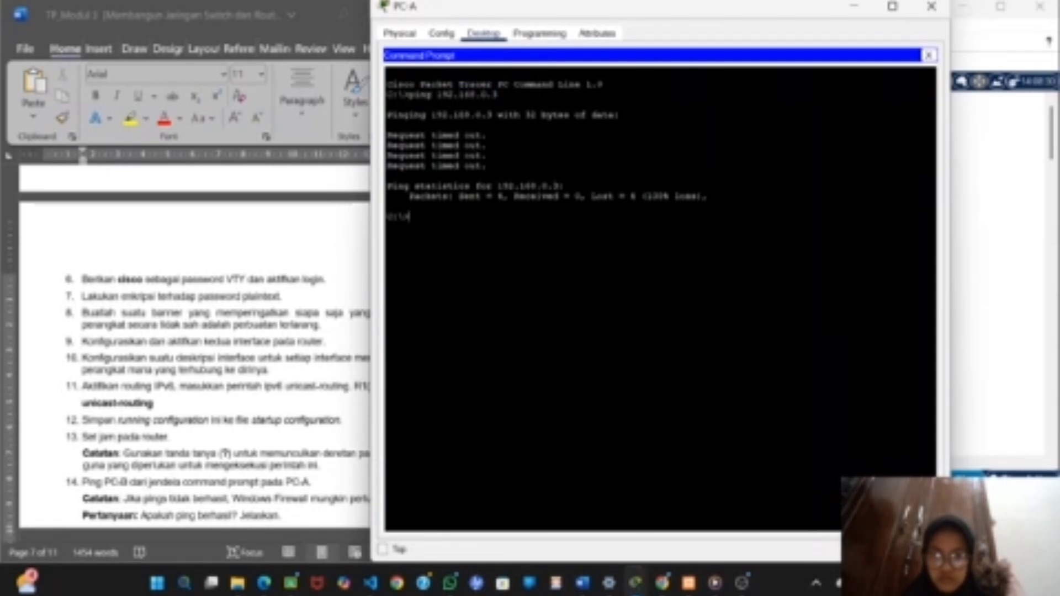
pyautogui.rightClick(437, 217)
pyautogui.click(469, 247)
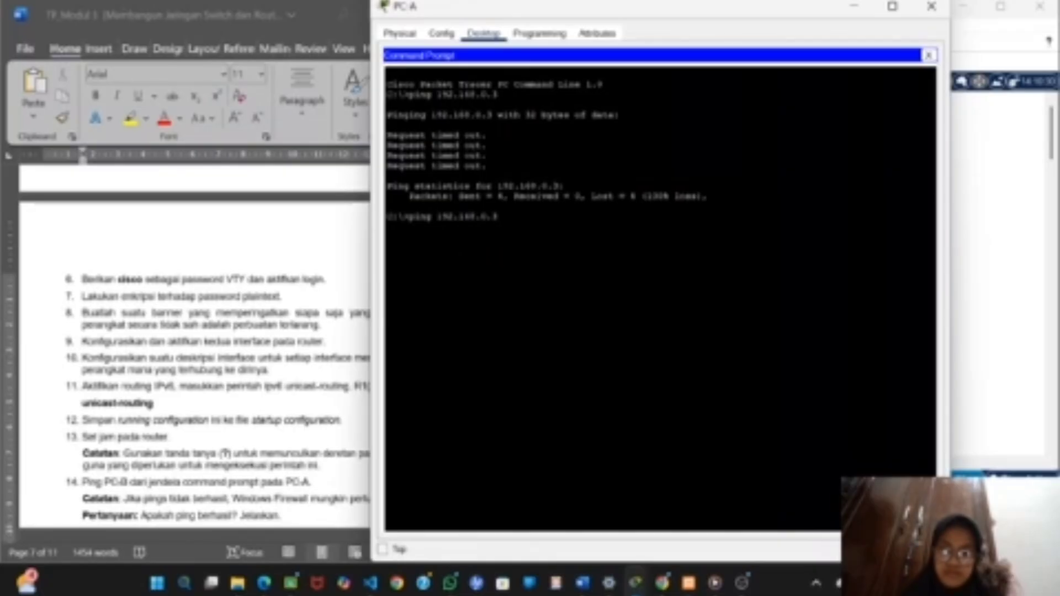
pyautogui.press('Return')
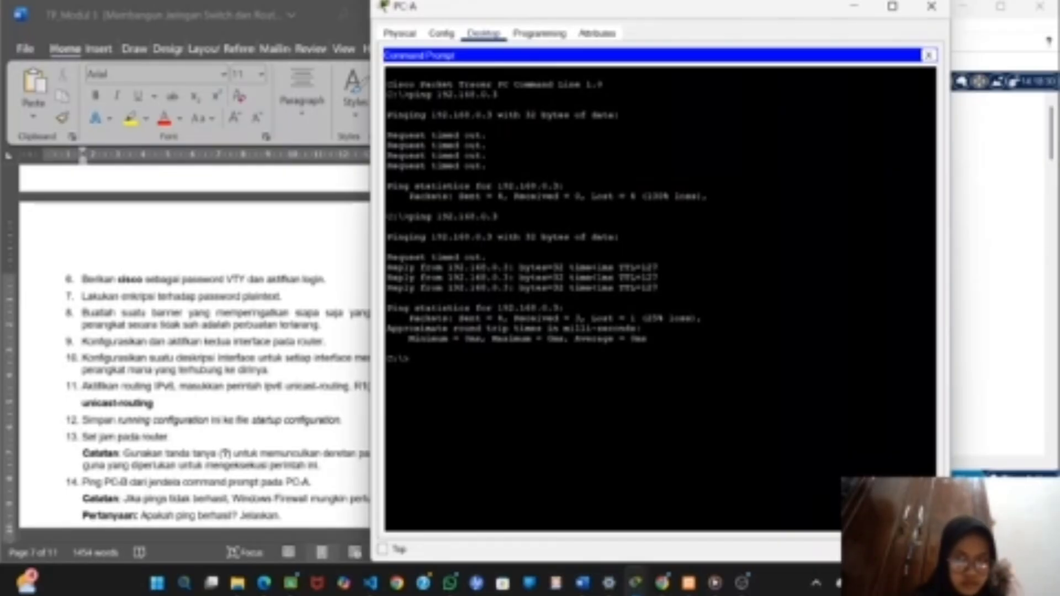
# Repeat the ping from PC-A to 192.168.0.3, with the PC-A window moved clear of the lab document.
pyautogui.moveTo(687, 6); pyautogui.dragTo(793, 21)
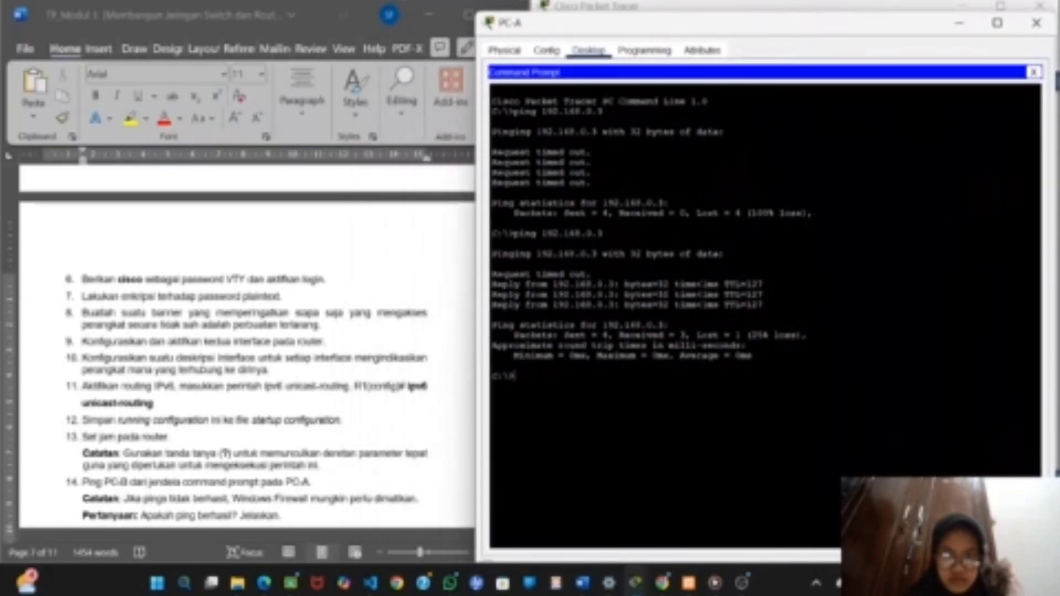
pyautogui.rightClick(524, 380)
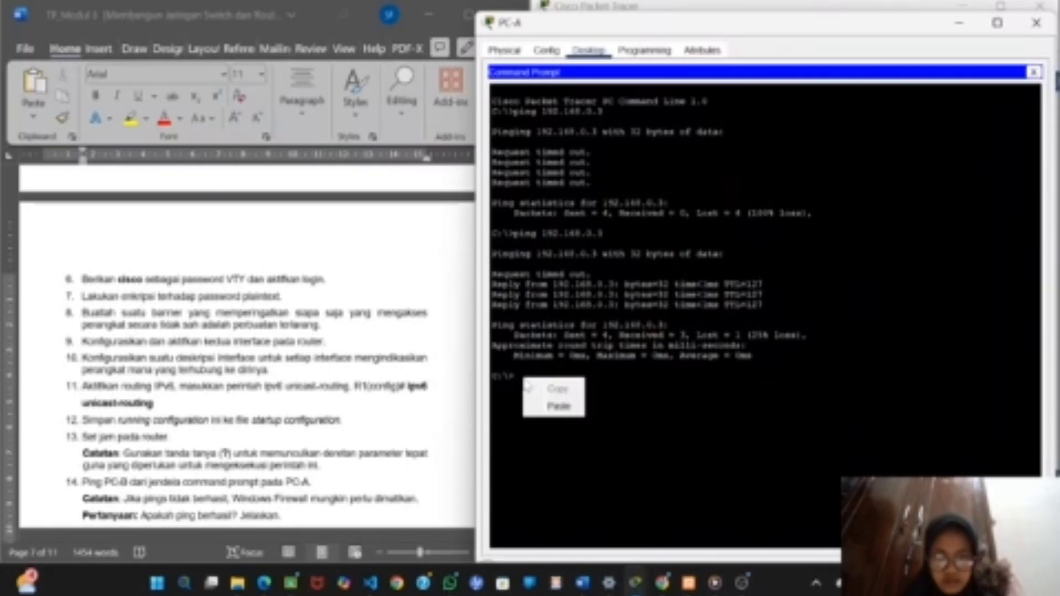
pyautogui.click(558, 406)
pyautogui.press('Return')
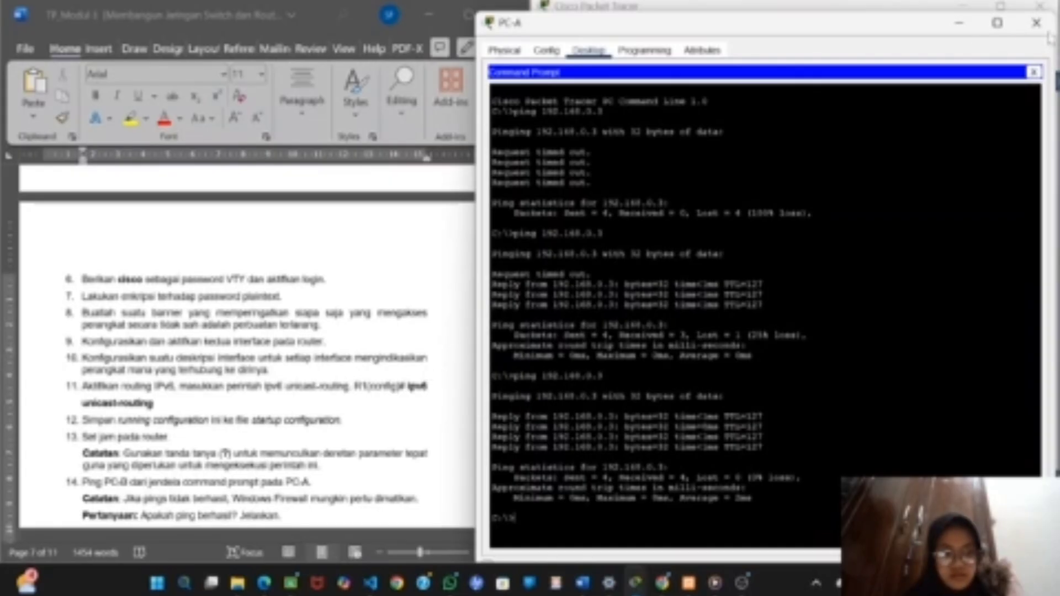
# Capture PC-A's command prompt window with the ping results and paste the screenshot below item 14 in the Word lab document.
pyautogui.press('super+shift+s')
pyautogui.moveTo(1029, 14); pyautogui.dragTo(876, 182)
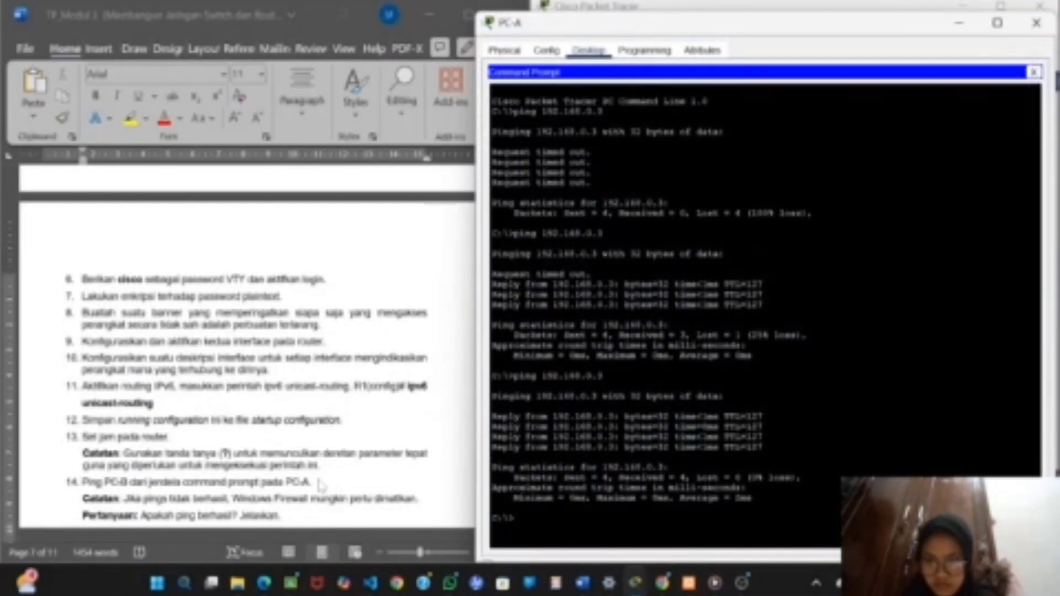
pyautogui.click(321, 484)
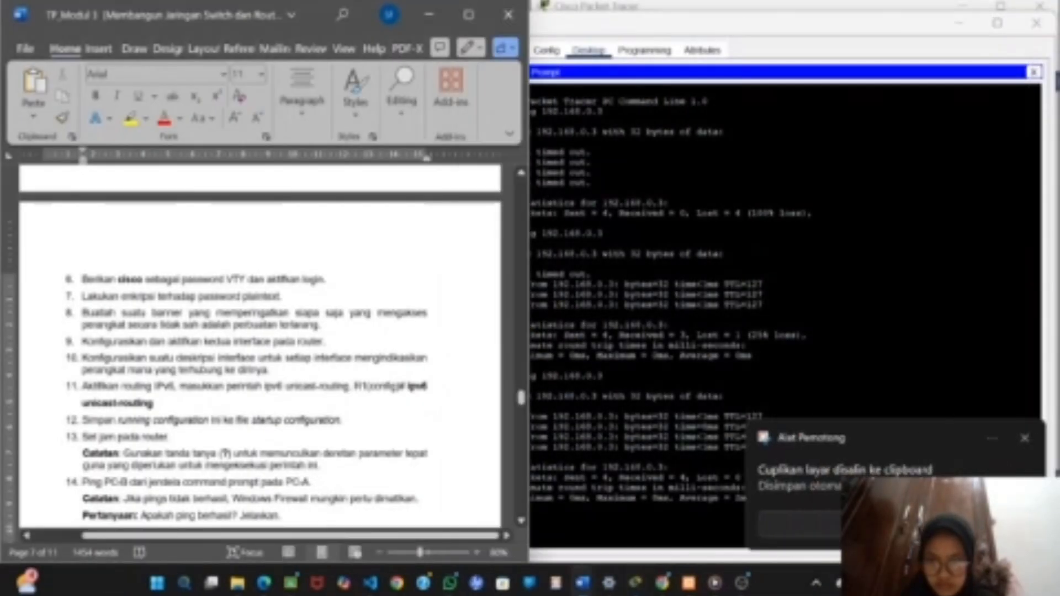
pyautogui.press('Return')
pyautogui.hotkey('ctrl', 'v')
pyautogui.scroll(1, 322, 443)
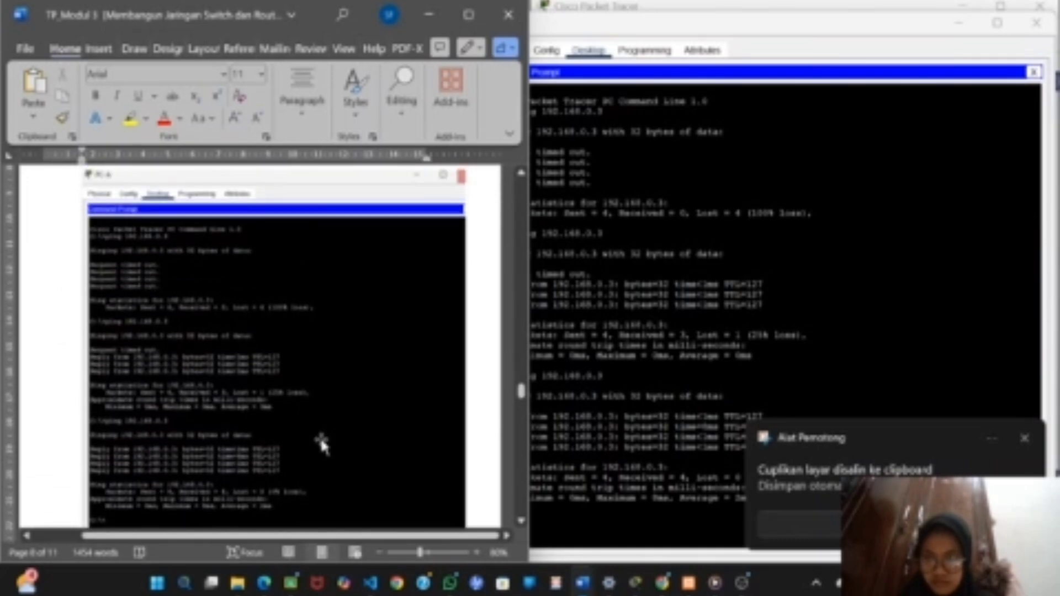
pyautogui.scroll(-5, 322, 443)
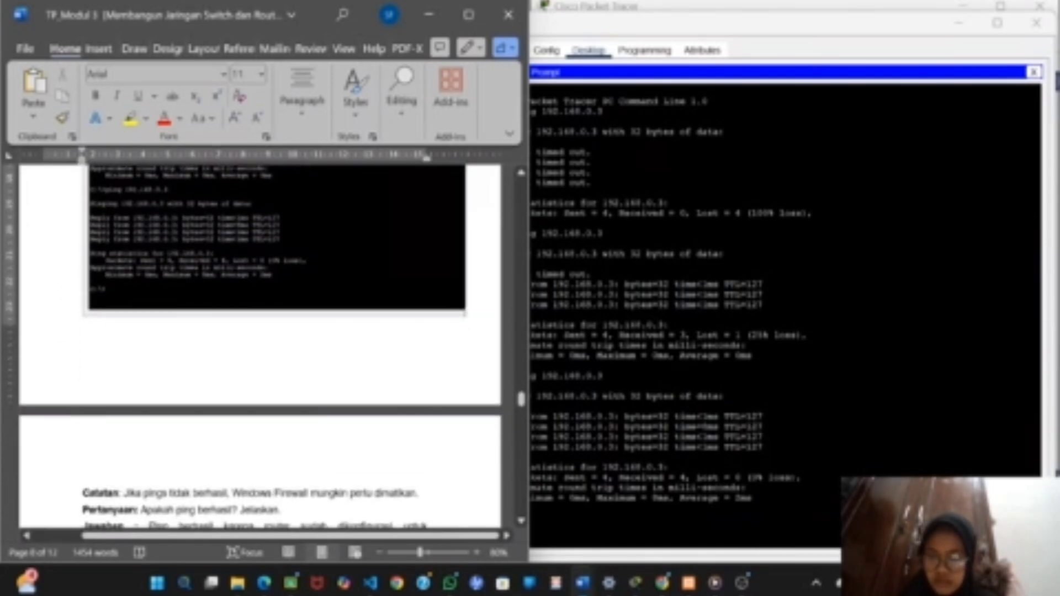
pyautogui.scroll(1, 260, 346)
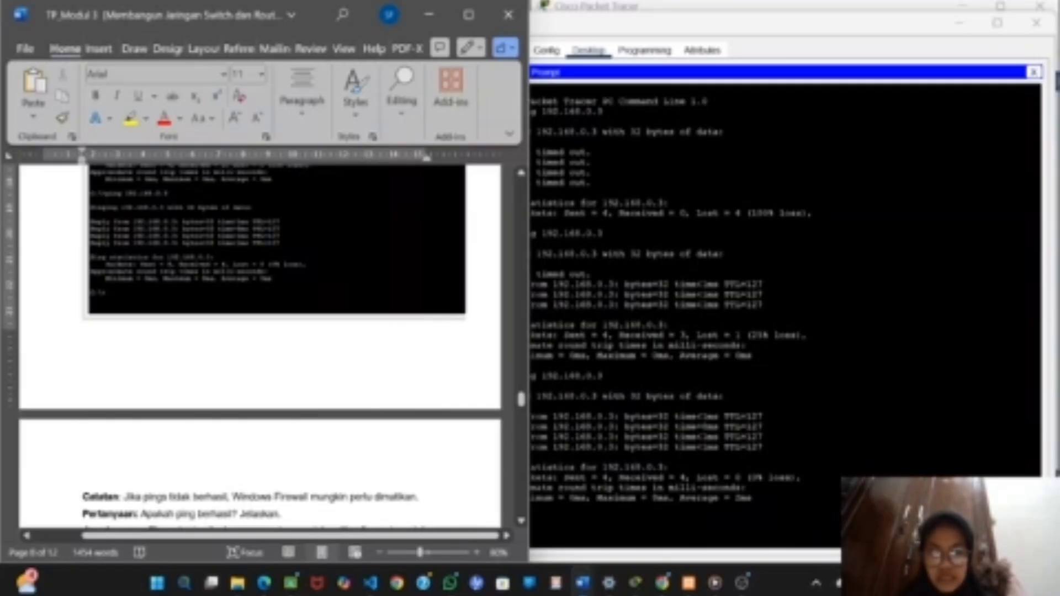
pyautogui.scroll(-3, 260, 347)
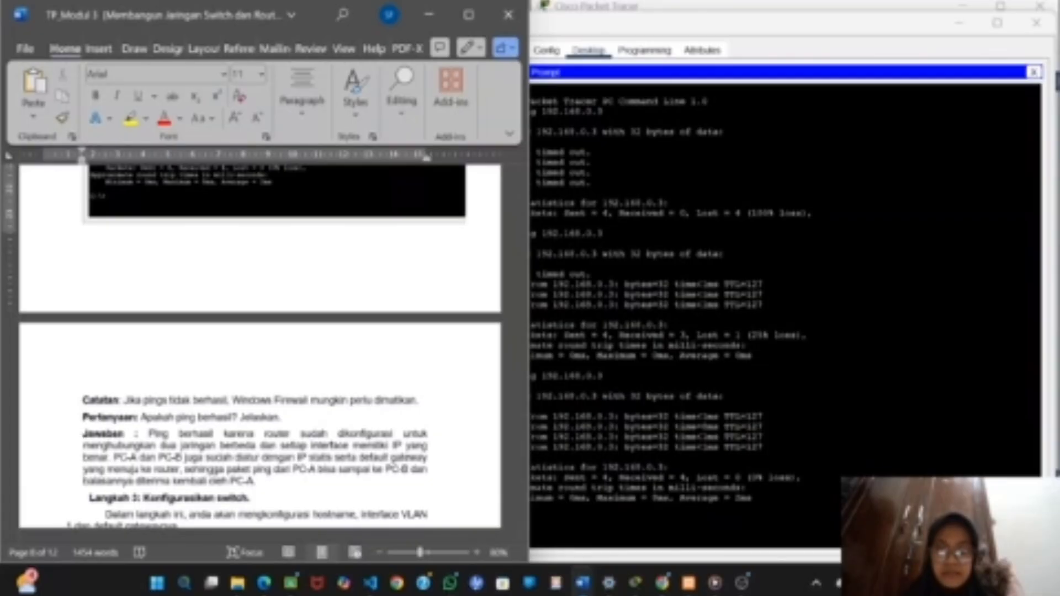
# Connect PC-A's RS 232 port to S1's Console port with a console cable in Packet Tracer, as needed for Langkah 3.
pyautogui.scroll(-10, 259, 342)
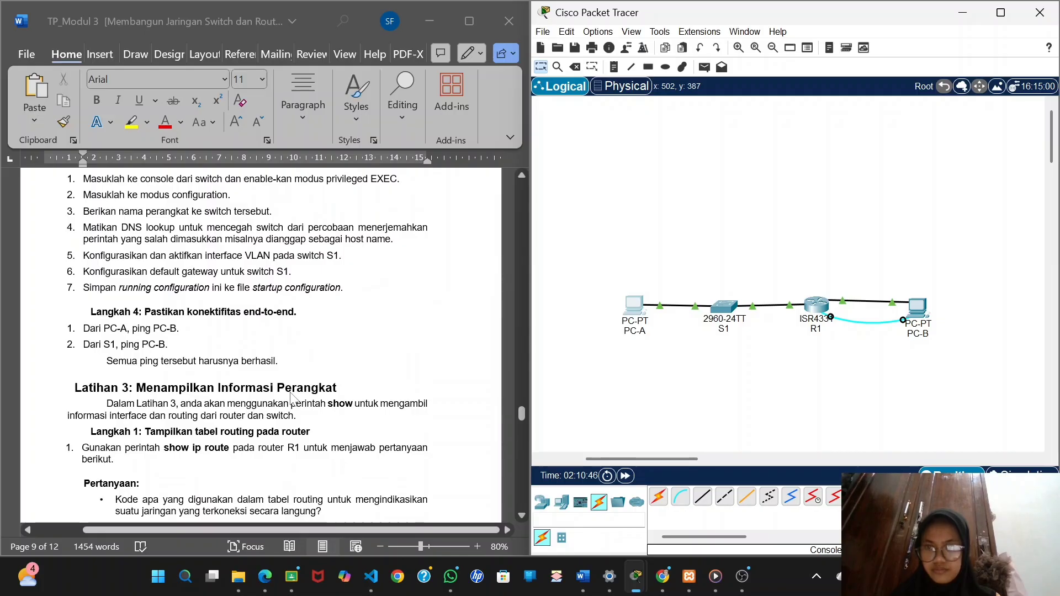
pyautogui.scroll(2, 291, 397)
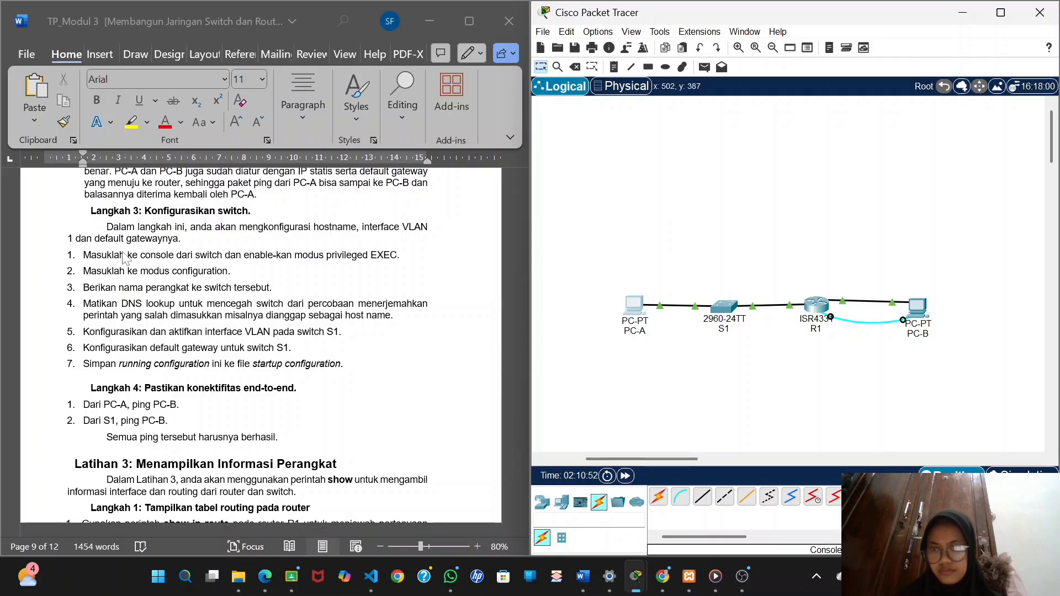
pyautogui.click(680, 500)
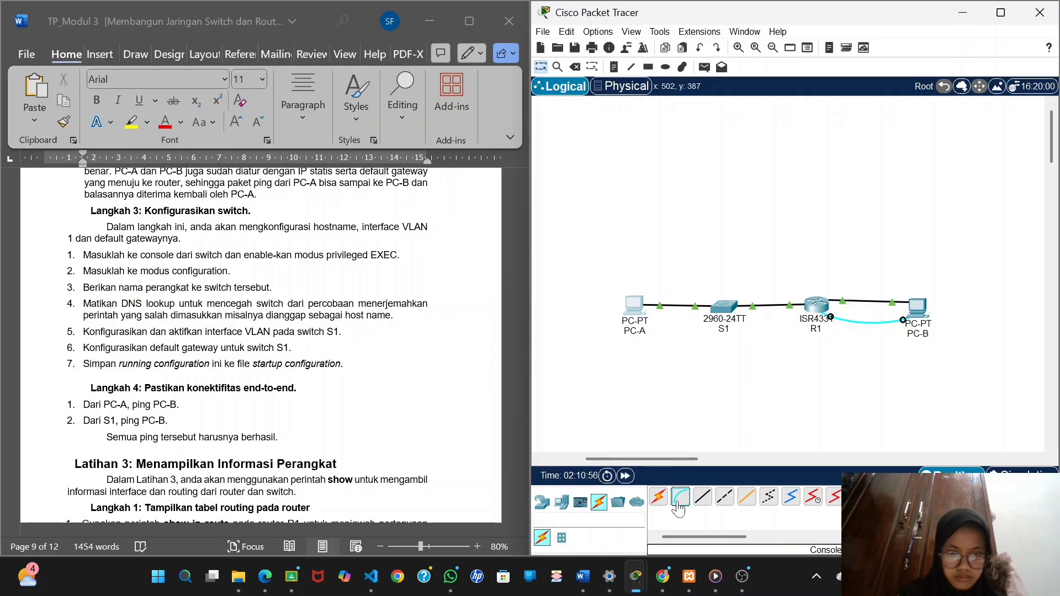
pyautogui.click(633, 307)
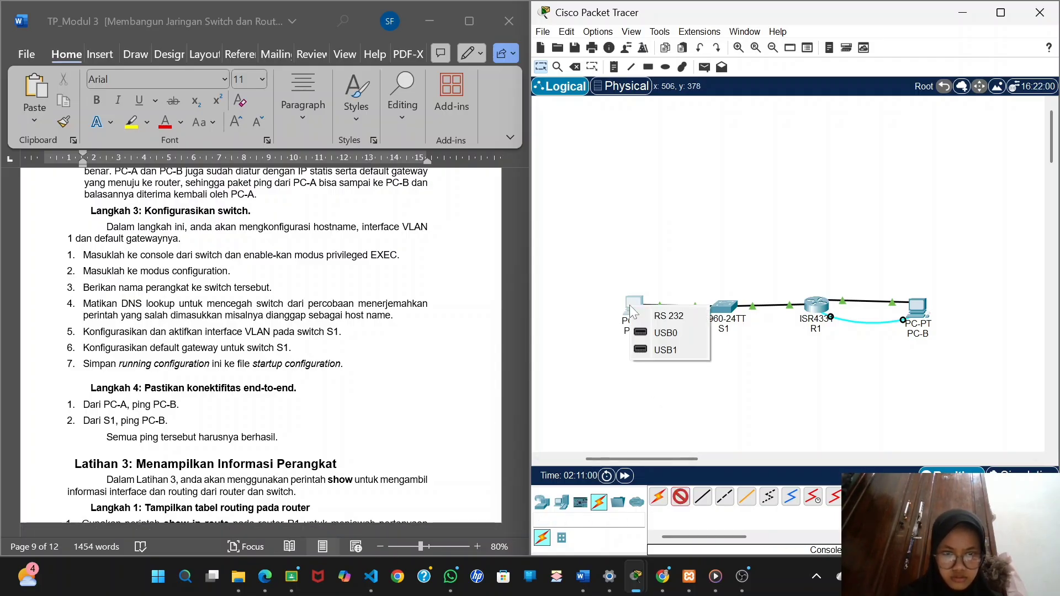
pyautogui.click(657, 310)
pyautogui.click(726, 303)
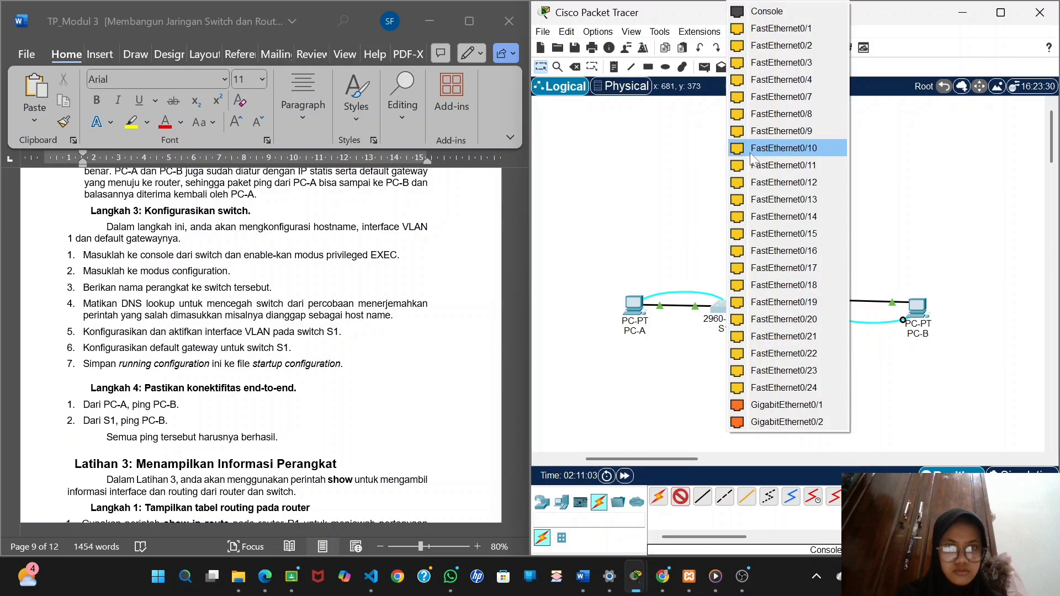
pyautogui.click(766, 12)
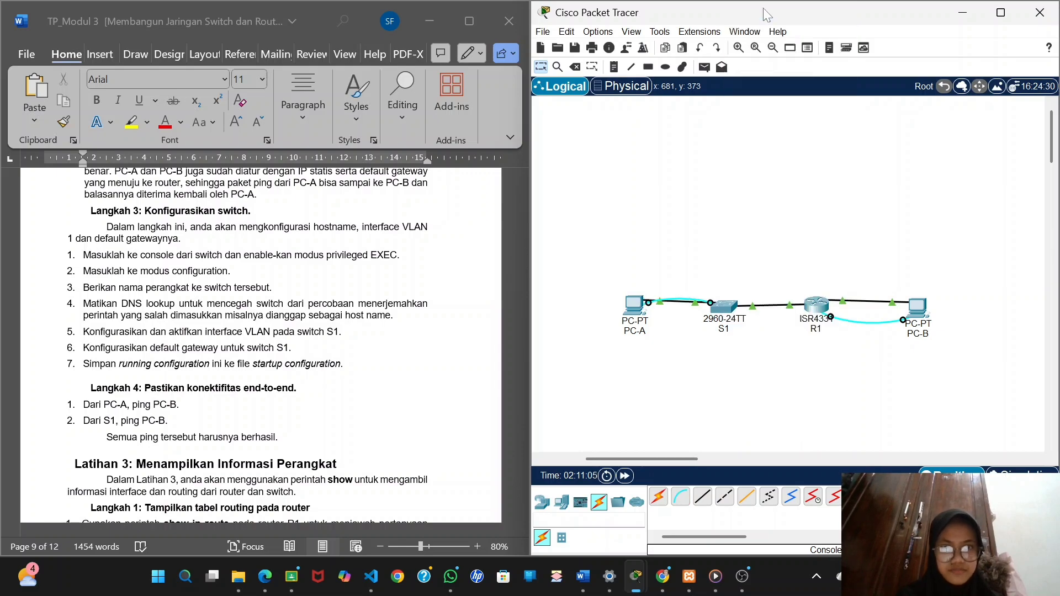
# Open a terminal session from PC-A to the switch console with the default port settings and start its command line.
pyautogui.click(634, 306)
pyautogui.click(1033, 79)
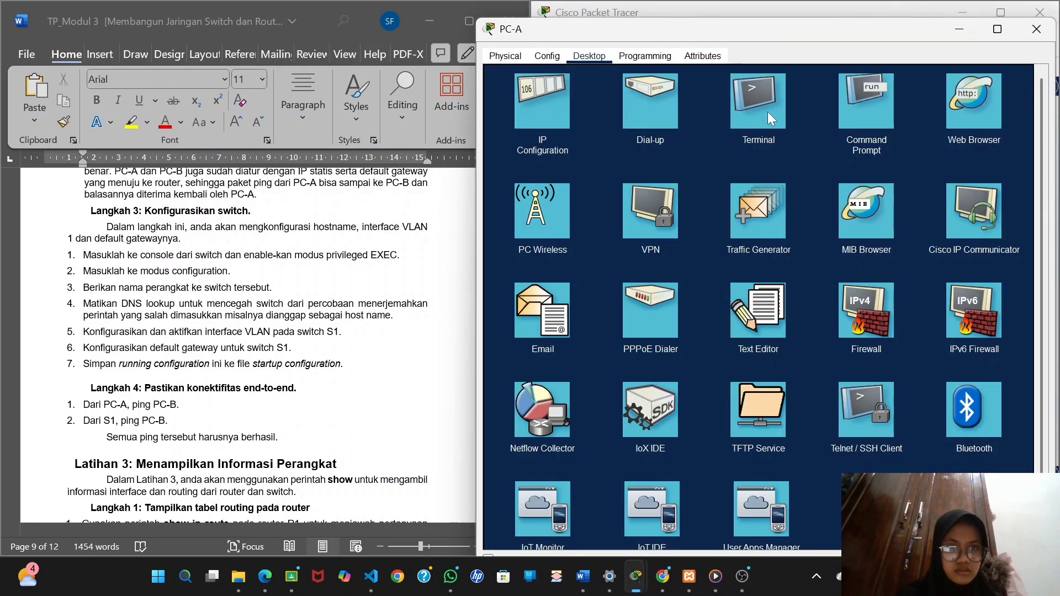
pyautogui.click(767, 111)
pyautogui.click(1003, 197)
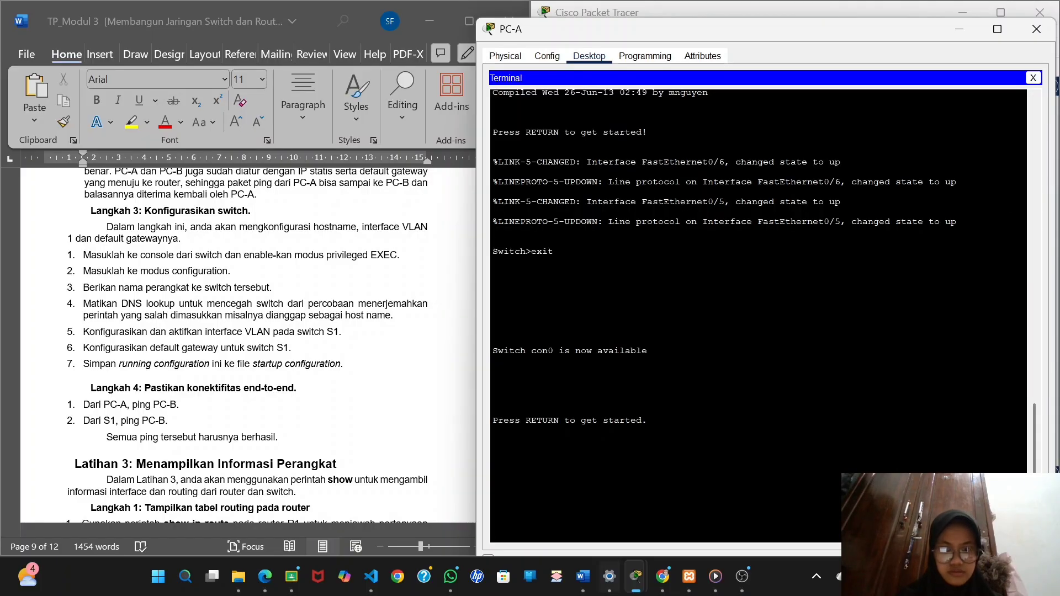
pyautogui.press('Return')
# Enter privileged EXEC mode on the switch and start global configuration from the terminal.
pyautogui.scroll(-1, 248, 342)
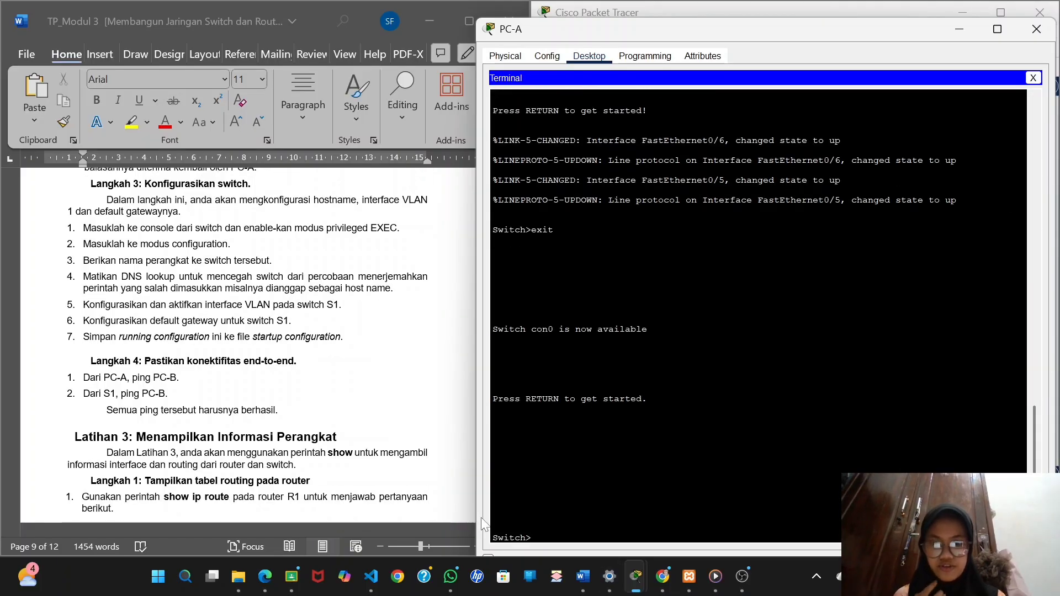
pyautogui.write('en')
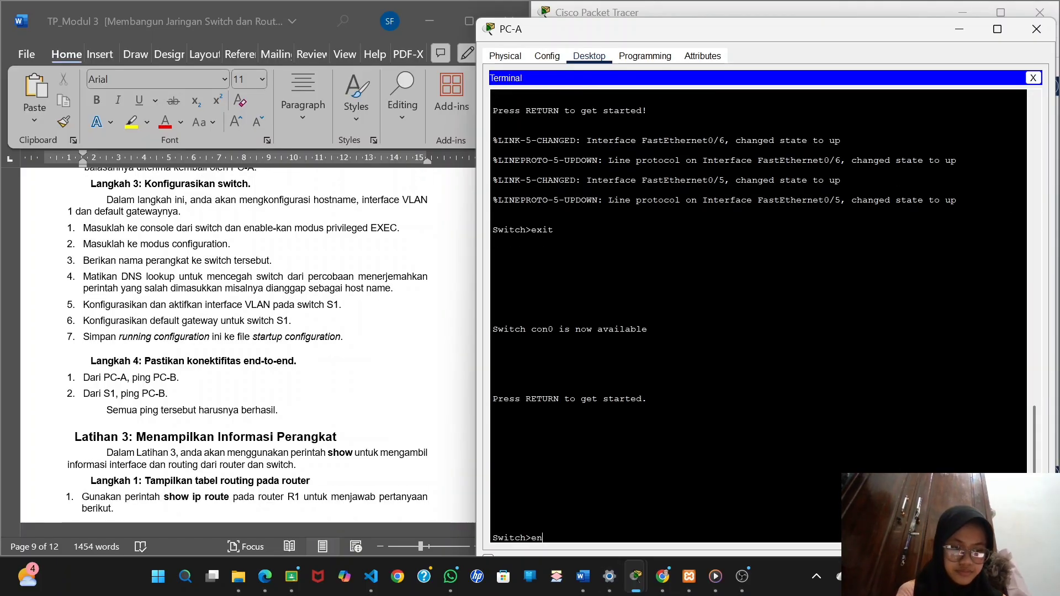
pyautogui.write('able')
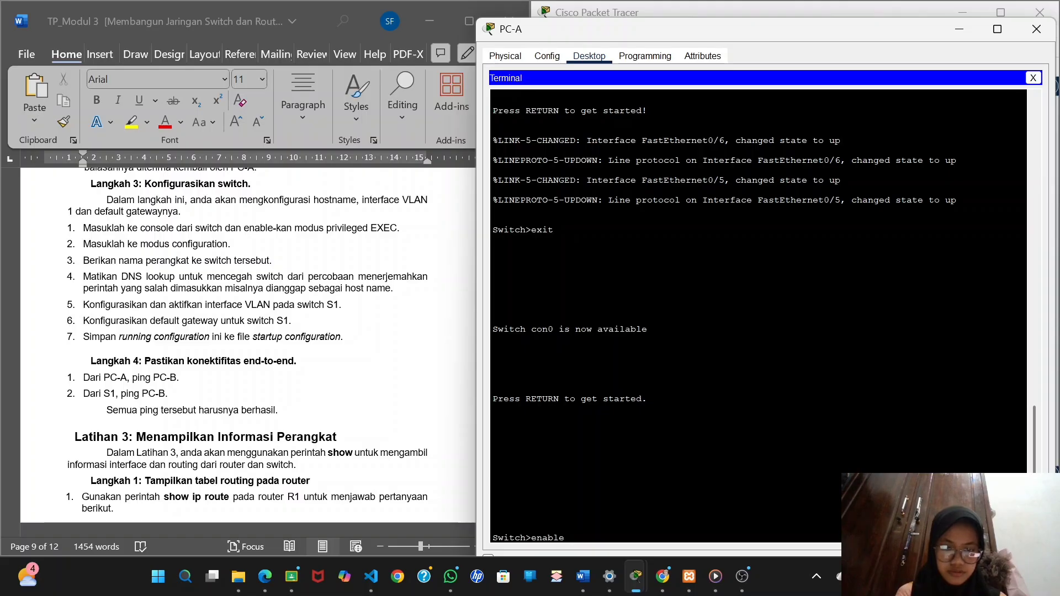
pyautogui.press('Return')
pyautogui.write('conf')
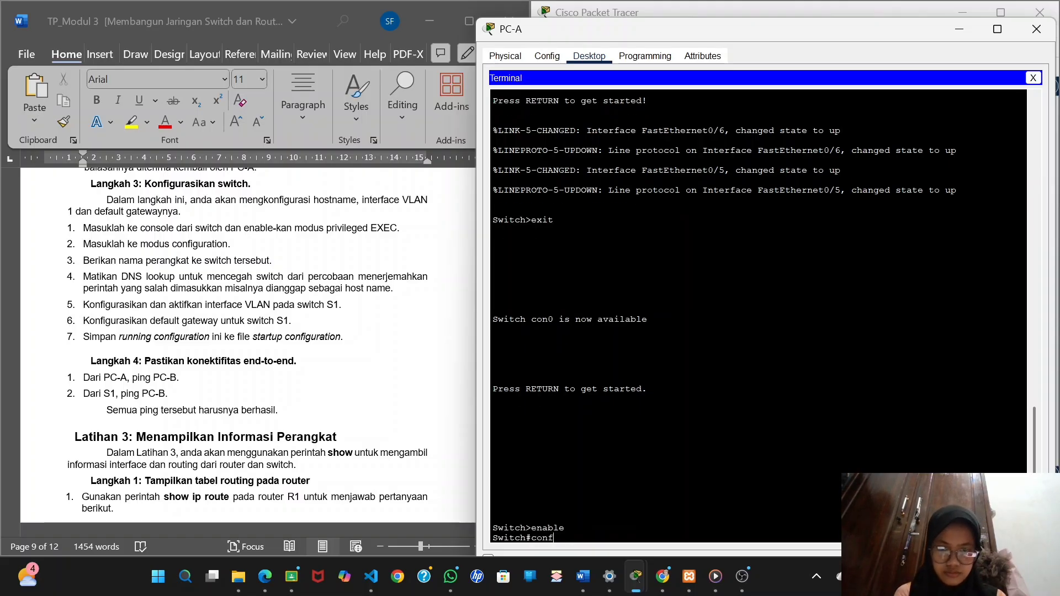
pyautogui.write('igure terminal')
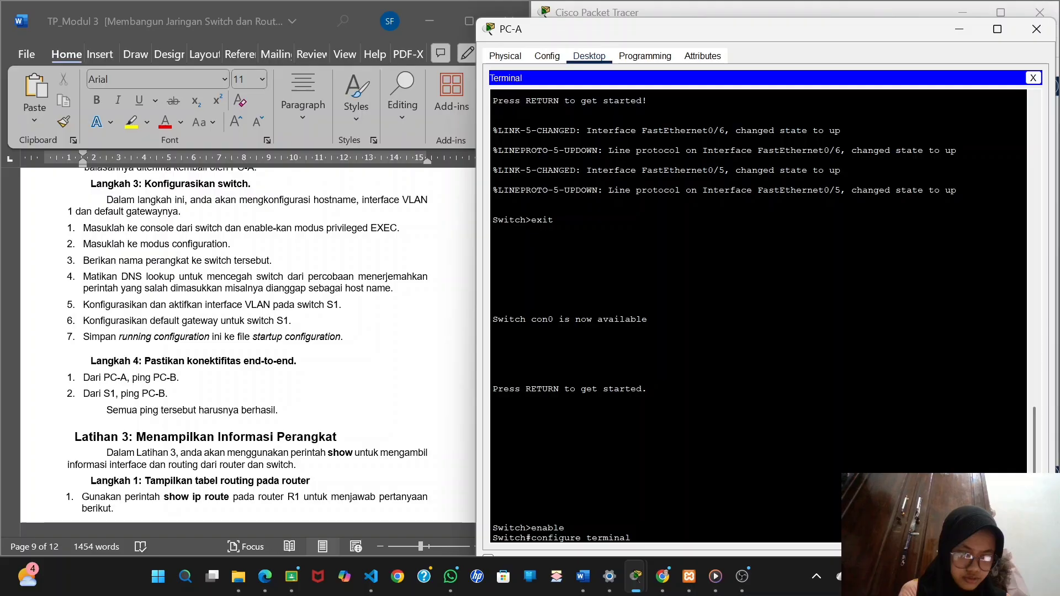
pyautogui.press('Return')
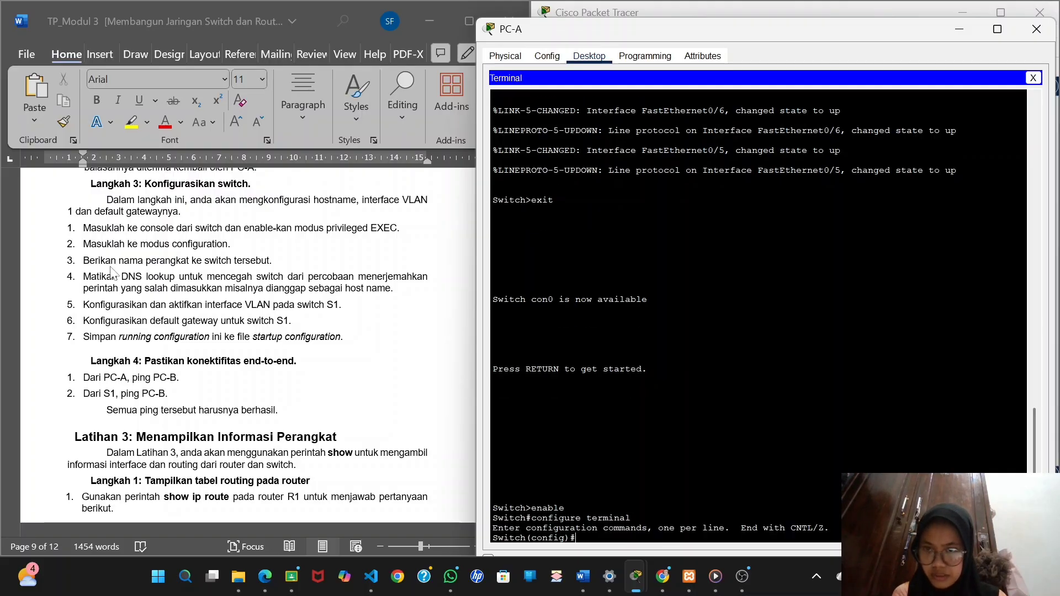
# Set the switch's hostname to S1.
pyautogui.write('hostname')
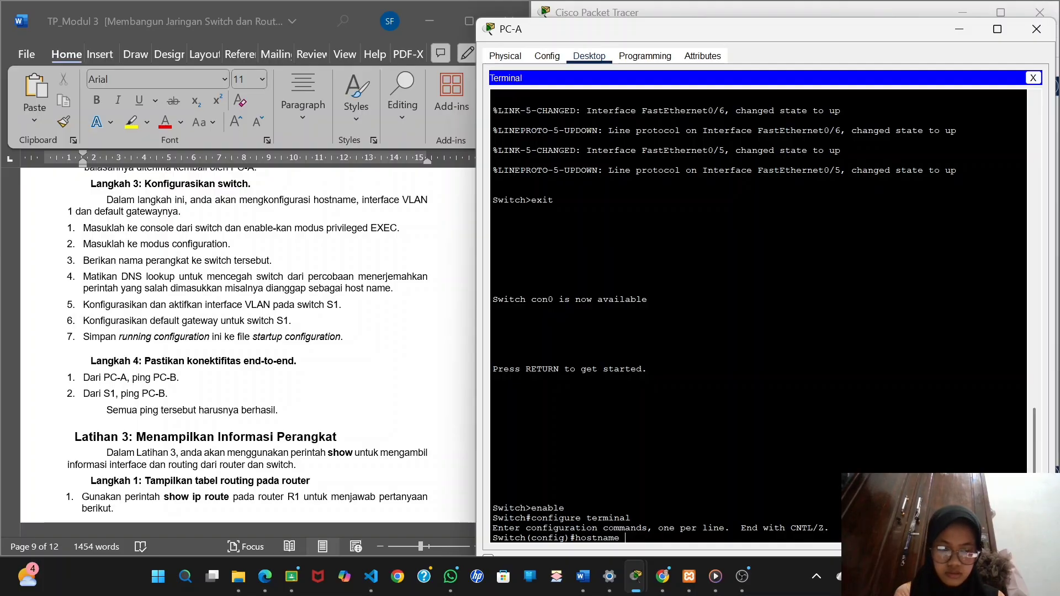
pyautogui.write(' S1')
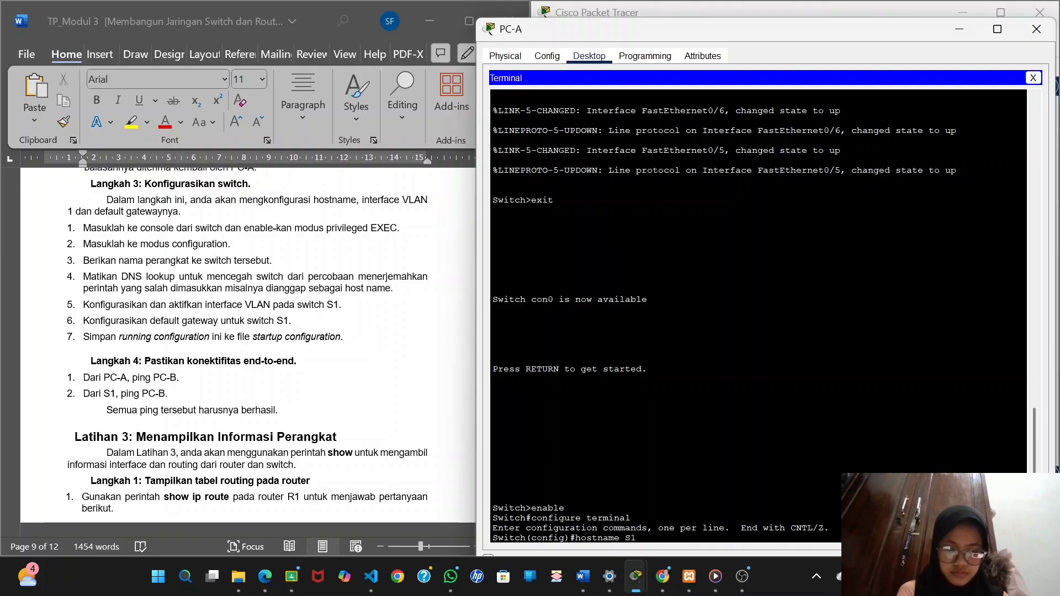
pyautogui.press('Return')
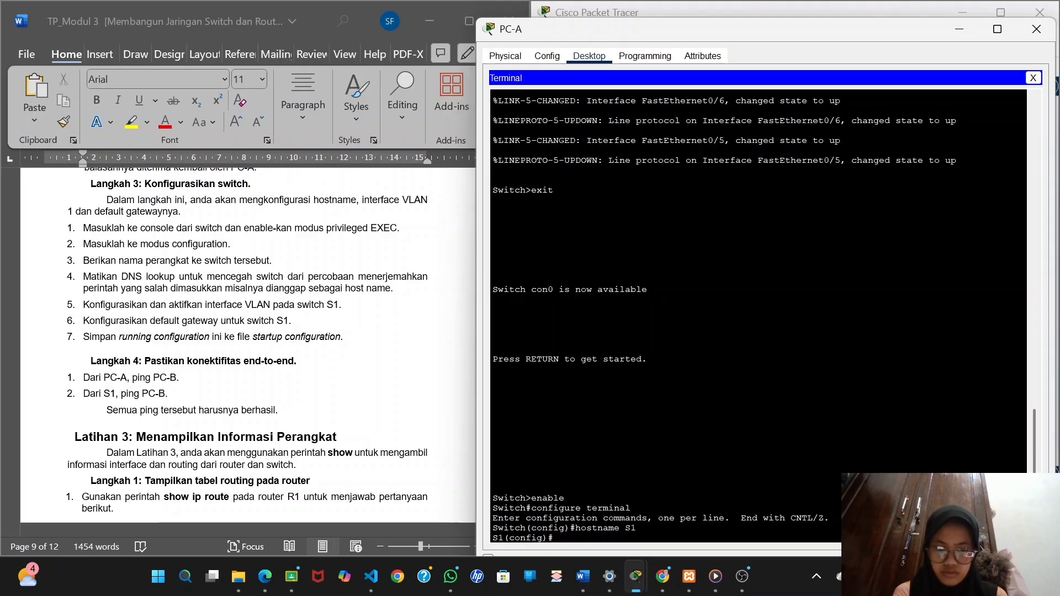
# Disable DNS lookup on S1 with the no ip domain-lookup command.
pyautogui.write('ip')
pyautogui.press('BackSpace')
pyautogui.press('BackSpace')
pyautogui.write('no ')
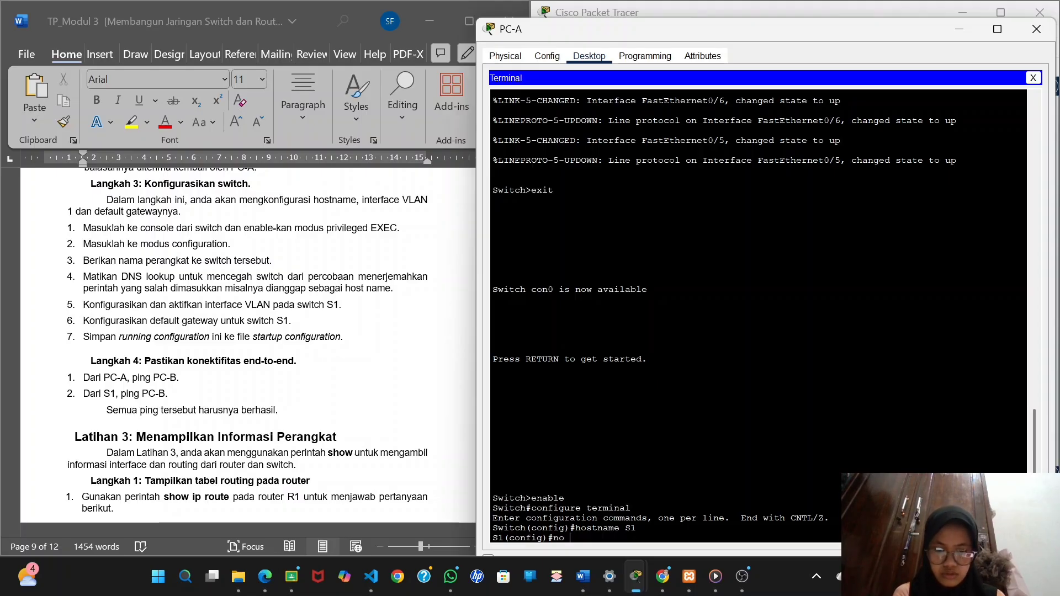
pyautogui.write('ip domain')
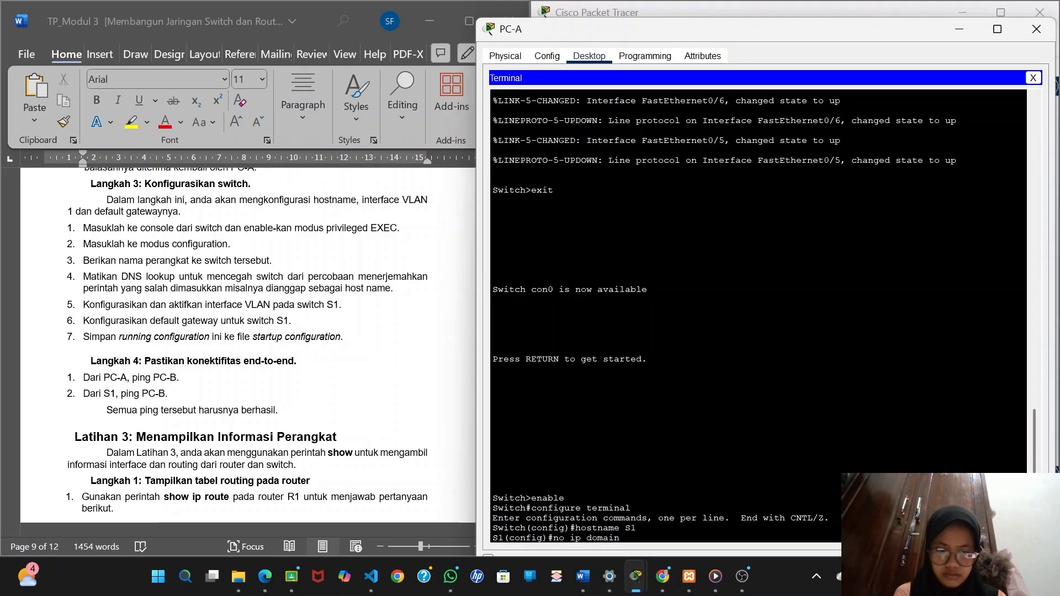
pyautogui.write('-lookup')
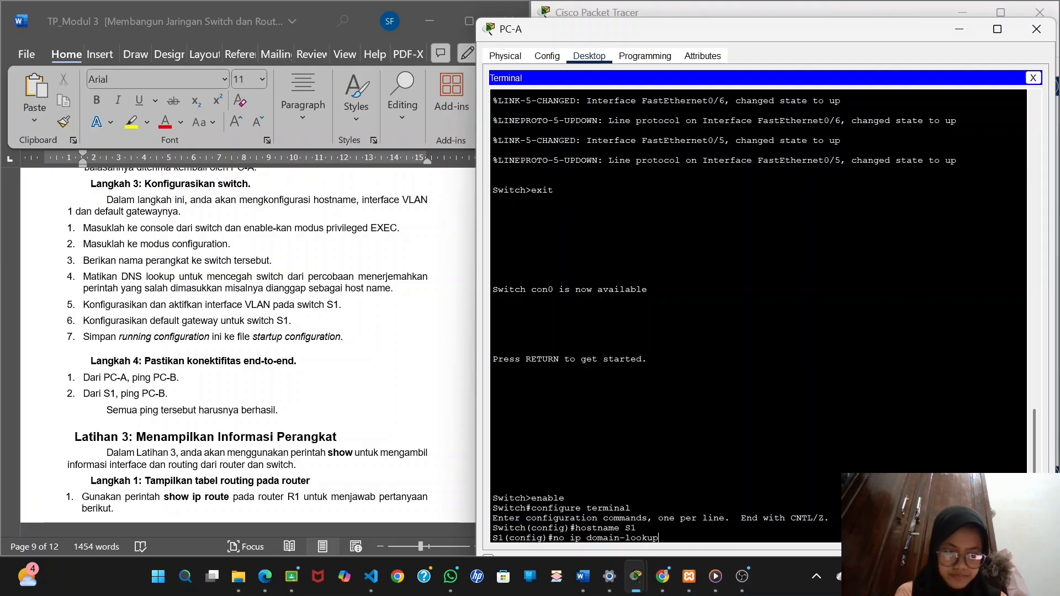
pyautogui.press('Return')
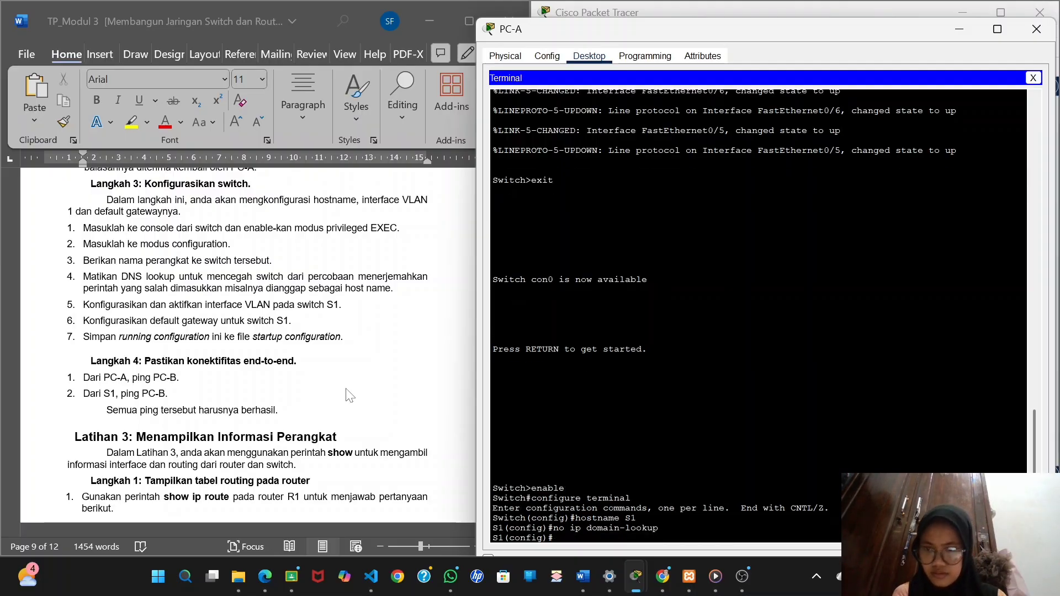
# Enter interface configuration for VLAN 1 on S1, following item 5 of Langkah 3.
pyautogui.scroll(-1, 349, 395)
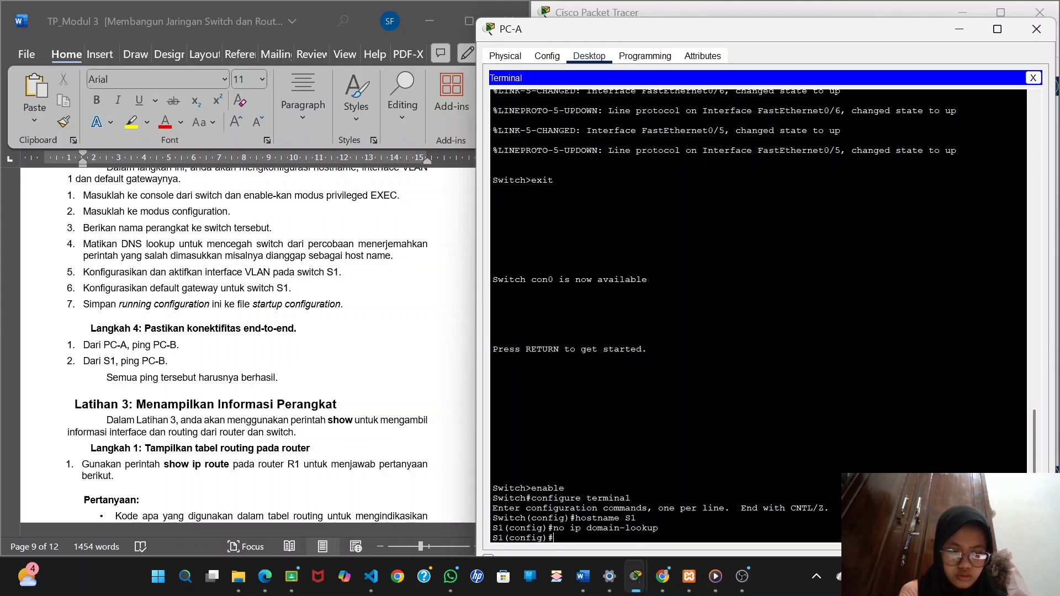
pyautogui.write('interface')
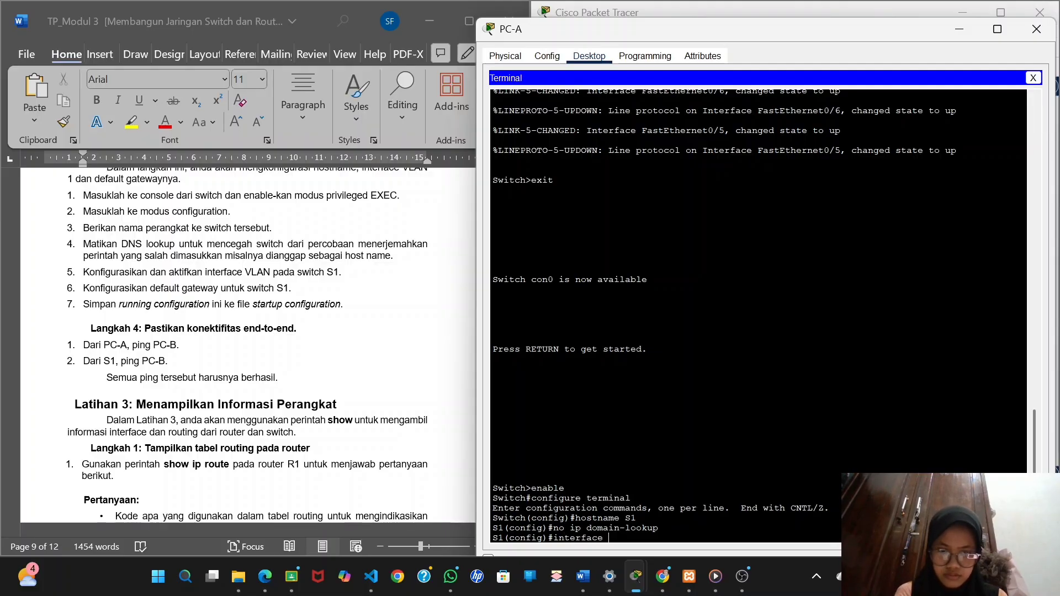
pyautogui.write(' vlan 1')
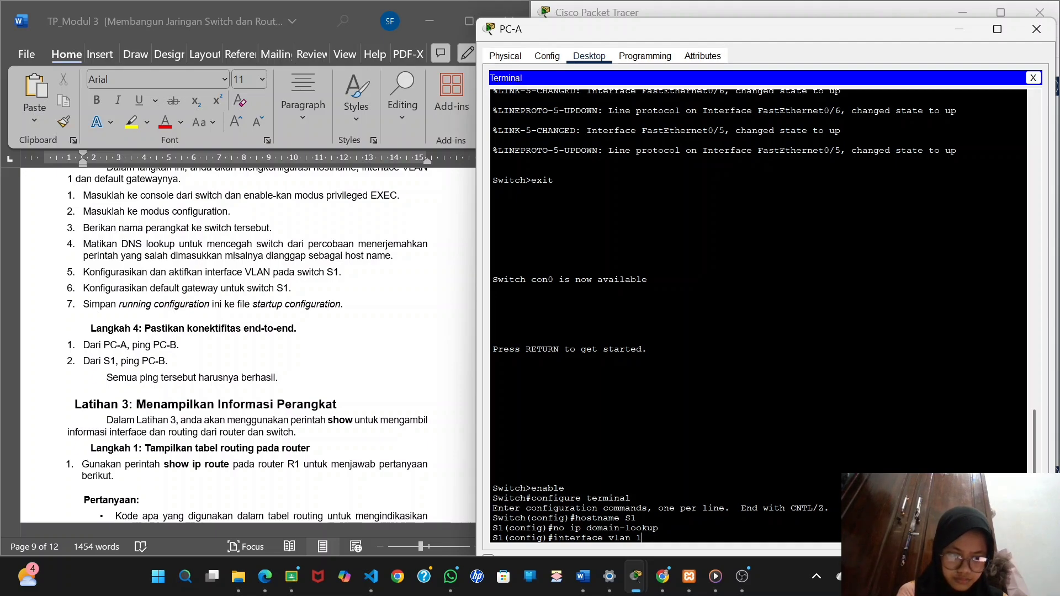
pyautogui.press('Return')
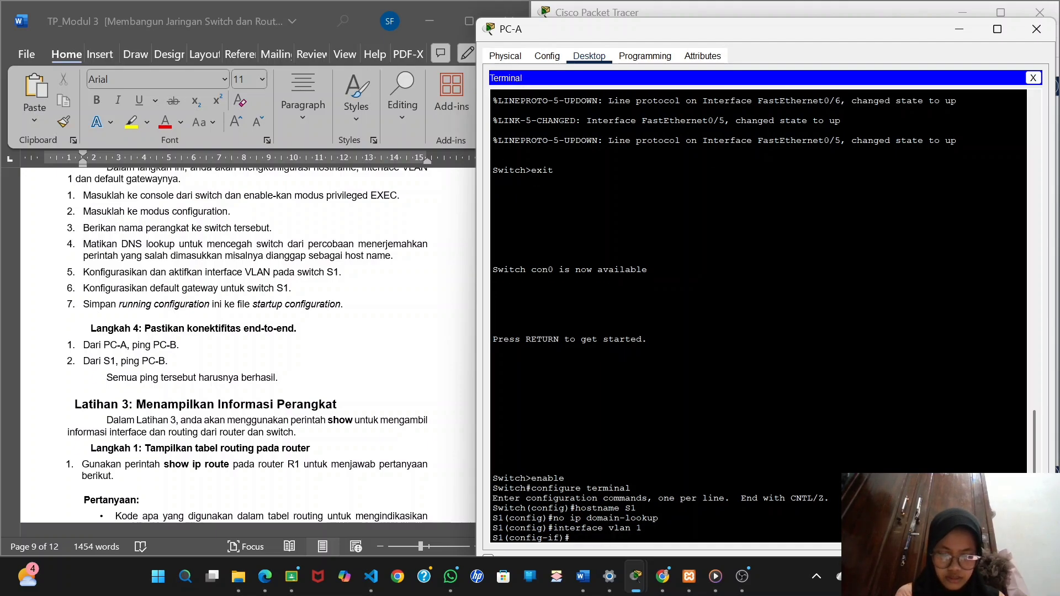
# Assign VLAN 1 the IP address 192.168.1.2, copied from the Word document's Tabel Pengalamatan, with subnet mask 255.255.255.0.
pyautogui.write('ip')
pyautogui.scroll(-5, 255, 279)
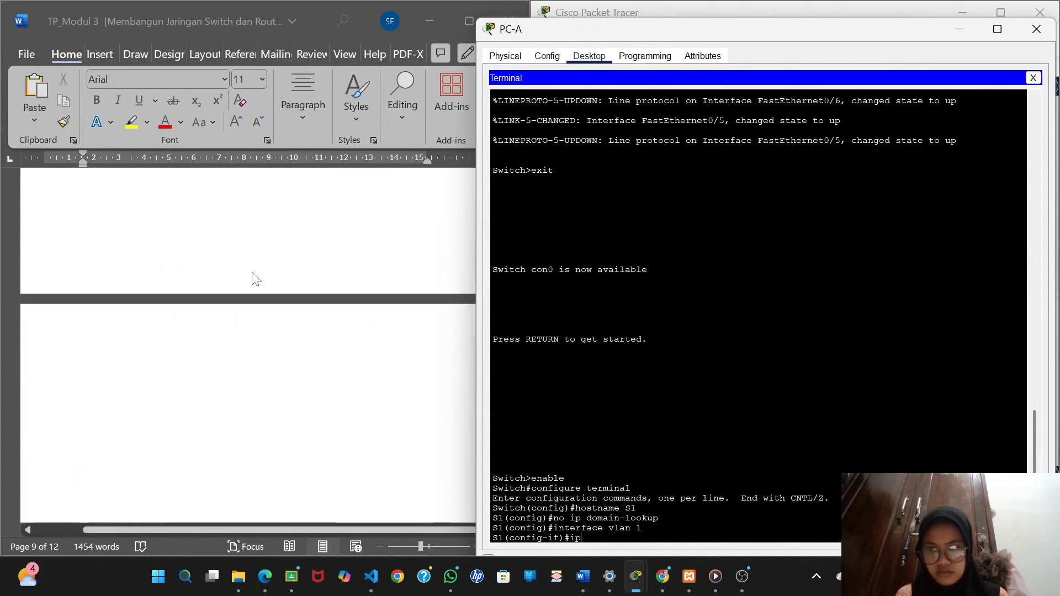
pyautogui.scroll(-15, 255, 279)
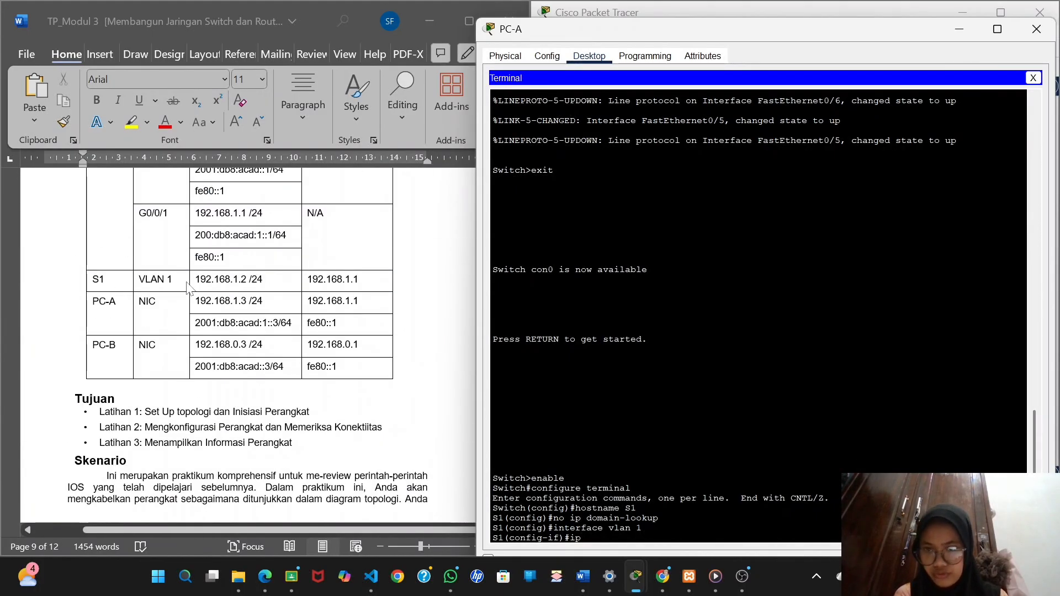
pyautogui.scroll(3, 186, 283)
pyautogui.click(203, 361)
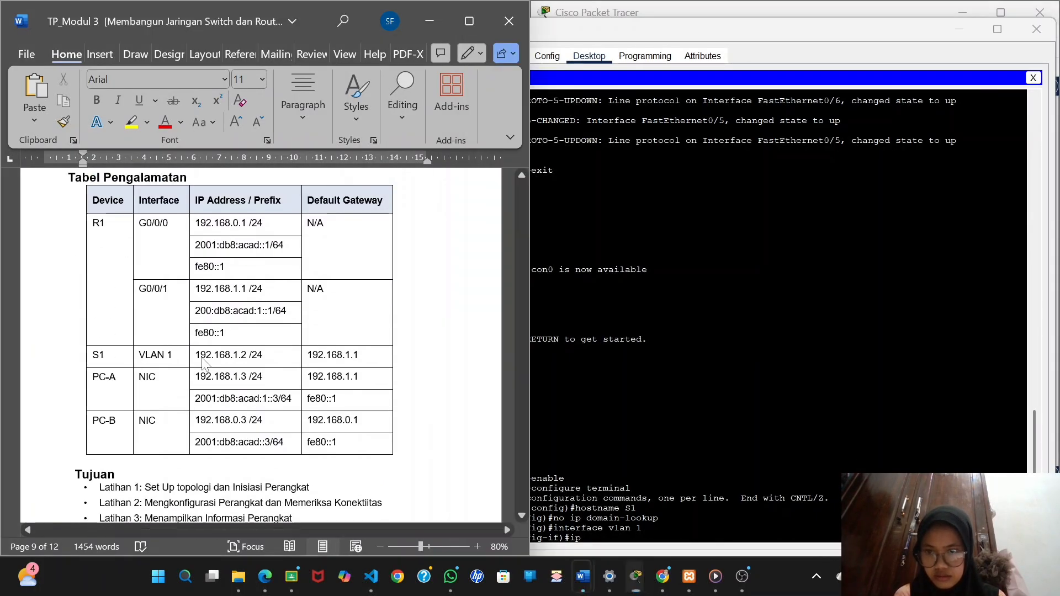
pyautogui.moveTo(195, 355); pyautogui.dragTo(247, 358)
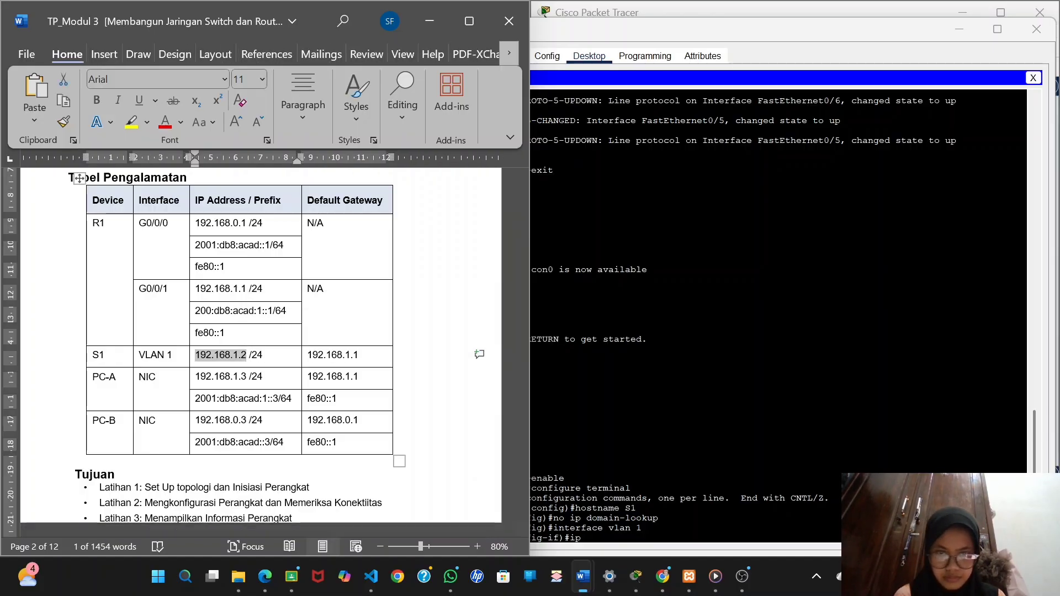
pyautogui.click(607, 378)
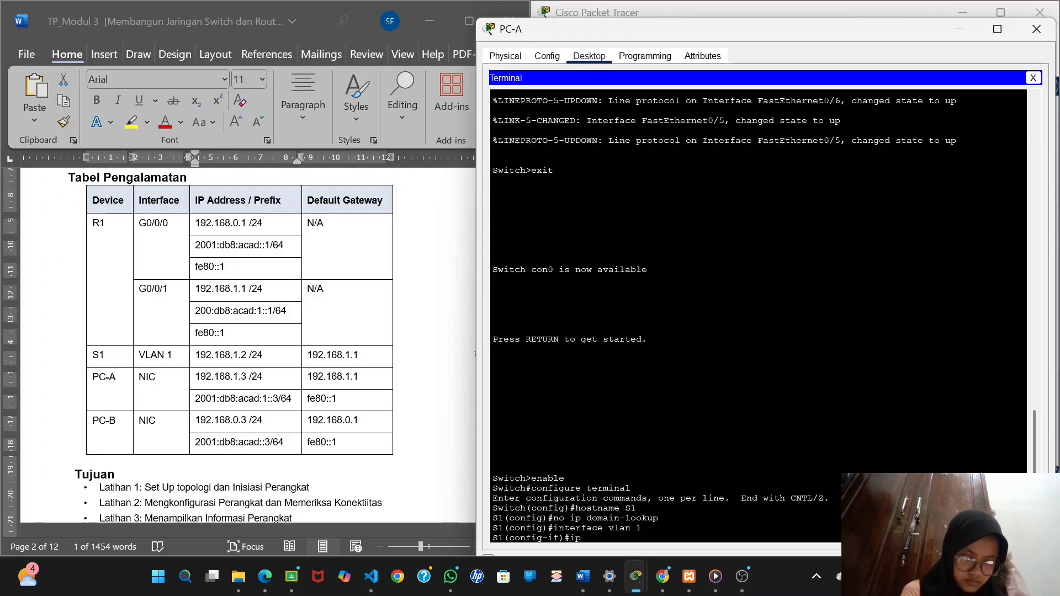
pyautogui.write('address')
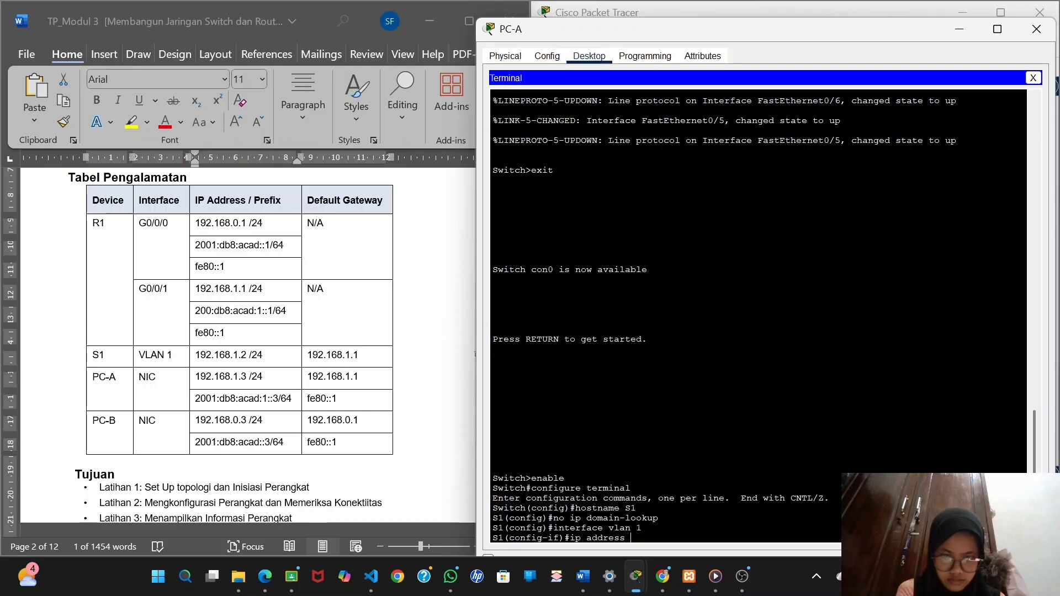
pyautogui.rightClick(631, 538)
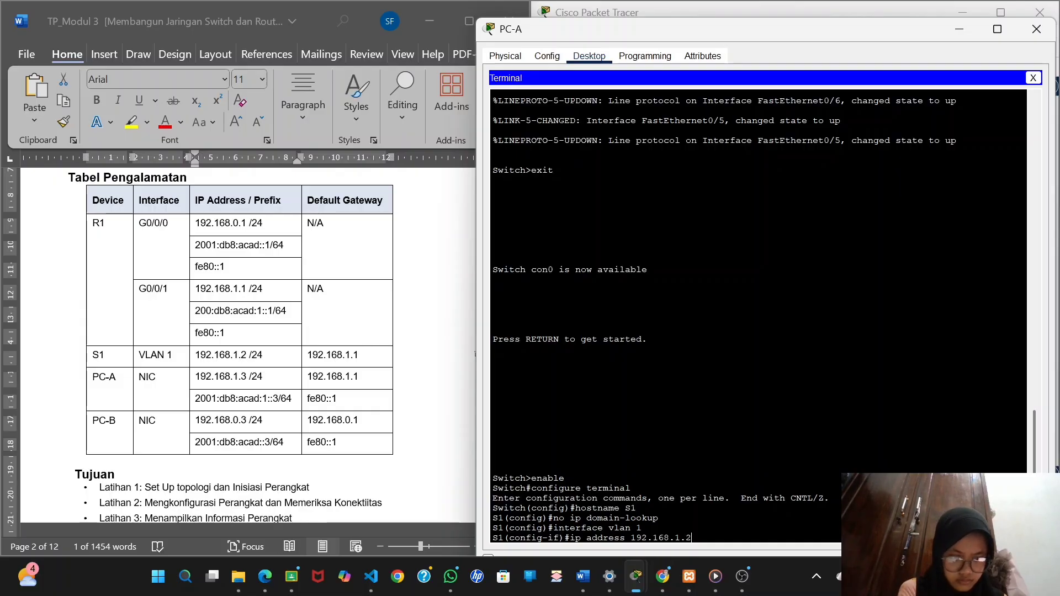
pyautogui.write('255.255.')
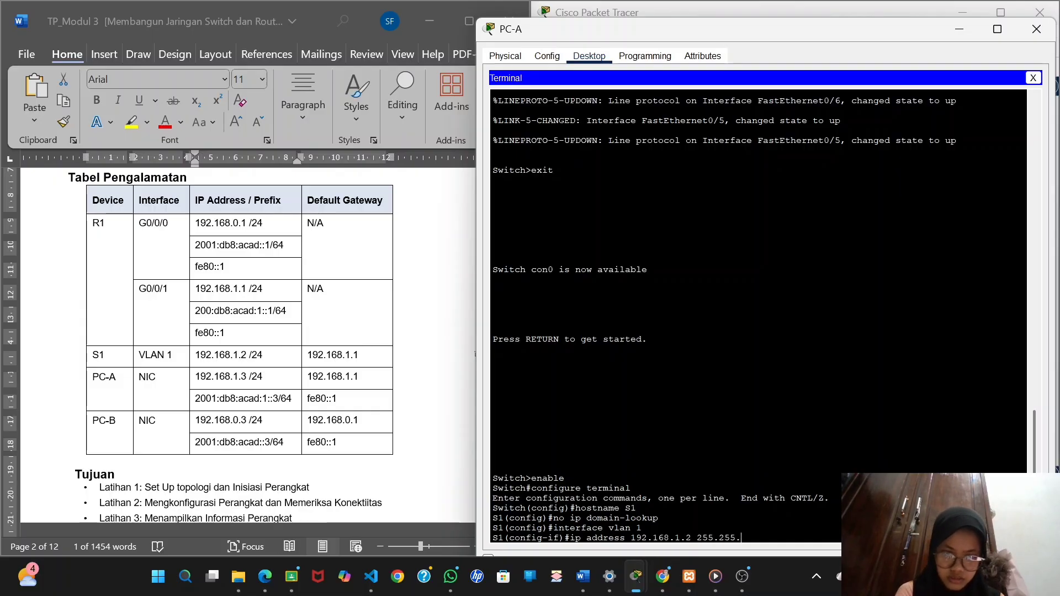
pyautogui.write('255.')
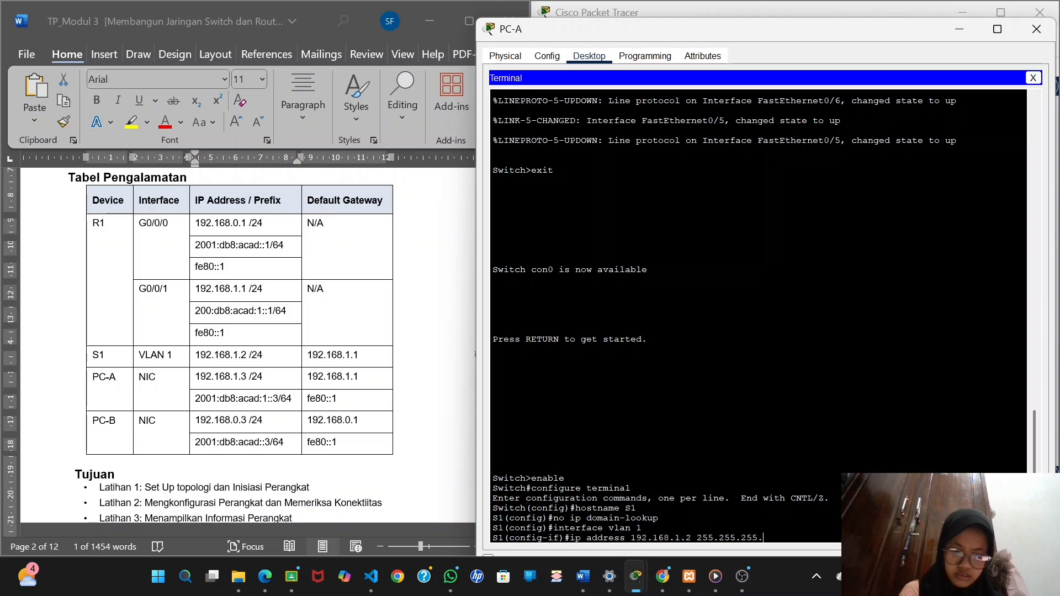
pyautogui.write('0')
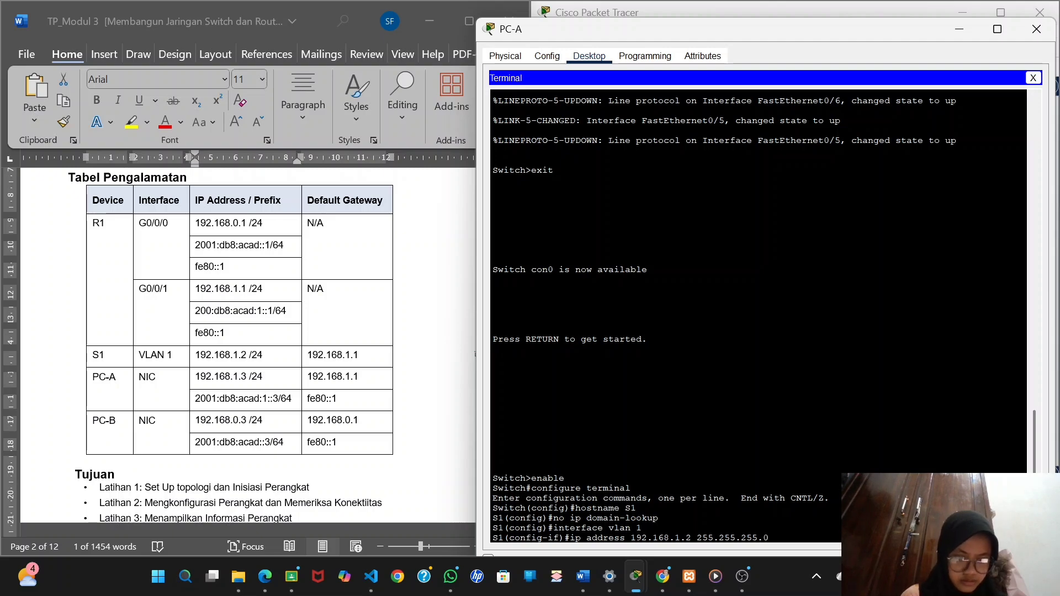
pyautogui.press('Return')
# Activate the VLAN 1 interface with no shutdown and return to S1's global configuration mode.
pyautogui.write('no sh')
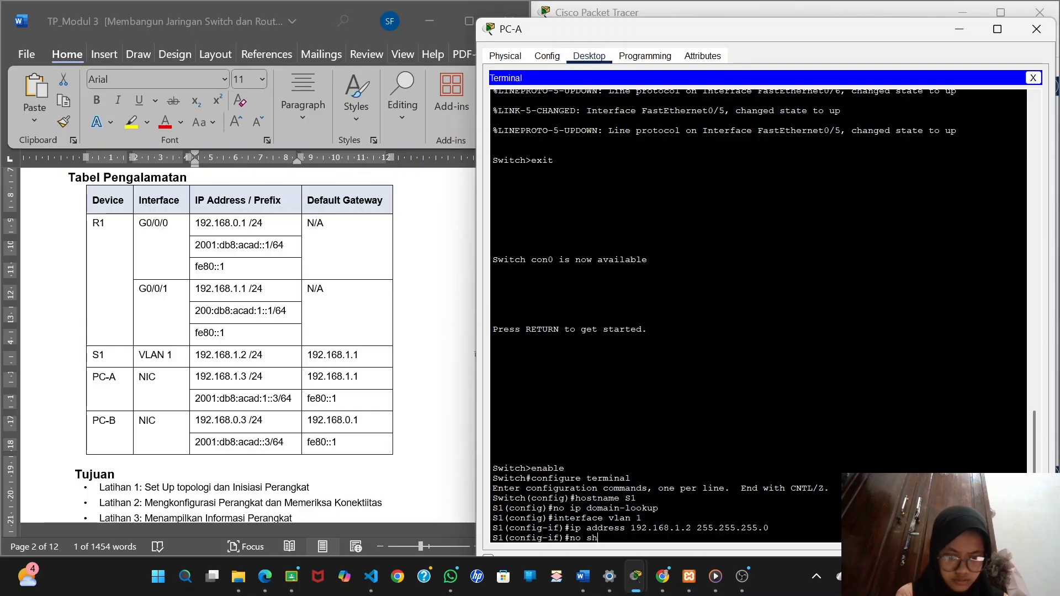
pyautogui.write('utdown')
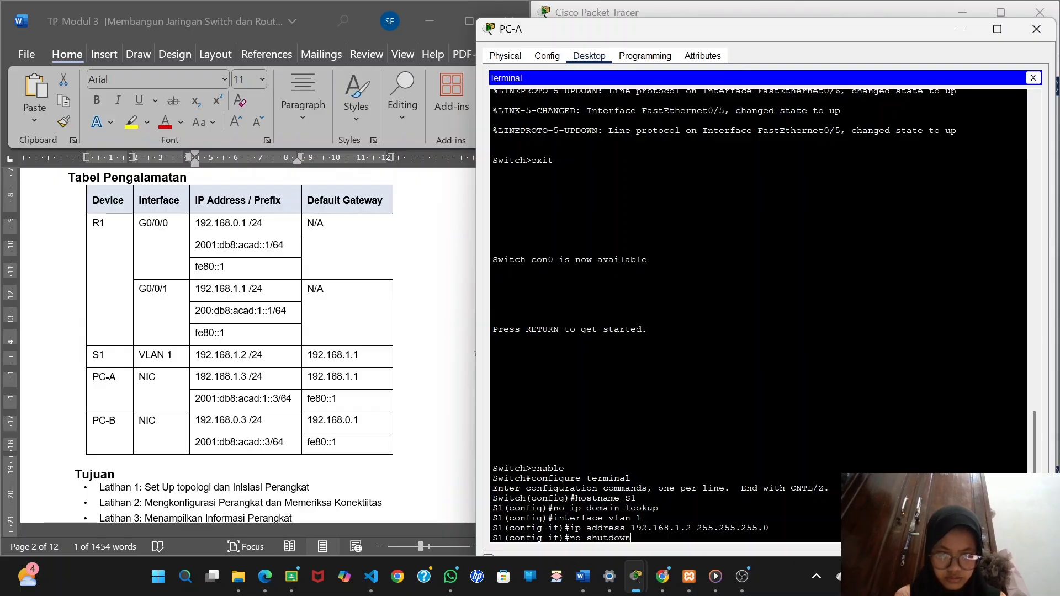
pyautogui.press('Return')
pyautogui.press('Return')
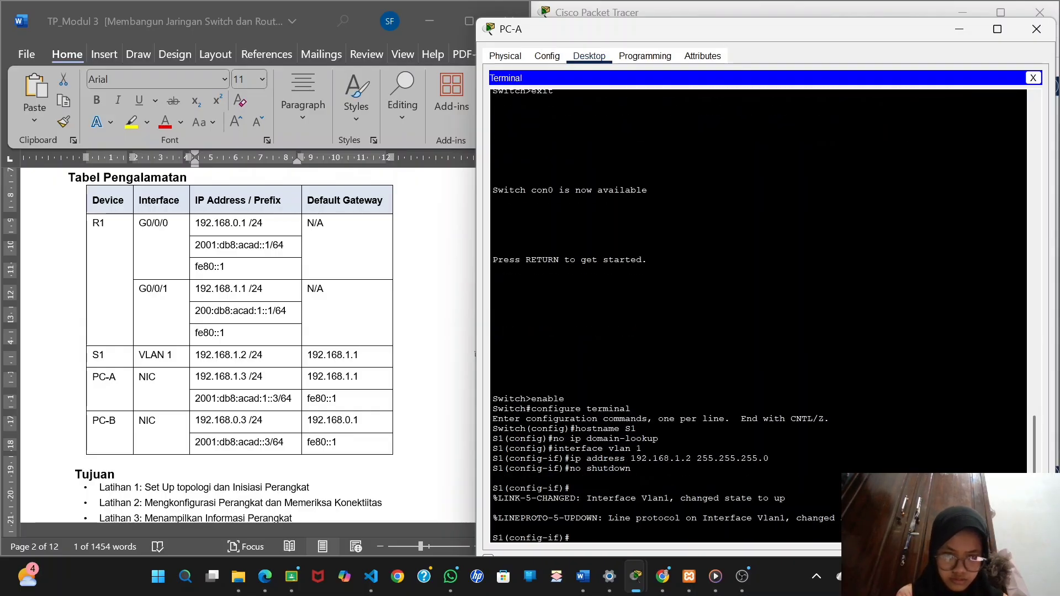
pyautogui.write('exit')
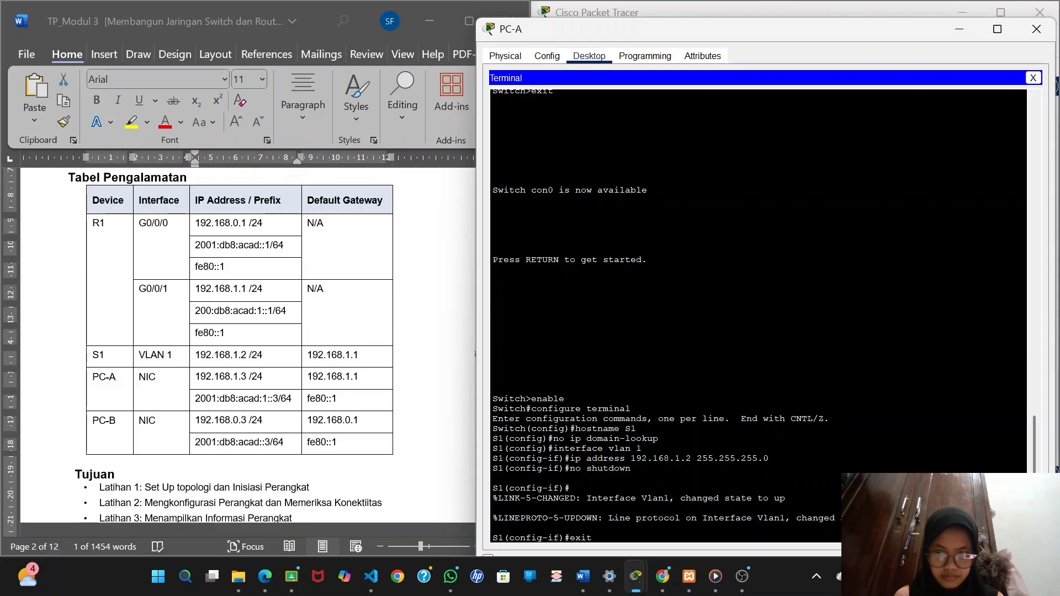
pyautogui.press('Return')
# Try to set S1's default gateway to 192.168.1.1 from global configuration mode, following item 6 of Langkah 3 in the Word document.
pyautogui.scroll(-15, 380, 429)
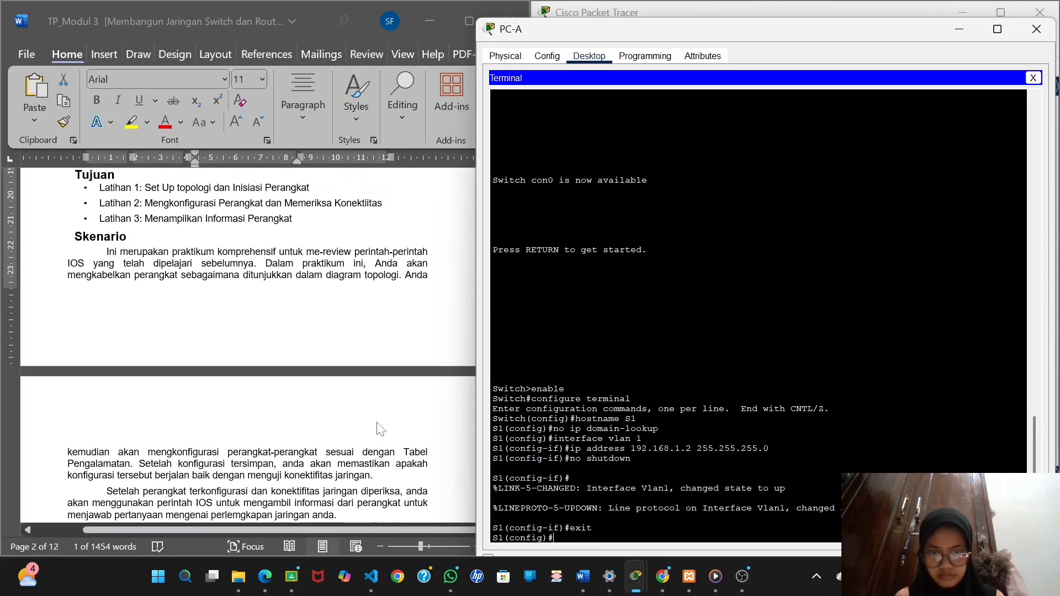
pyautogui.scroll(-5, 380, 430)
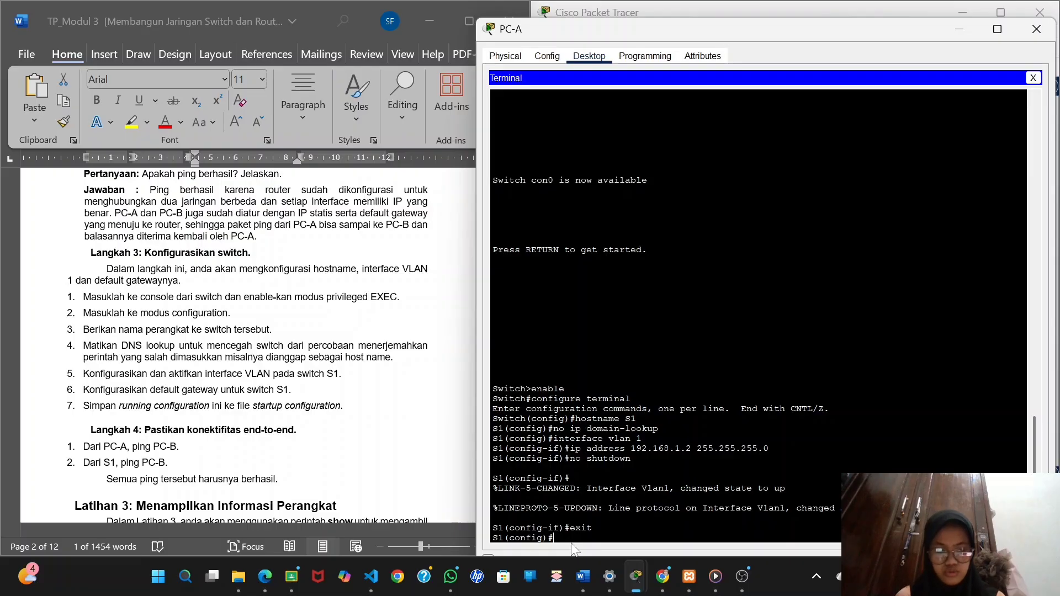
pyautogui.write('ip')
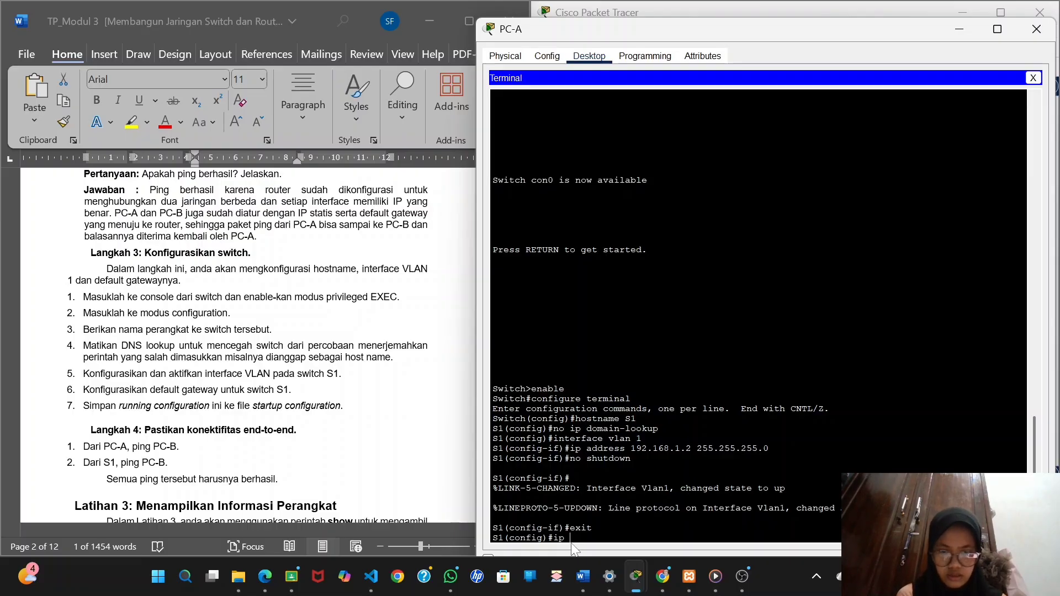
pyautogui.write(' de')
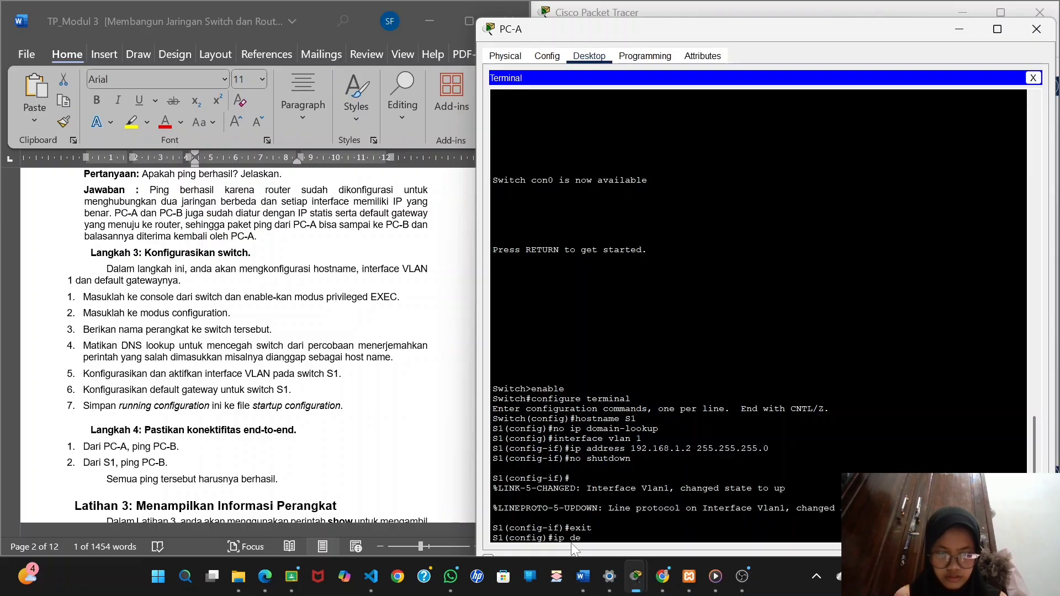
pyautogui.write('falut')
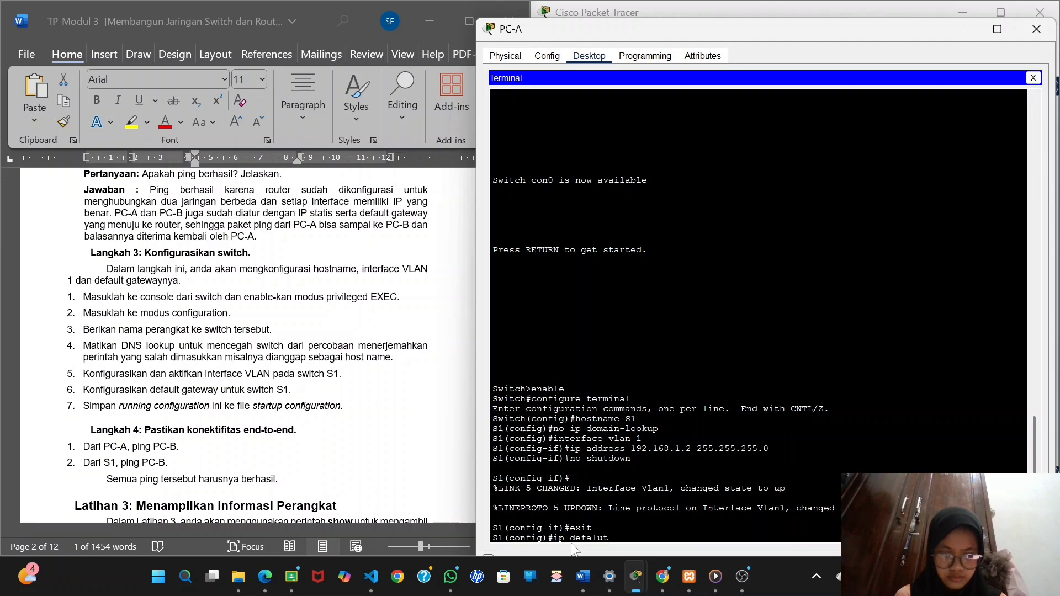
pyautogui.write('-gateway')
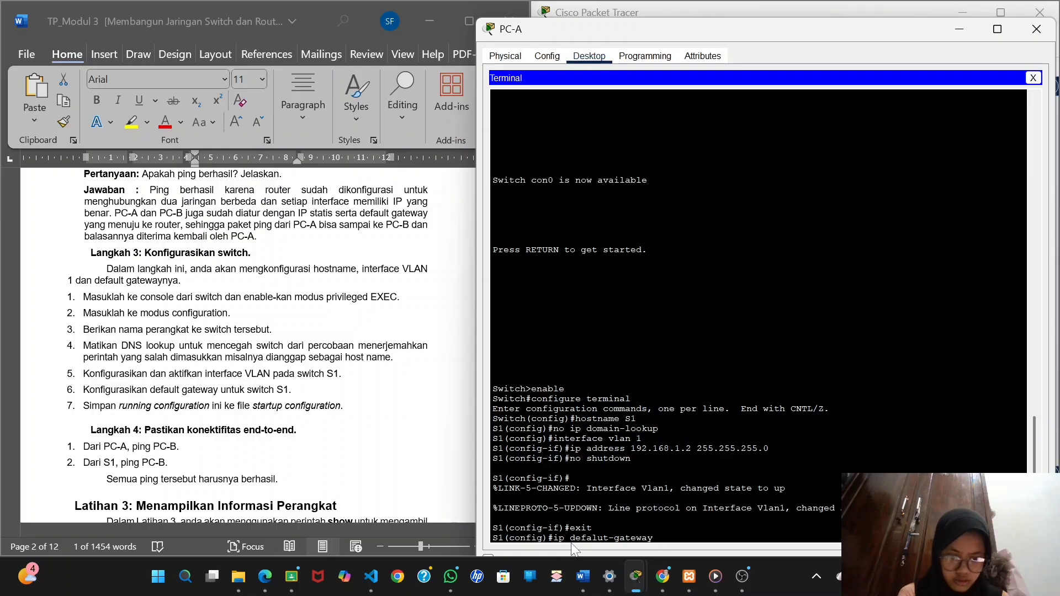
pyautogui.write(' 192.')
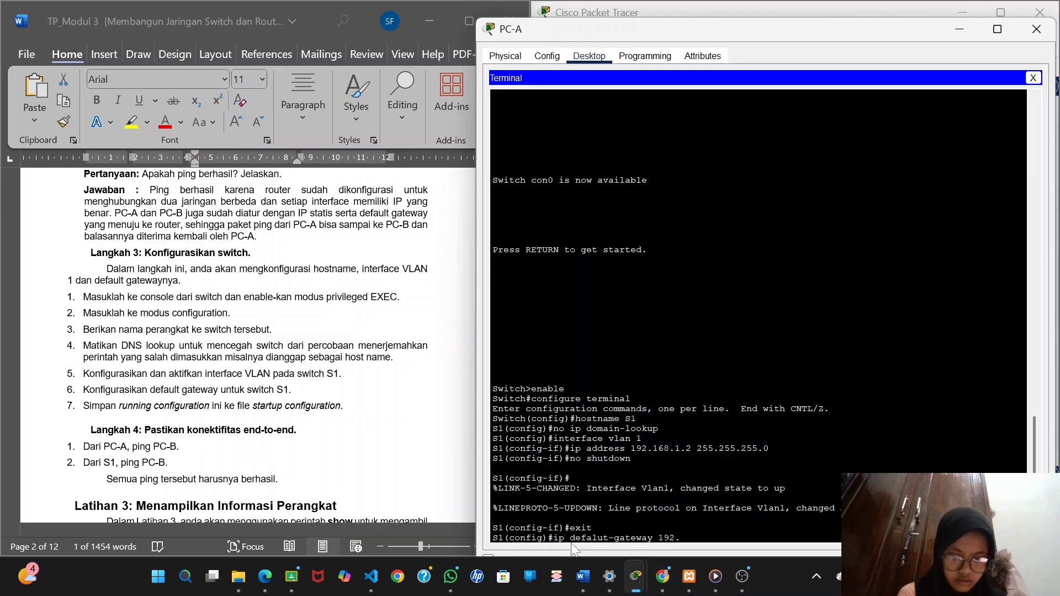
pyautogui.write('168.')
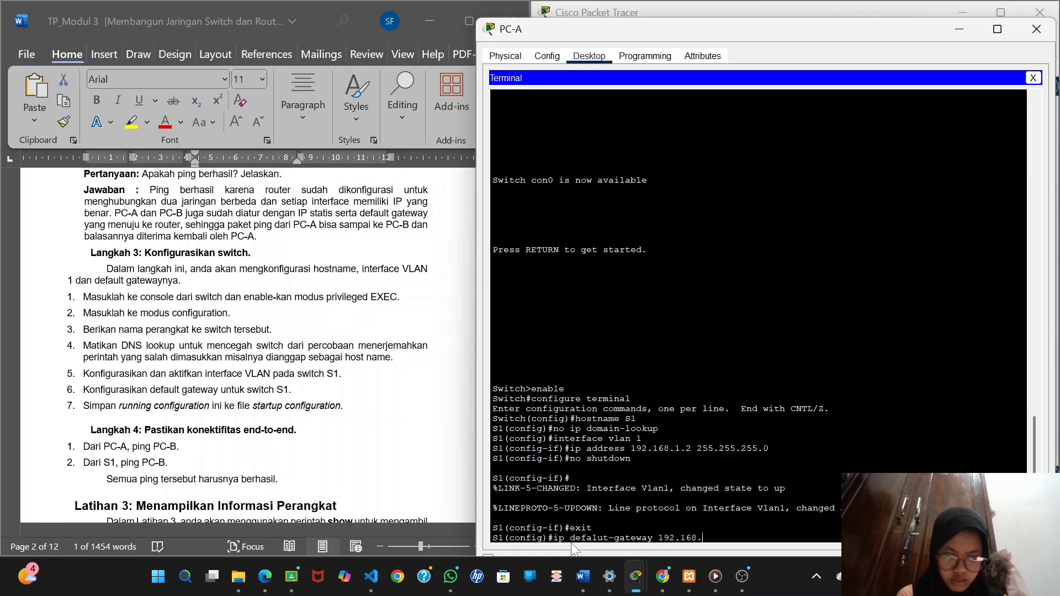
pyautogui.write('1.1')
pyautogui.press('Return')
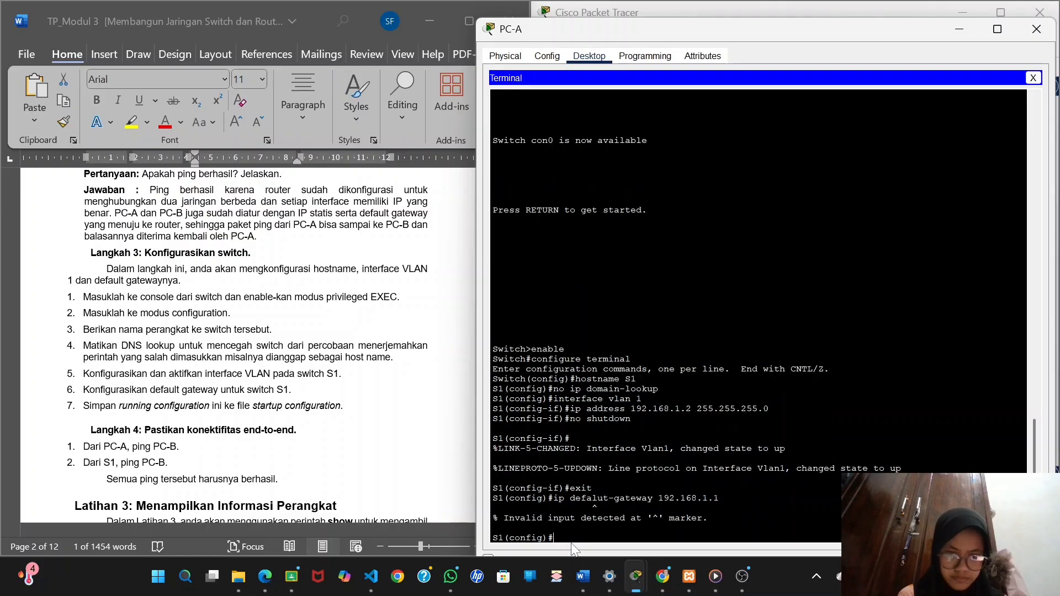
# Set S1's default gateway to 192.168.1.1 with the ip default-gateway command.
pyautogui.write('ip')
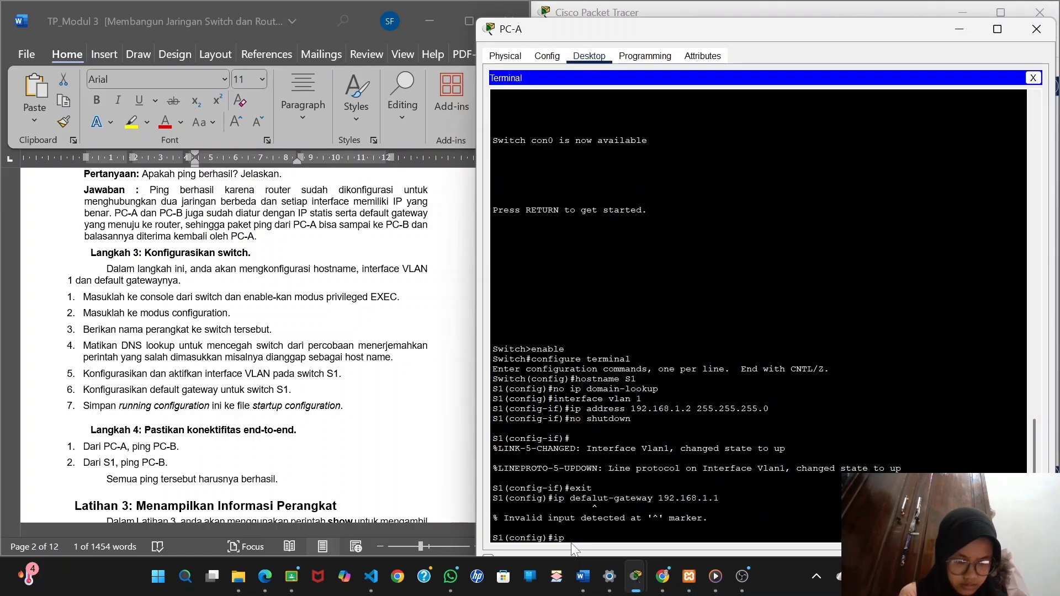
pyautogui.write(' default')
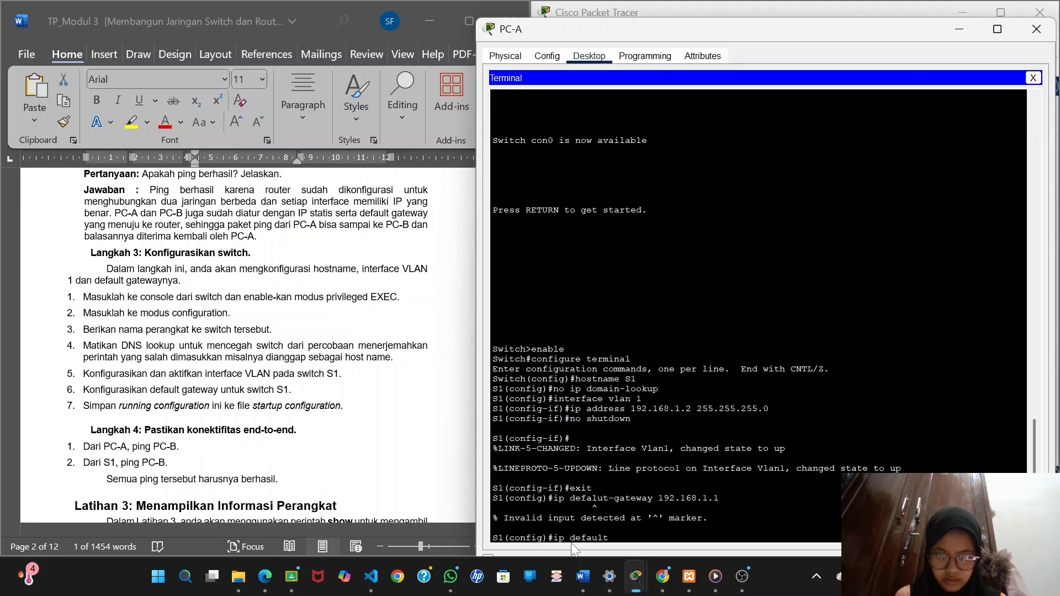
pyautogui.write('-')
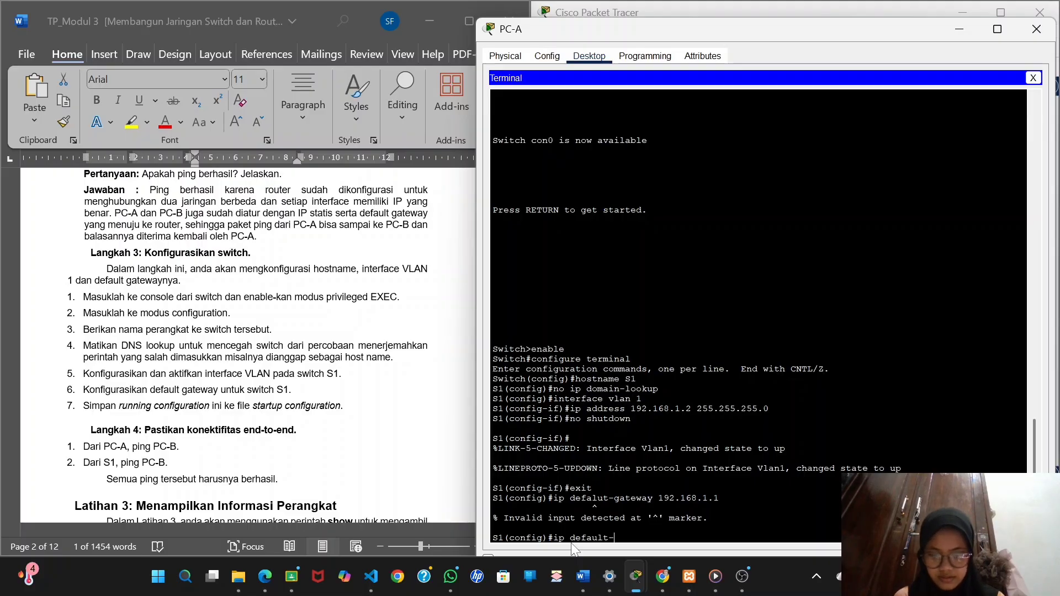
pyautogui.write('gateway 19')
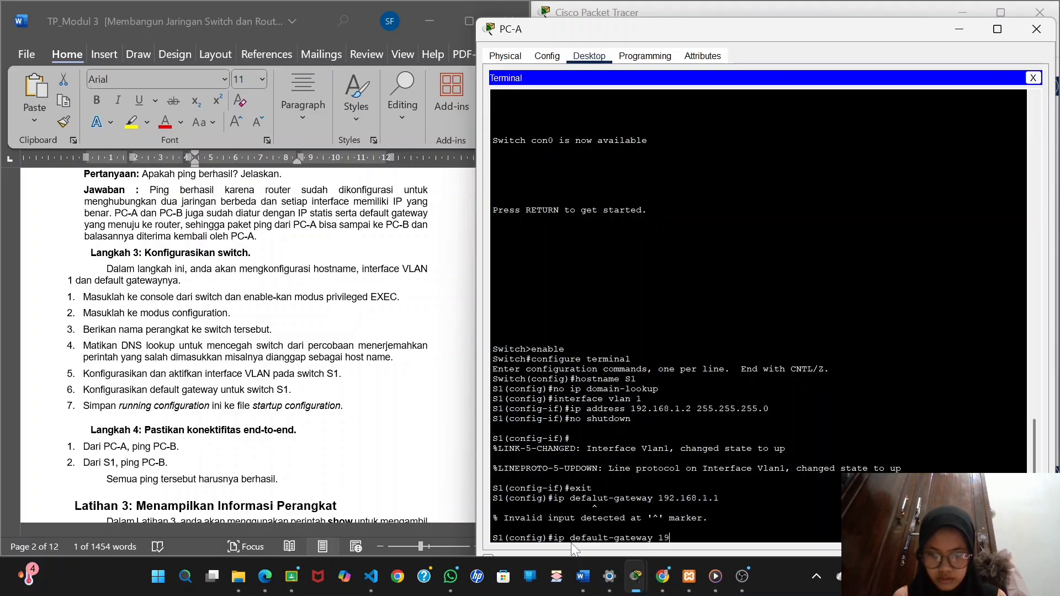
pyautogui.write('2.168.1')
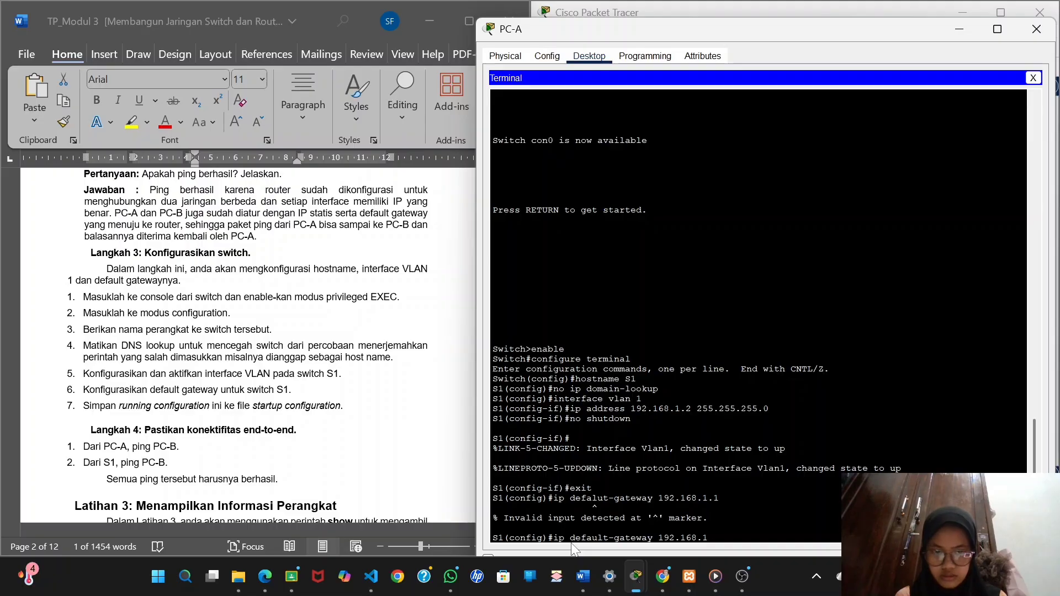
pyautogui.write('.1')
pyautogui.press('Return')
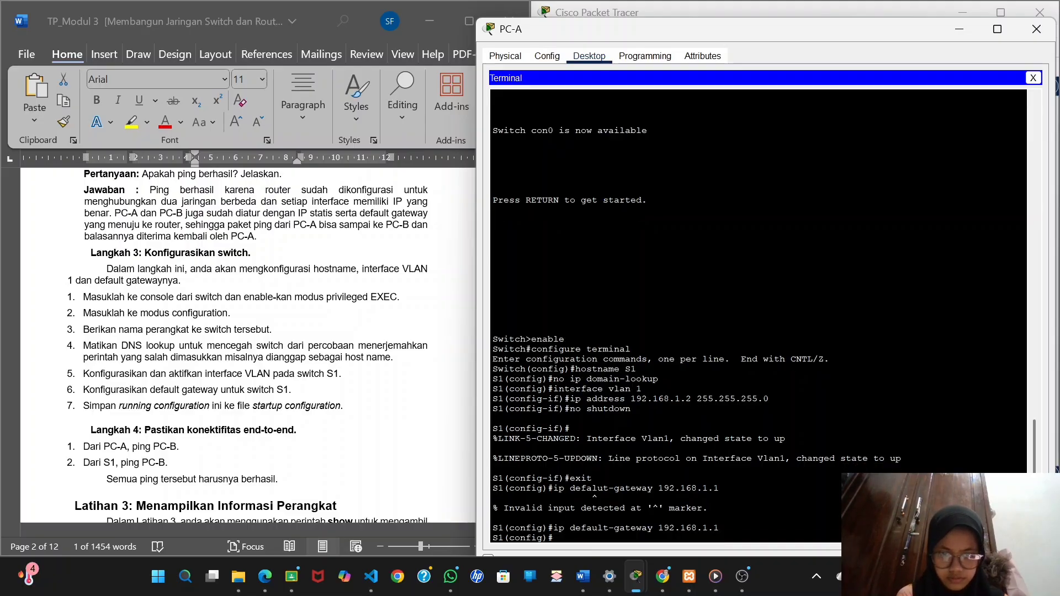
# Return S1 to privileged EXEC mode and save its running configuration to startup-config, accepting the default destination filename.
pyautogui.write('exit')
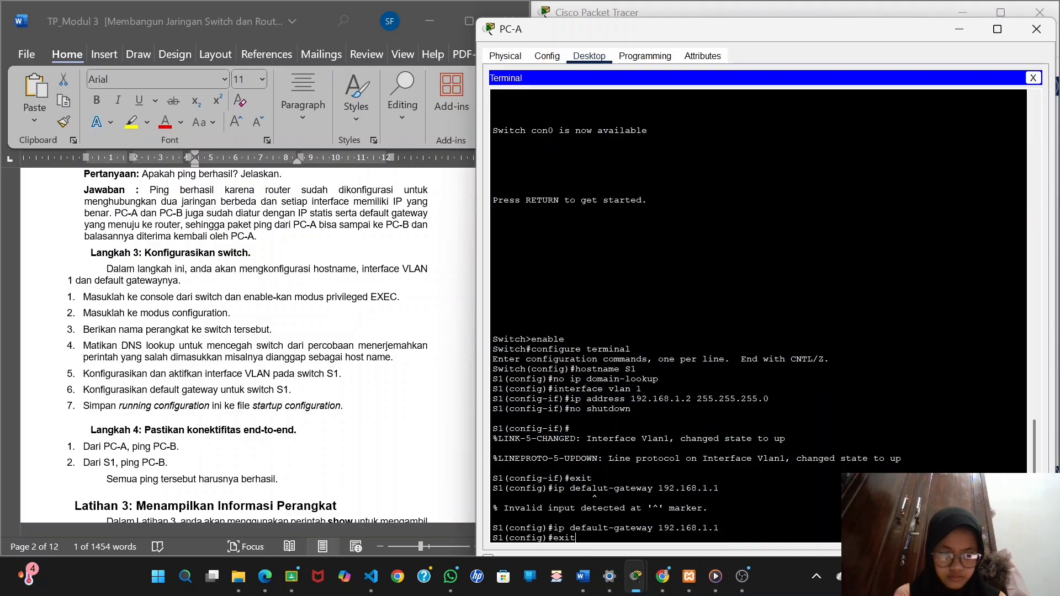
pyautogui.press('Return')
pyautogui.press('Return')
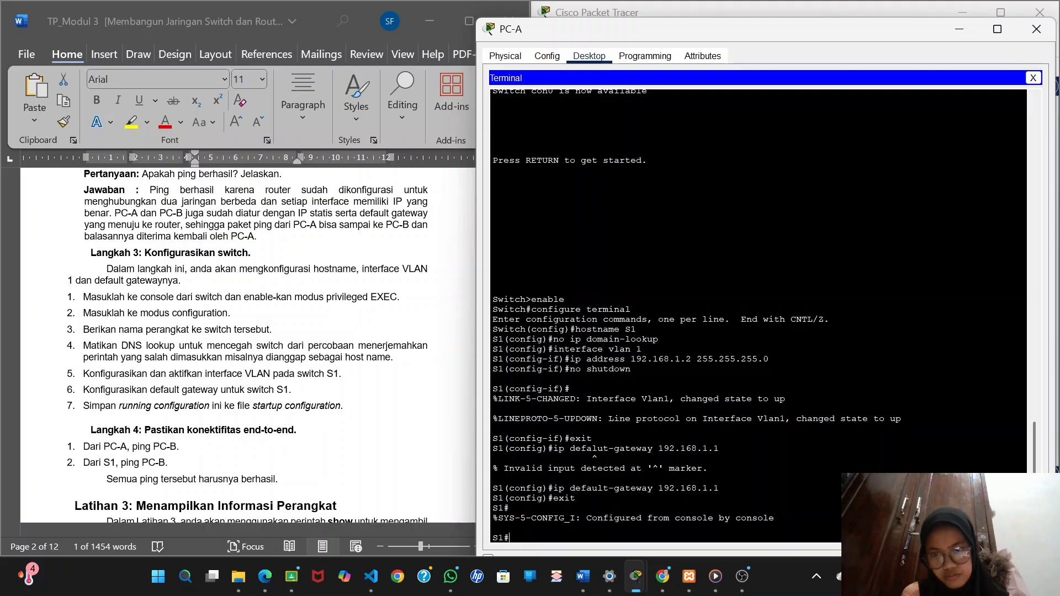
pyautogui.write('copy')
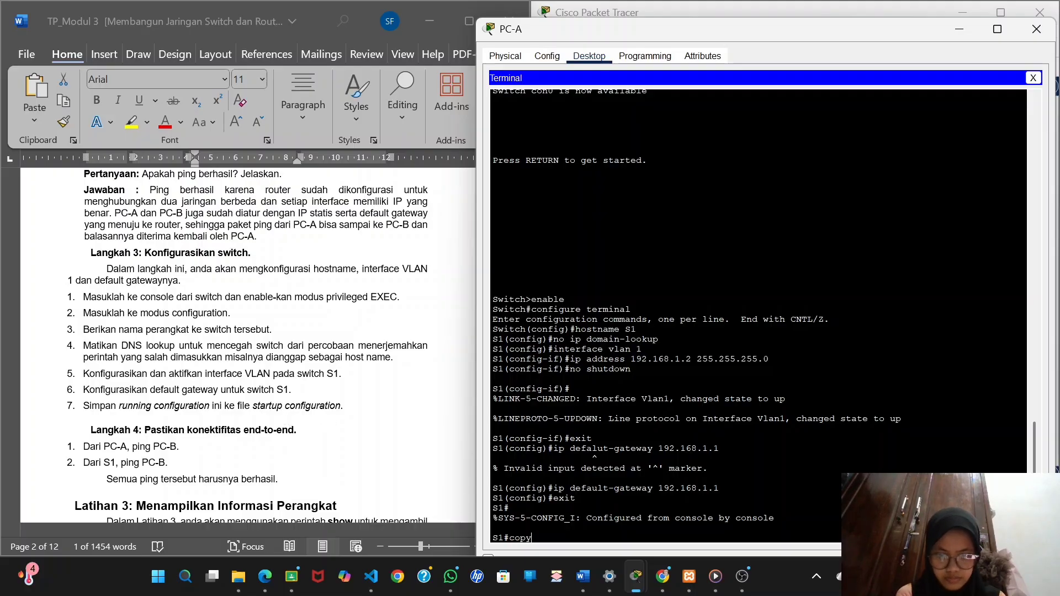
pyautogui.write(' running-')
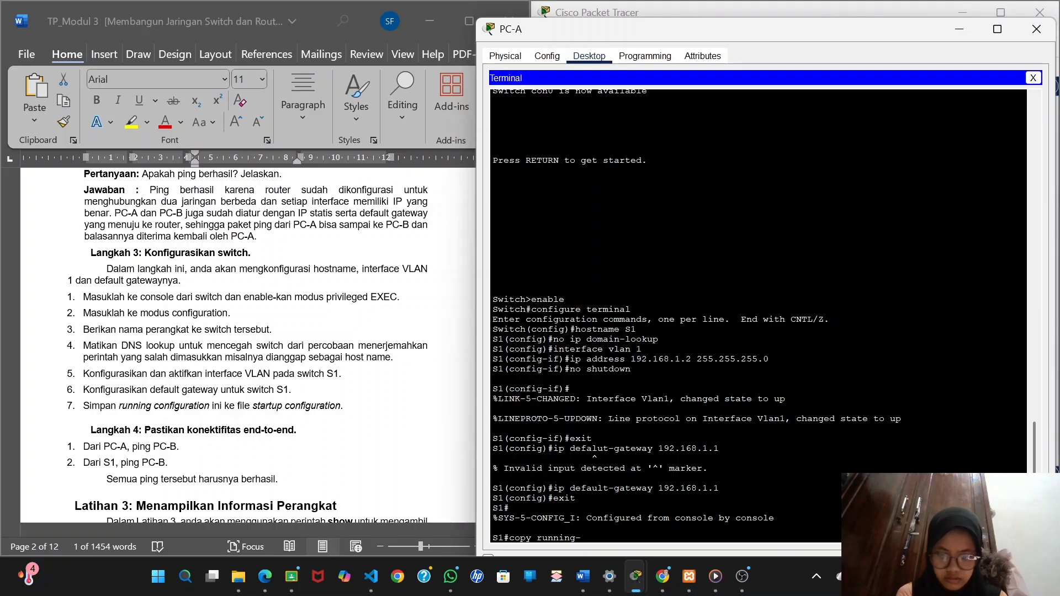
pyautogui.write('config')
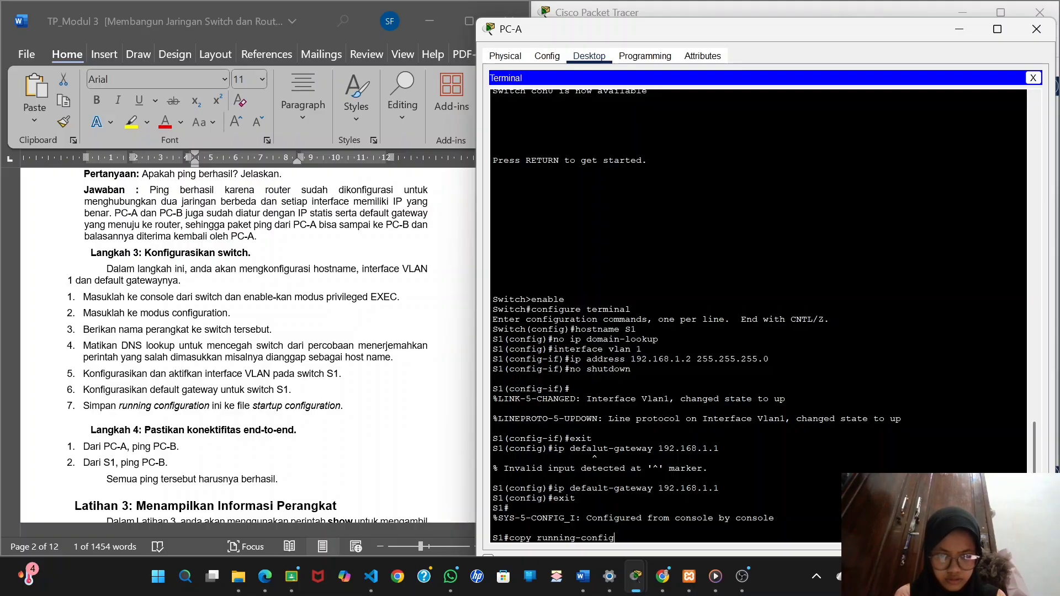
pyautogui.write(' startup')
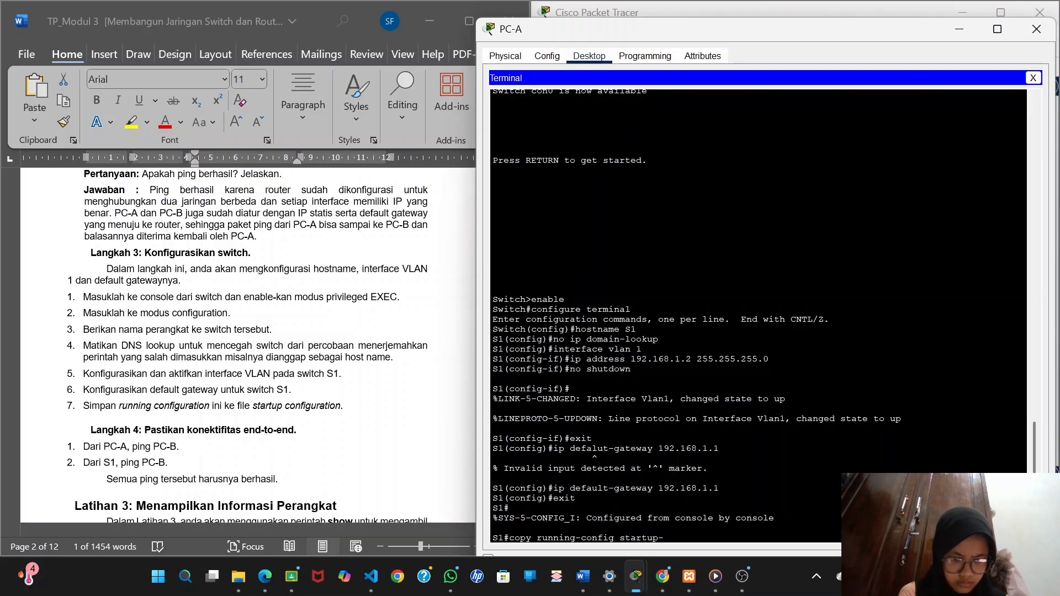
pyautogui.write('-confi')
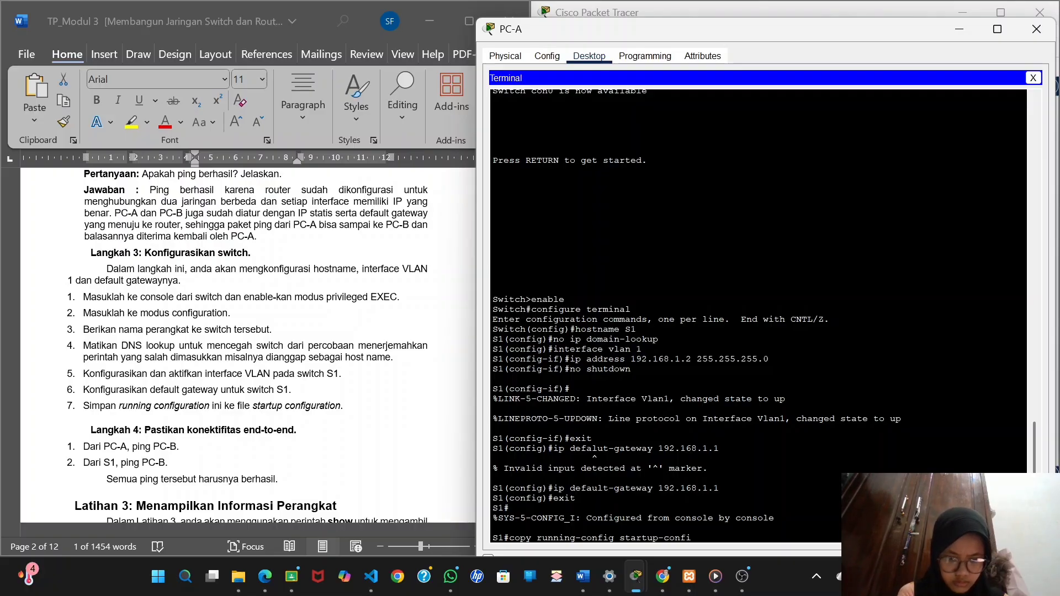
pyautogui.write('g')
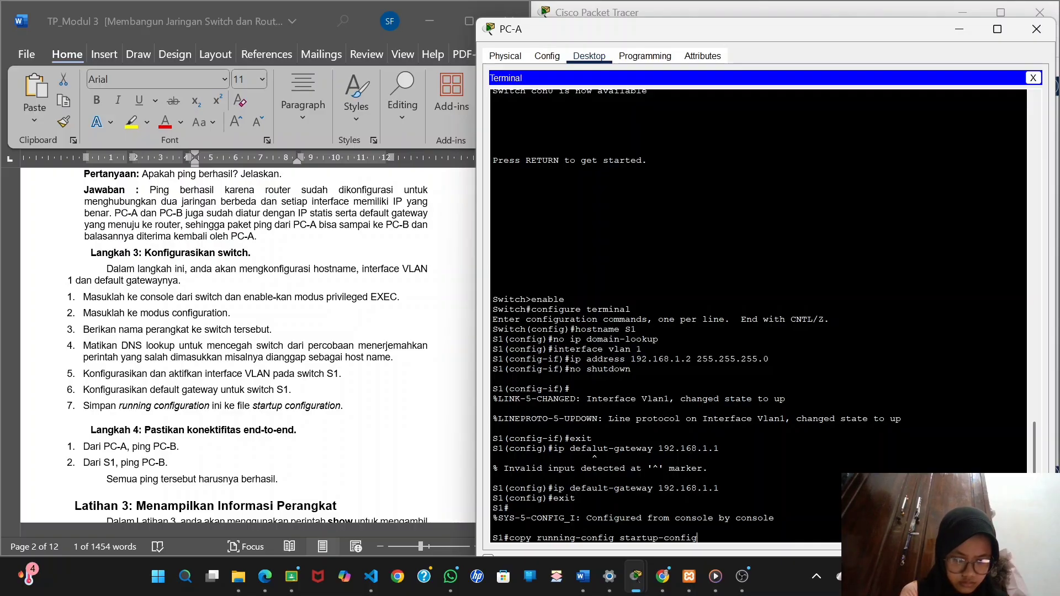
pyautogui.press('Return')
pyautogui.press('Return')
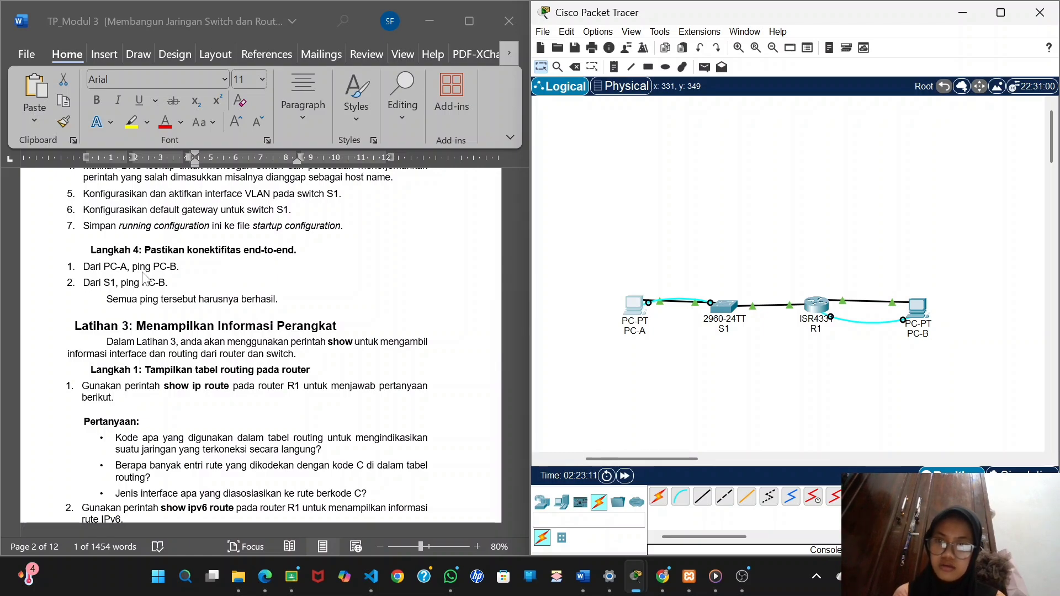
# Reopen PC-A's window from the topology and close its Terminal session.
pyautogui.click(639, 307)
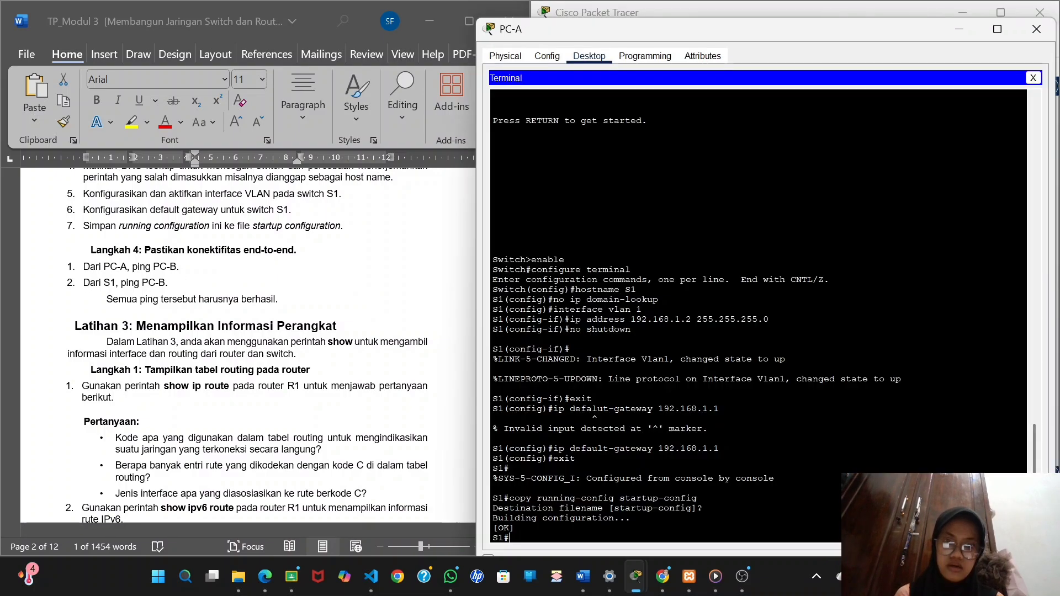
pyautogui.click(1033, 79)
pyautogui.click(759, 113)
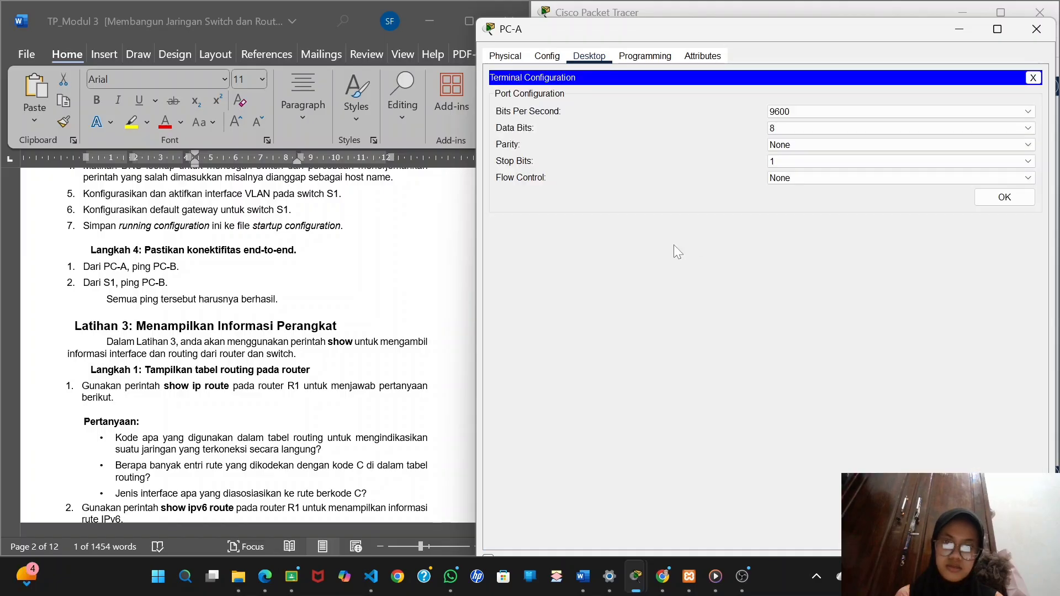
pyautogui.click(1003, 197)
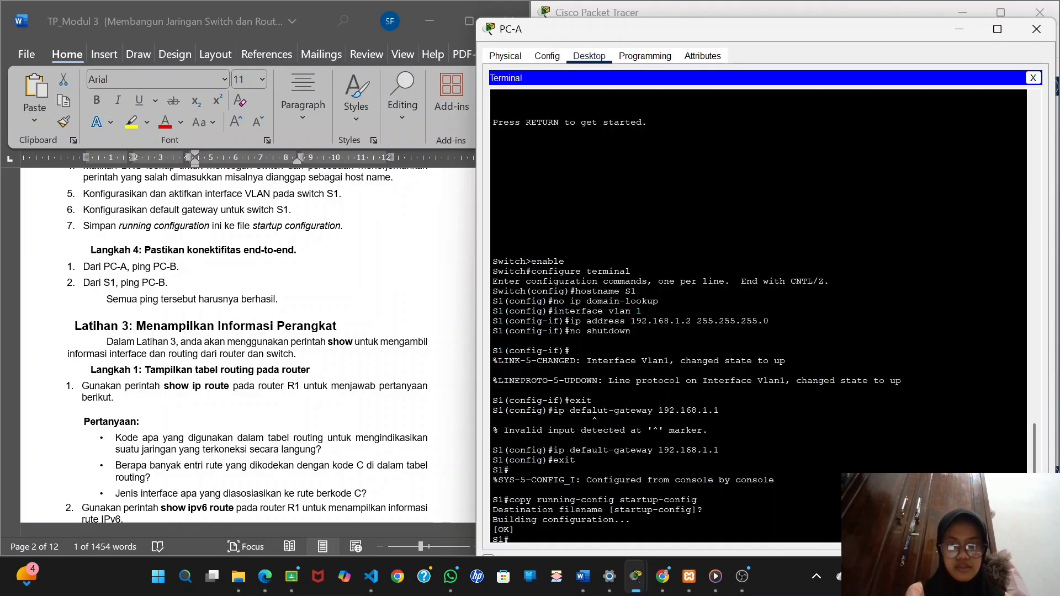
pyautogui.click(1032, 77)
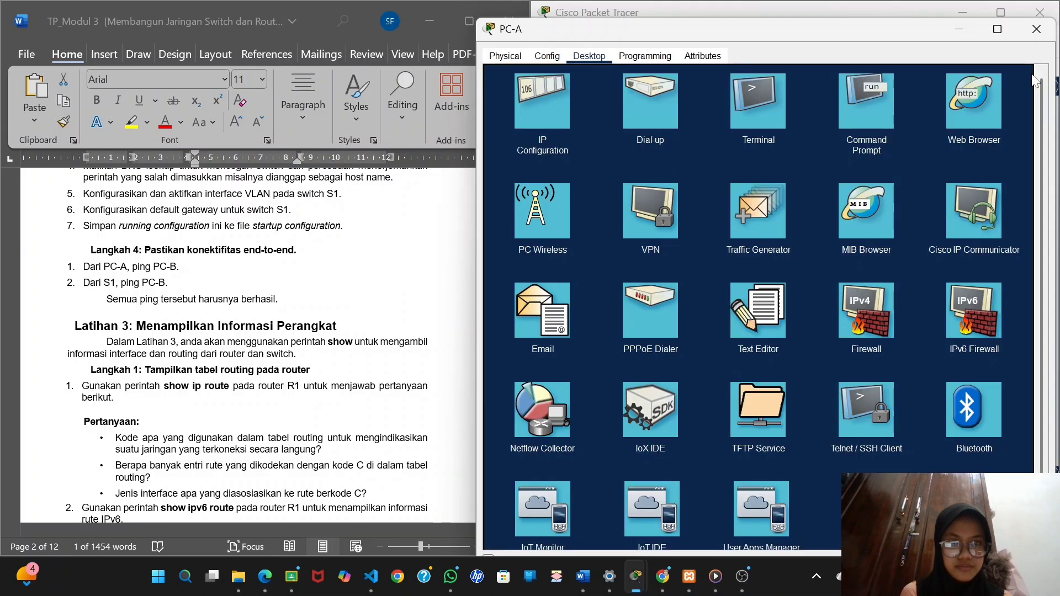
# Ping PC-B at 192.168.0.3 from PC-A's Command Prompt, reusing the earlier ping command.
pyautogui.click(870, 110)
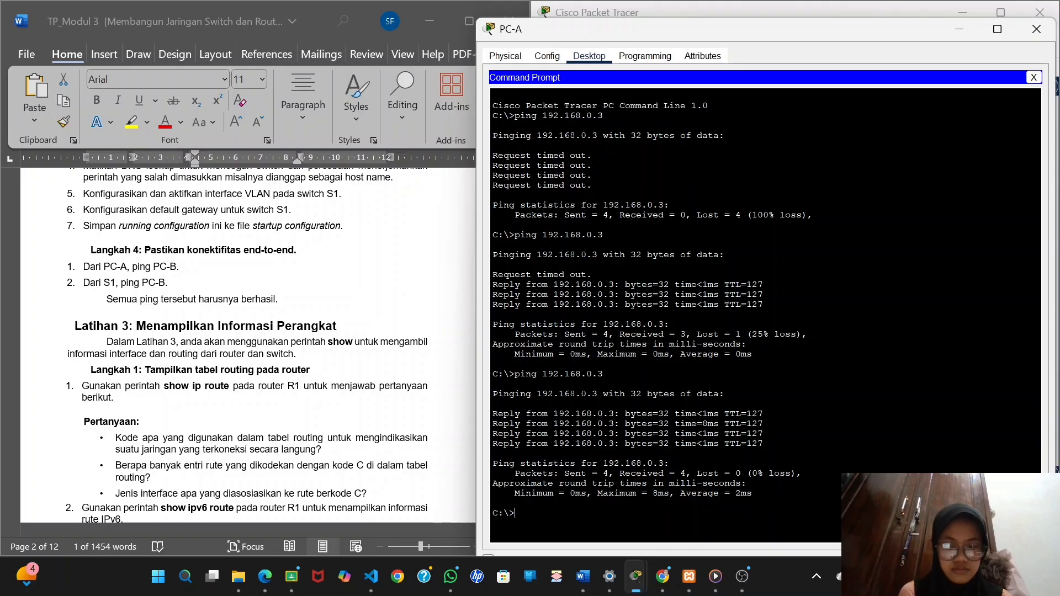
pyautogui.moveTo(605, 375); pyautogui.dragTo(514, 374)
pyautogui.press('super+c')
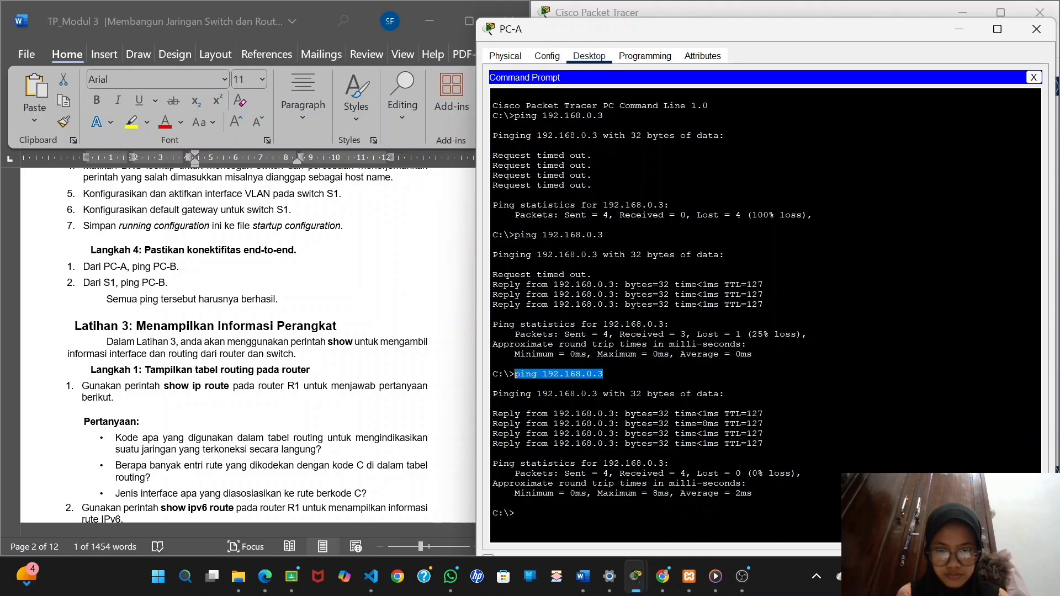
pyautogui.rightClick(514, 369)
pyautogui.click(530, 381)
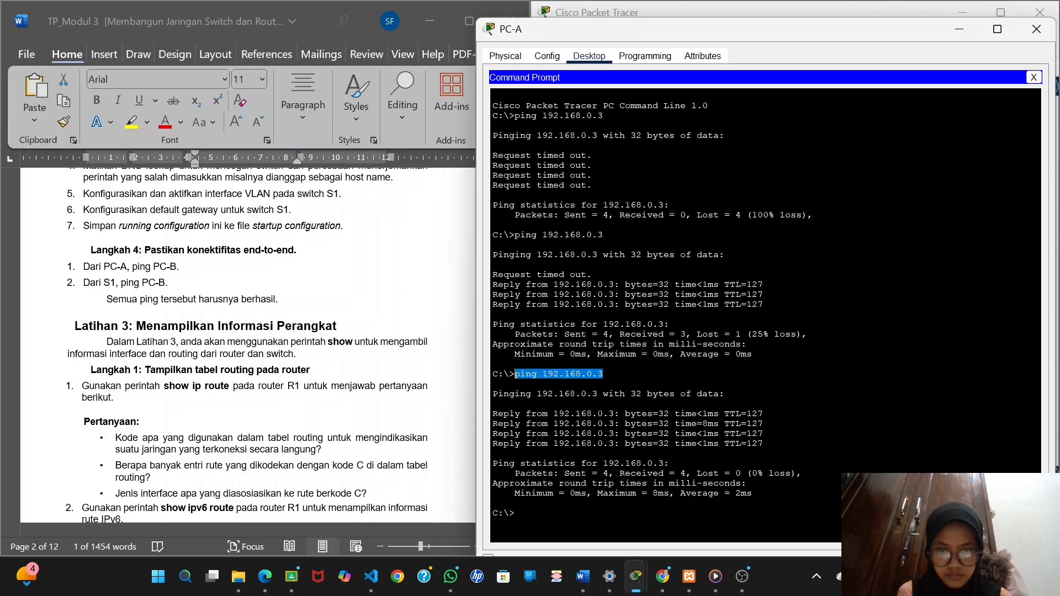
pyautogui.rightClick(516, 515)
pyautogui.click(552, 547)
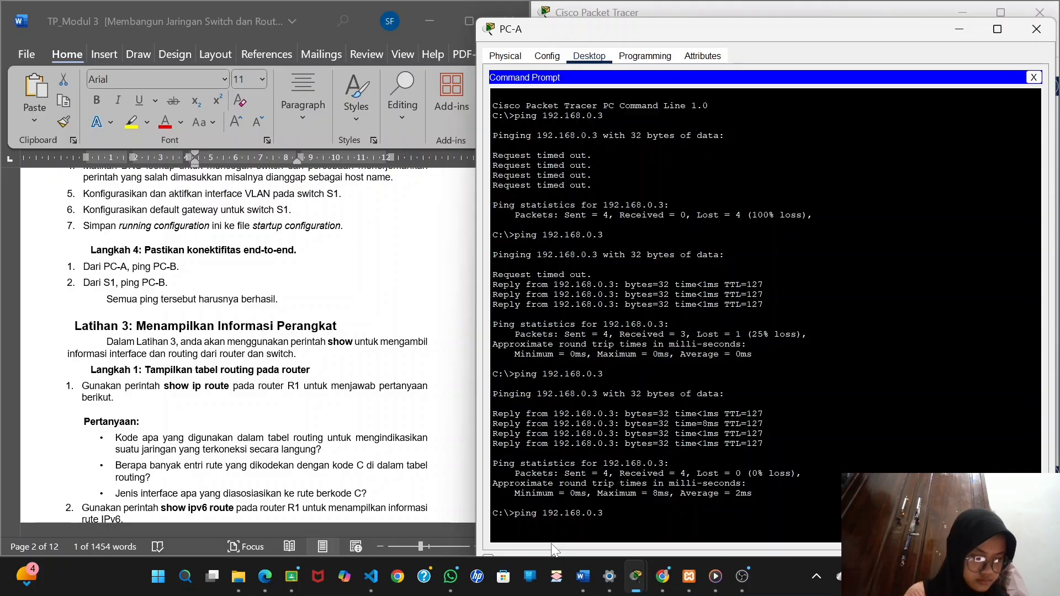
pyautogui.press('Return')
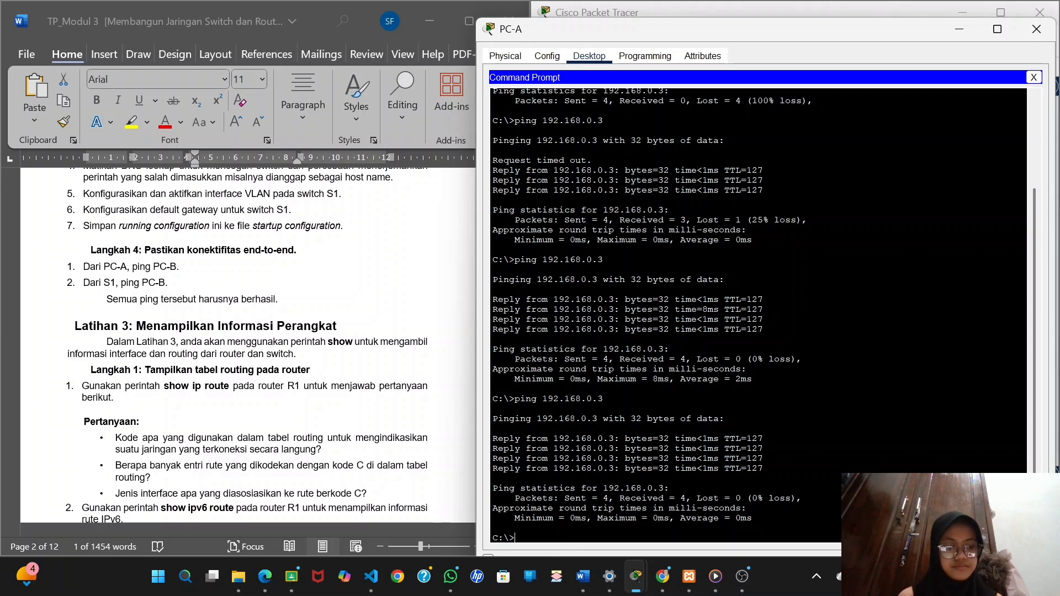
# Capture PC-A's Command Prompt window with the ping results and paste the screenshot under "Dari PC-A, ping PC-B." in the Word report.
pyautogui.press('super+shift+s')
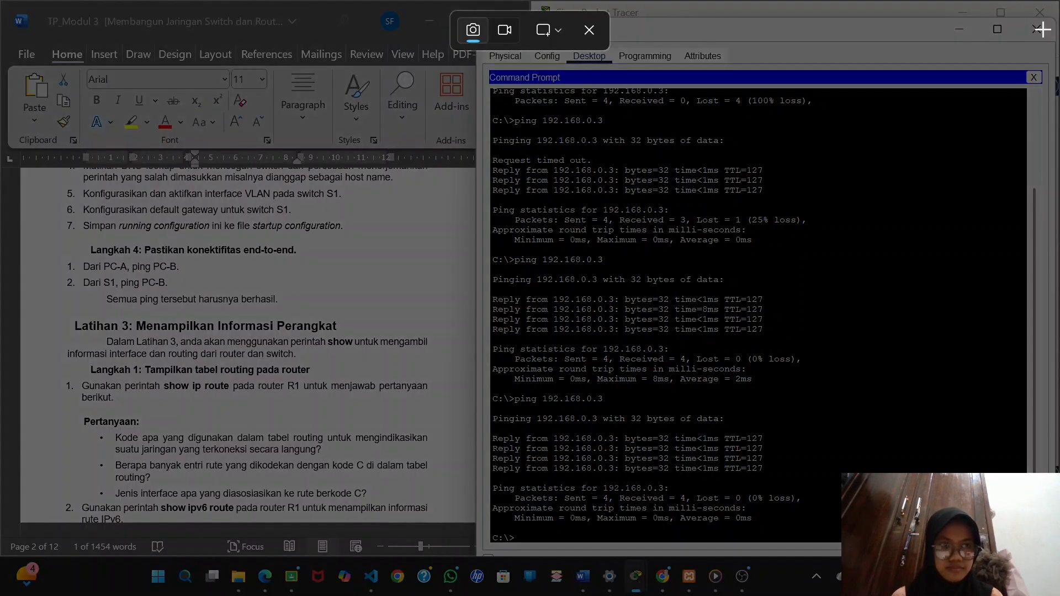
pyautogui.moveTo(1044, 25); pyautogui.dragTo(482, 545)
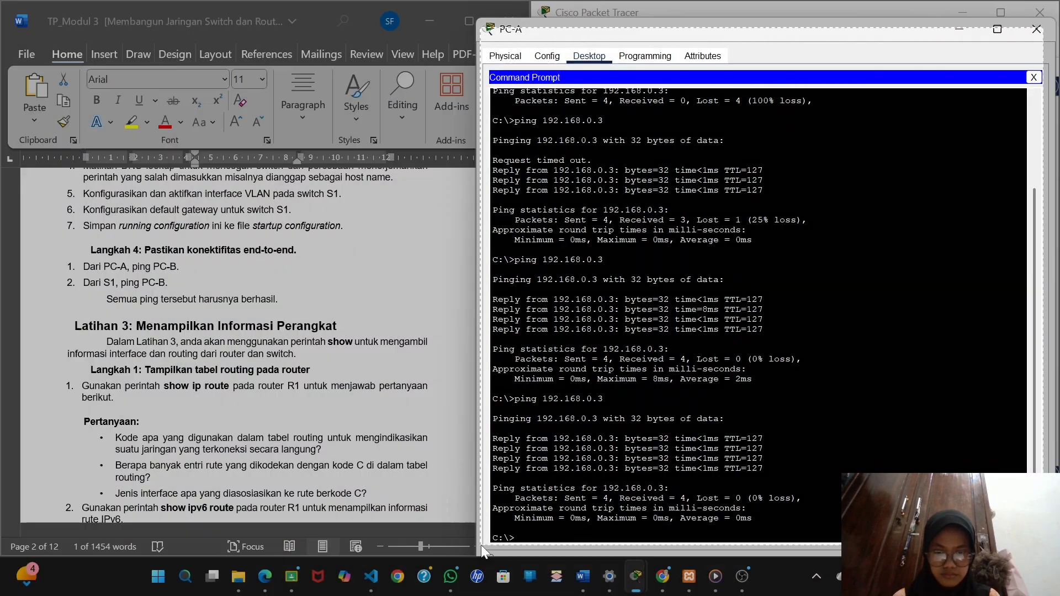
pyautogui.click(190, 271)
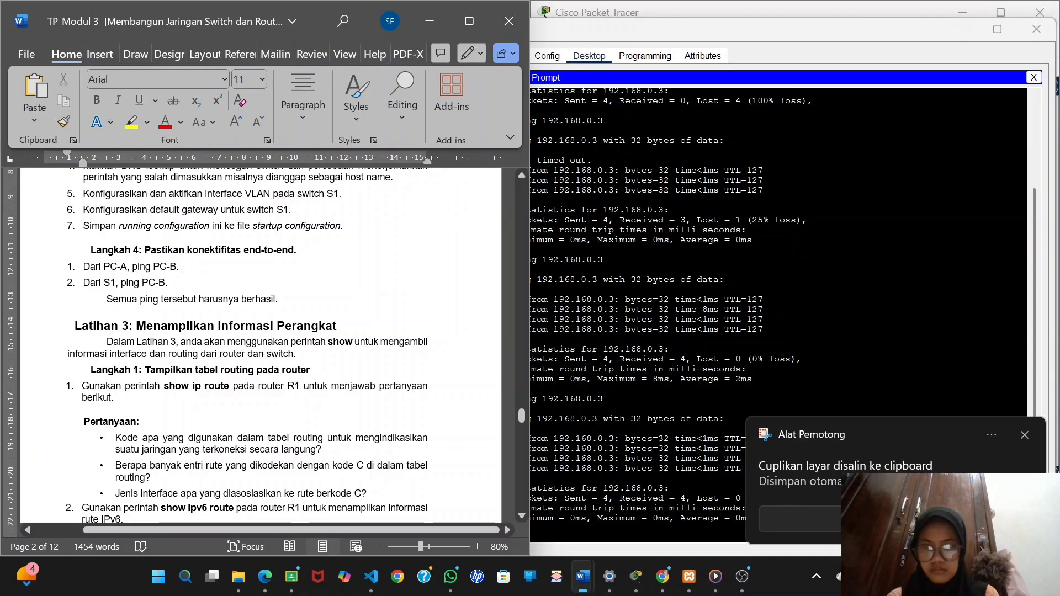
pyautogui.press('Return')
pyautogui.hotkey('ctrl', 'v')
pyautogui.scroll(-1, 292, 342)
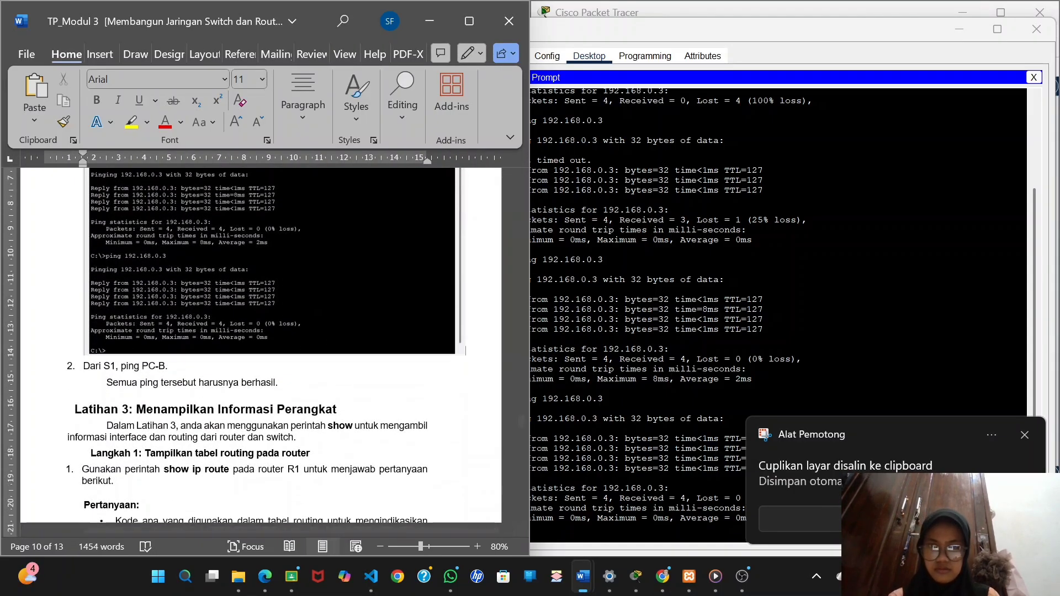
# Return to PC-A in Packet Tracer, close its Command Prompt and open a Terminal session to S1 with the default port settings.
pyautogui.click(982, 36)
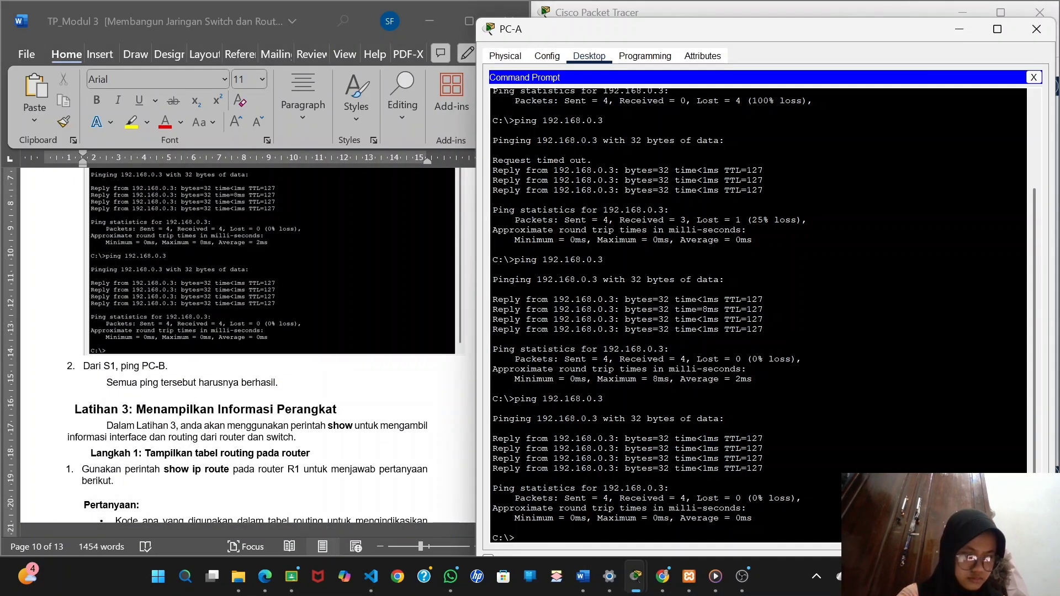
pyautogui.click(959, 29)
pyautogui.scroll(-1, 85, 358)
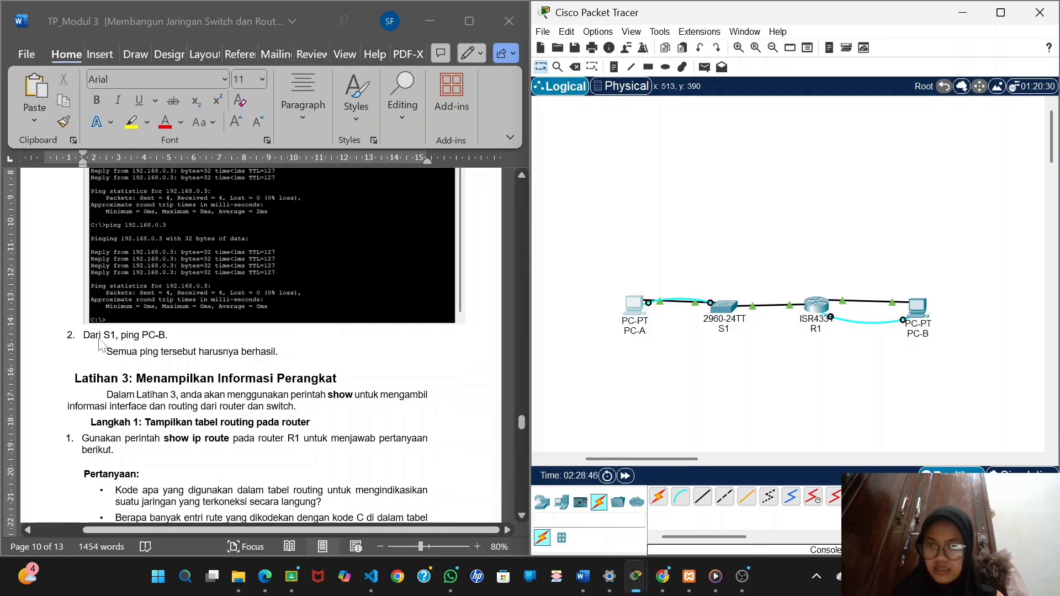
pyautogui.click(639, 307)
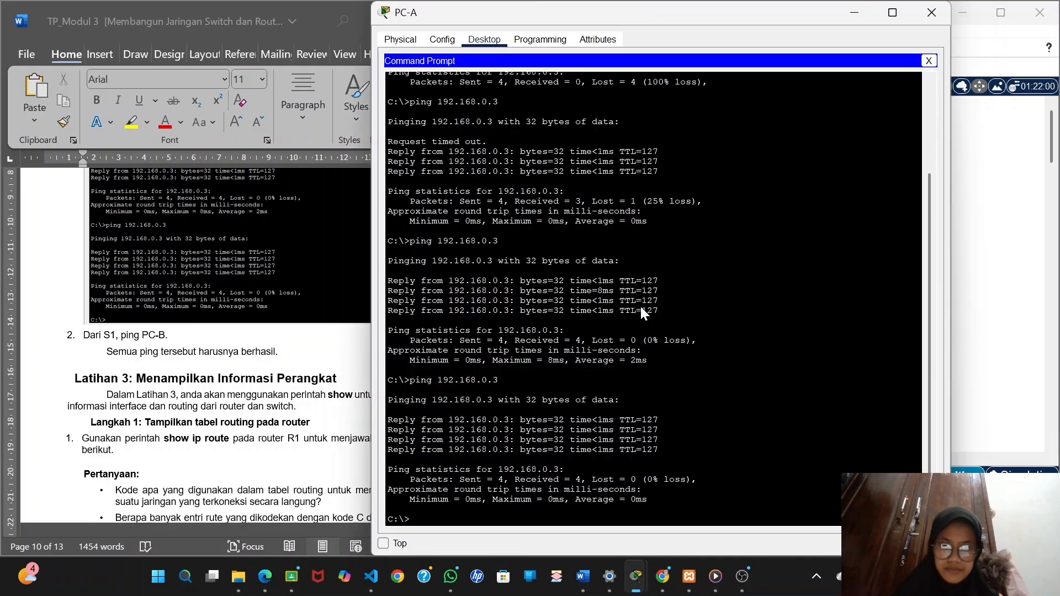
pyautogui.click(929, 61)
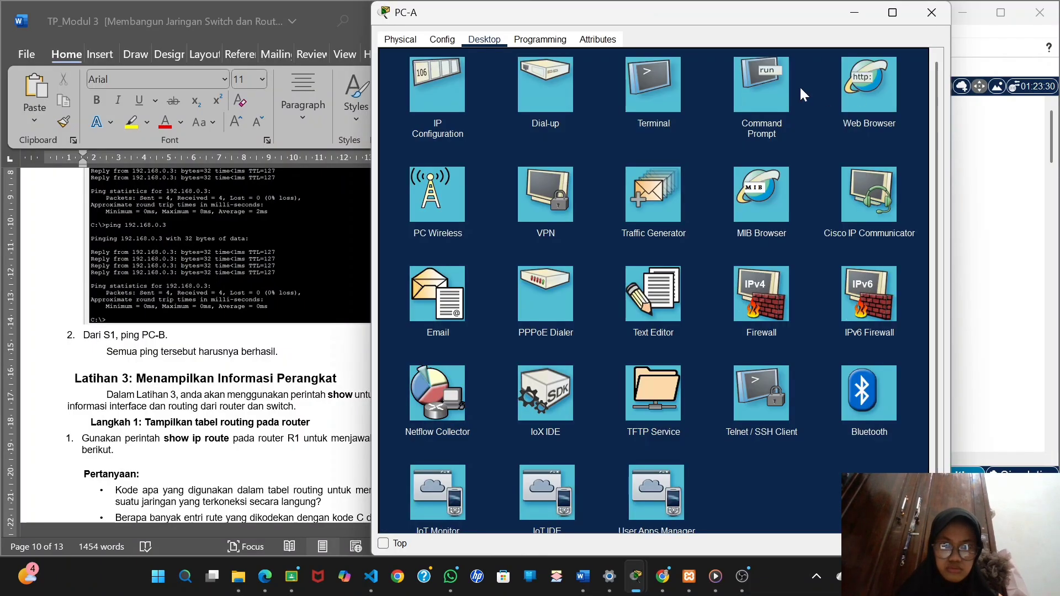
pyautogui.click(650, 102)
pyautogui.click(890, 177)
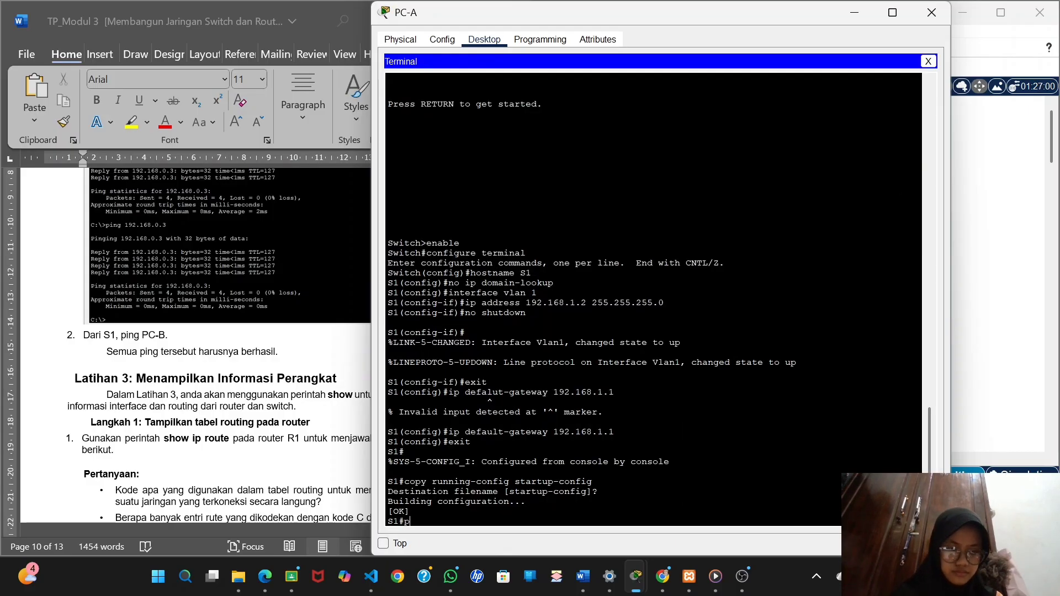
# Ping PC-B at 192.168.0.3 from S1's privileged EXEC prompt.
pyautogui.write('ping')
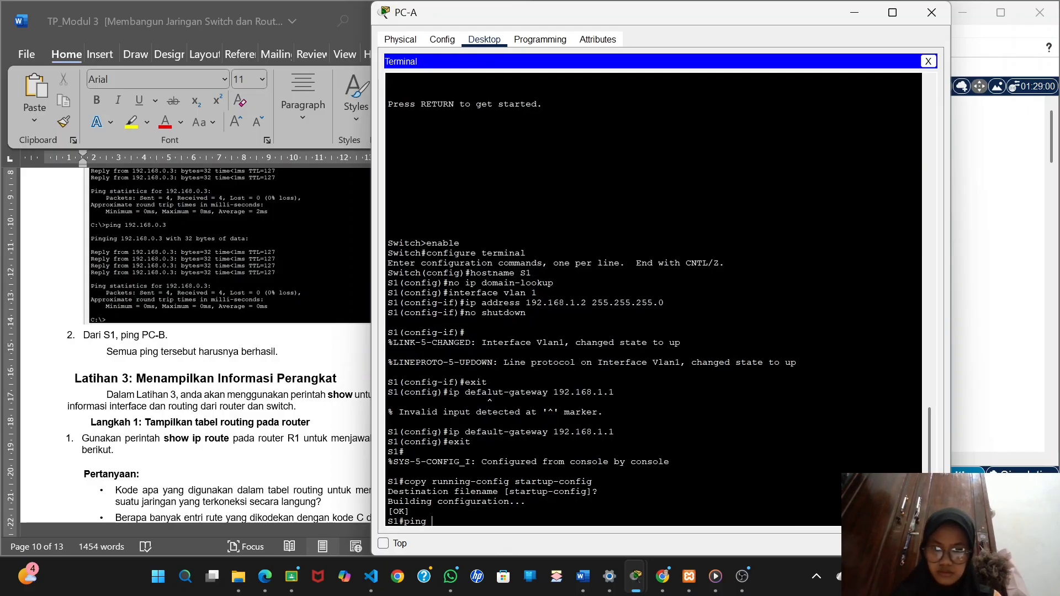
pyautogui.write(' 192.')
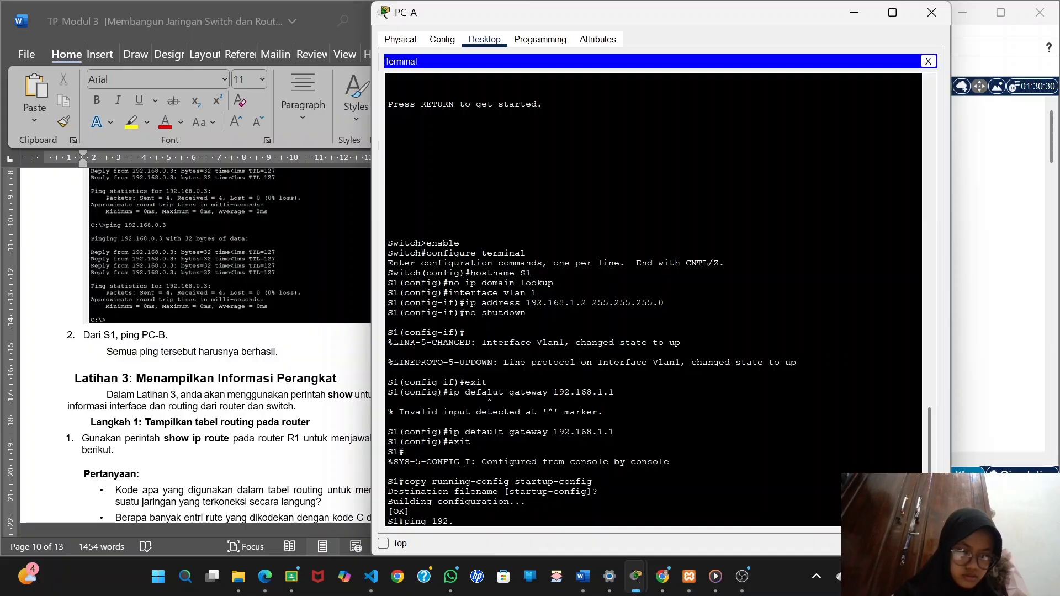
pyautogui.write('168')
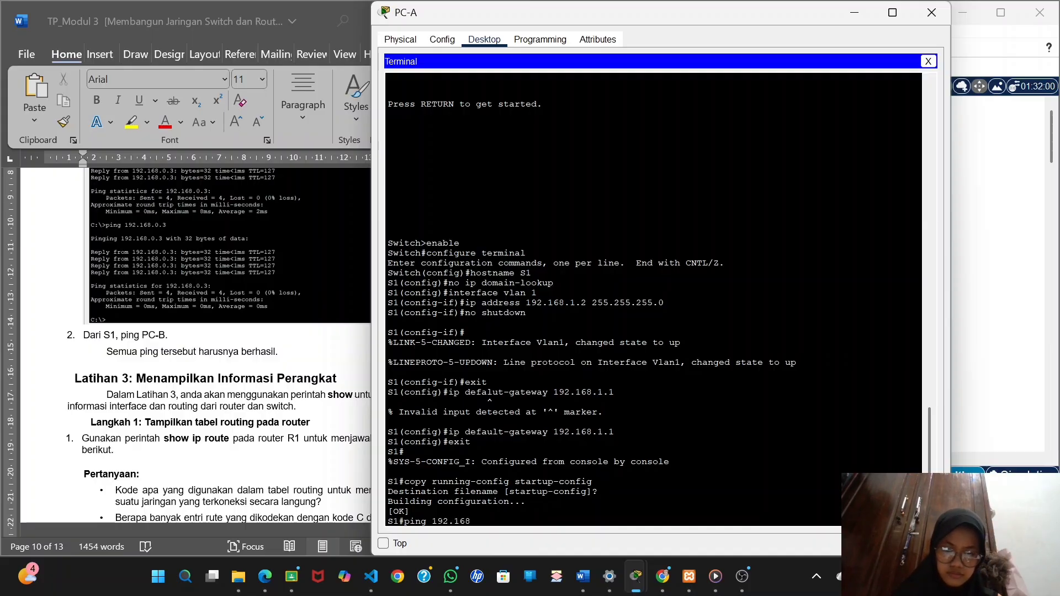
pyautogui.write('.0.3')
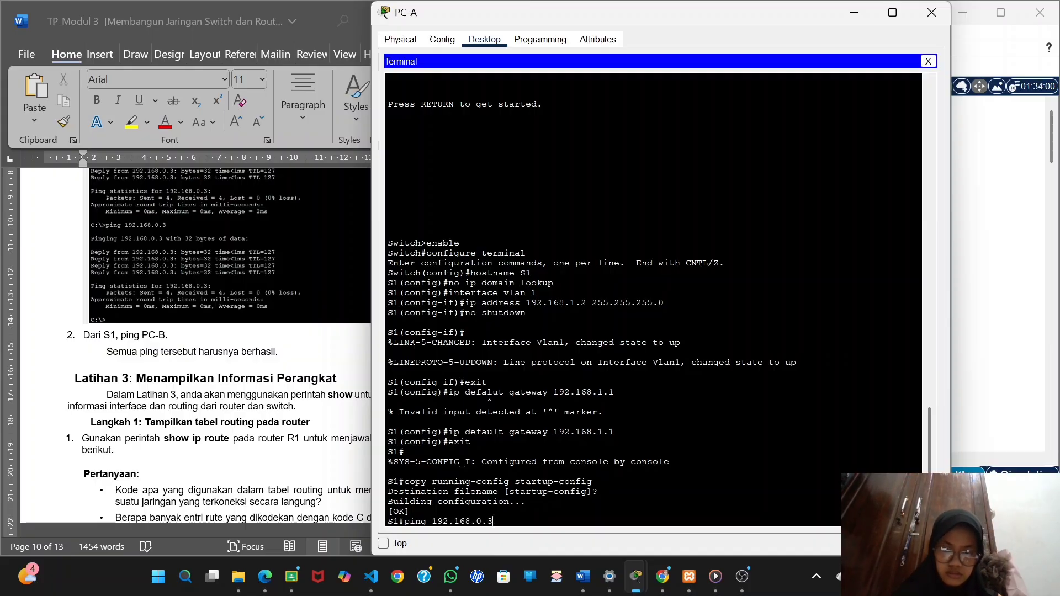
pyautogui.press('Return')
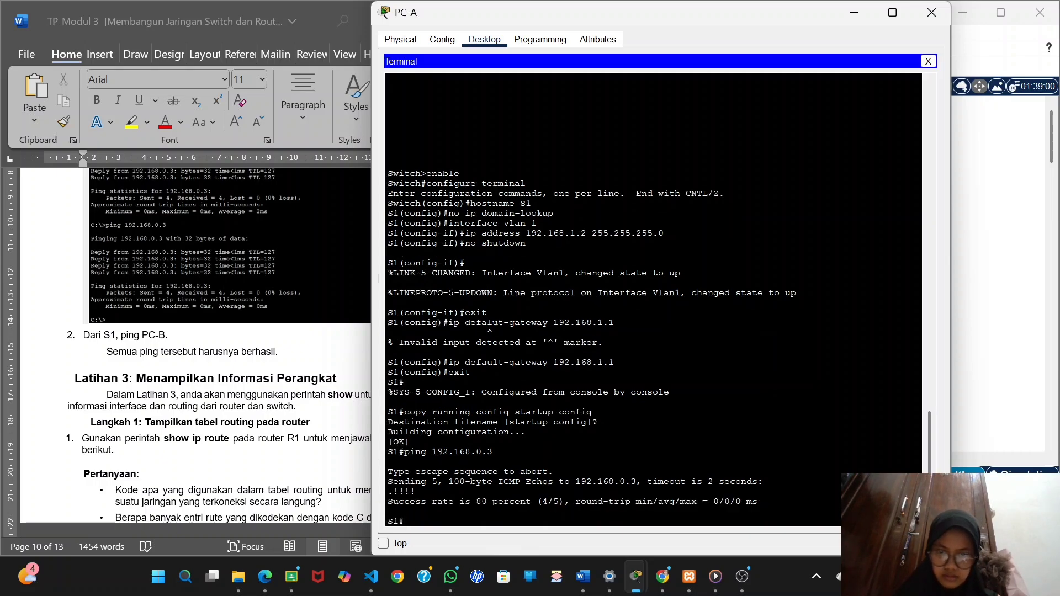
# Repeat the ping to 192.168.0.3 on S1 by copying the previous command onto the current prompt.
pyautogui.moveTo(404, 451); pyautogui.dragTo(493, 452)
pyautogui.rightClick(495, 453)
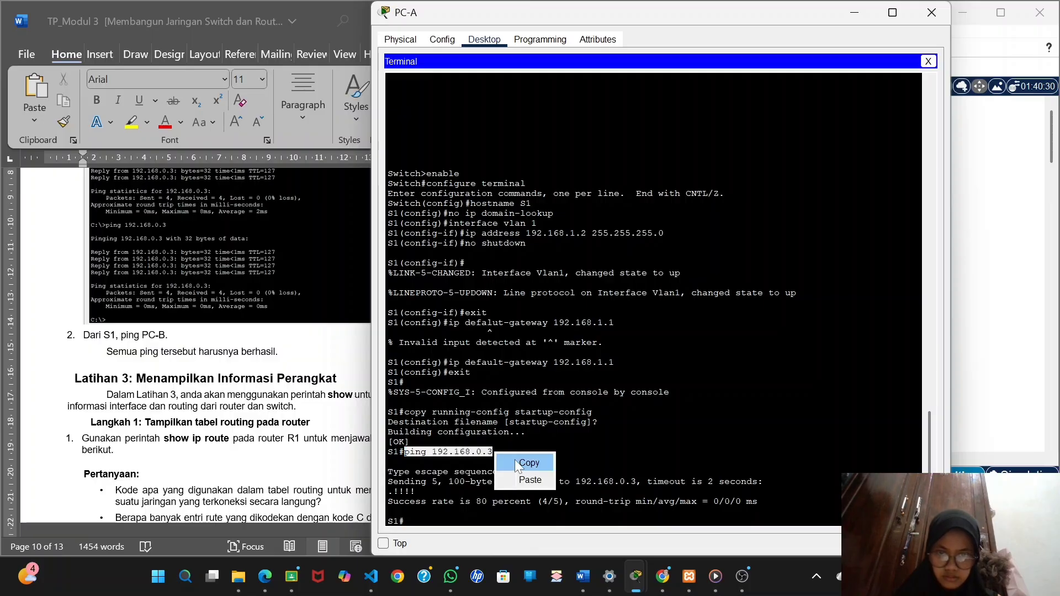
pyautogui.click(516, 462)
pyautogui.rightClick(418, 522)
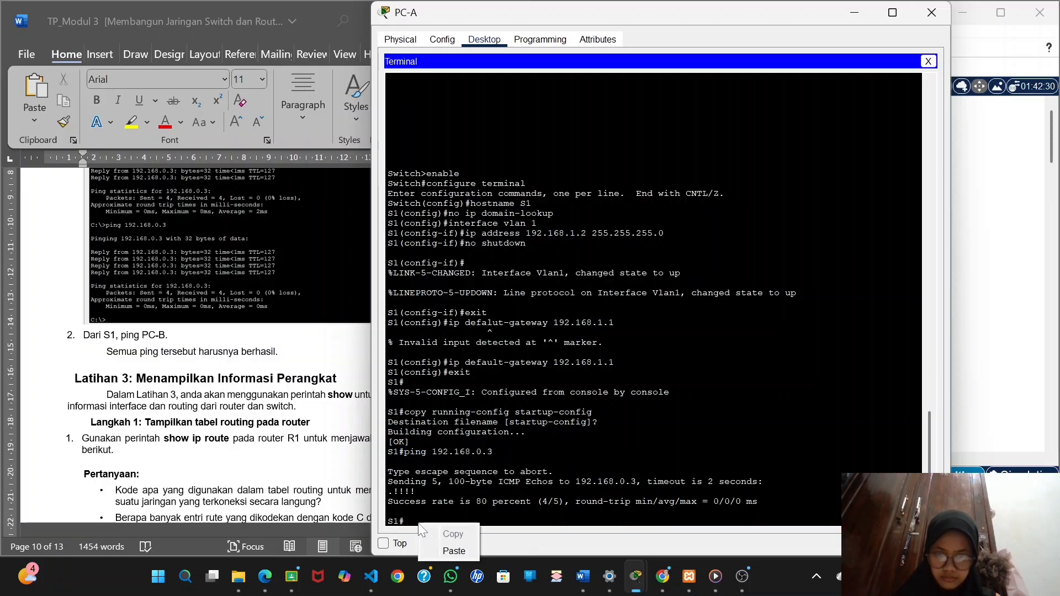
pyautogui.click(451, 552)
pyautogui.press('Return')
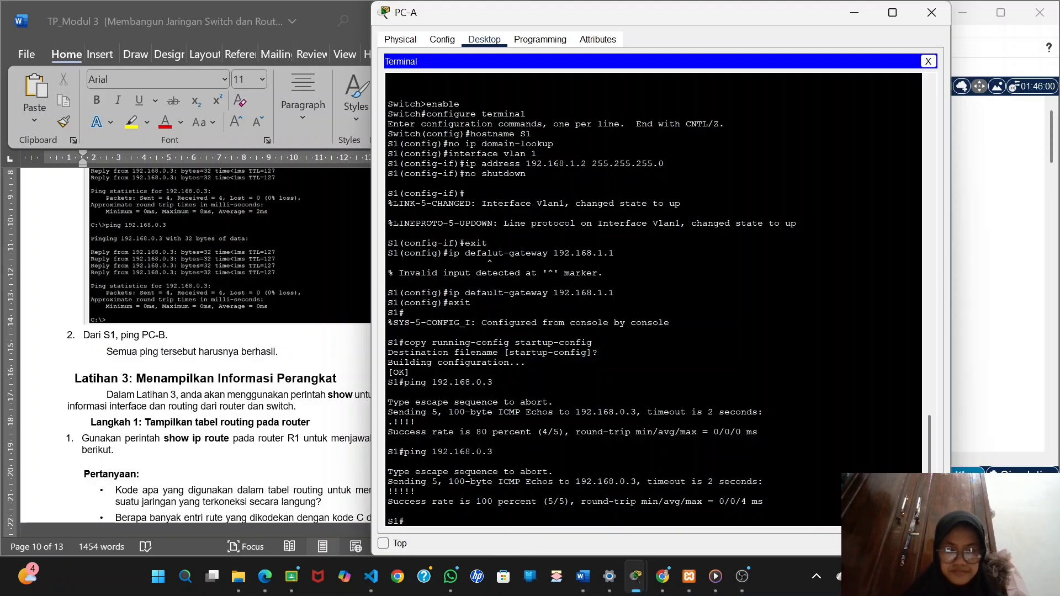
# Capture S1's ping output from the terminal and paste the screenshot on a new line under "Dari S1, ping PC-B." in the Word report.
pyautogui.press('super+shift+s')
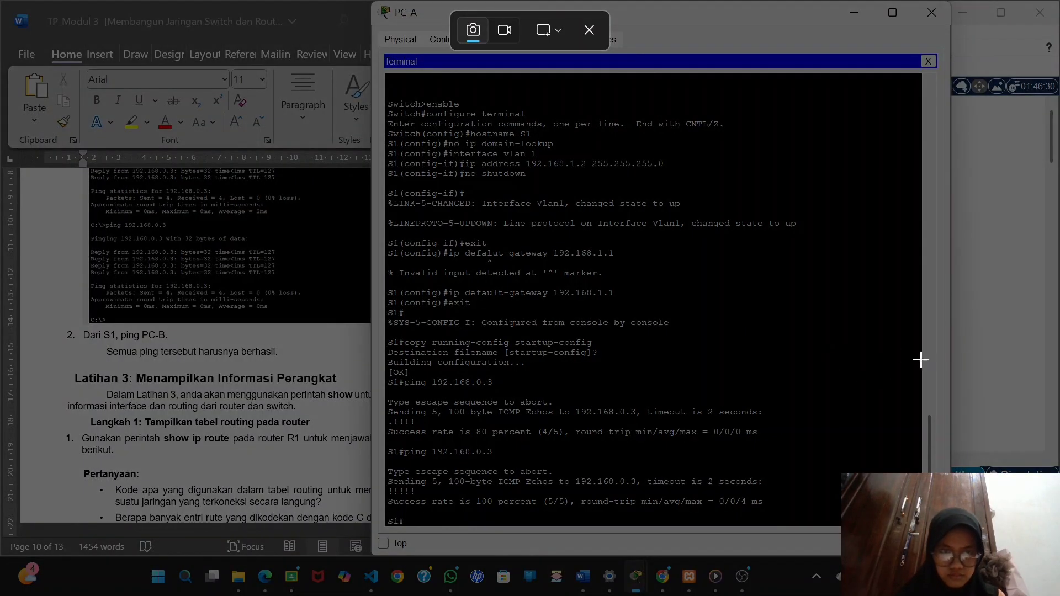
pyautogui.moveTo(934, 359); pyautogui.dragTo(386, 521)
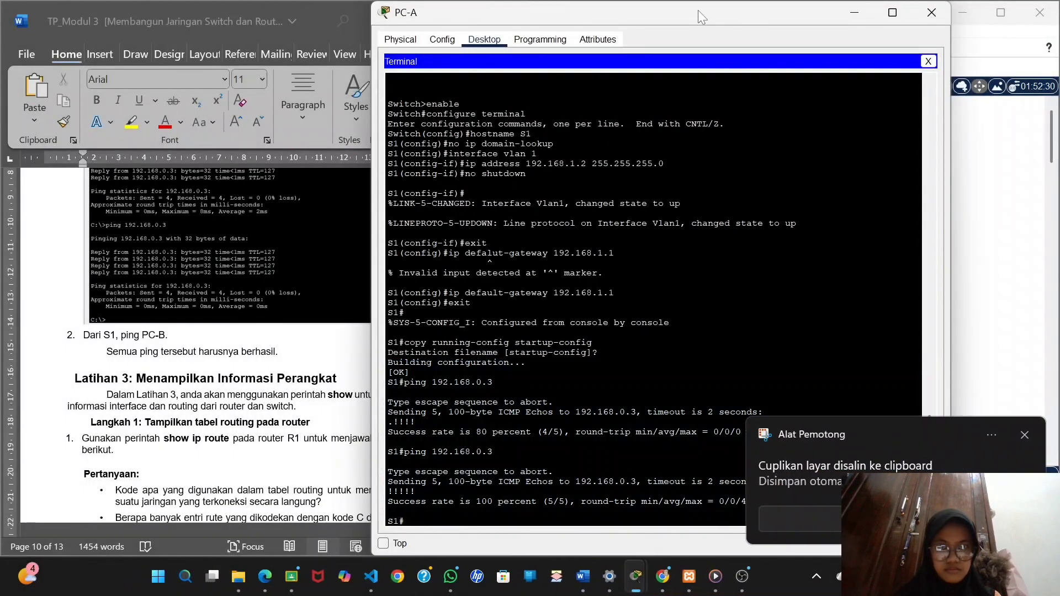
pyautogui.moveTo(698, 10); pyautogui.dragTo(826, 15)
pyautogui.click(188, 335)
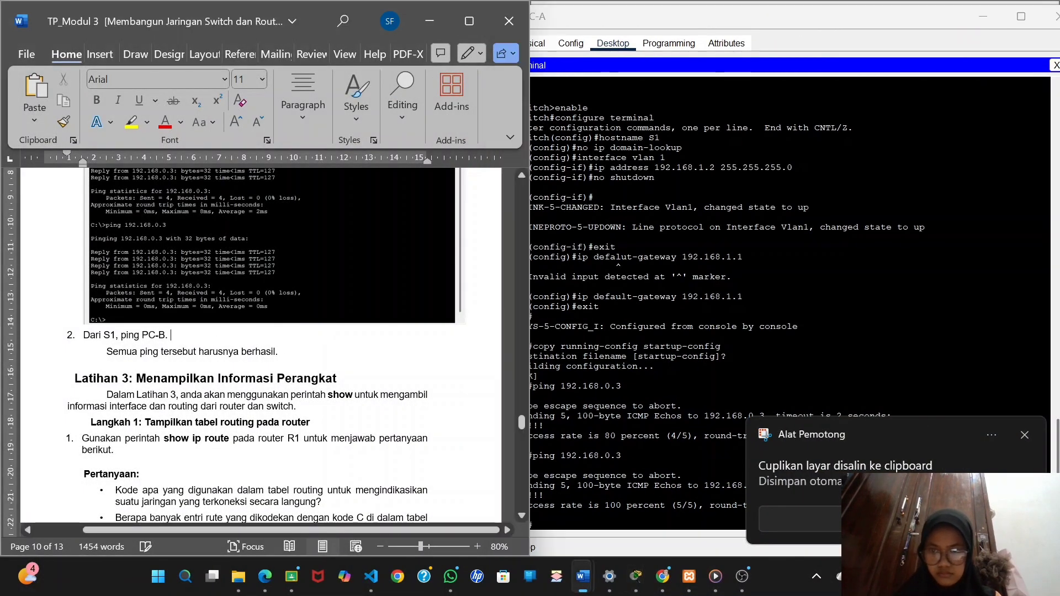
pyautogui.press('Return')
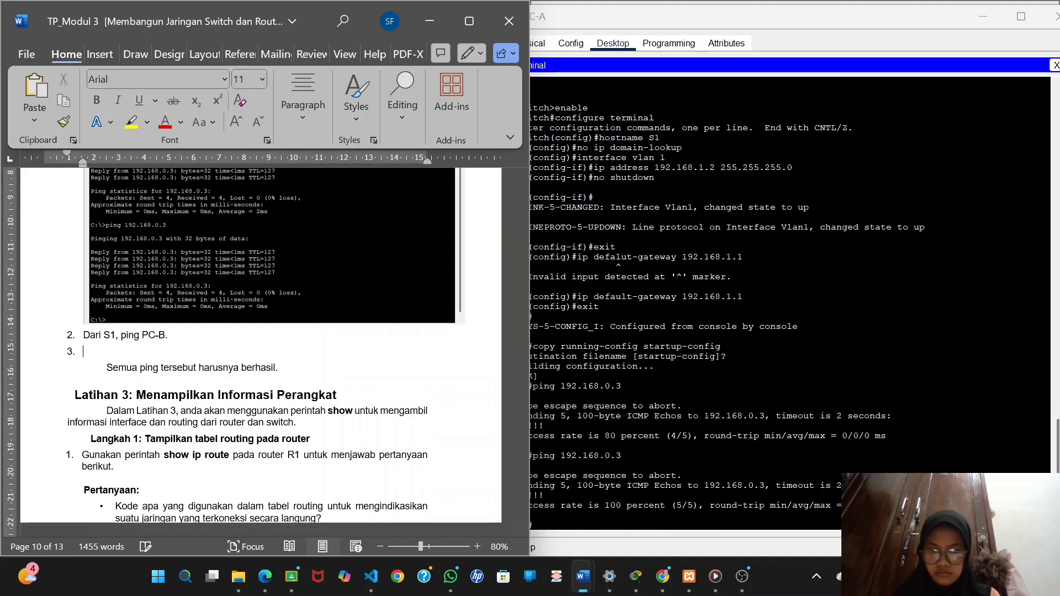
pyautogui.hotkey('ctrl', 'v')
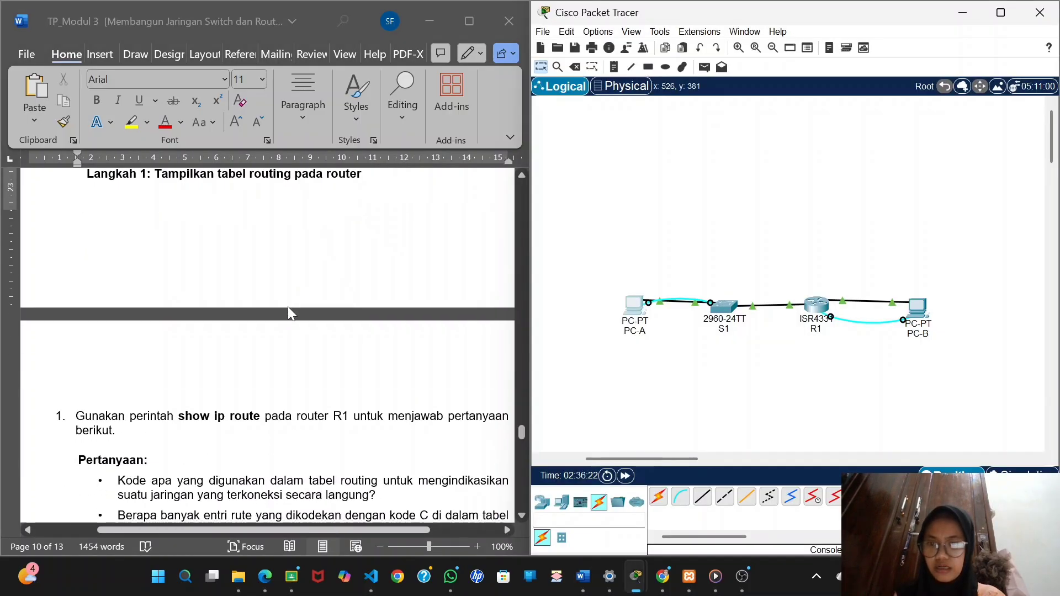
# Open a Terminal session to R1 from PC-B with the default port settings and look up the console password in the earlier configuration output.
pyautogui.scroll(2, 291, 314)
pyautogui.scroll(-2, 291, 314)
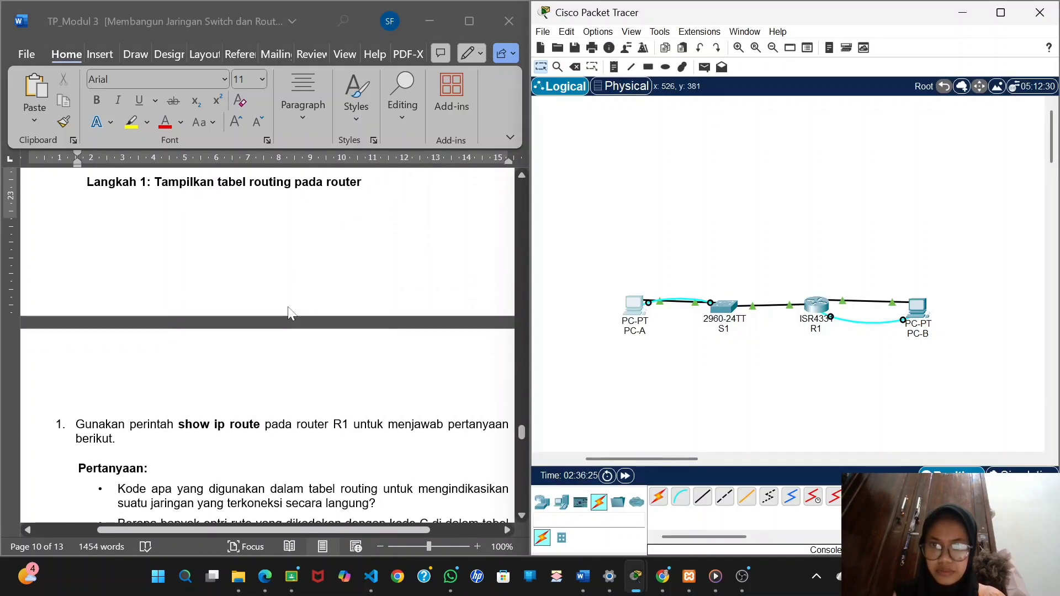
pyautogui.scroll(-4, 291, 314)
pyautogui.hscroll(1, 291, 314)
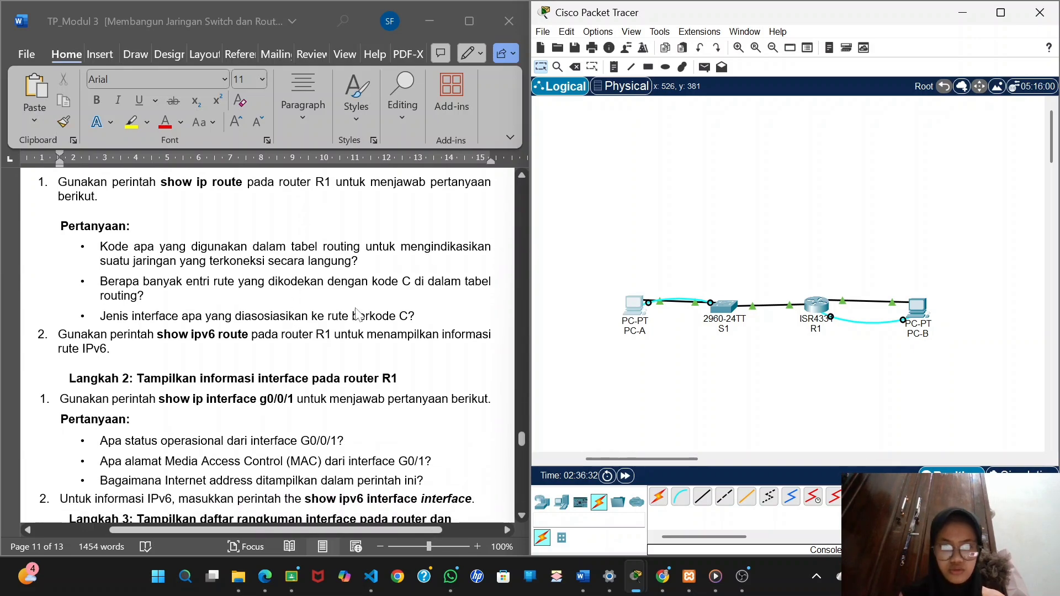
pyautogui.click(914, 313)
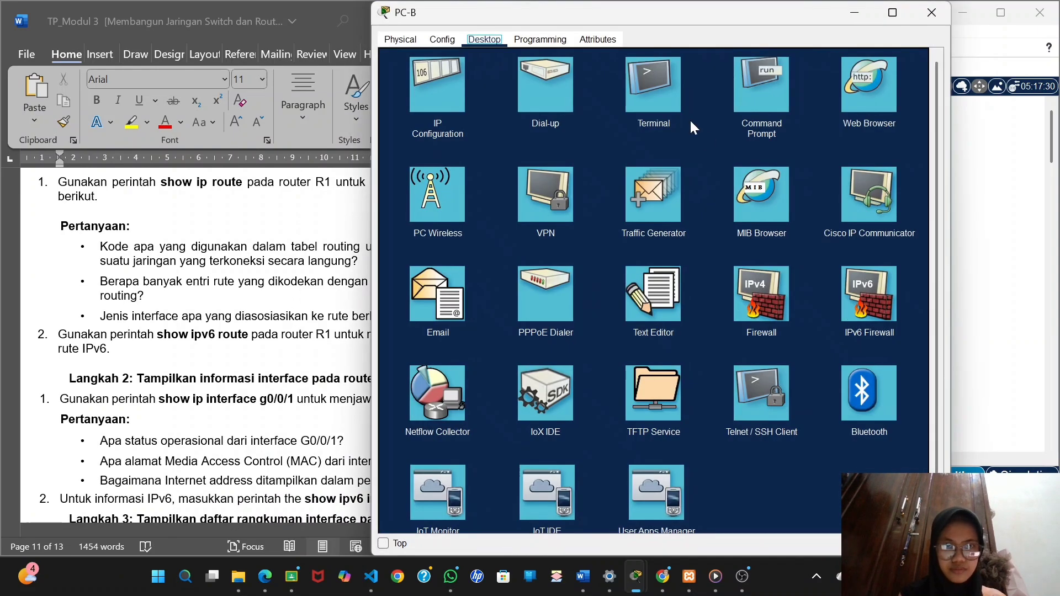
pyautogui.click(668, 108)
pyautogui.click(899, 181)
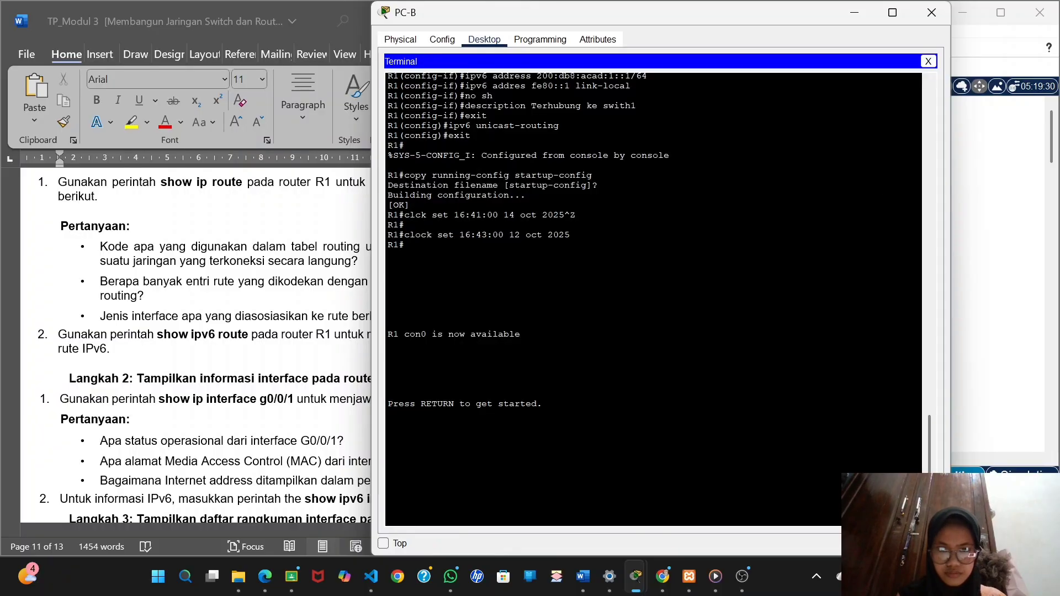
pyautogui.press('Return')
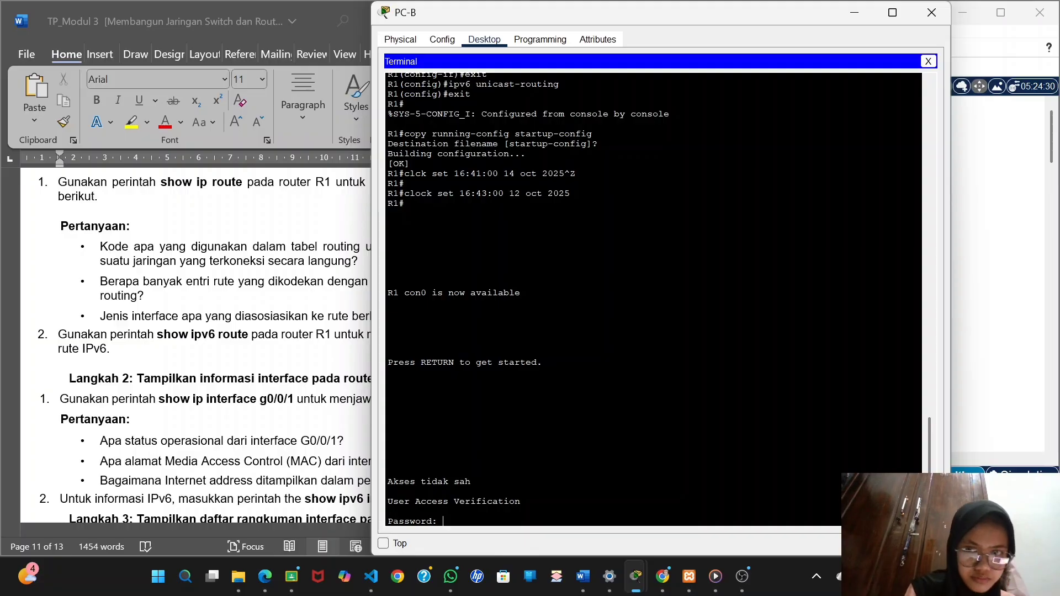
pyautogui.scroll(7, 653, 298)
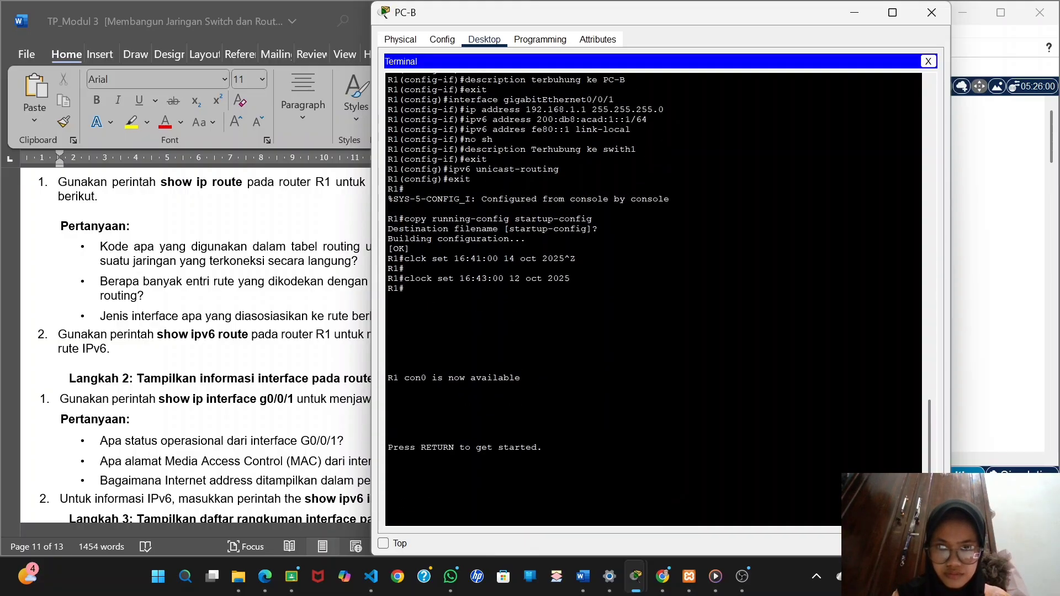
pyautogui.scroll(6, 653, 298)
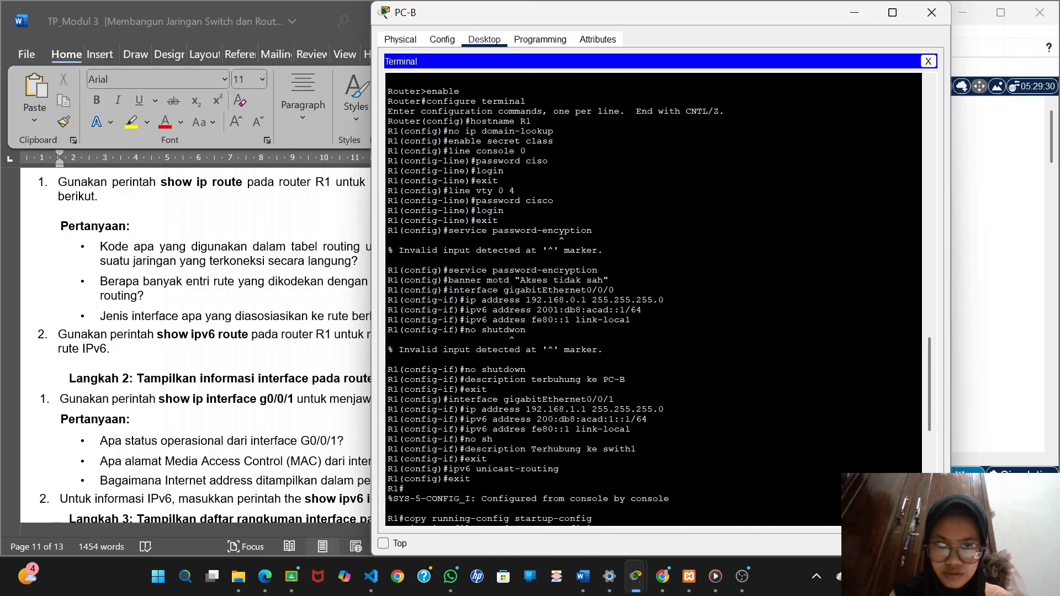
pyautogui.scroll(-13, 653, 298)
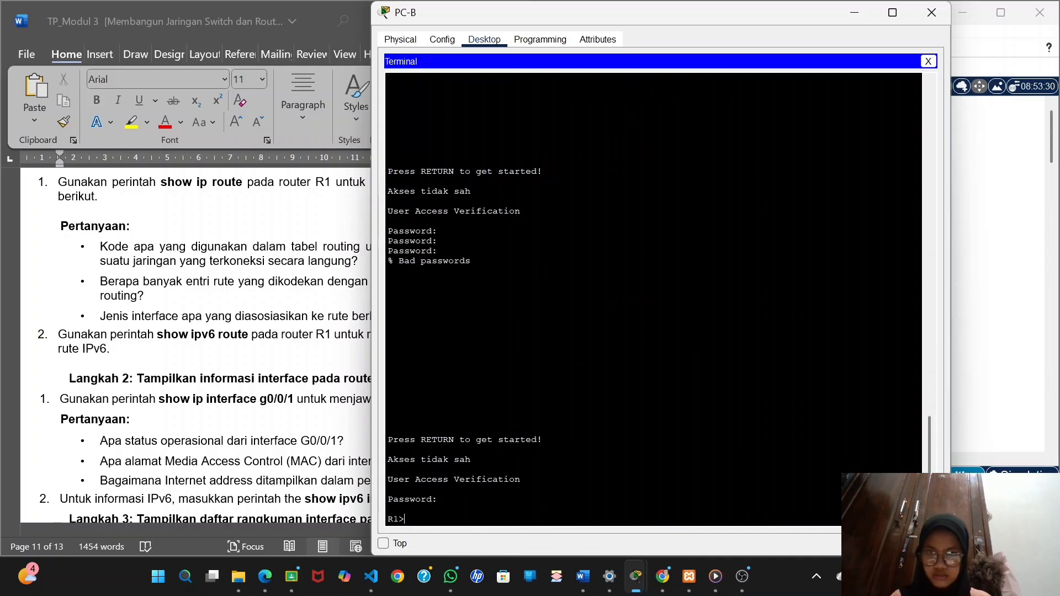
# Display R1's routing table with the show ip route command and highlight the "C - connected" entry in the code legend.
pyautogui.moveTo(665, 20); pyautogui.dragTo(759, 20)
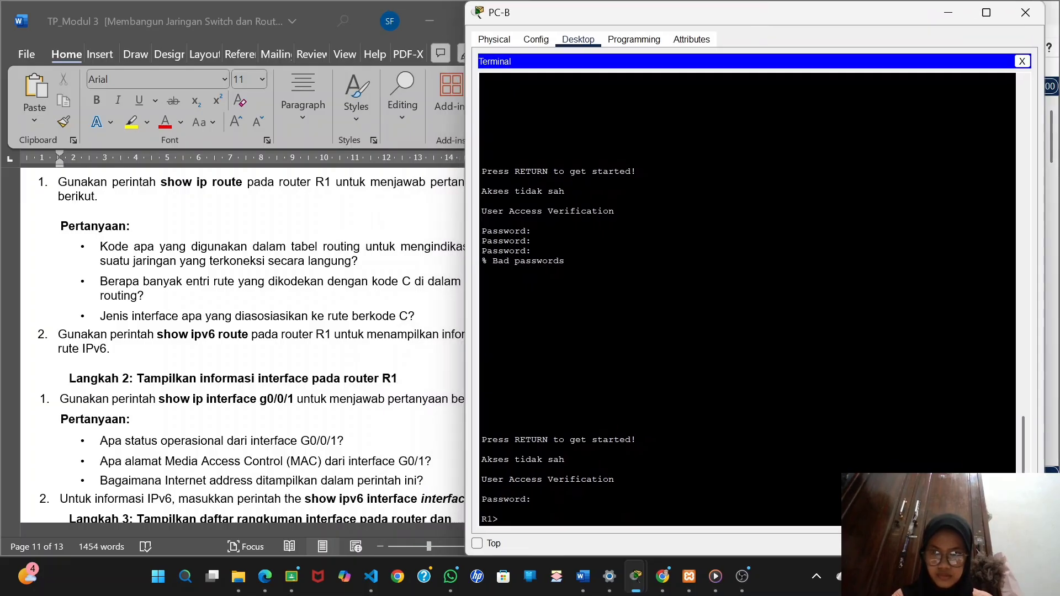
pyautogui.write('show')
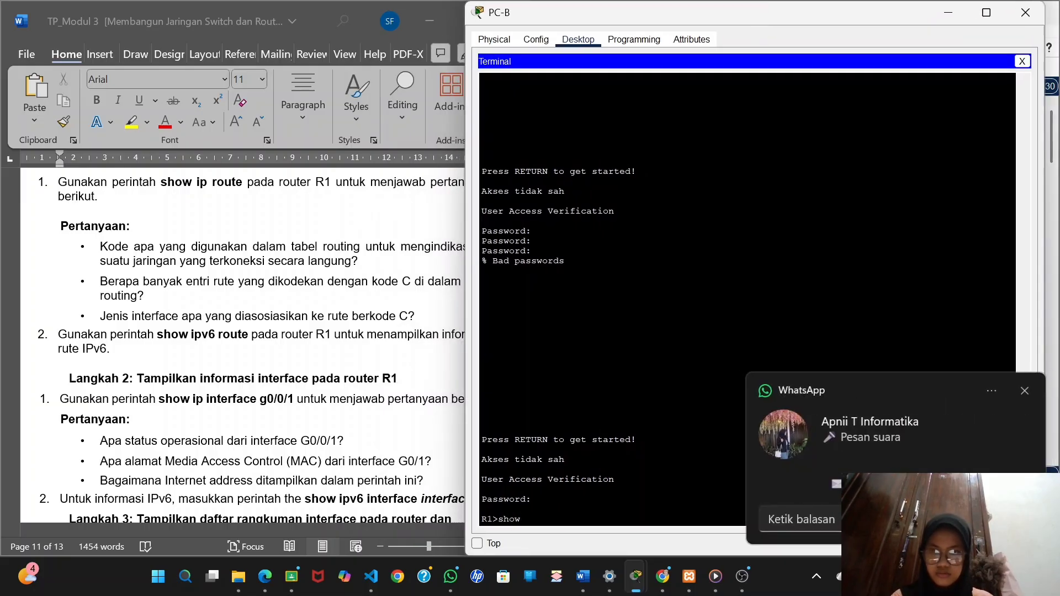
pyautogui.write(' ip route')
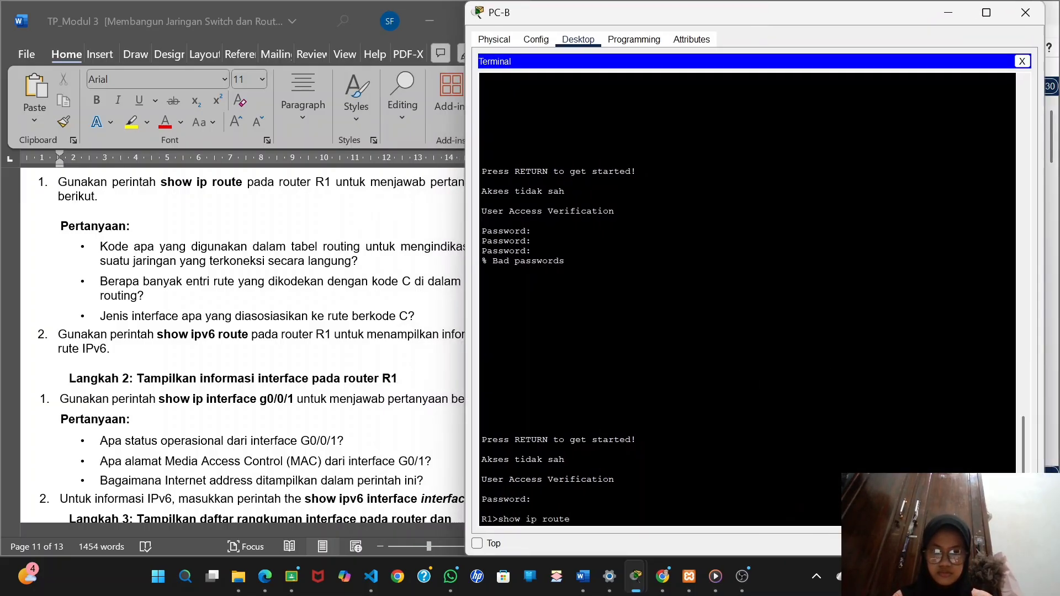
pyautogui.press('Return')
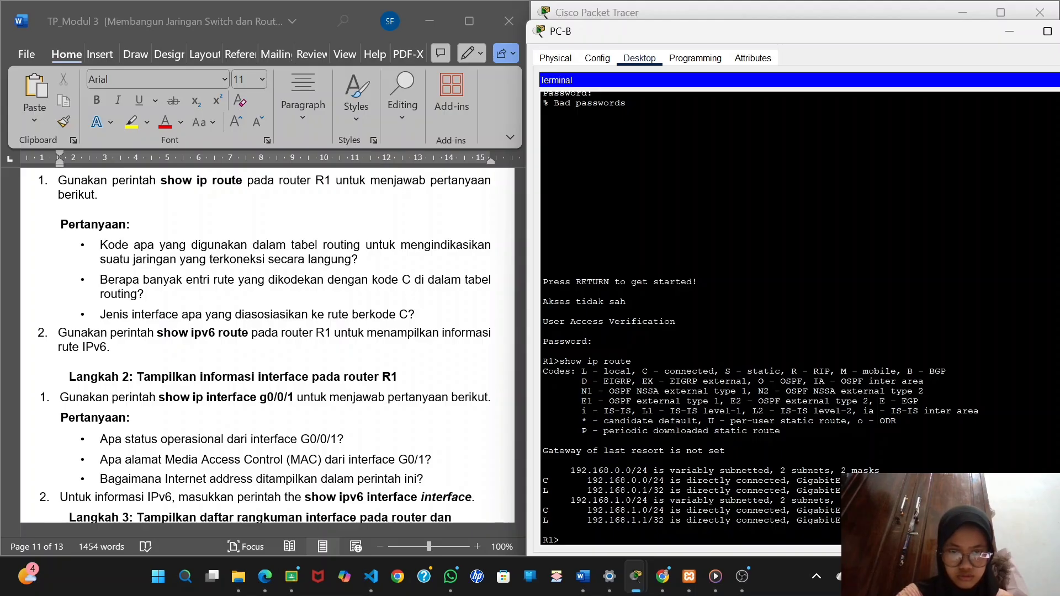
pyautogui.moveTo(643, 371); pyautogui.dragTo(714, 371)
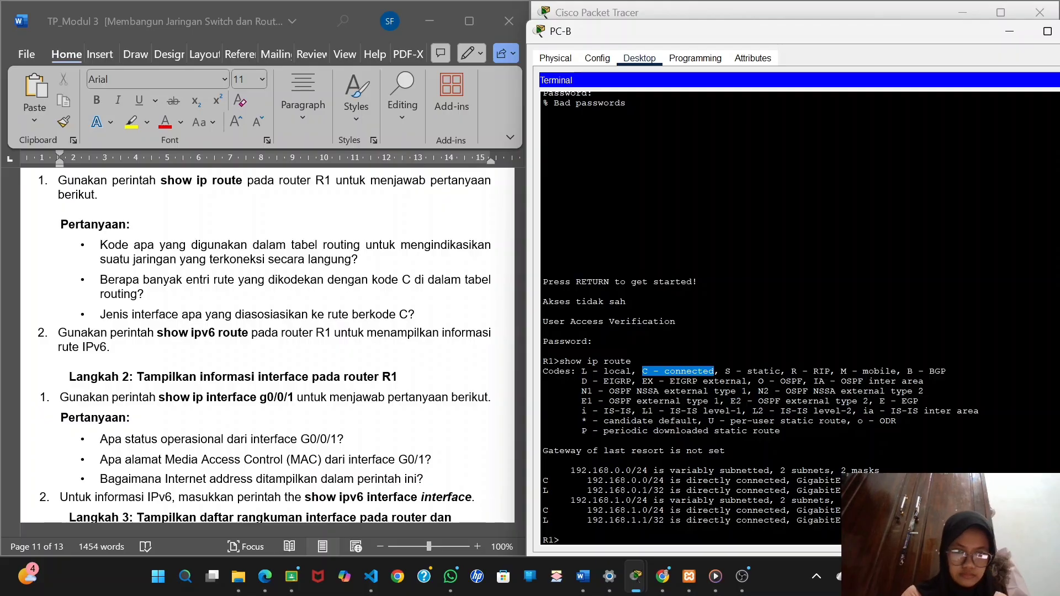
# Copy "C - connected" from R1's routing code legend and paste it as the answer below the question about the directly connected network code.
pyautogui.press('Return')
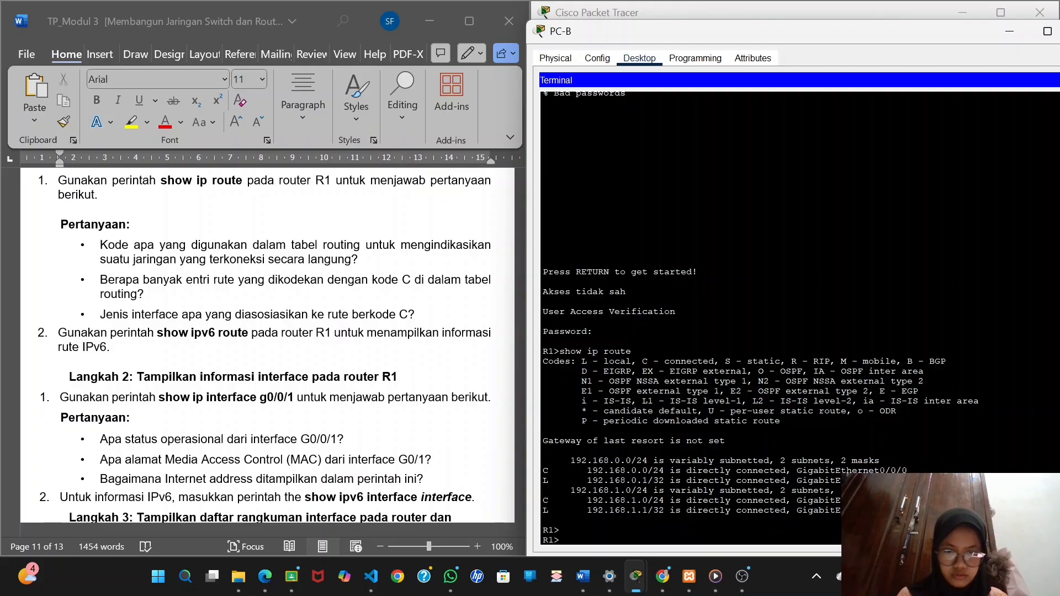
pyautogui.moveTo(642, 361); pyautogui.dragTo(714, 361)
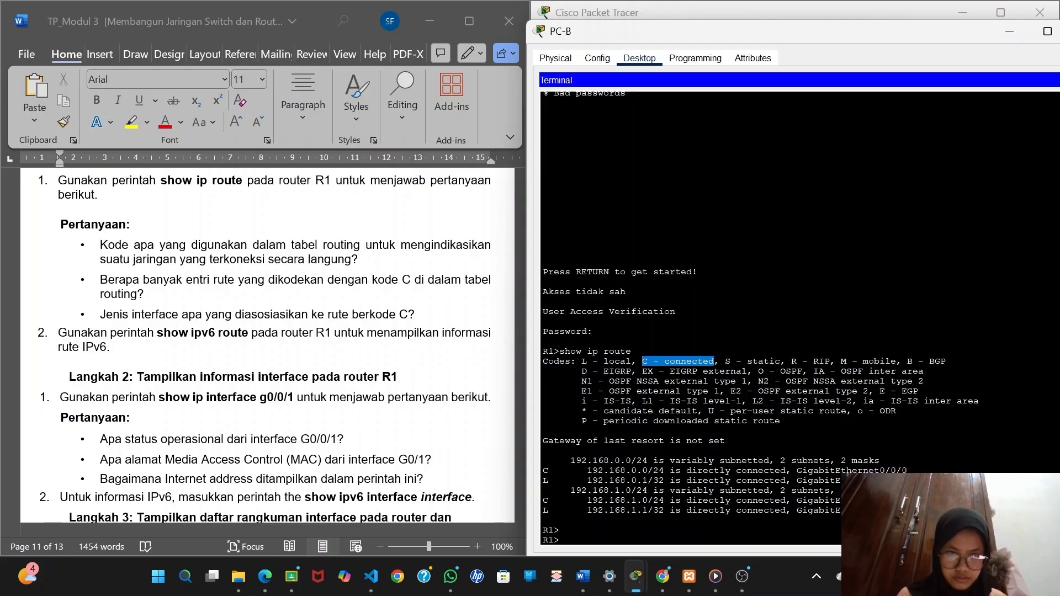
pyautogui.rightClick(691, 362)
pyautogui.click(700, 367)
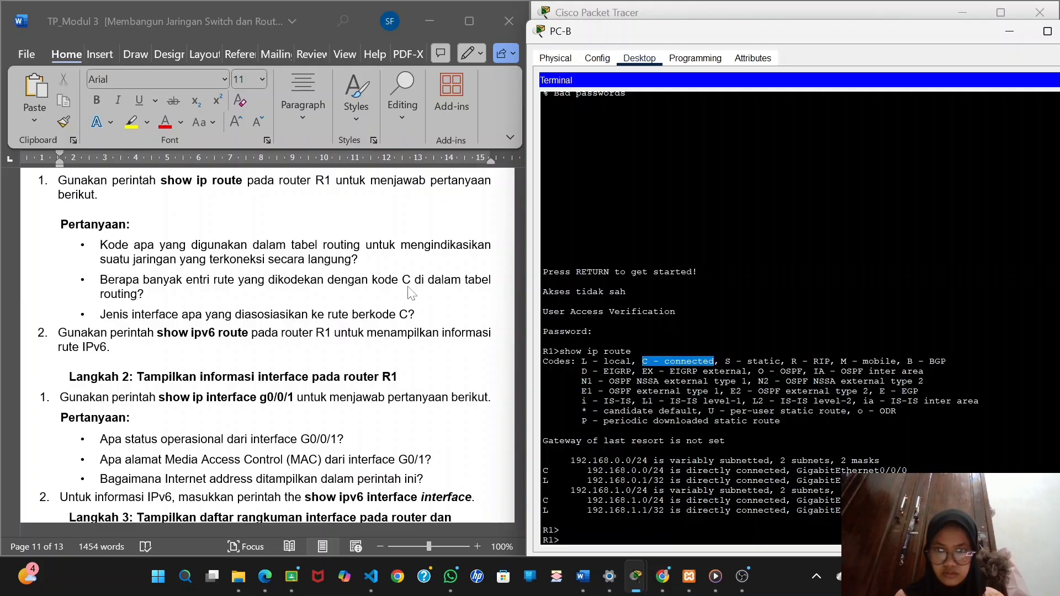
pyautogui.click(380, 264)
pyautogui.press('Return')
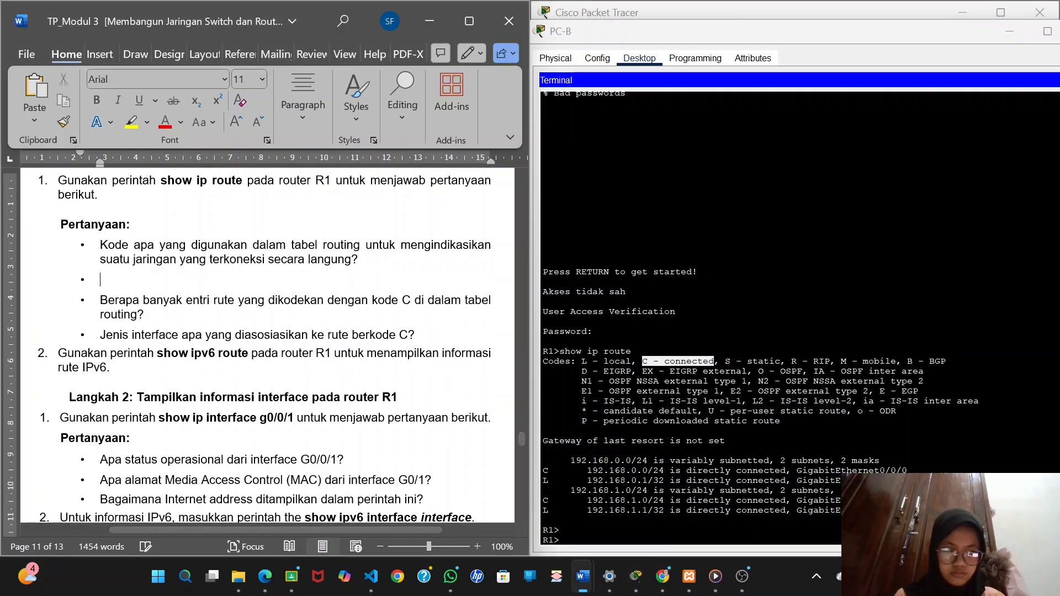
pyautogui.hotkey('ctrl', 'v')
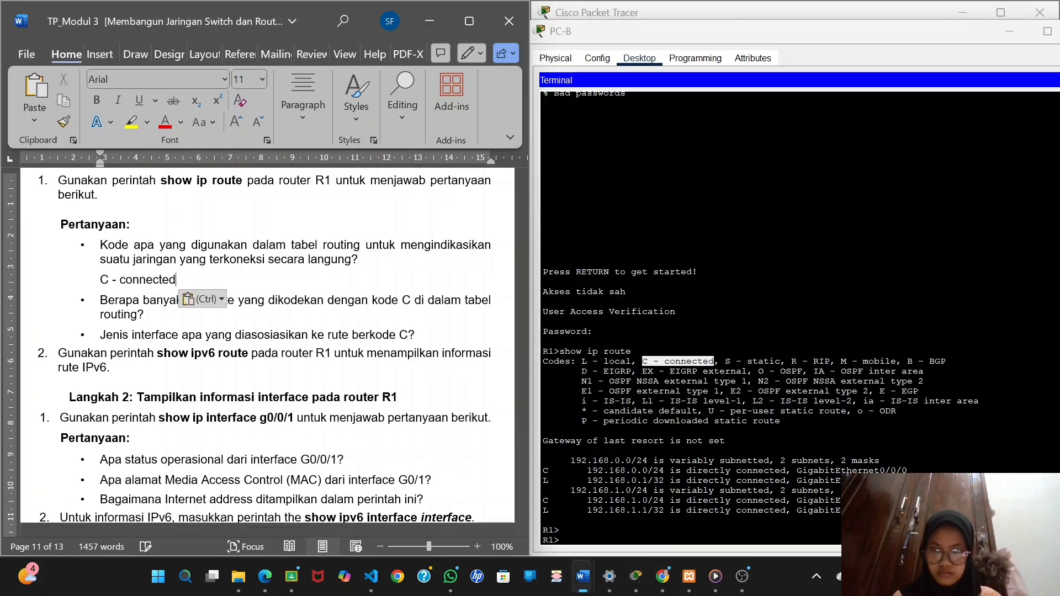
# Copy the 192.168.0.0/24 connected route from R1's routing table into a new answer line below the question on code C entries.
pyautogui.scroll(-2, 147, 315)
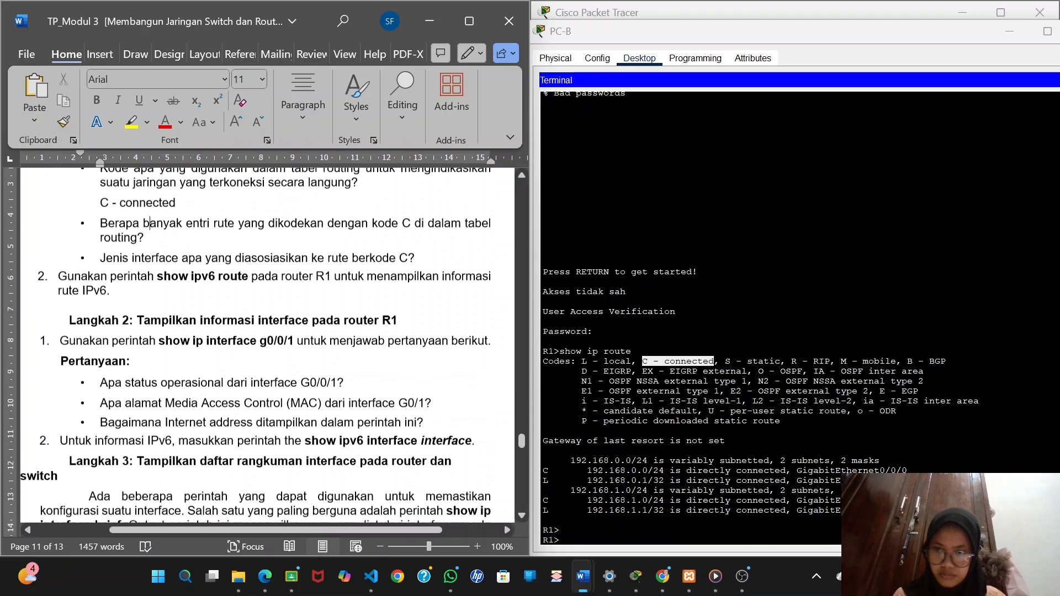
pyautogui.scroll(2, 146, 315)
pyautogui.scroll(1, 267, 345)
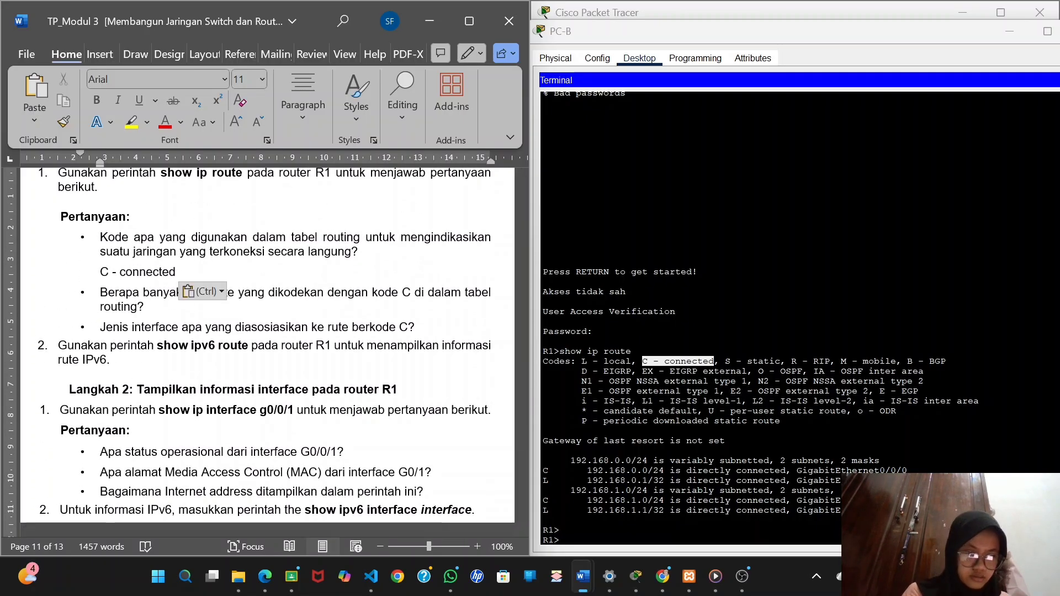
pyautogui.moveTo(587, 469); pyautogui.dragTo(908, 469)
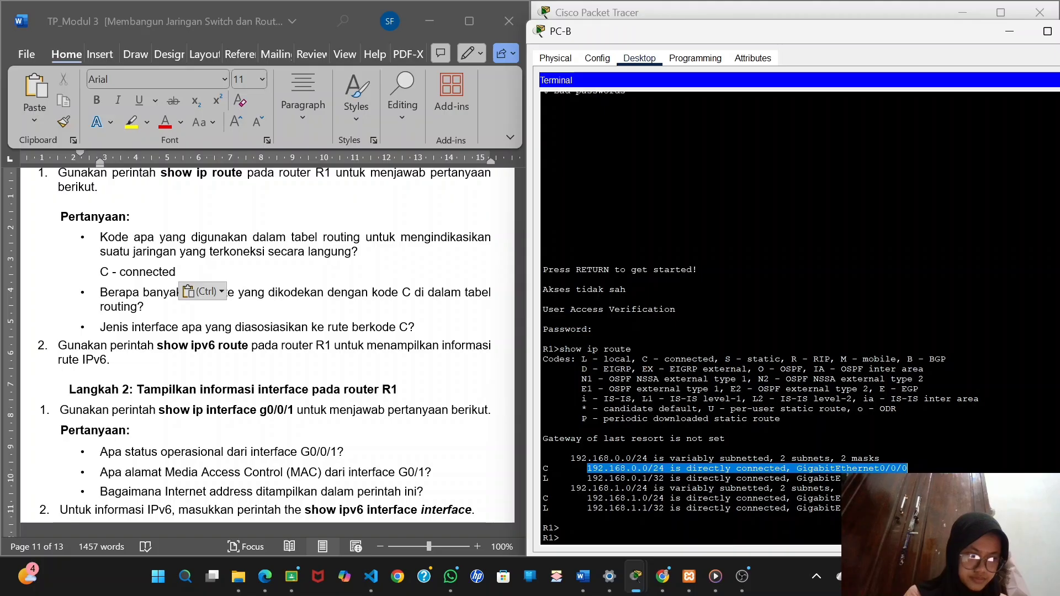
pyautogui.rightClick(927, 469)
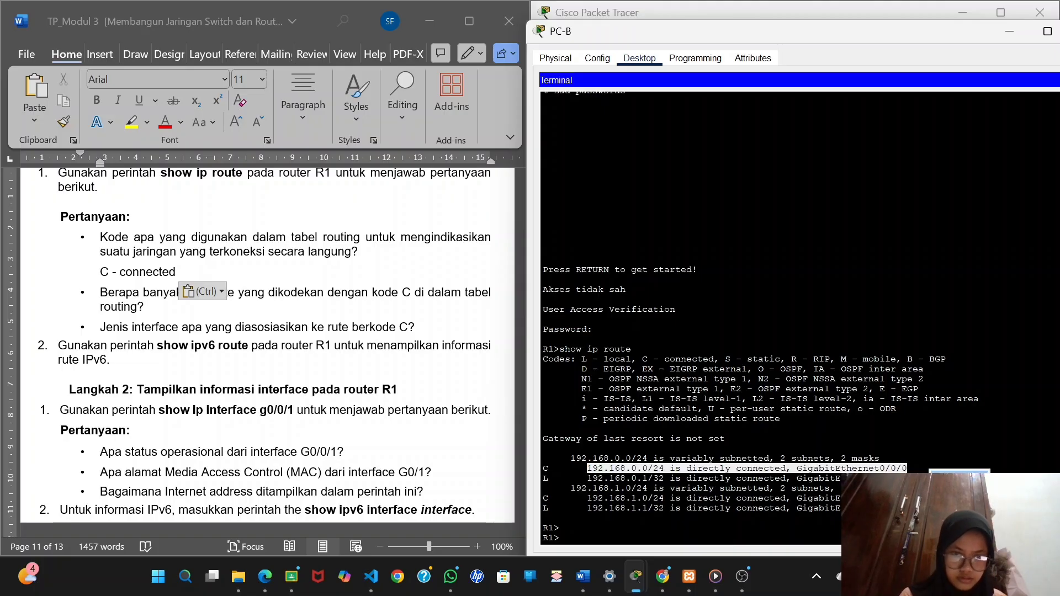
pyautogui.click(945, 476)
pyautogui.click(171, 303)
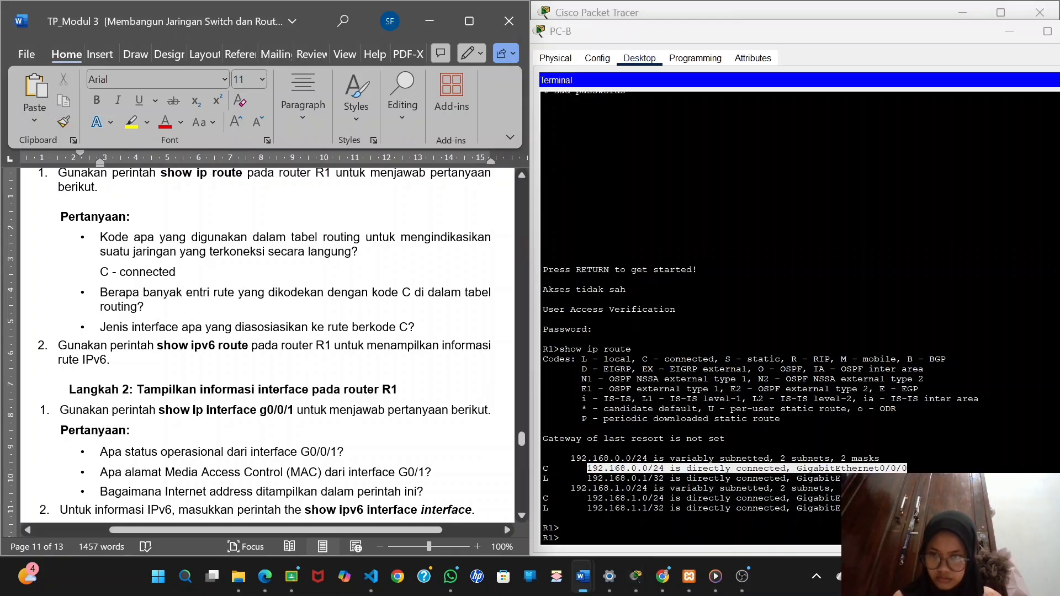
pyautogui.press('Return')
pyautogui.hotkey('ctrl', 'v')
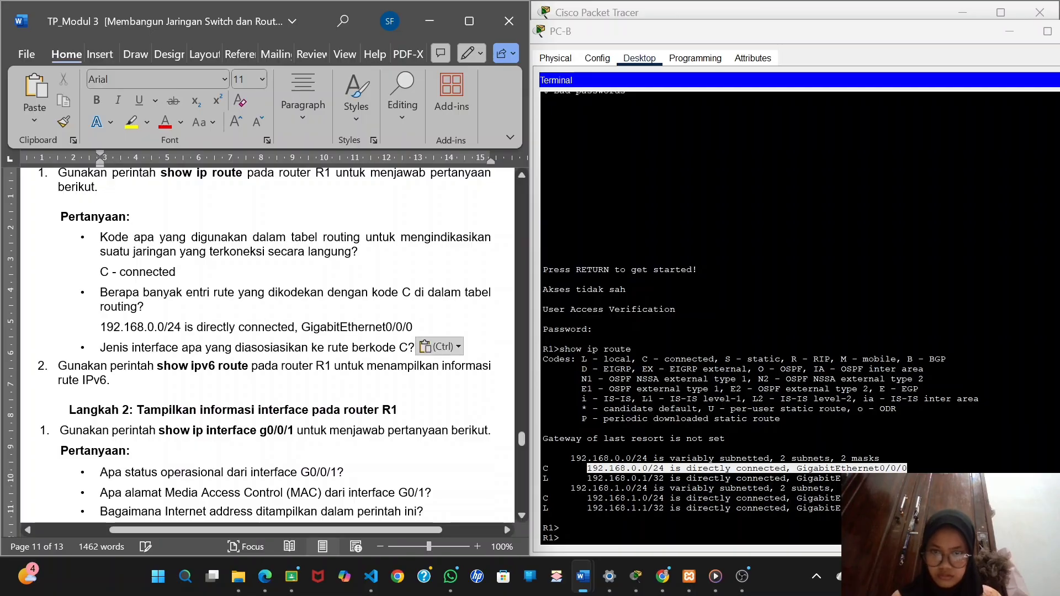
# Add the 192.168.1.0/24 GigabitEthernet0/0/1 connected route from the routing table as the second answer line on code C entries.
pyautogui.moveTo(587, 498); pyautogui.dragTo(845, 498)
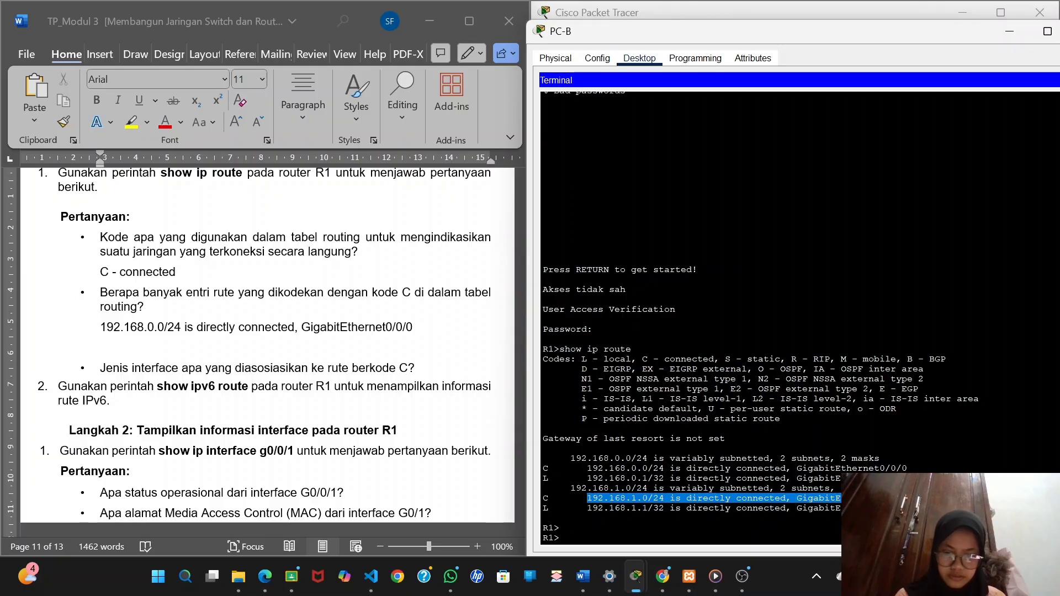
pyautogui.click(142, 354)
pyautogui.hotkey('ctrl', 'v')
# Copy GigabitEthernet0/0/0 from the routing table into an unbulleted answer line below the question about the interface type for code C routes.
pyautogui.scroll(-3, 142, 353)
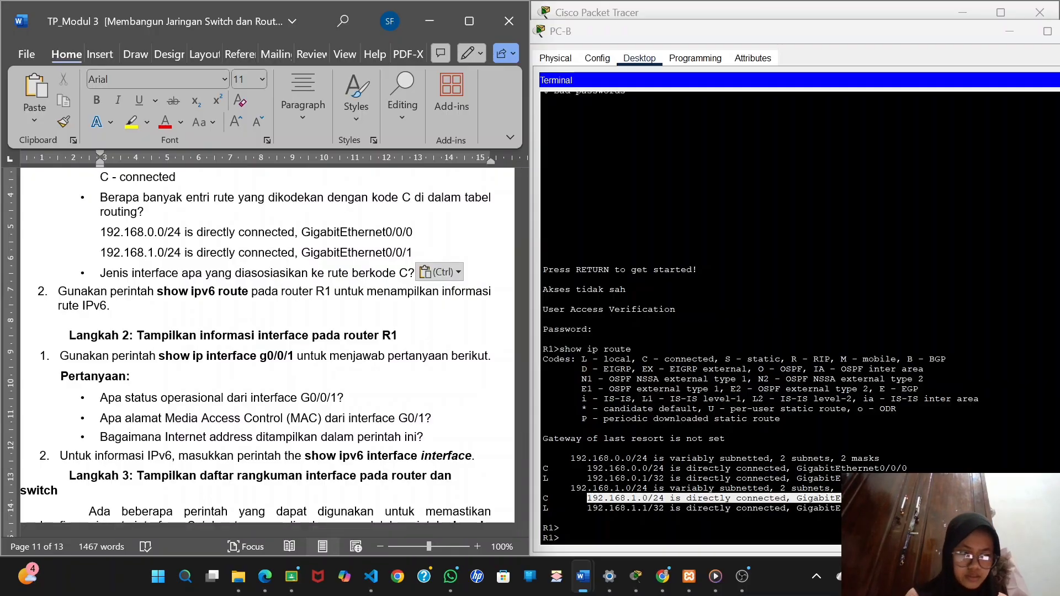
pyautogui.click(795, 470)
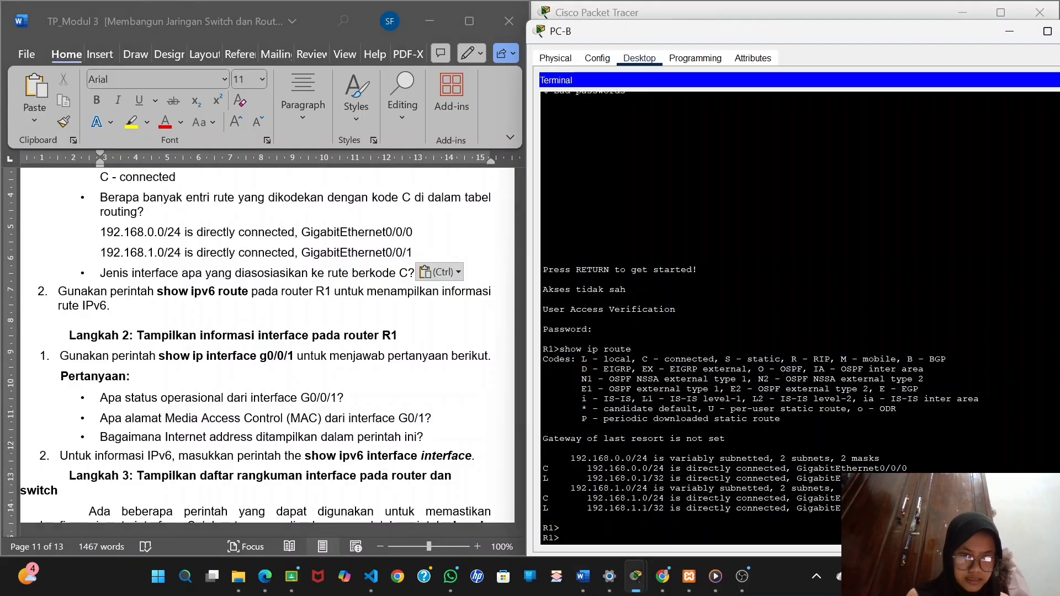
pyautogui.moveTo(793, 468); pyautogui.dragTo(897, 469)
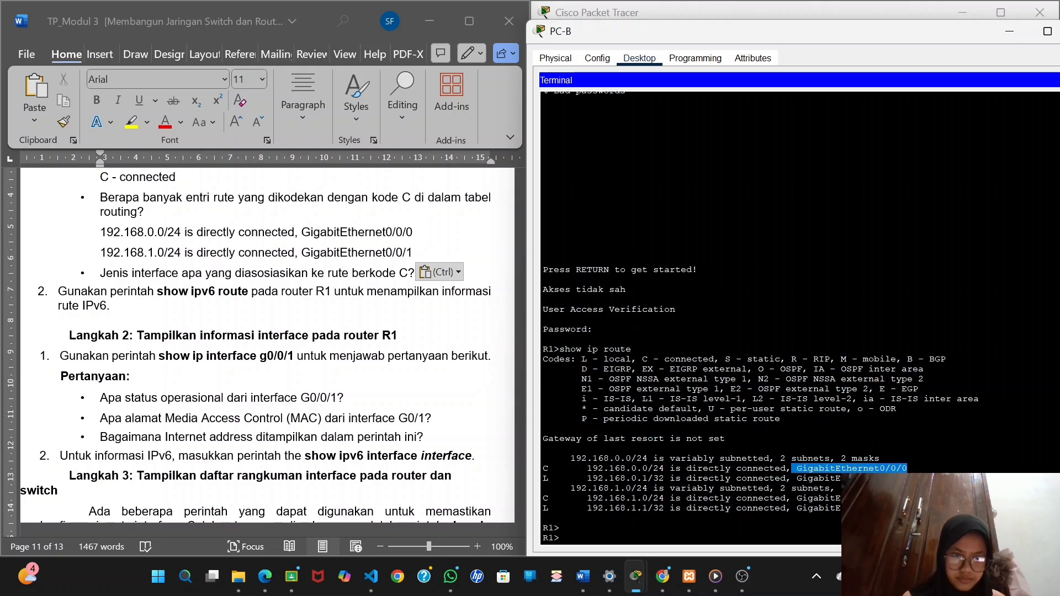
pyautogui.rightClick(906, 469)
pyautogui.click(930, 477)
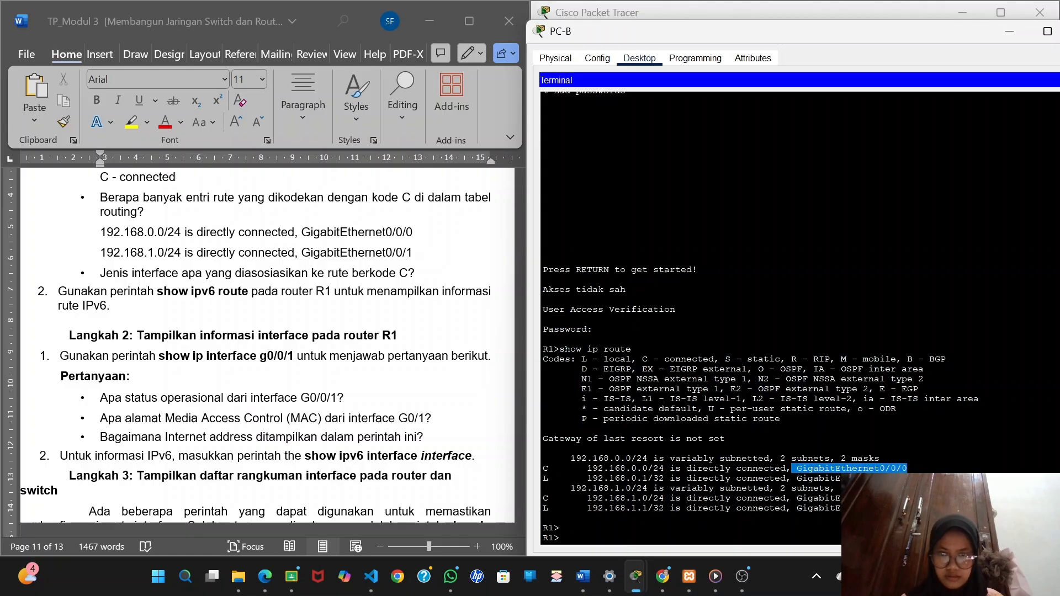
pyautogui.click(427, 279)
pyautogui.press('Return')
pyautogui.press('BackSpace')
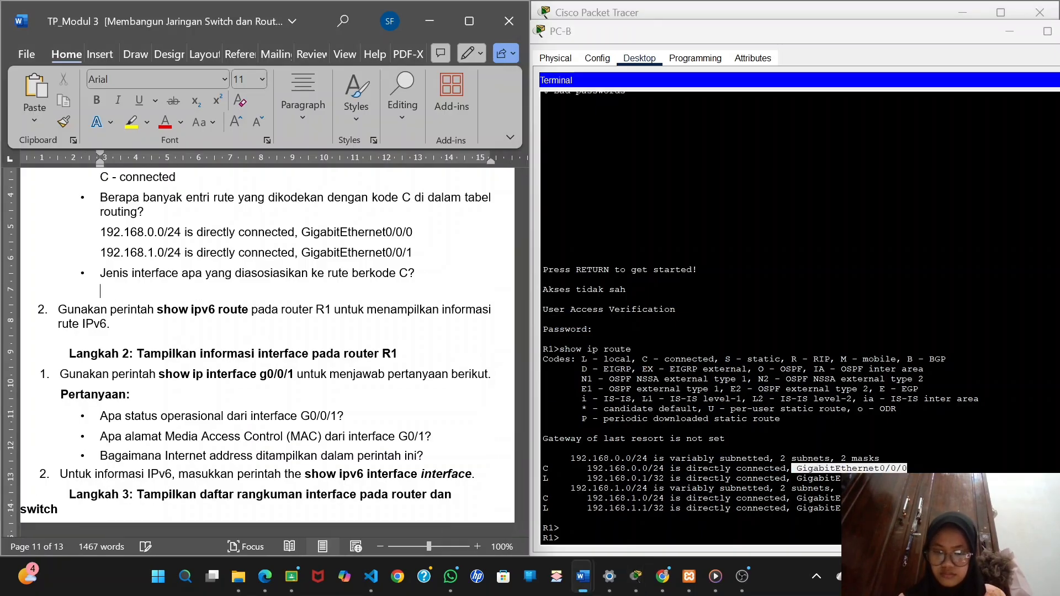
pyautogui.hotkey('ctrl', 'v')
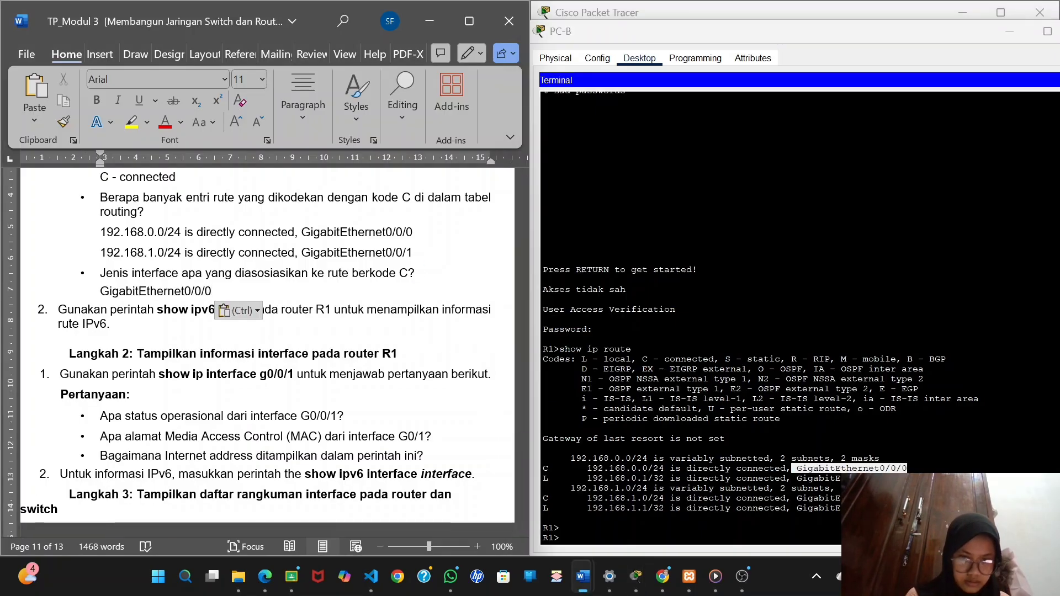
# Copy GigabitEthernet0/0/1 from the 192.168.1.0/24 route and paste it on a new line below the GigabitEthernet0/0/0 answer.
pyautogui.moveTo(796, 498); pyautogui.dragTo(906, 499)
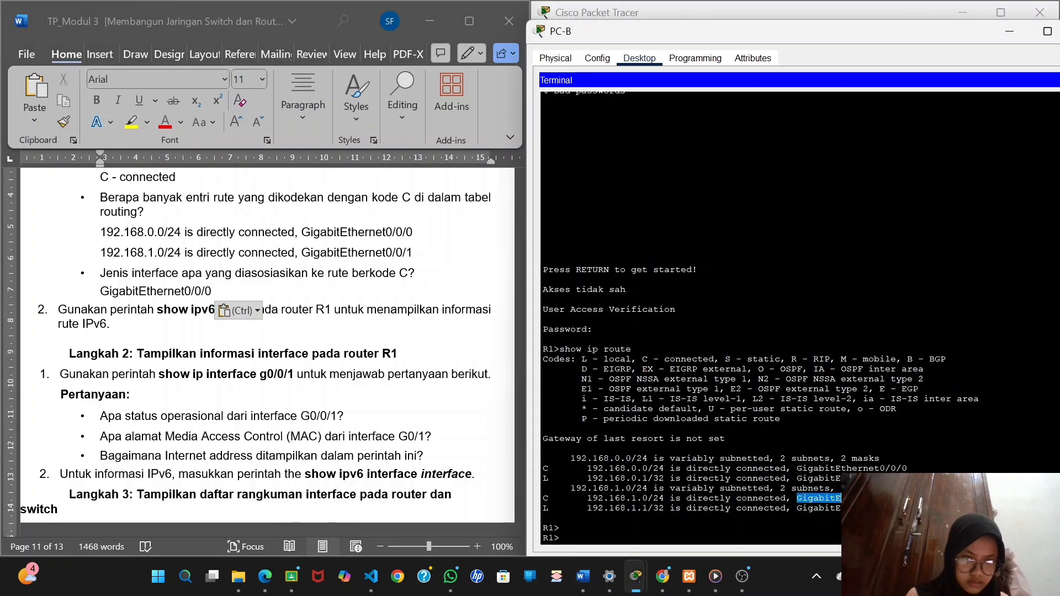
pyautogui.rightClick(894, 499)
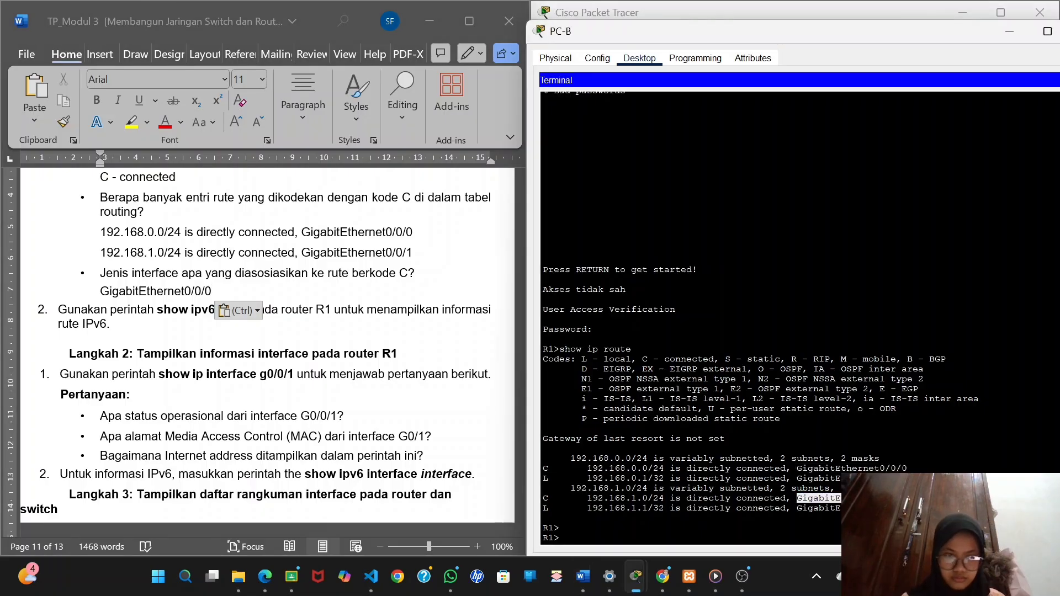
pyautogui.hotkey('alt', 'Tab')
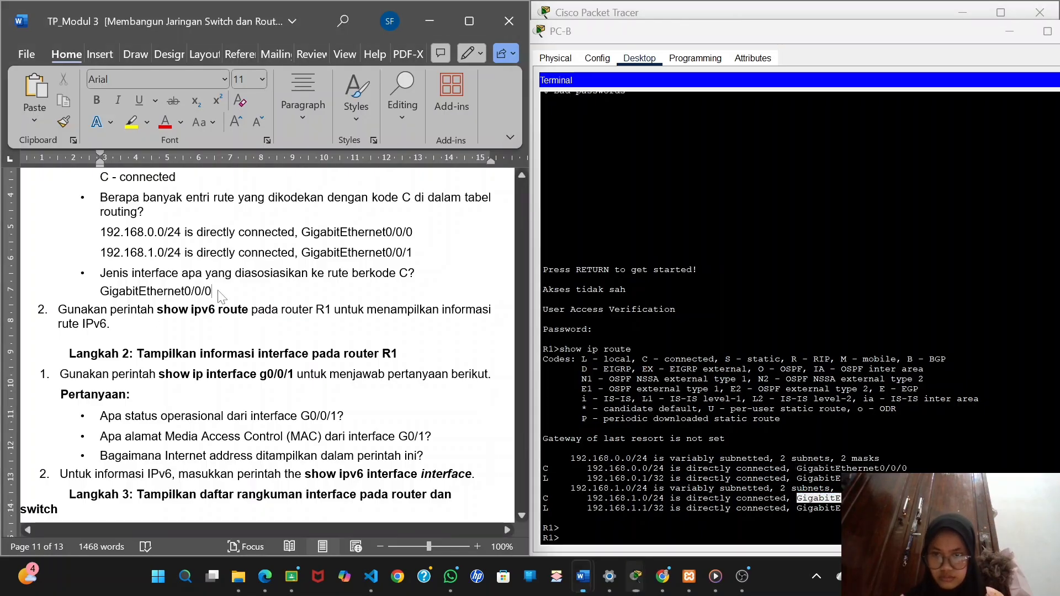
pyautogui.press('Return')
pyautogui.write('GigabitEthernet0/0/1')
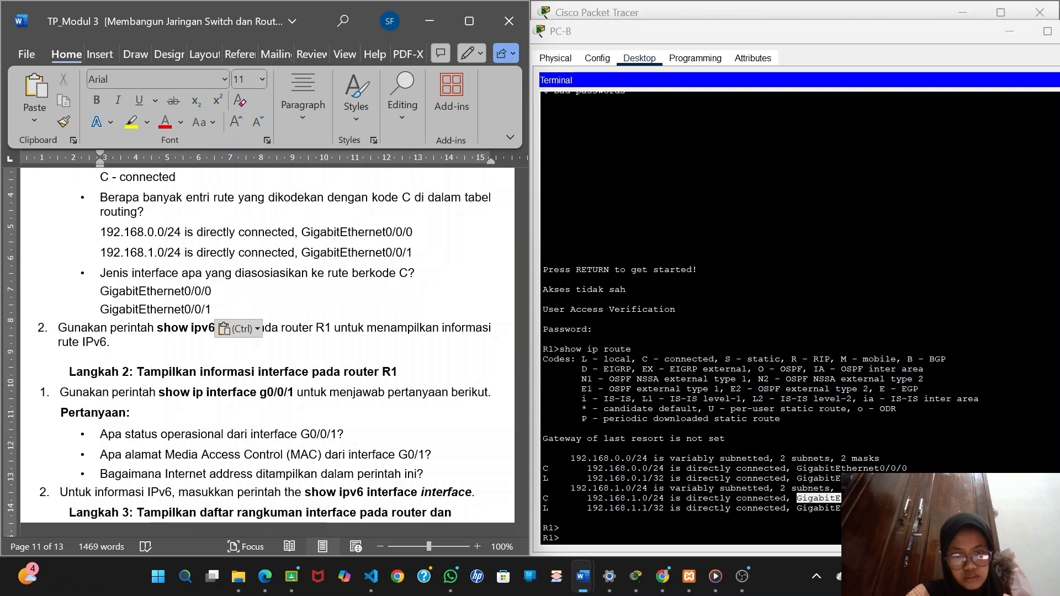
# Display R1's IPv6 routing table with the show ipv6 route command in PC-B's terminal.
pyautogui.scroll(-1, 265, 342)
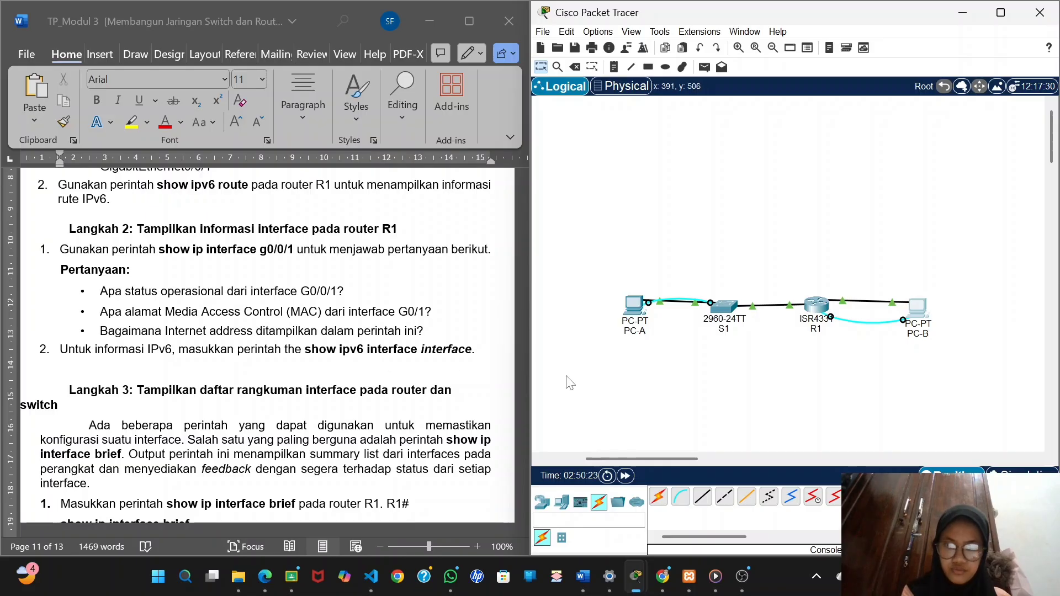
pyautogui.click(917, 306)
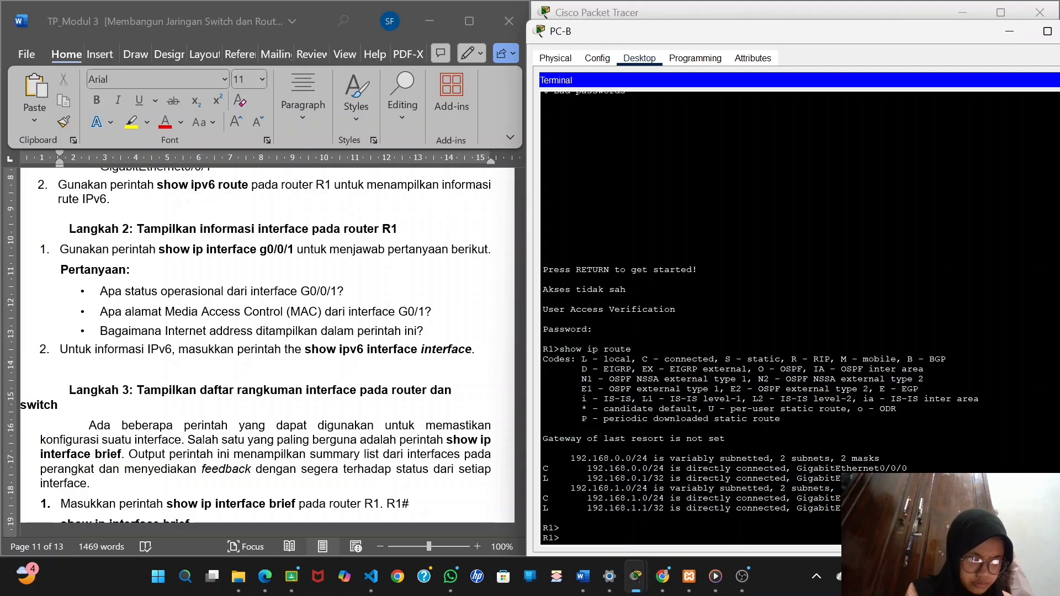
pyautogui.write('show ')
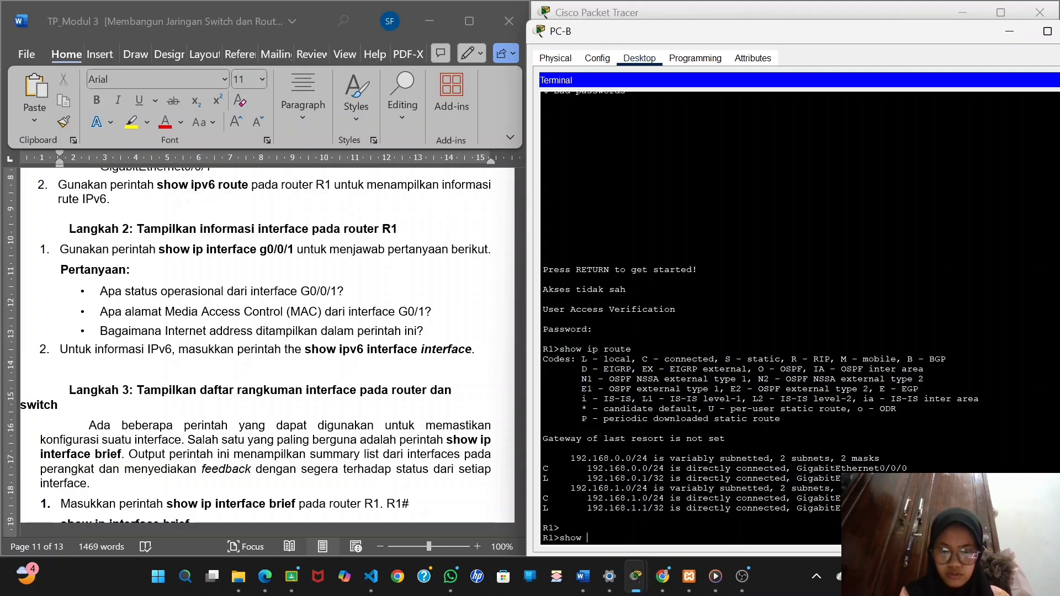
pyautogui.write('ipv6')
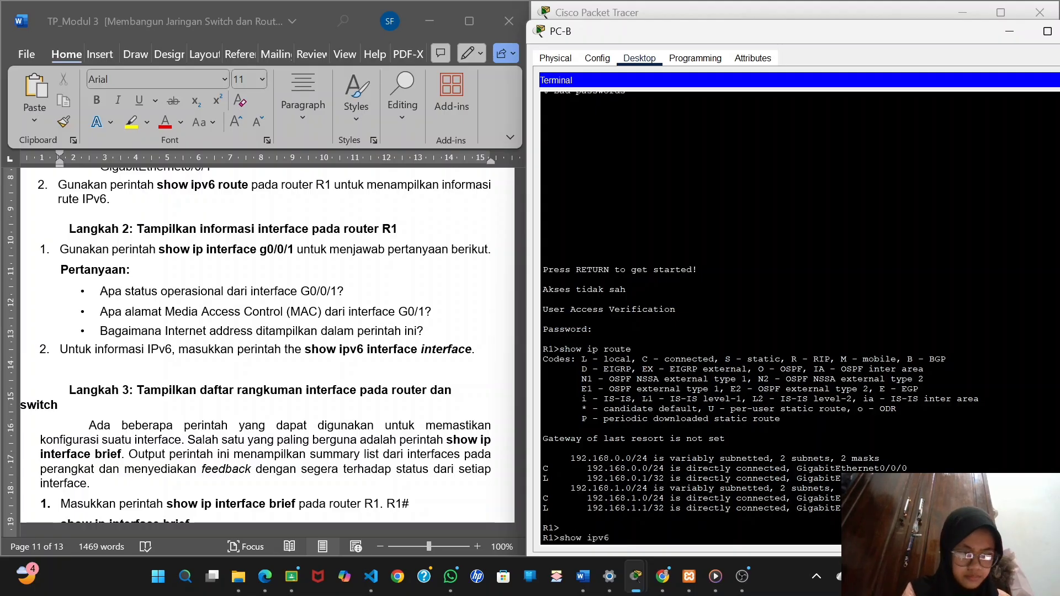
pyautogui.write(' route')
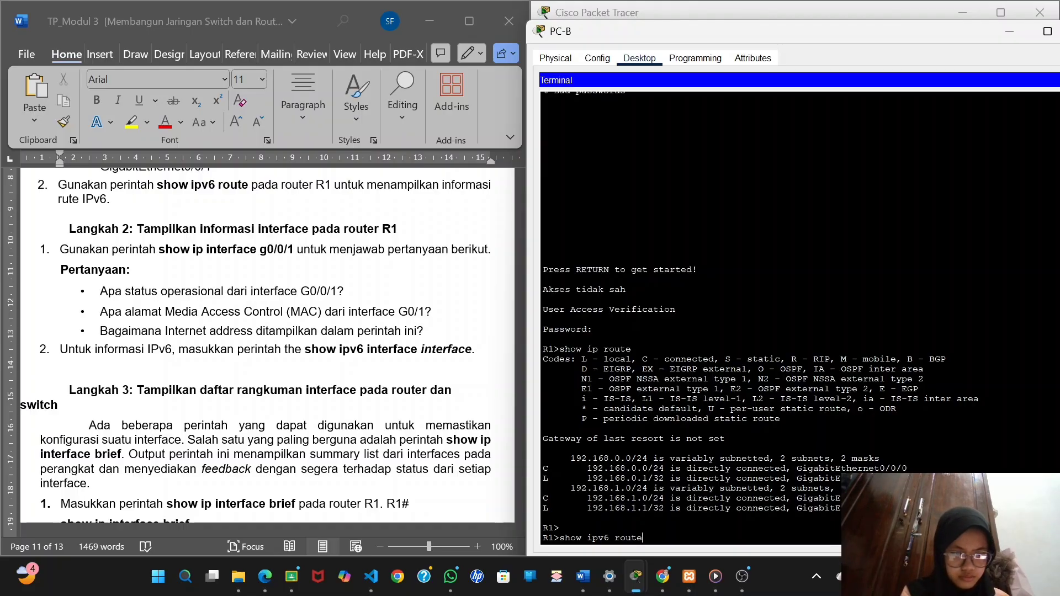
pyautogui.press('Return')
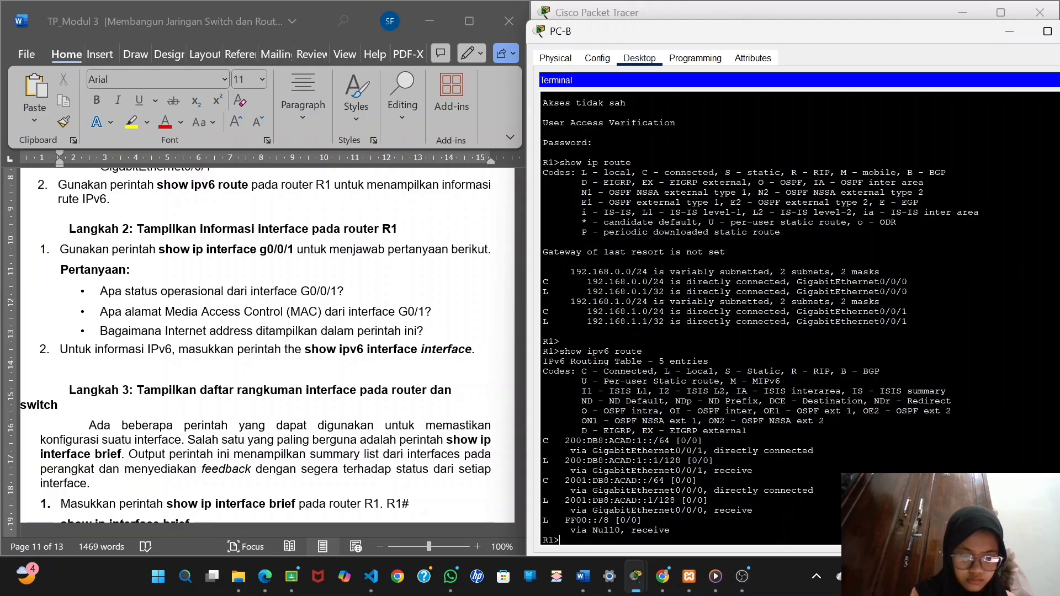
# Capture the show ipv6 route output and place the screenshot in the Word report below the show ipv6 route instruction, above "Langkah 2".
pyautogui.press('super+shift+s')
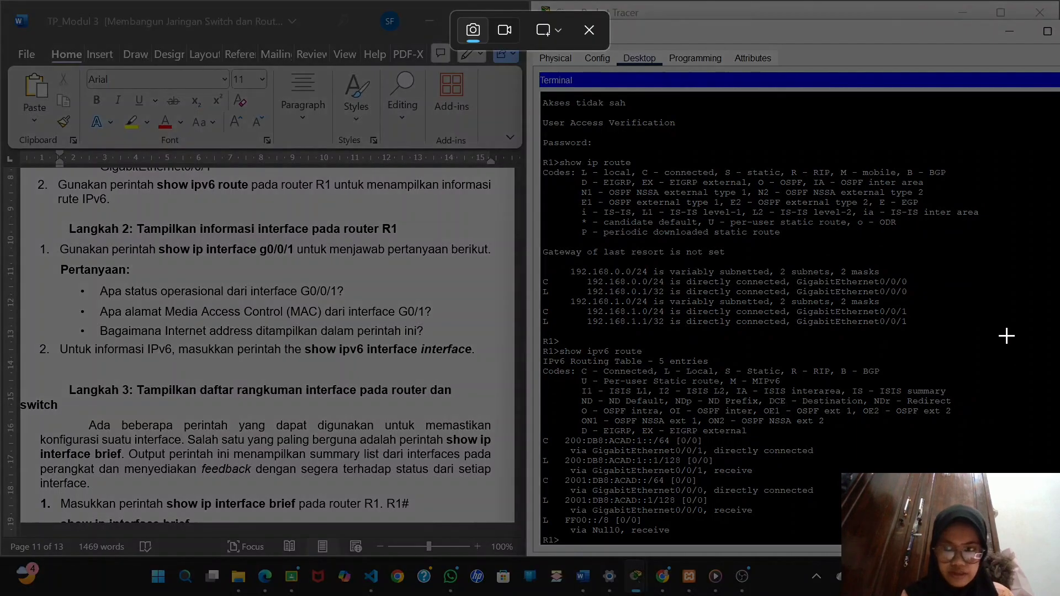
pyautogui.moveTo(949, 369); pyautogui.dragTo(532, 535)
pyautogui.click(108, 375)
pyautogui.hotkey('ctrl', 'v')
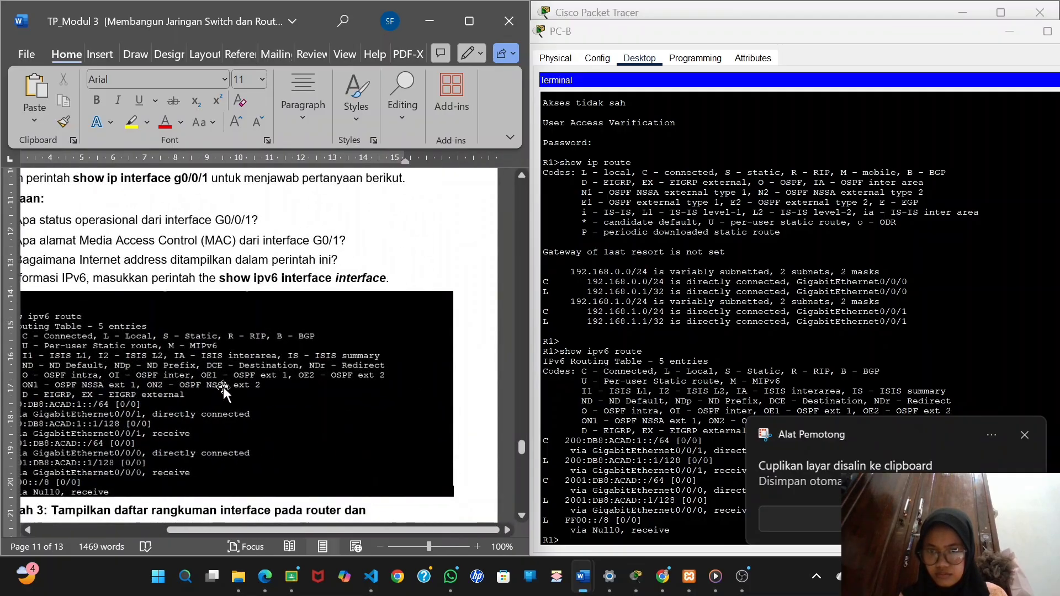
pyautogui.scroll(-5, 223, 386)
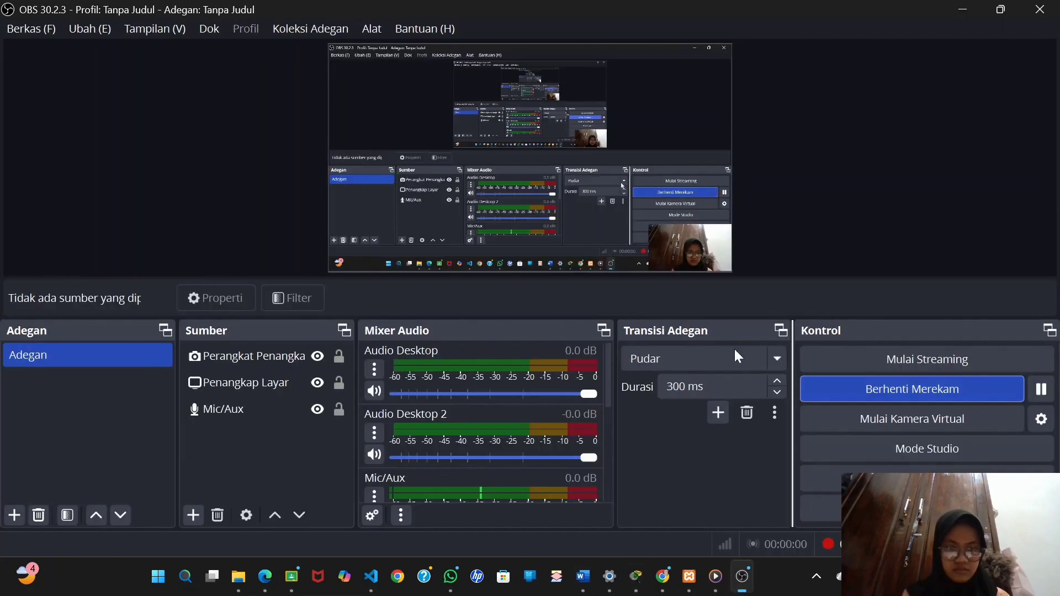
pyautogui.press('super+Tab')
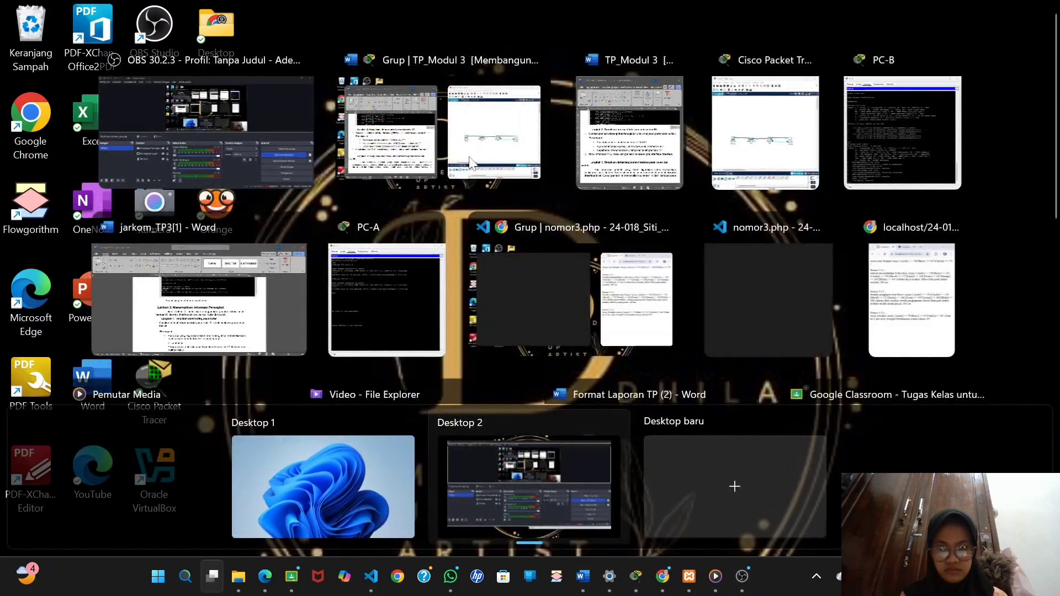
pyautogui.click(396, 148)
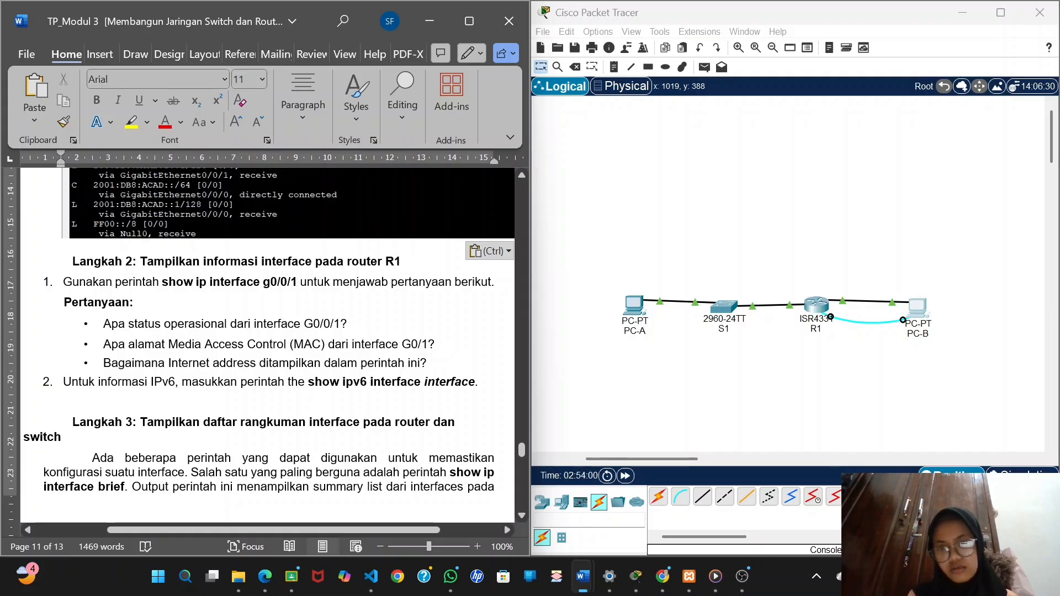
# Display R1's interface details with the show interface gigabitEthernet0/0/1 command in PC-B's terminal.
pyautogui.click(916, 310)
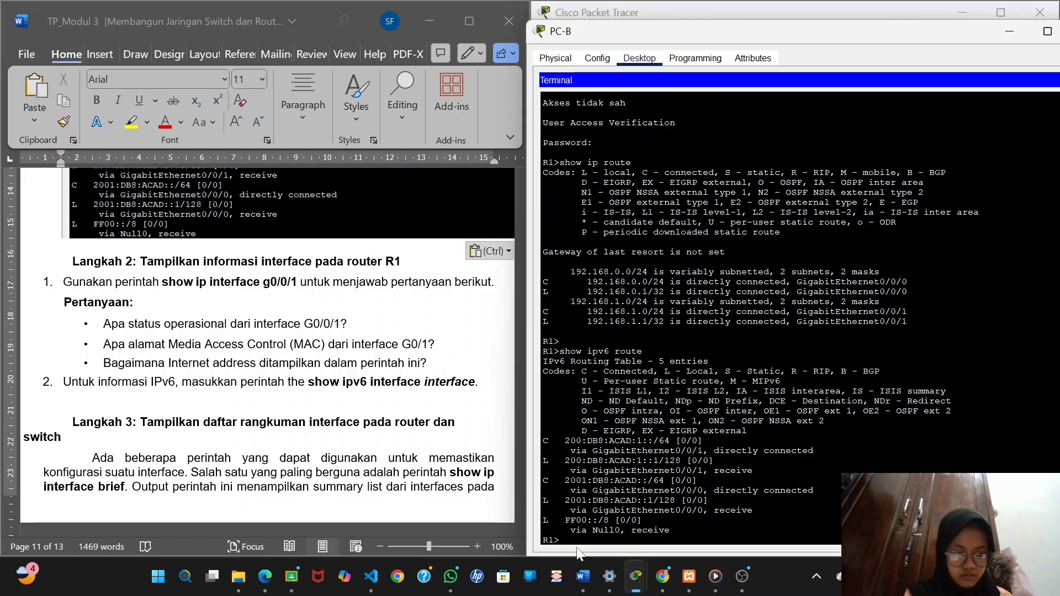
pyautogui.write('show')
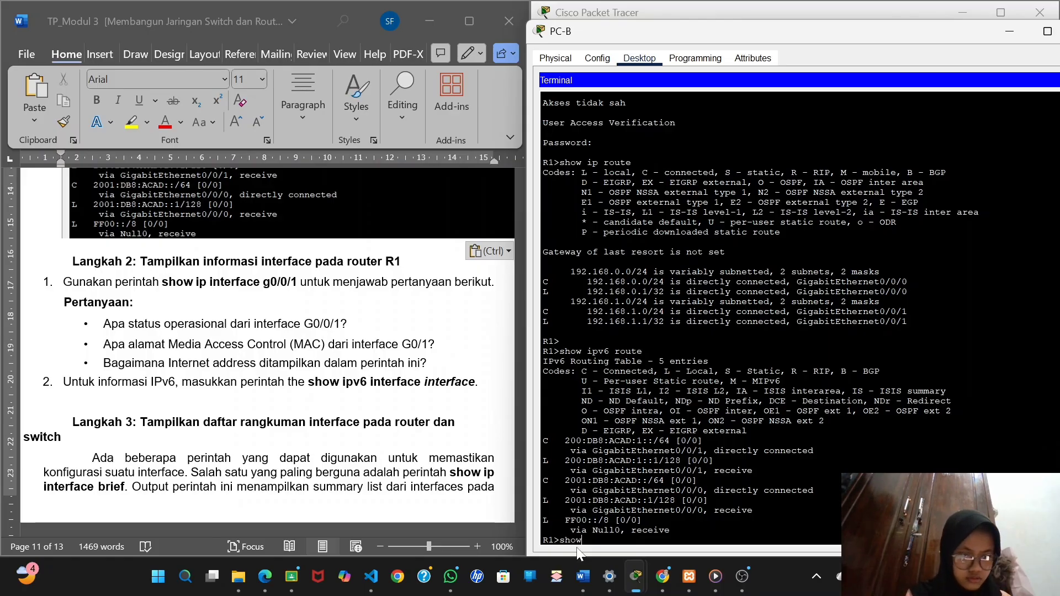
pyautogui.write(' ip')
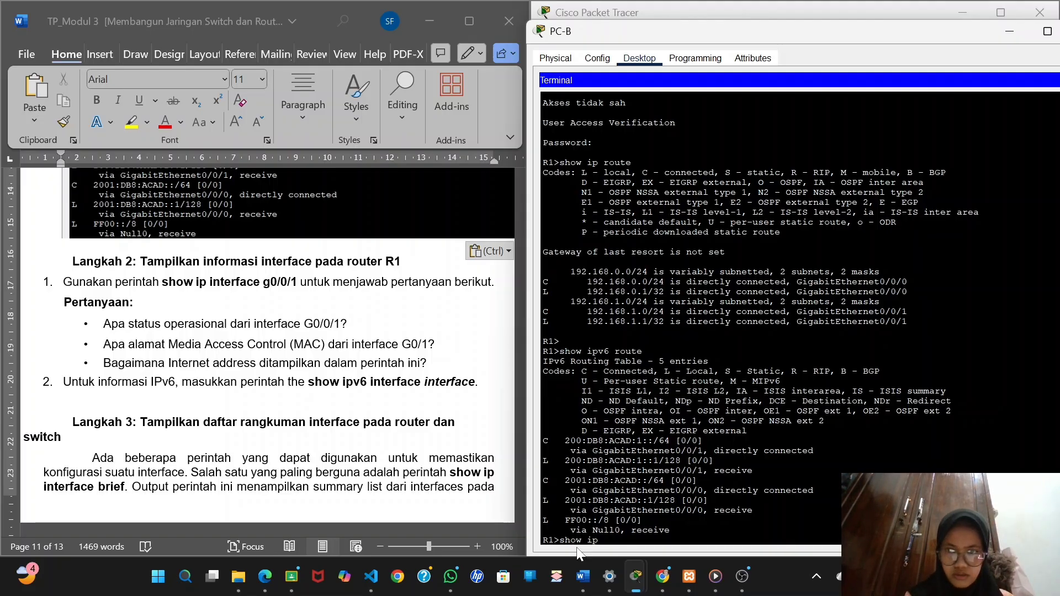
pyautogui.press('BackSpace')
pyautogui.press('BackSpace')
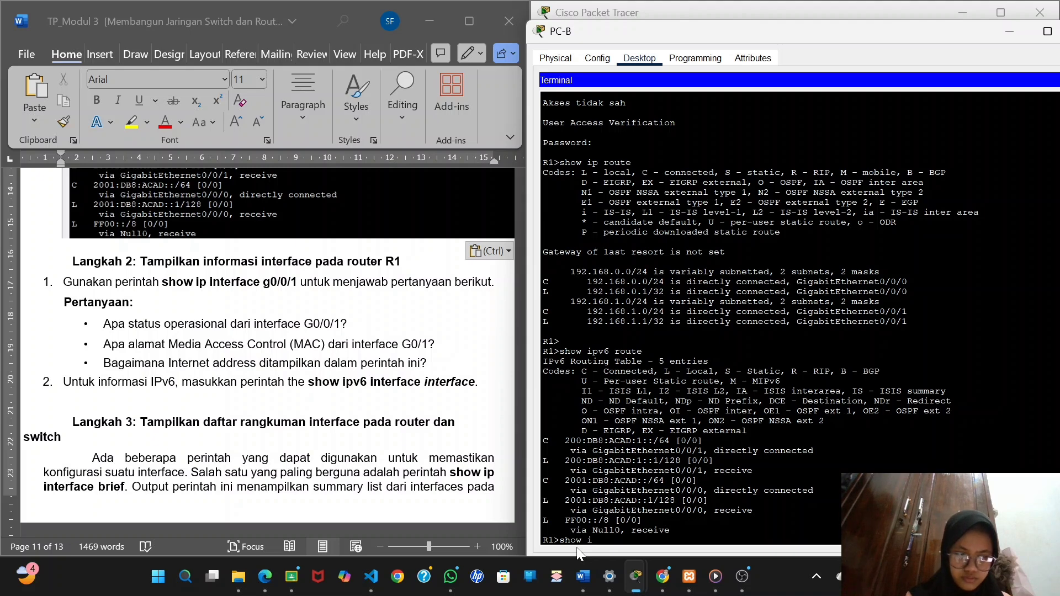
pyautogui.write('nterfa')
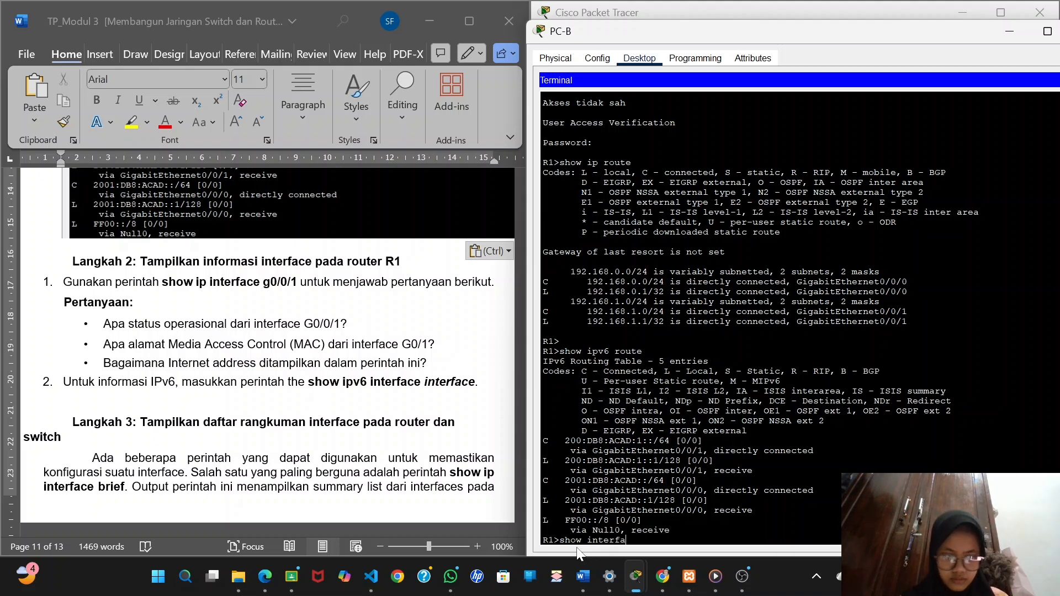
pyautogui.write('ce')
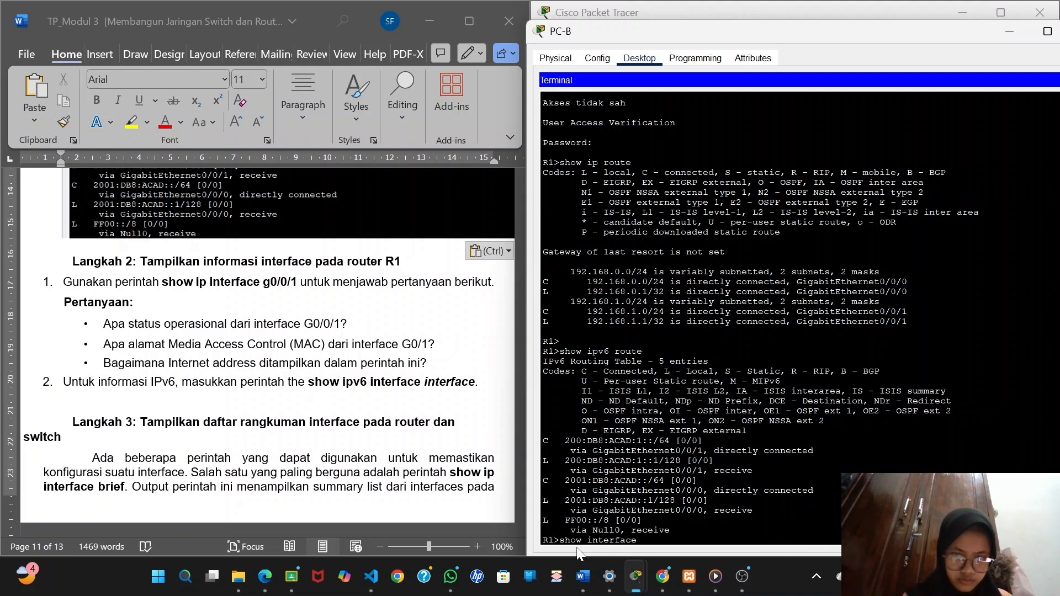
pyautogui.write(' giga')
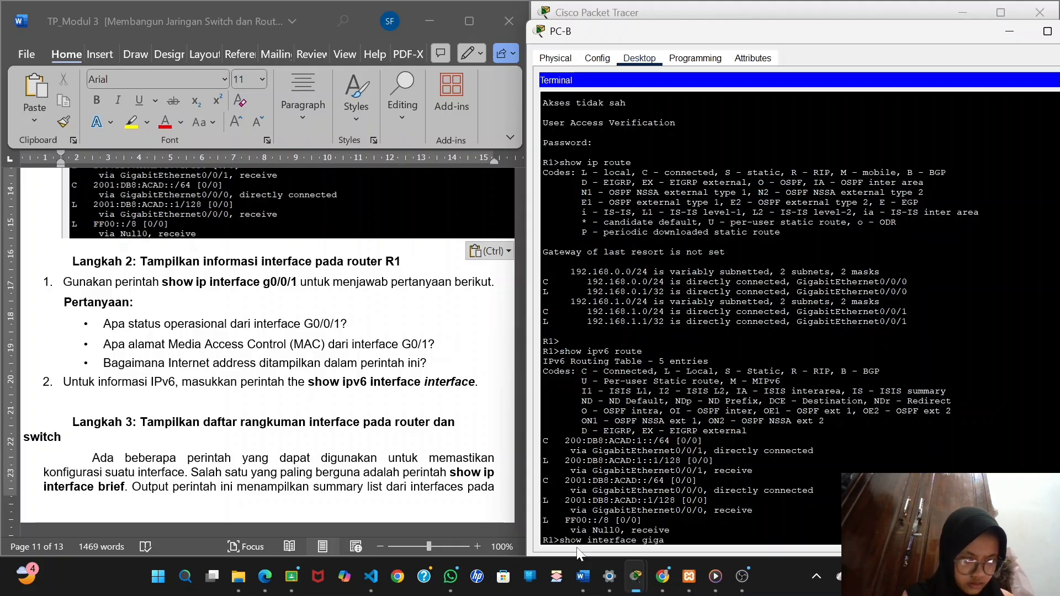
pyautogui.write('bitE')
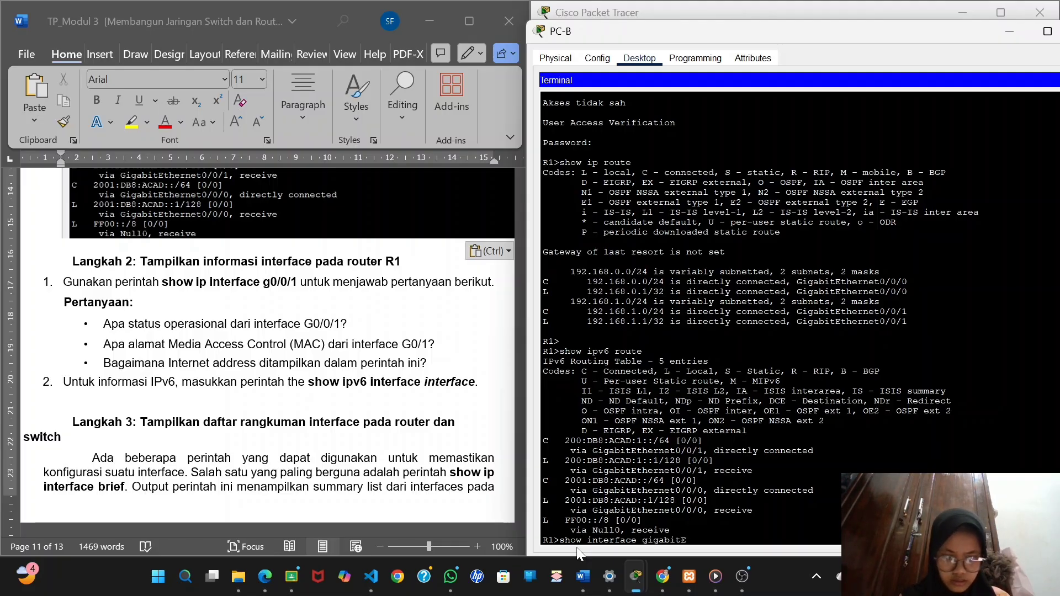
pyautogui.write('ther')
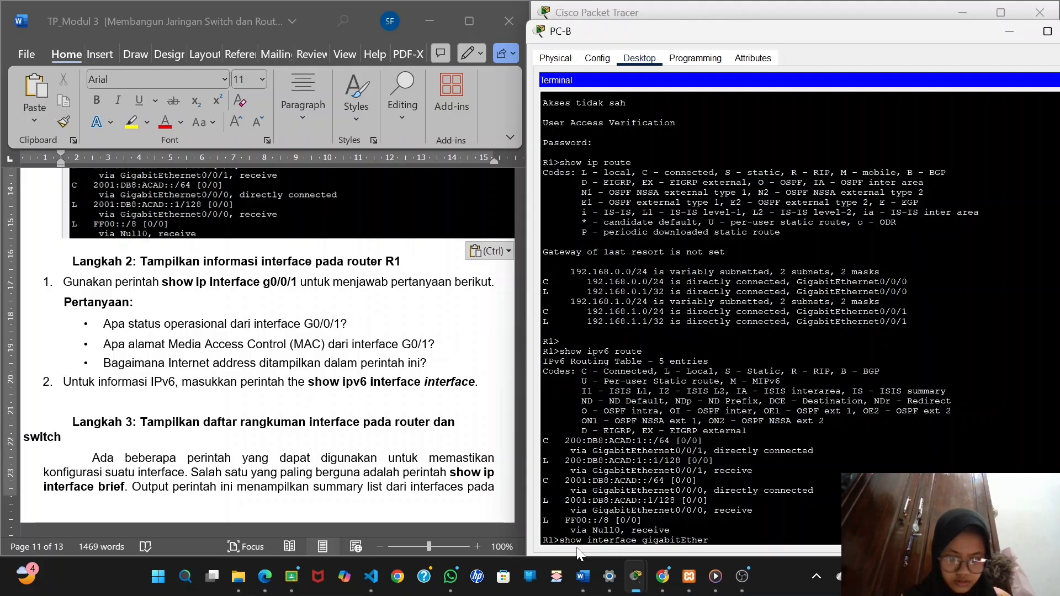
pyautogui.write('net')
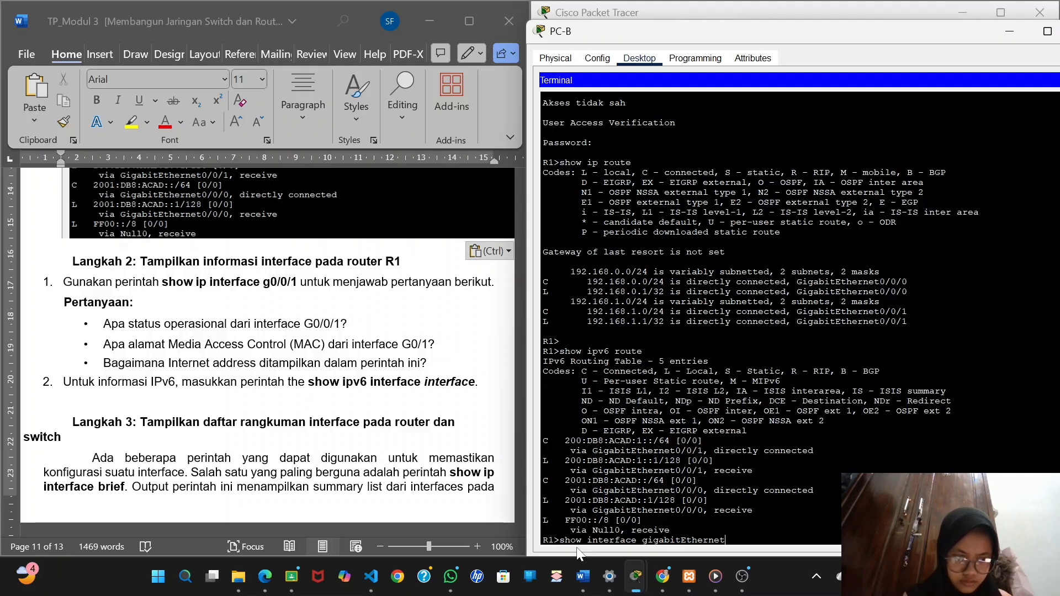
pyautogui.write('0/0')
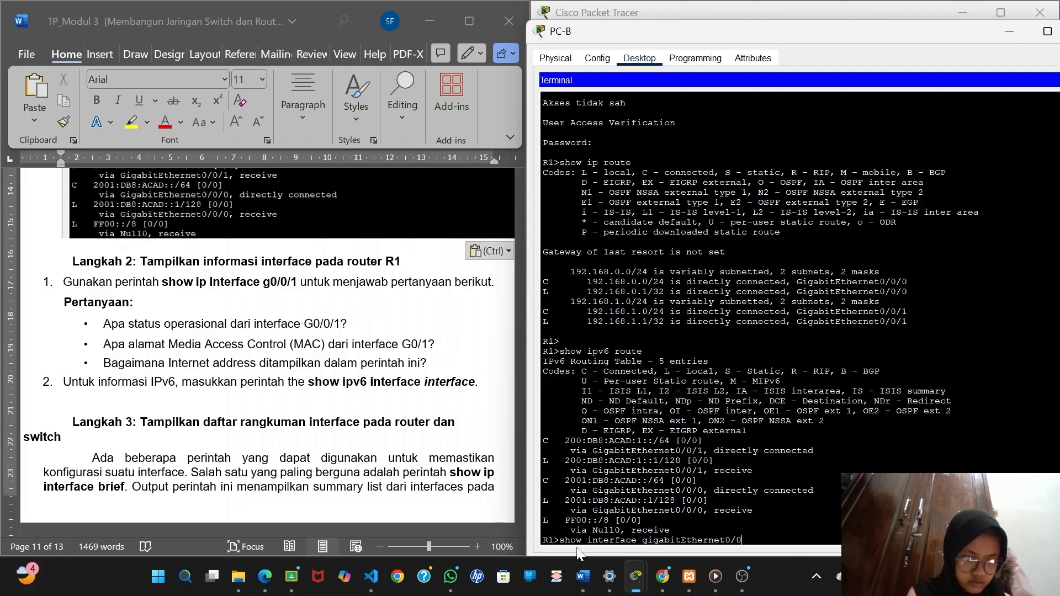
pyautogui.write('/1')
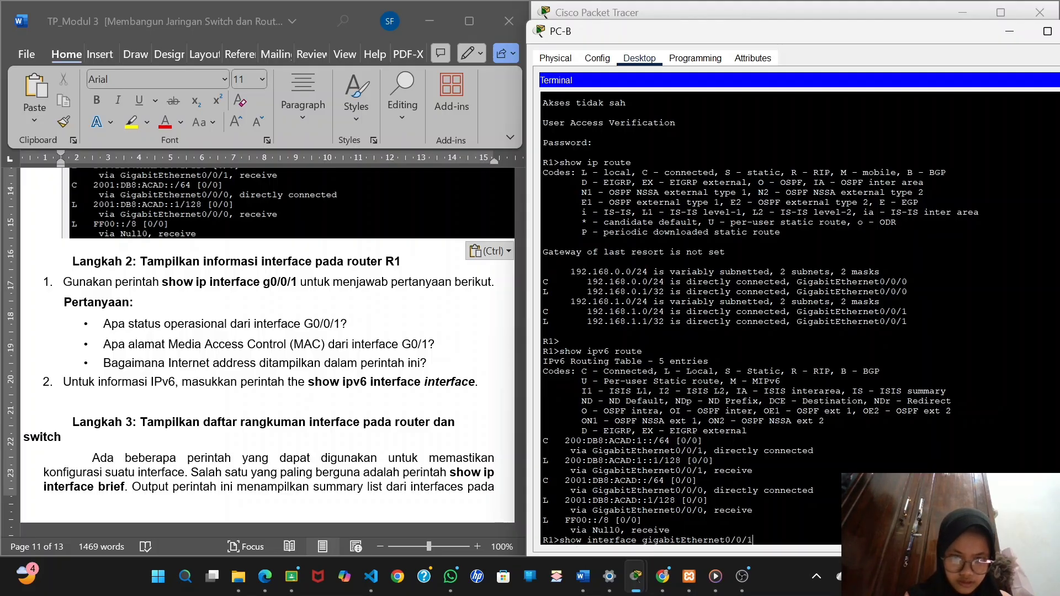
pyautogui.press('Return')
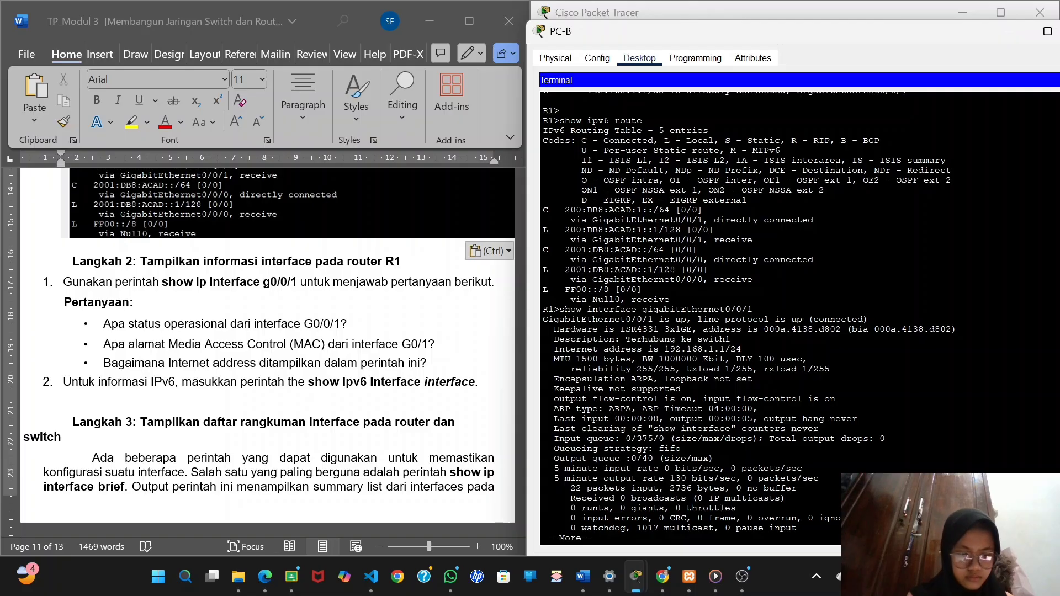
# Copy "is up, line protocol is up (connected)" from the output into an unbulleted line below the report's G0/0/1 operational status question.
pyautogui.scroll(1, 359, 319)
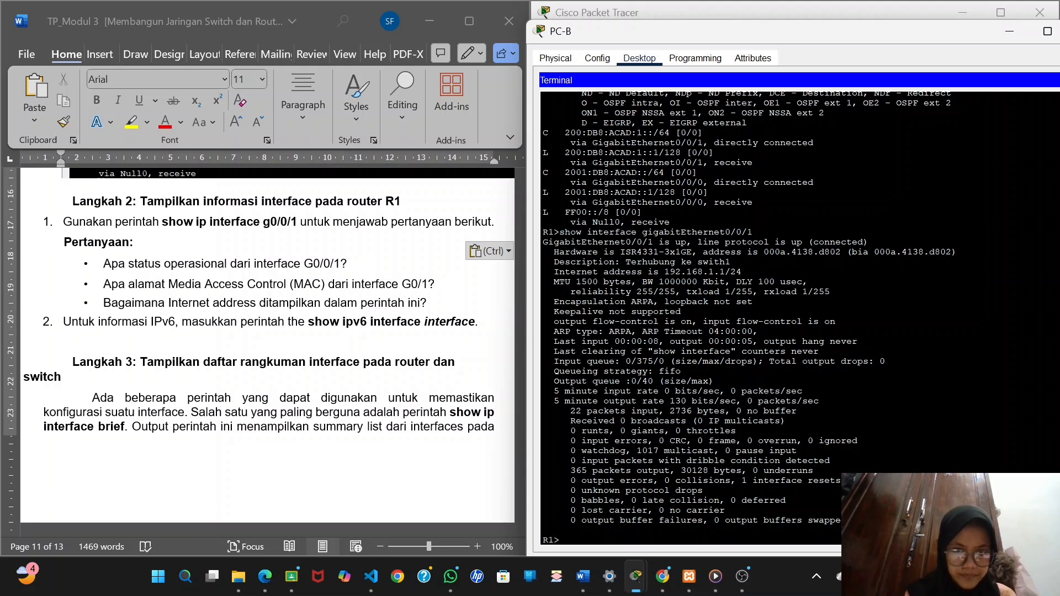
pyautogui.moveTo(659, 242); pyautogui.dragTo(868, 241)
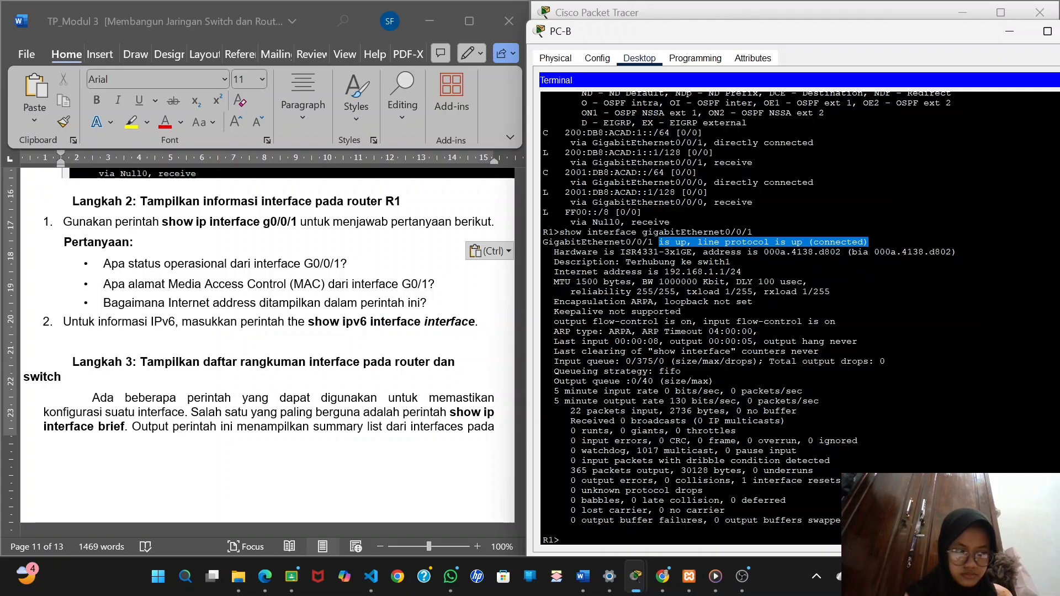
pyautogui.rightClick(870, 242)
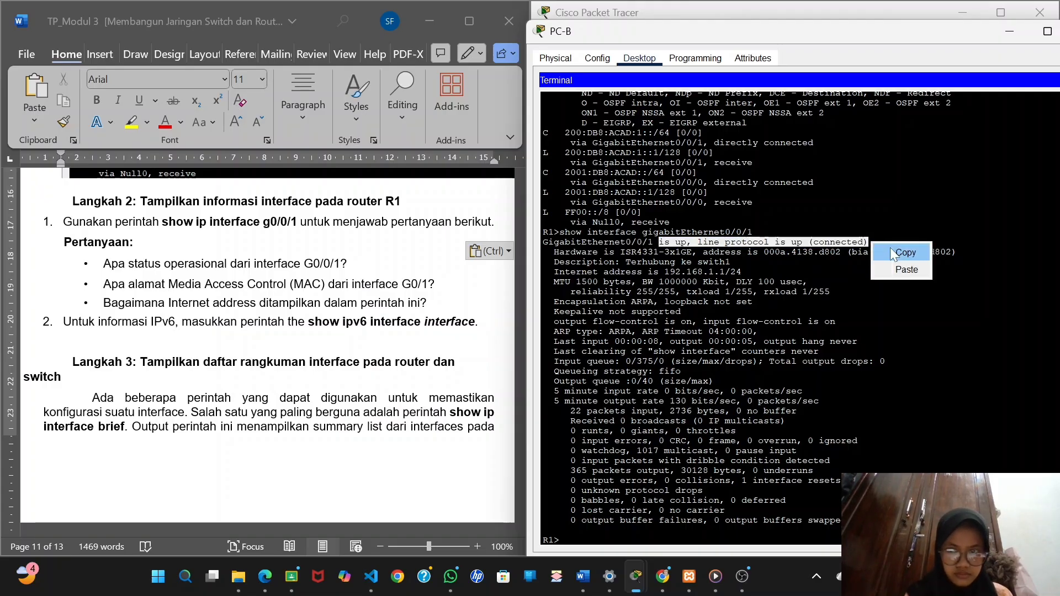
pyautogui.click(886, 247)
pyautogui.click(366, 269)
pyautogui.press('Return')
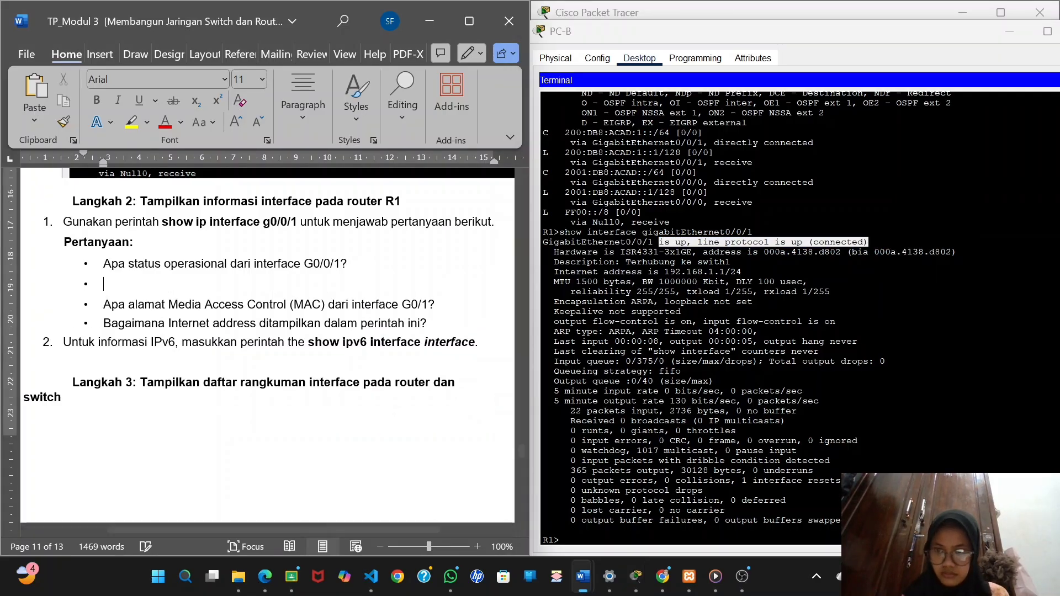
pyautogui.press('BackSpace')
pyautogui.hotkey('ctrl', 'v')
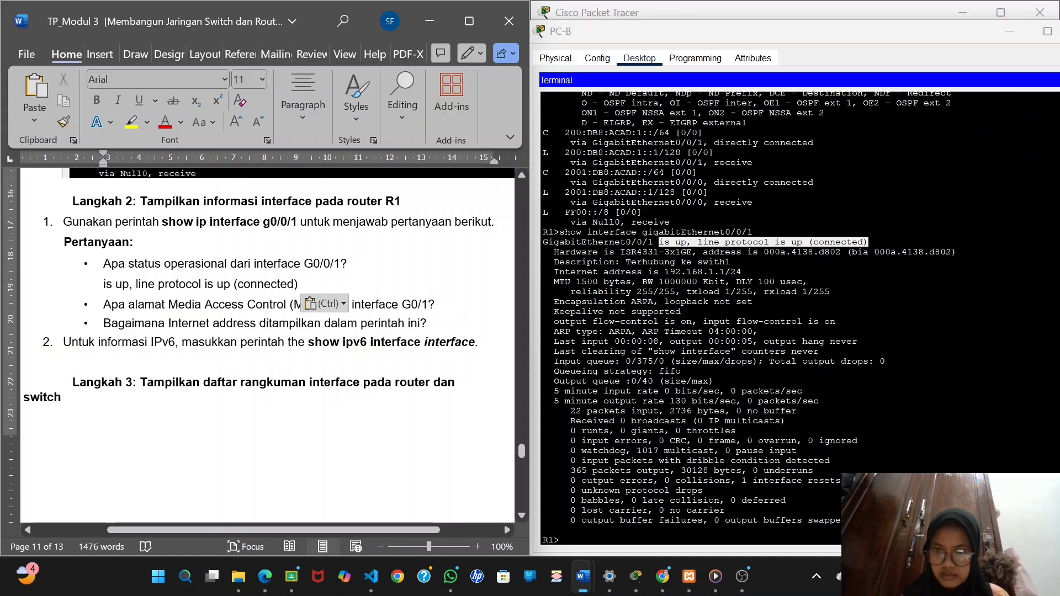
# Copy "address is 000a.4138.d802" from the interface output and paste it on a new line below the MAC address question.
pyautogui.scroll(-3, 267, 328)
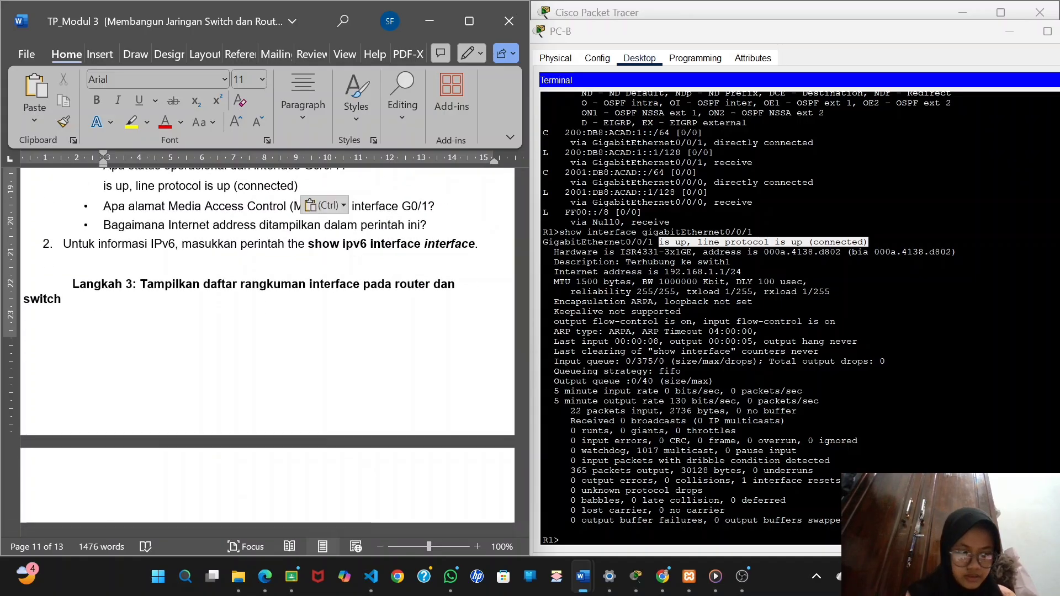
pyautogui.moveTo(703, 252); pyautogui.dragTo(841, 252)
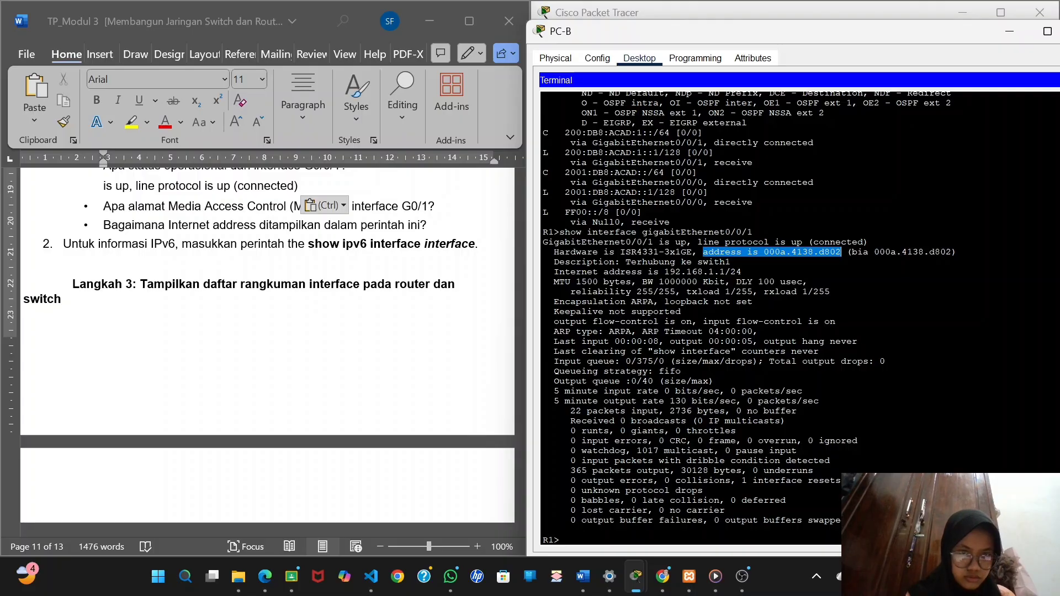
pyautogui.rightClick(844, 253)
pyautogui.click(861, 261)
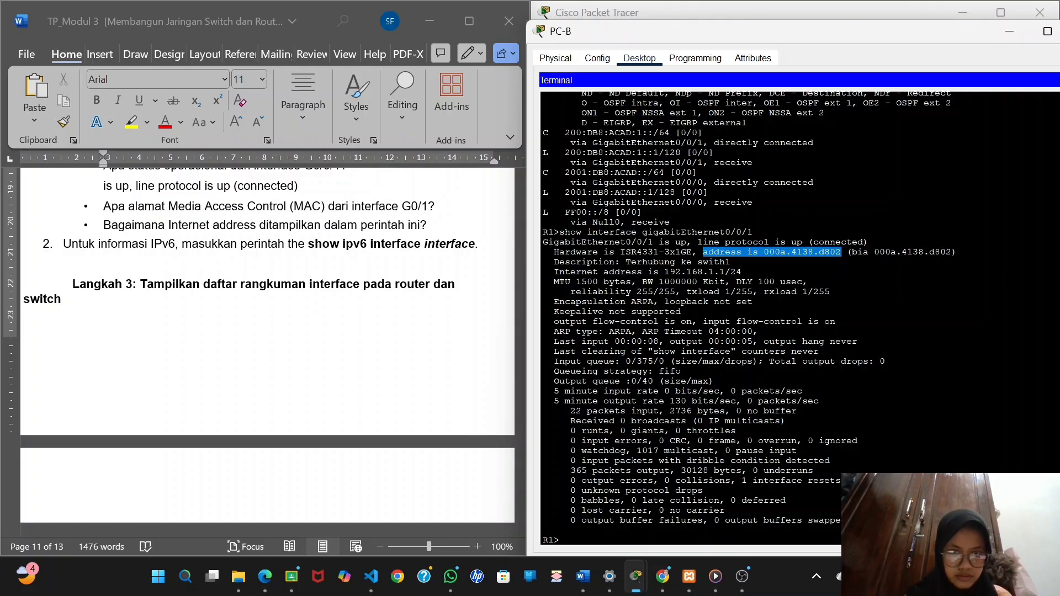
pyautogui.click(436, 207)
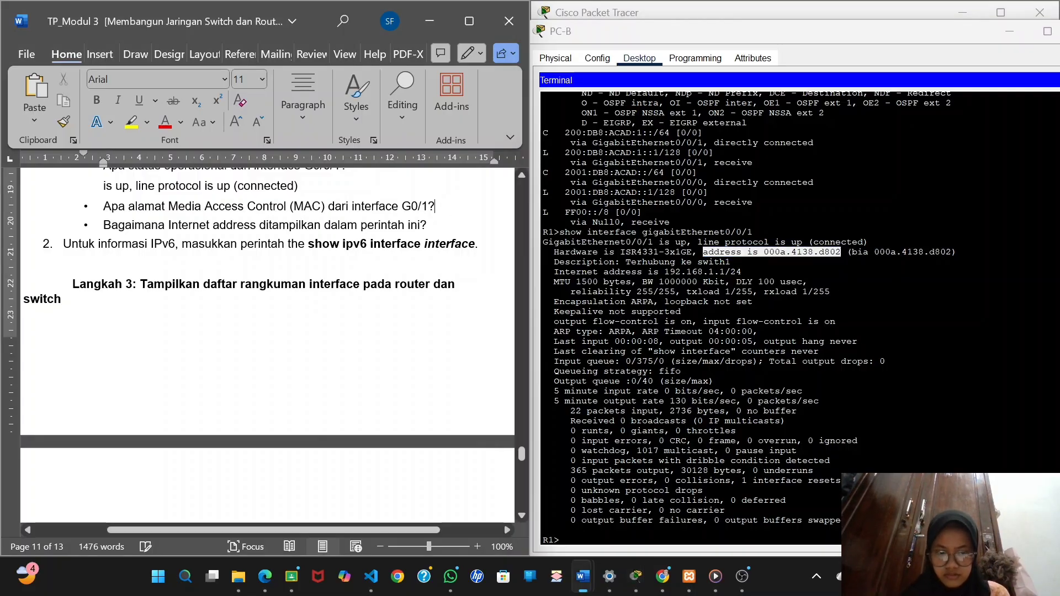
pyautogui.hotkey('shift', 'Return')
pyautogui.hotkey('ctrl', 'v')
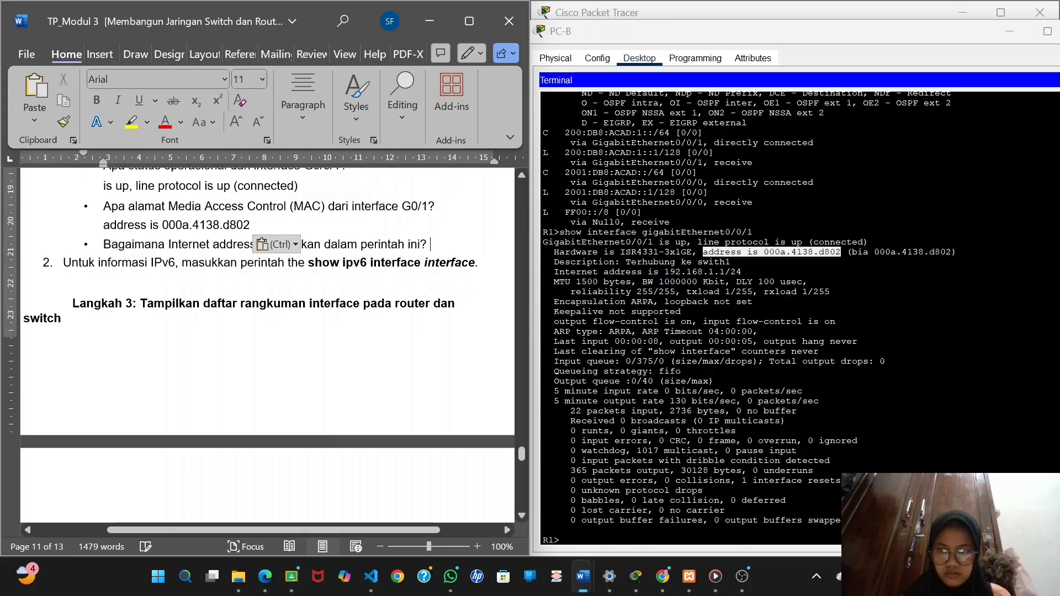
# Copy "Internet address is 192.168.1.1/24" from the interface output into a new line below the Internet address question.
pyautogui.hotkey('shift', 'Return')
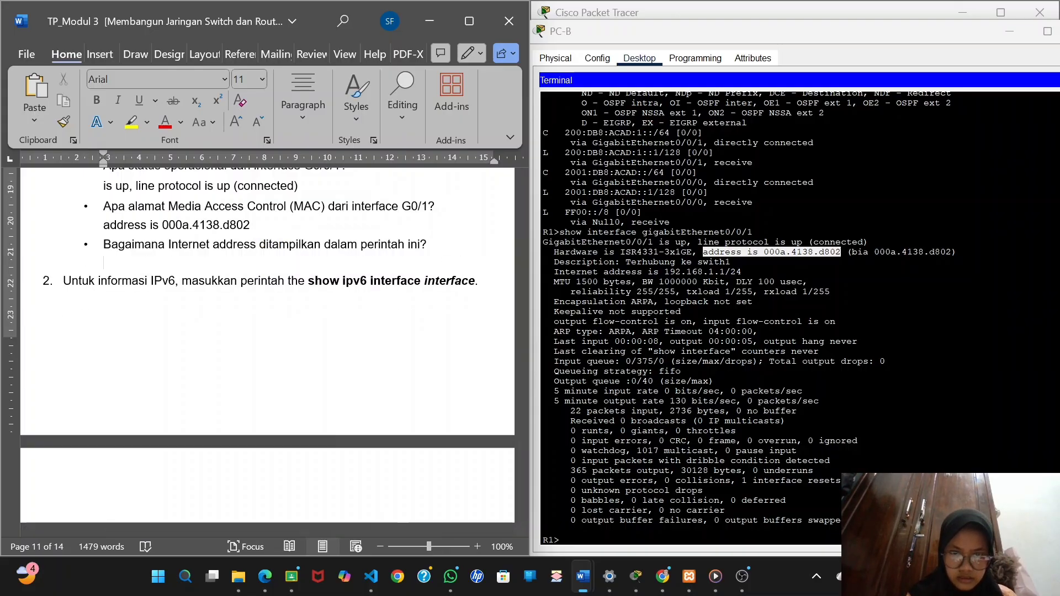
pyautogui.moveTo(555, 272); pyautogui.dragTo(742, 272)
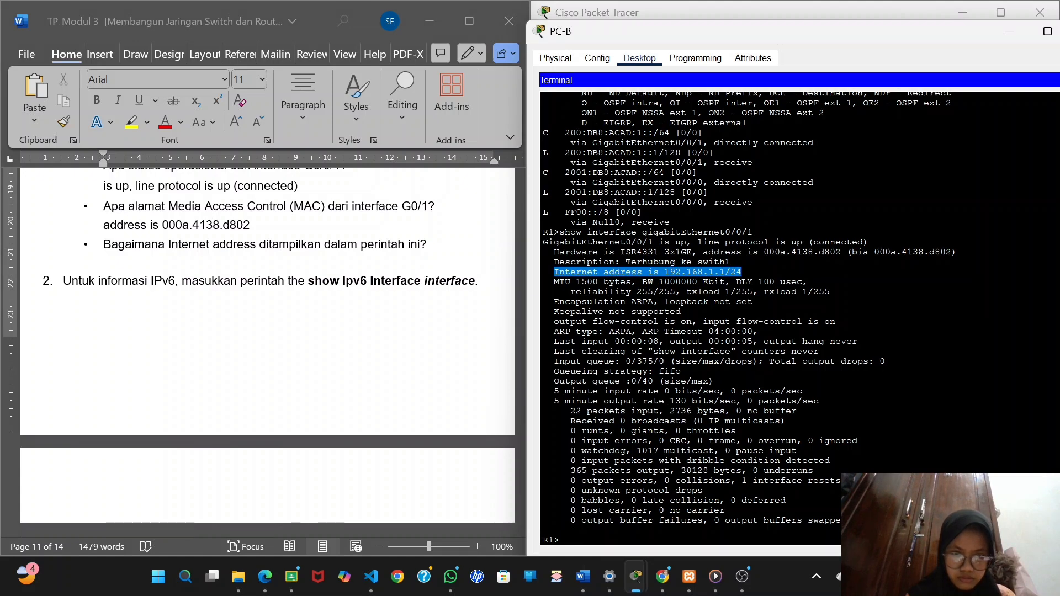
pyautogui.rightClick(740, 273)
pyautogui.click(758, 284)
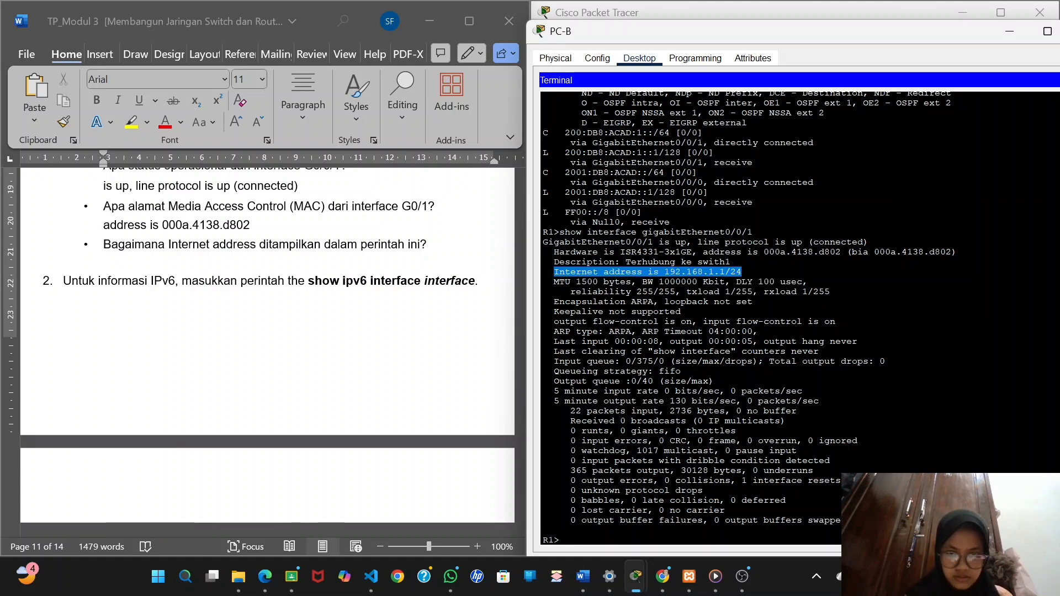
pyautogui.click(313, 269)
pyautogui.hotkey('ctrl', 'v')
# Run show ipv6 interface on R1 in PC-B's terminal and page through the output to the end.
pyautogui.scroll(-2, 196, 345)
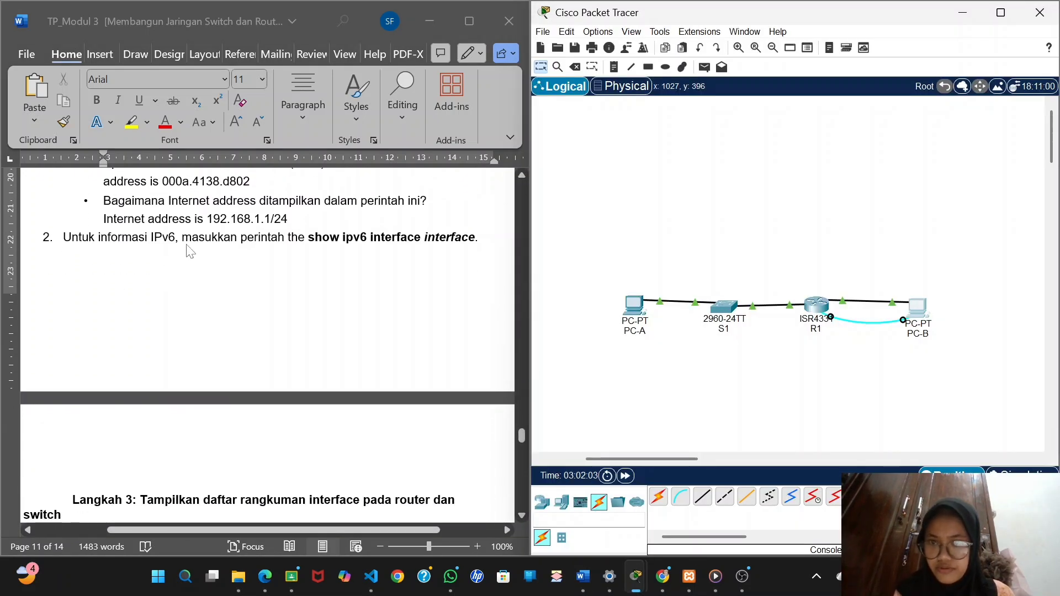
pyautogui.scroll(-1, 396, 260)
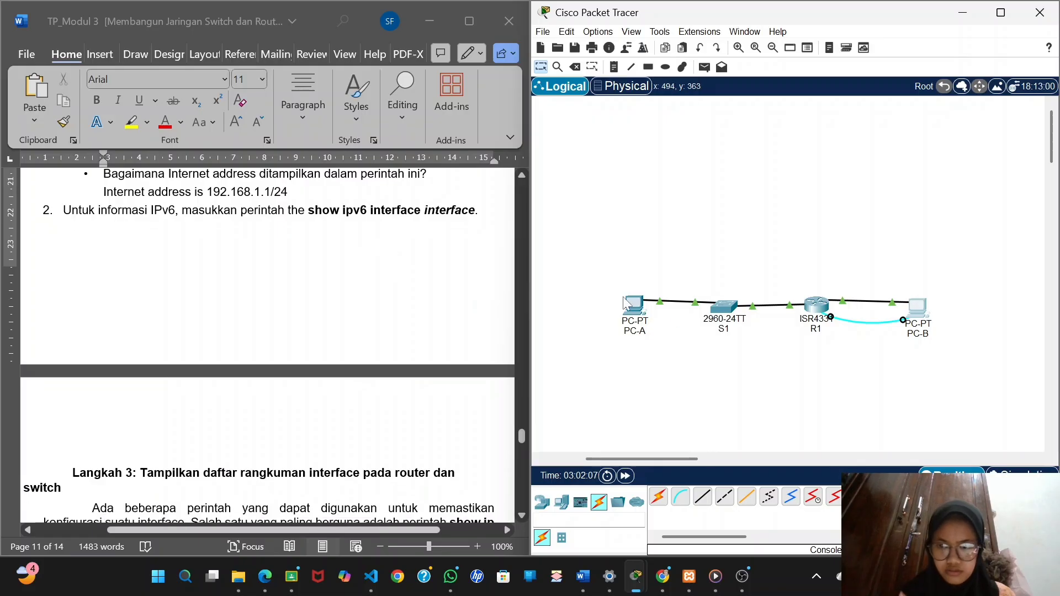
pyautogui.click(918, 307)
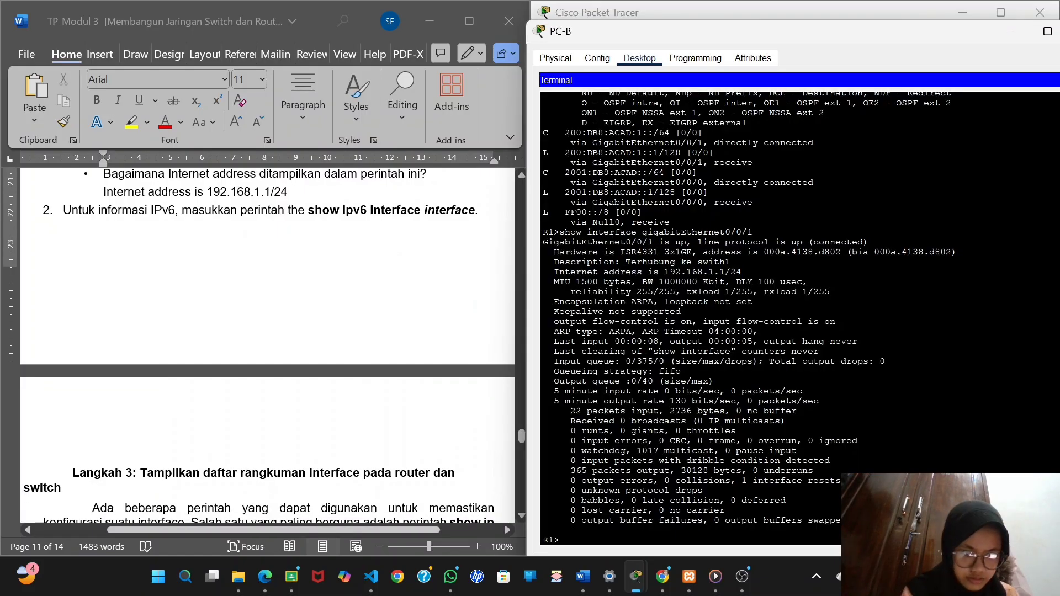
pyautogui.write('show')
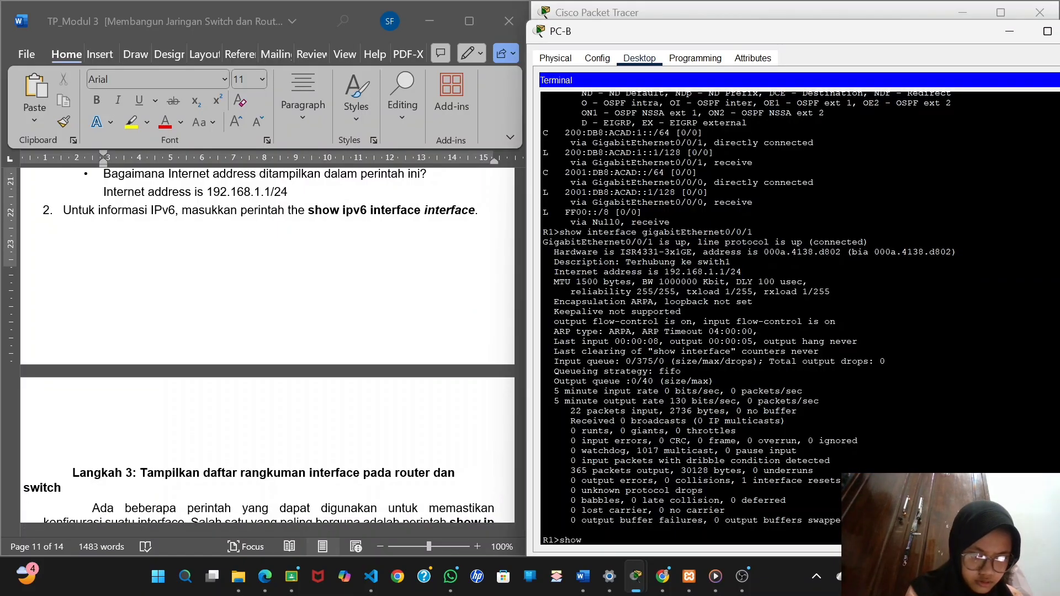
pyautogui.write(' ipv6')
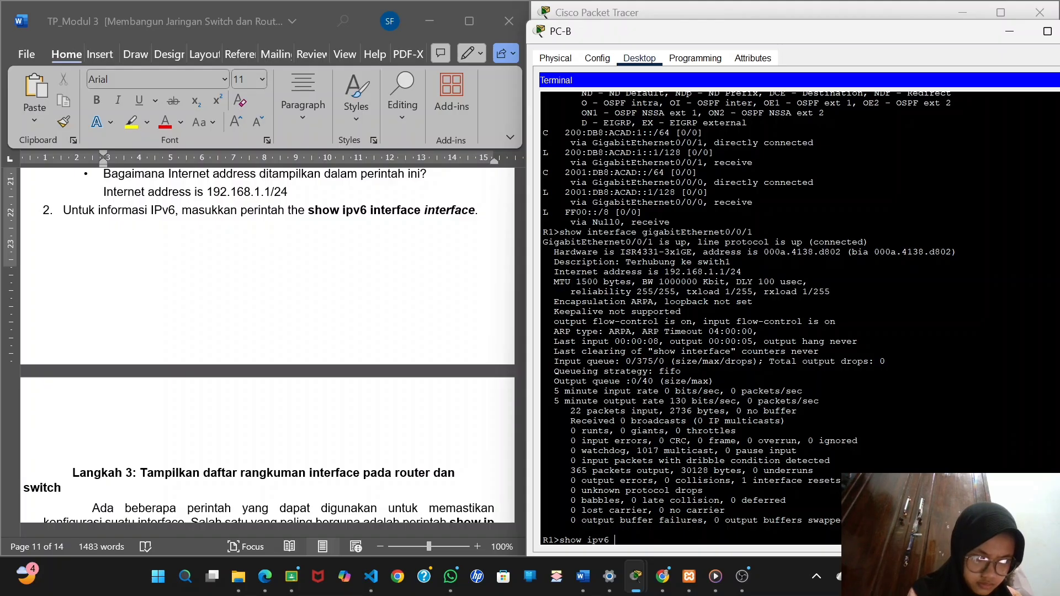
pyautogui.write(' interface')
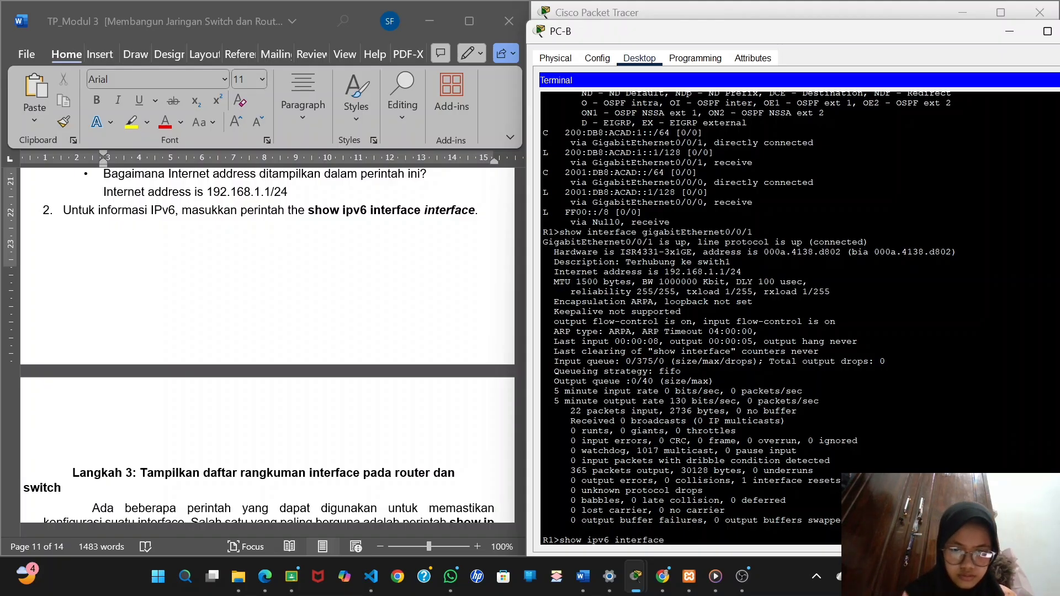
pyautogui.press('Return')
pyautogui.press('Return')
pyautogui.press('Return')
pyautogui.press('Return')
pyautogui.press('Return')
pyautogui.press('Return')
pyautogui.press('Return')
pyautogui.press('Return')
pyautogui.press('Return')
pyautogui.press('Return')
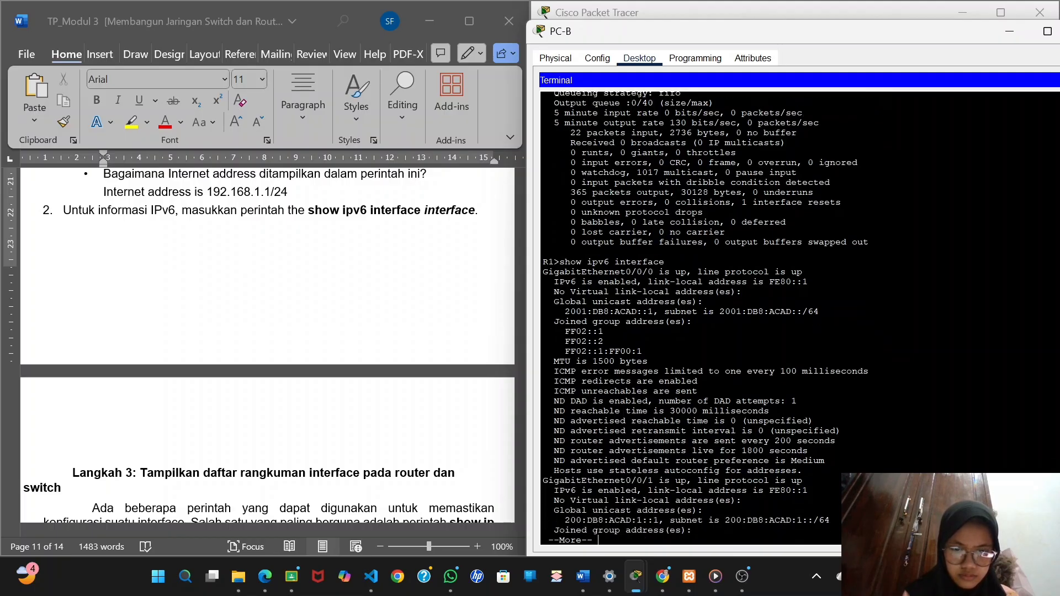
pyautogui.press('Return')
pyautogui.press('Return')
pyautogui.press('Return')
pyautogui.press('Return')
pyautogui.press('Return')
pyautogui.press('Return')
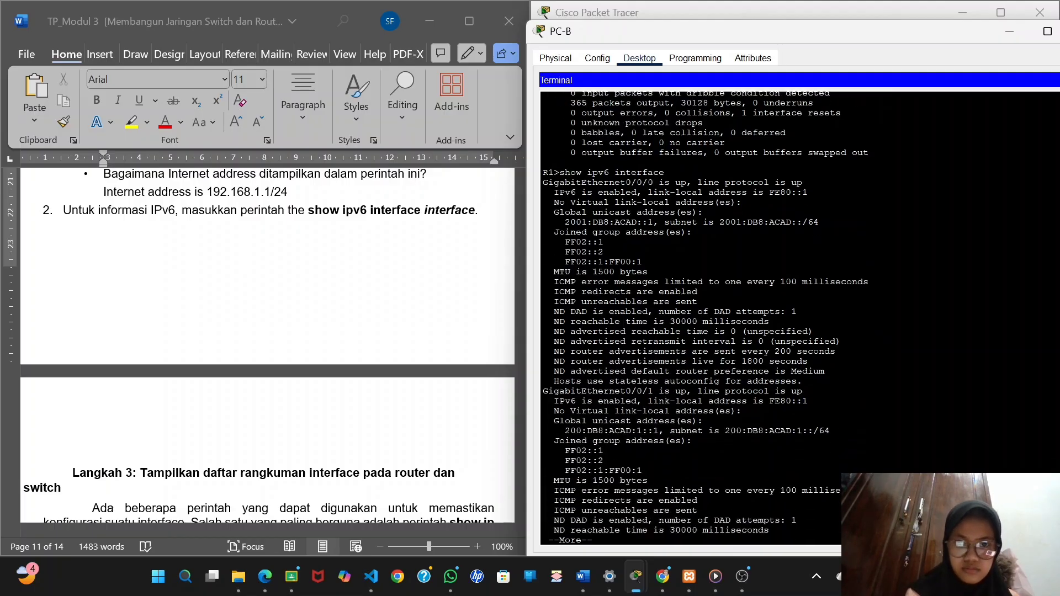
pyautogui.press('Return')
pyautogui.press('Return')
pyautogui.press('Return')
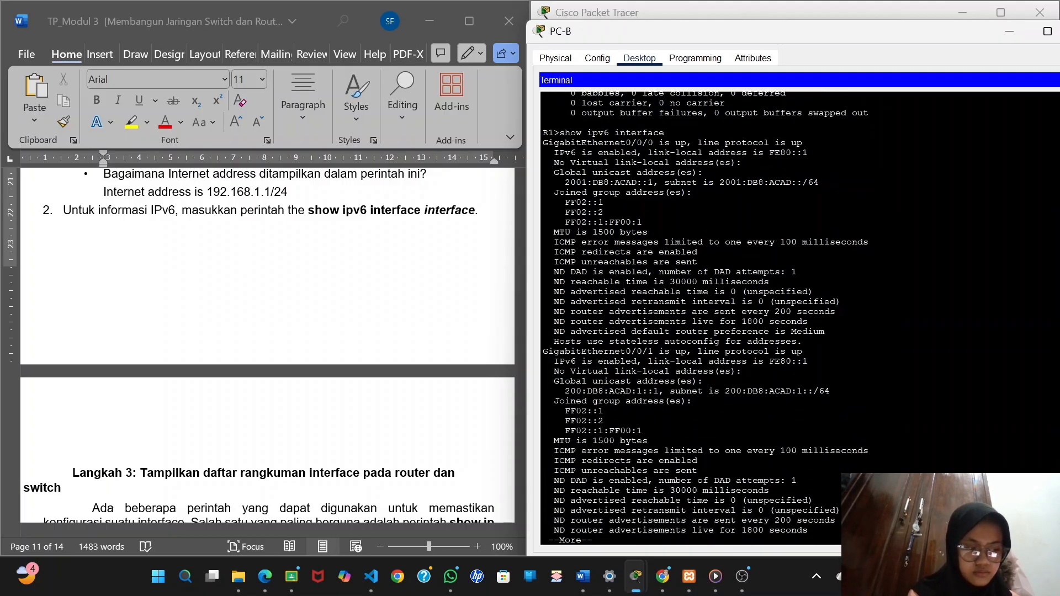
pyautogui.press('Return')
pyautogui.press('Return')
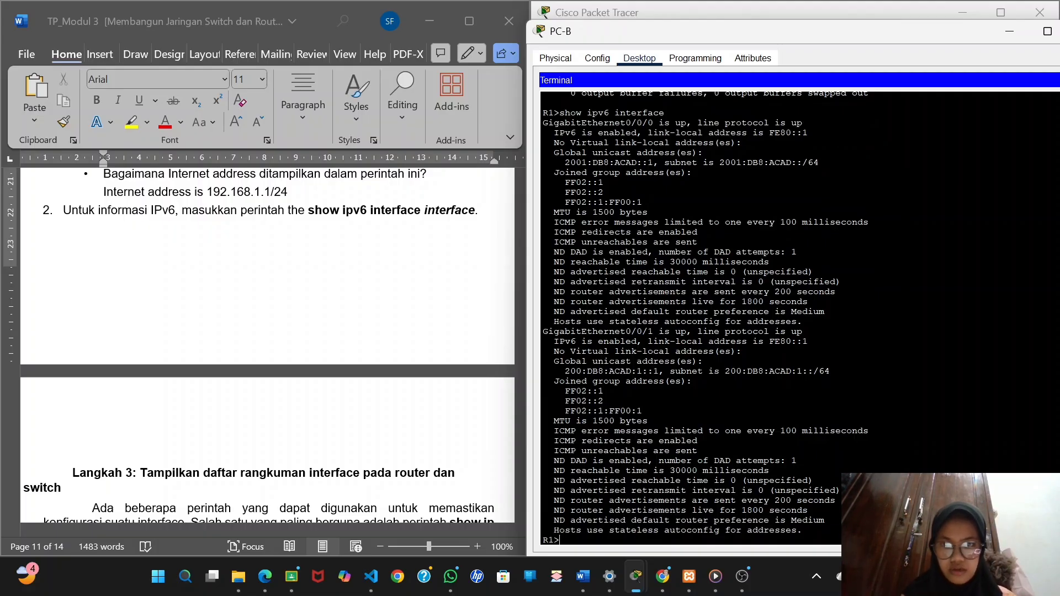
# Capture the show ipv6 interface output from the terminal and insert it below the report's item 2 on IPv6 information.
pyautogui.press('super+shift+s')
pyautogui.moveTo(1046, 95); pyautogui.dragTo(537, 552)
pyautogui.click(485, 218)
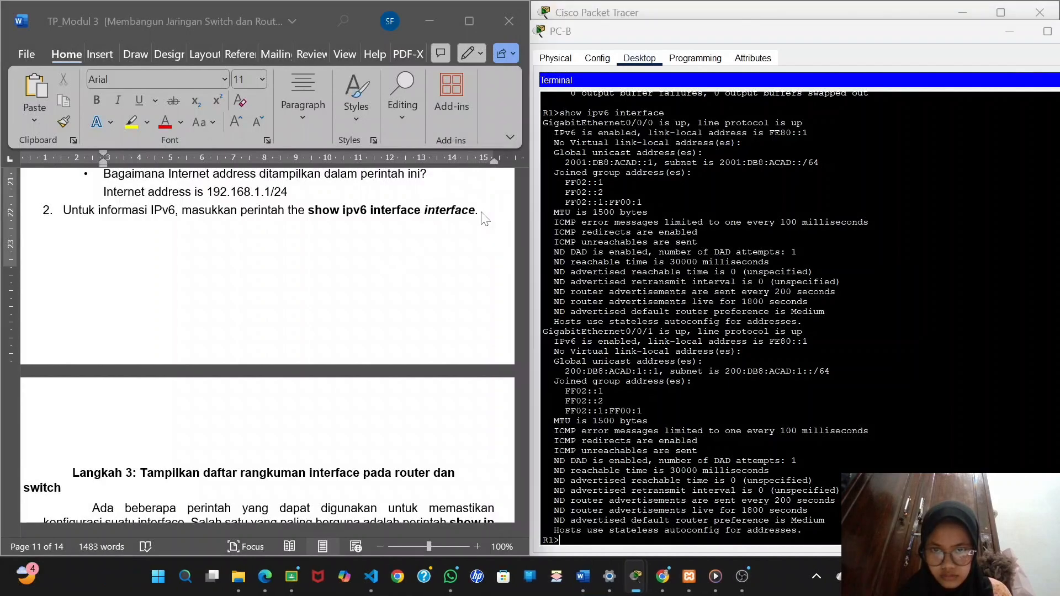
pyautogui.click(473, 211)
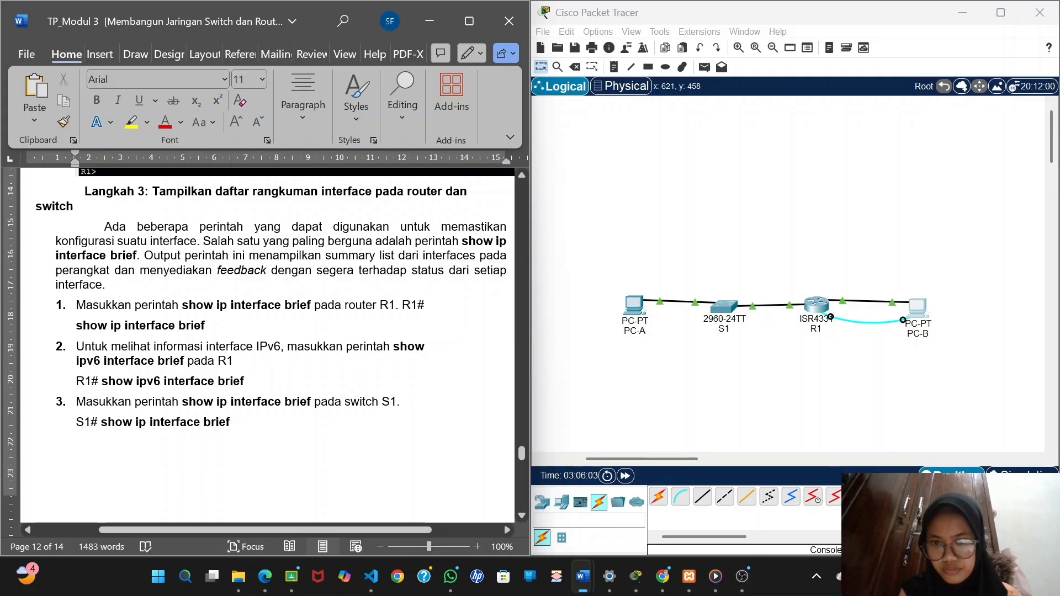
# Run show ip interface brief on R1 in PC-B's terminal.
pyautogui.click(923, 315)
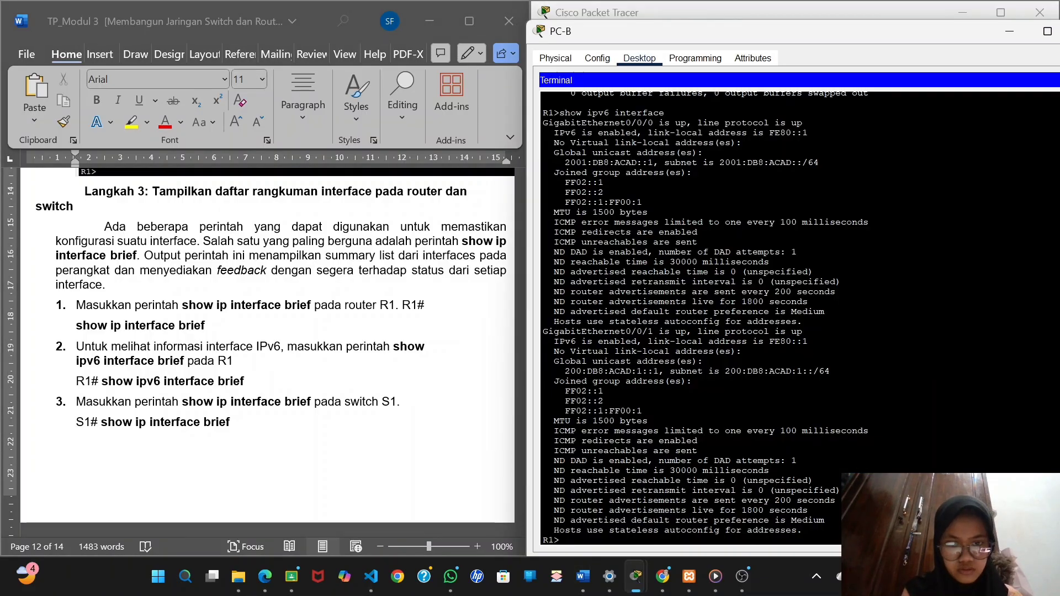
pyautogui.write('show')
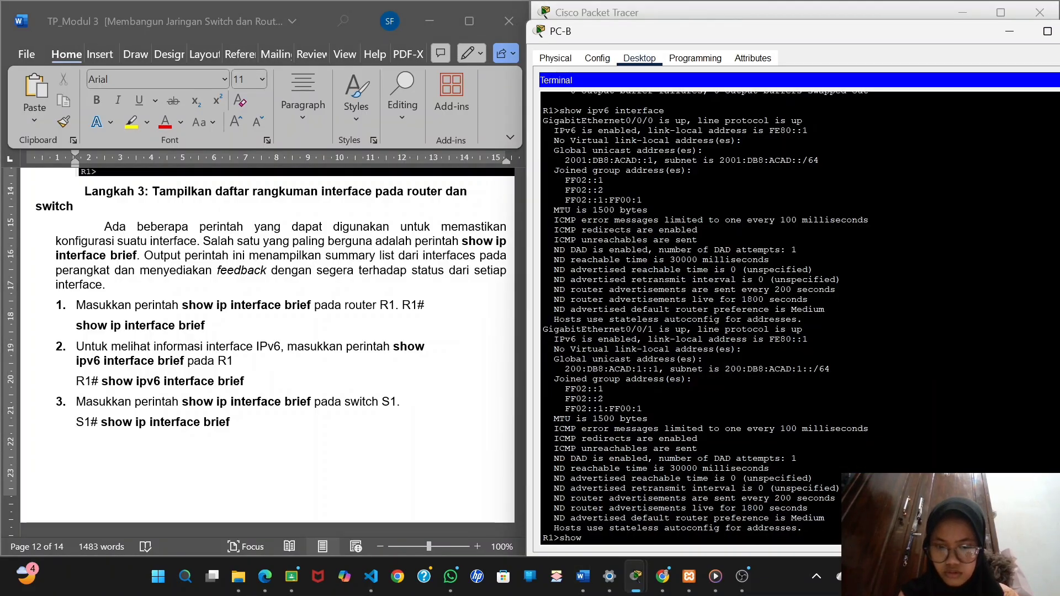
pyautogui.write(' ip inter')
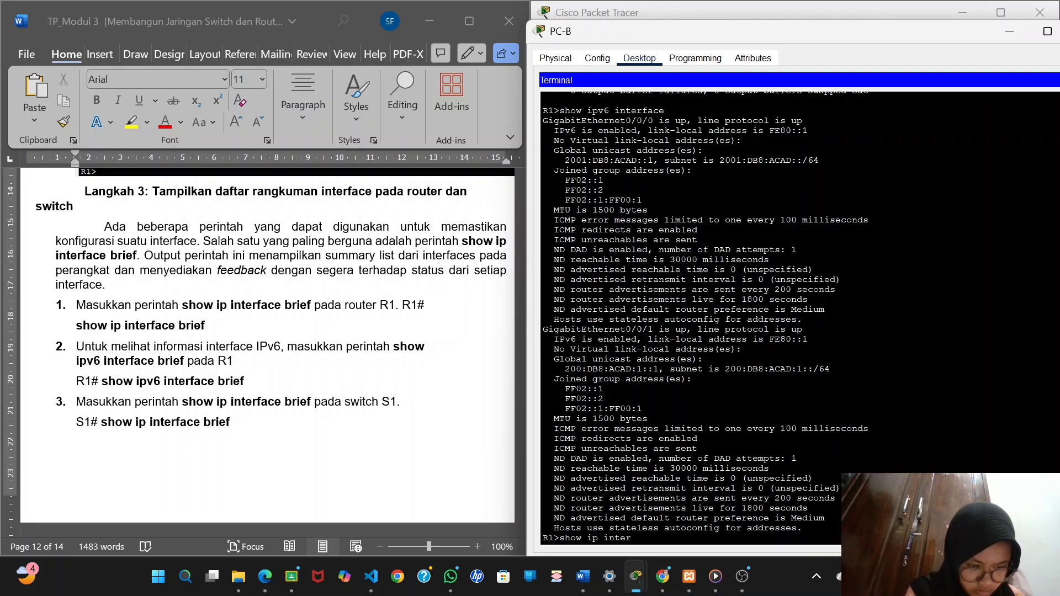
pyautogui.write('face')
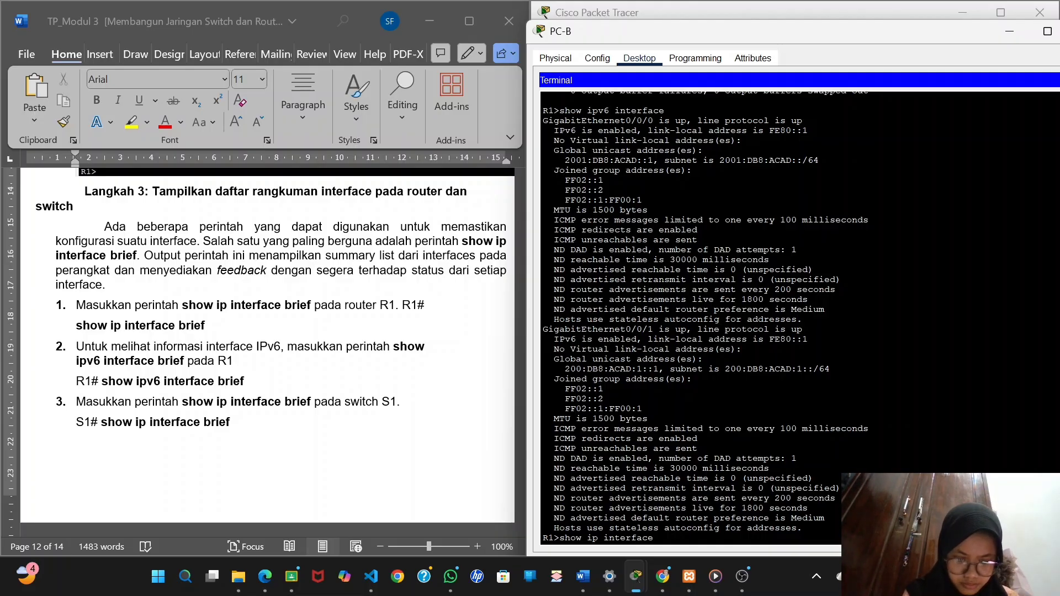
pyautogui.write(' brief')
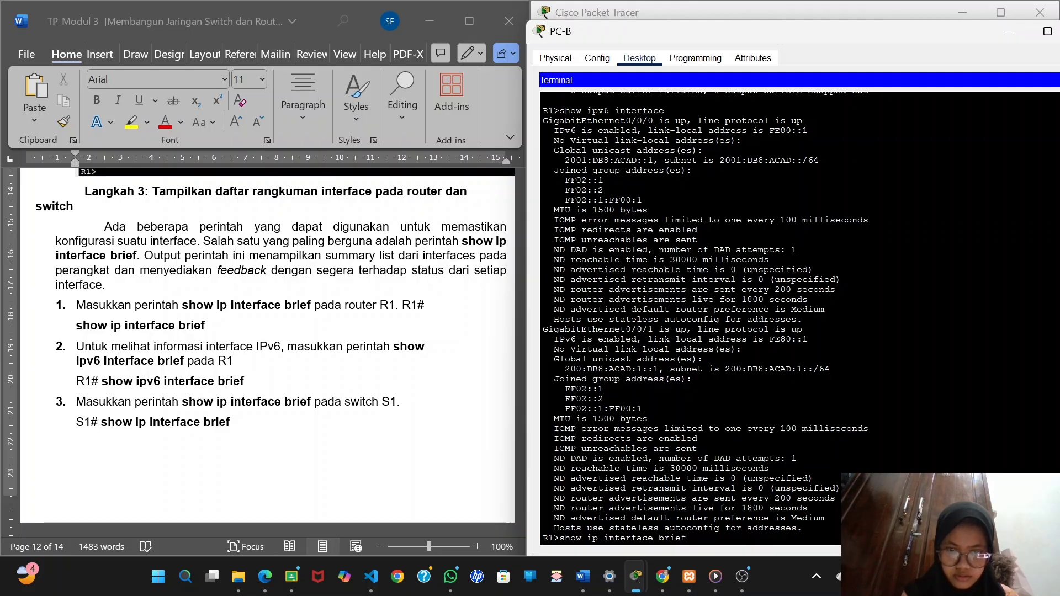
pyautogui.press('Return')
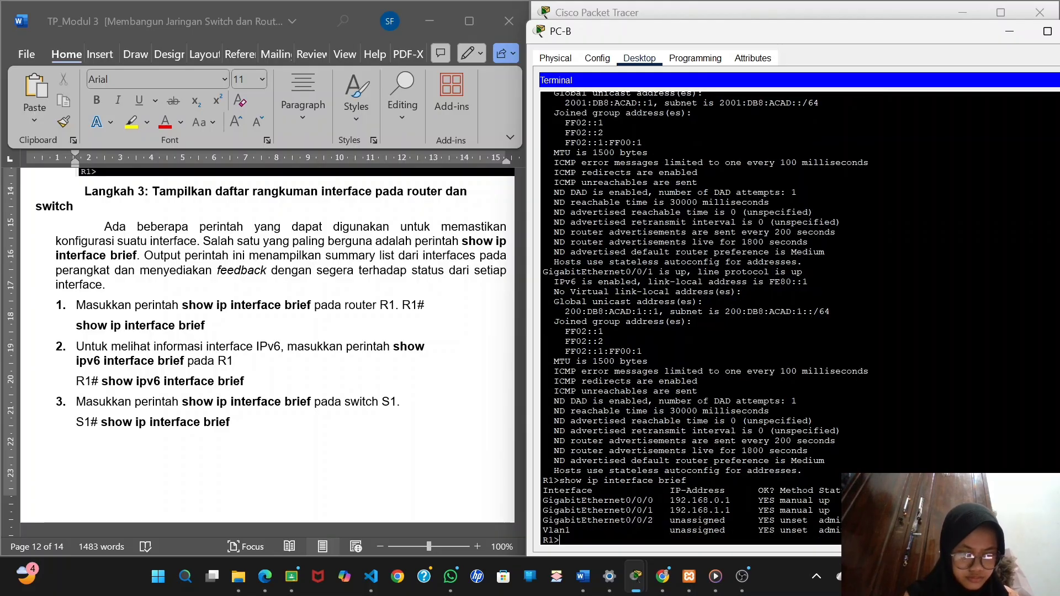
# Capture the show ip interface brief output and paste it on a new line below item 1 of Langkah 3 in the report.
pyautogui.moveTo(1028, 453); pyautogui.dragTo(541, 544)
pyautogui.click(1024, 435)
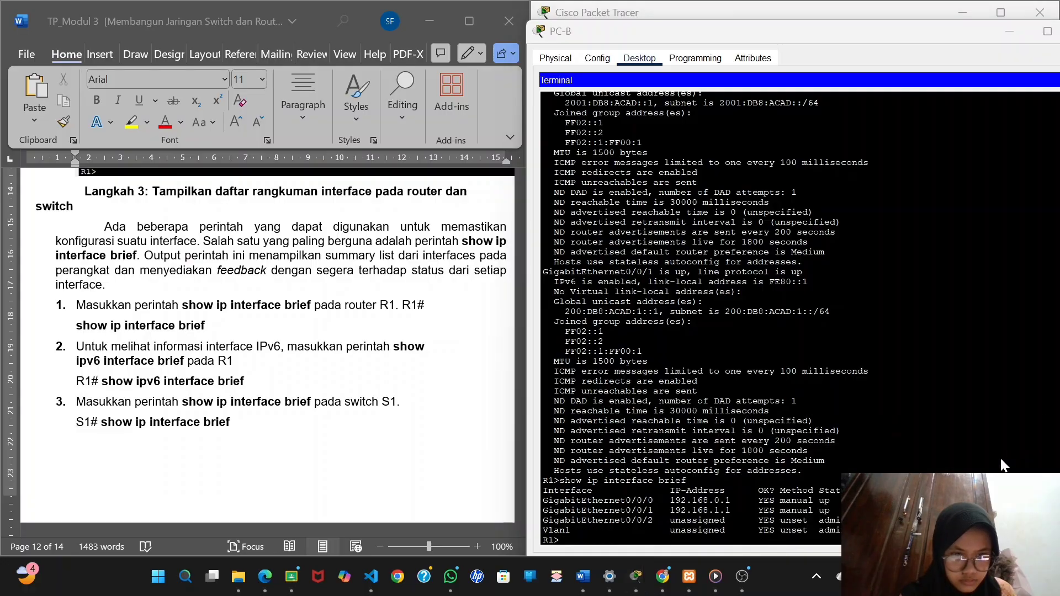
pyautogui.press('super+shift+s')
pyautogui.moveTo(1006, 468); pyautogui.dragTo(524, 560)
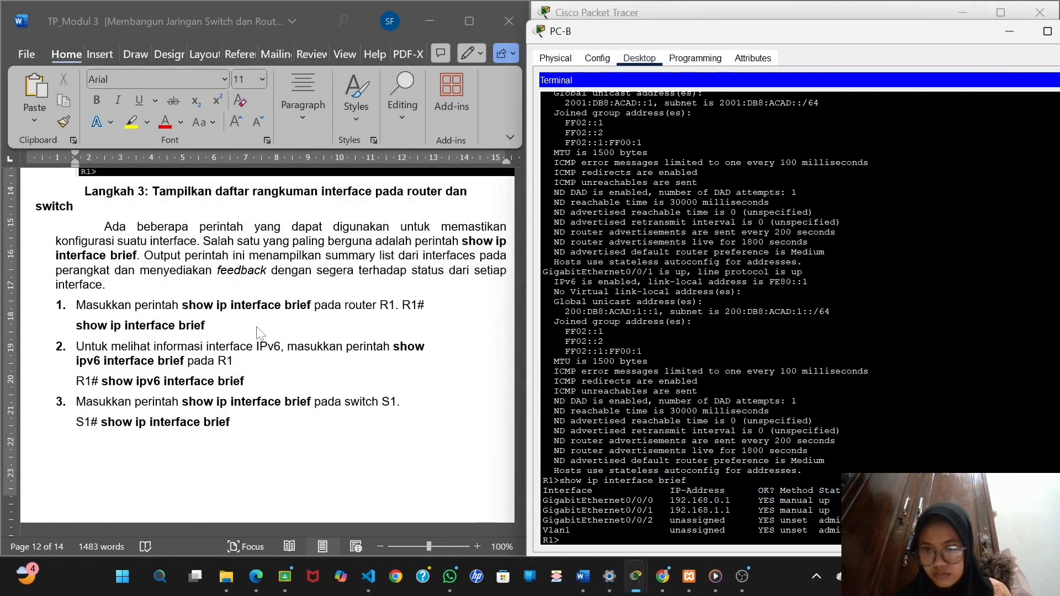
pyautogui.click(214, 334)
pyautogui.press('Return')
pyautogui.press('BackSpace')
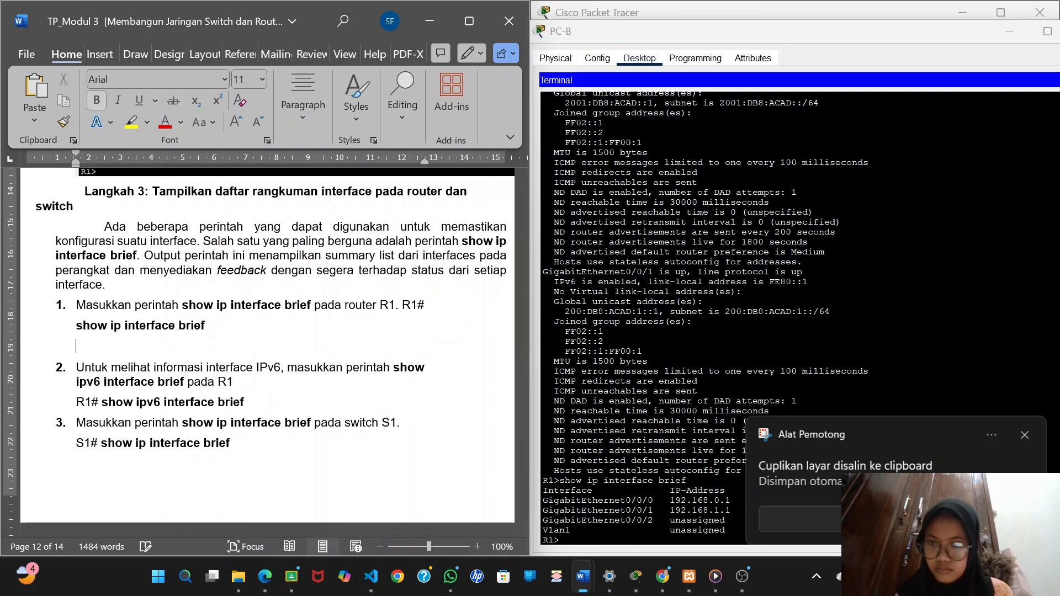
pyautogui.hotkey('ctrl', 'v')
# Run show ipv6 interface brief on R1 in PC-B's terminal.
pyautogui.scroll(-3, 317, 343)
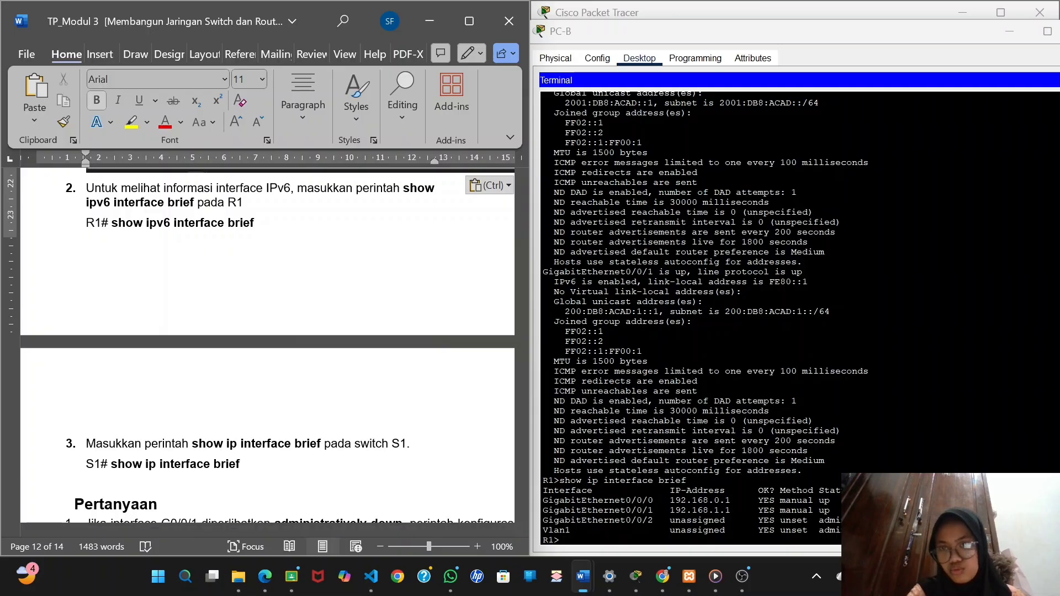
pyautogui.hotkey('alt', 'Tab')
pyautogui.write('show ip')
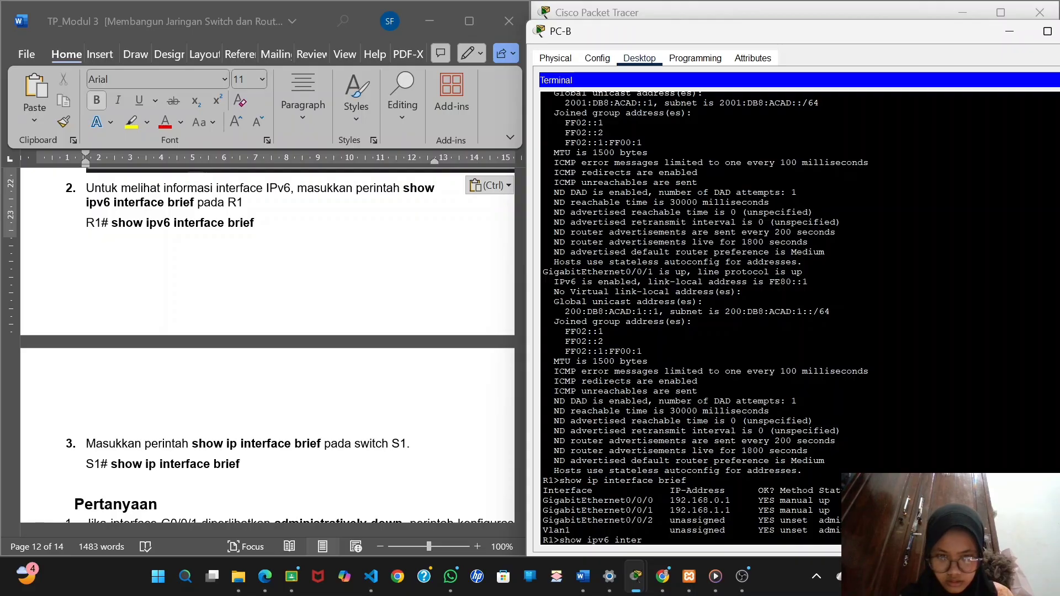
pyautogui.write('v6 interface')
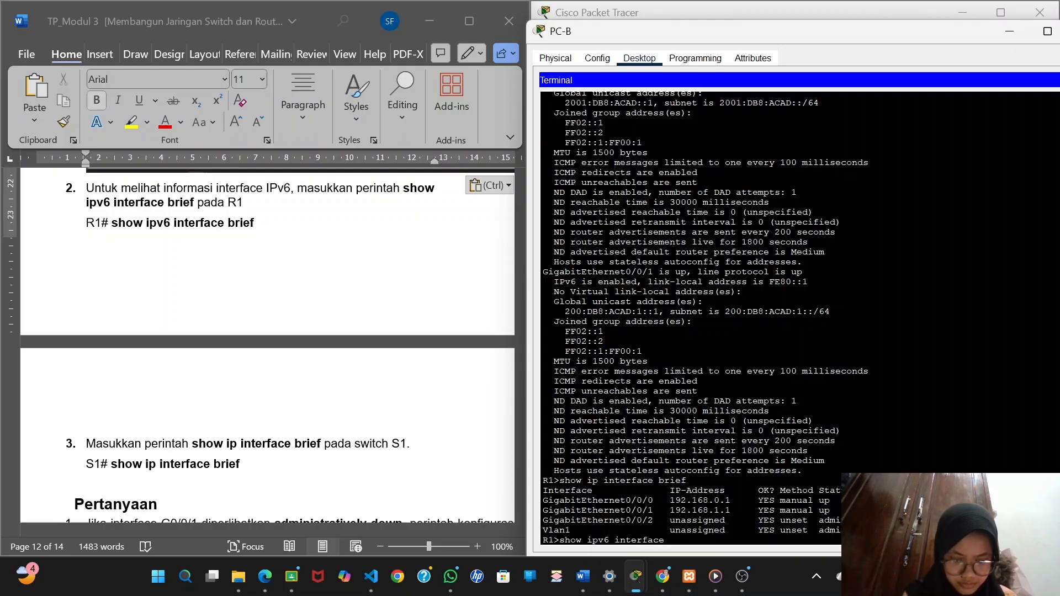
pyautogui.write(' brief')
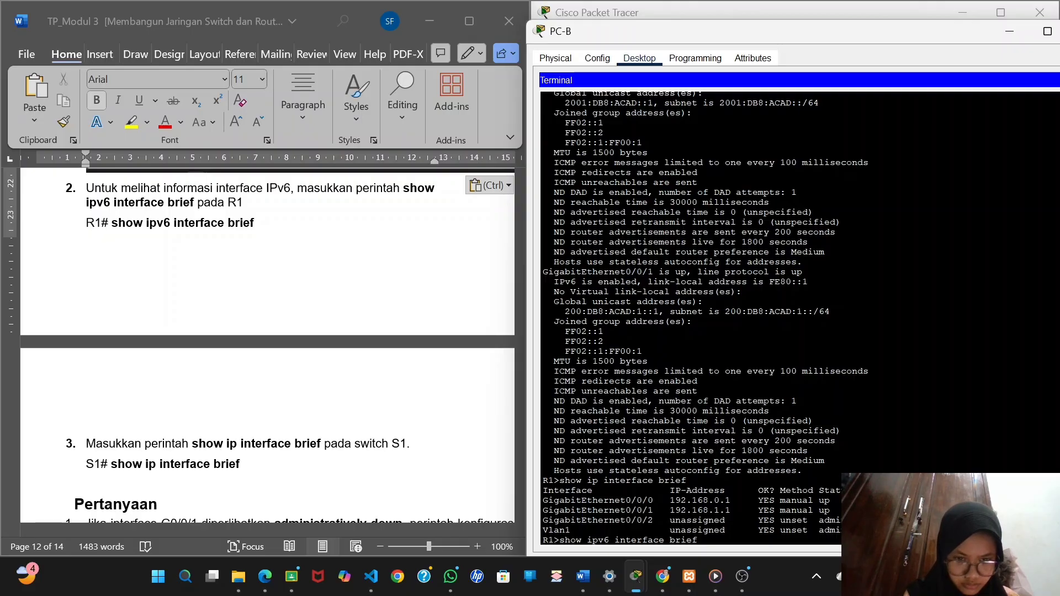
pyautogui.press('Return')
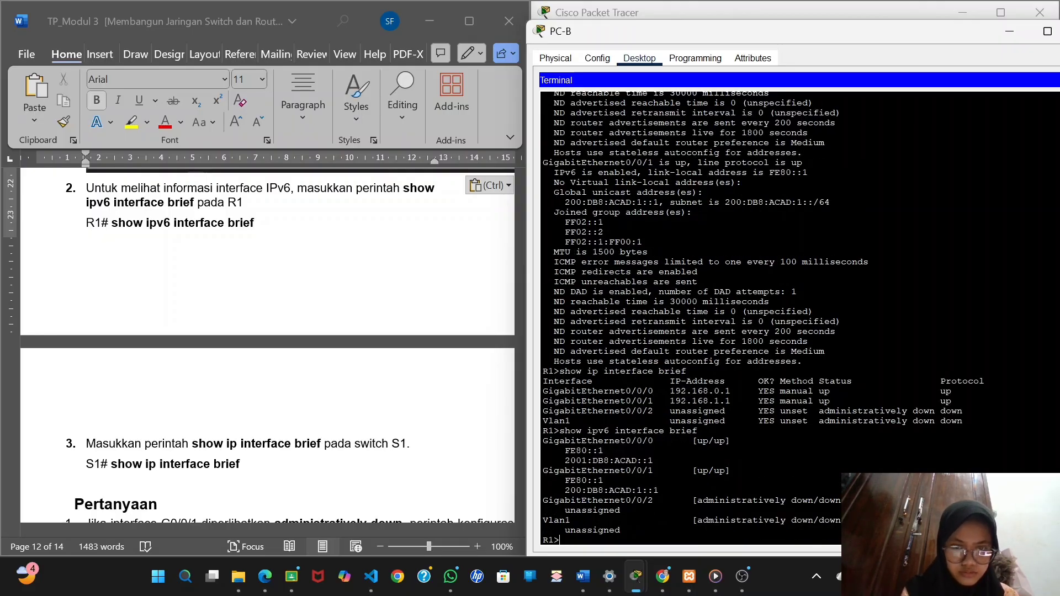
# Capture the show ipv6 interface brief output and paste it on a new line below item 2 of Langkah 3 in the report.
pyautogui.press('super+shift+s')
pyautogui.moveTo(989, 367); pyautogui.dragTo(535, 550)
pyautogui.click(269, 225)
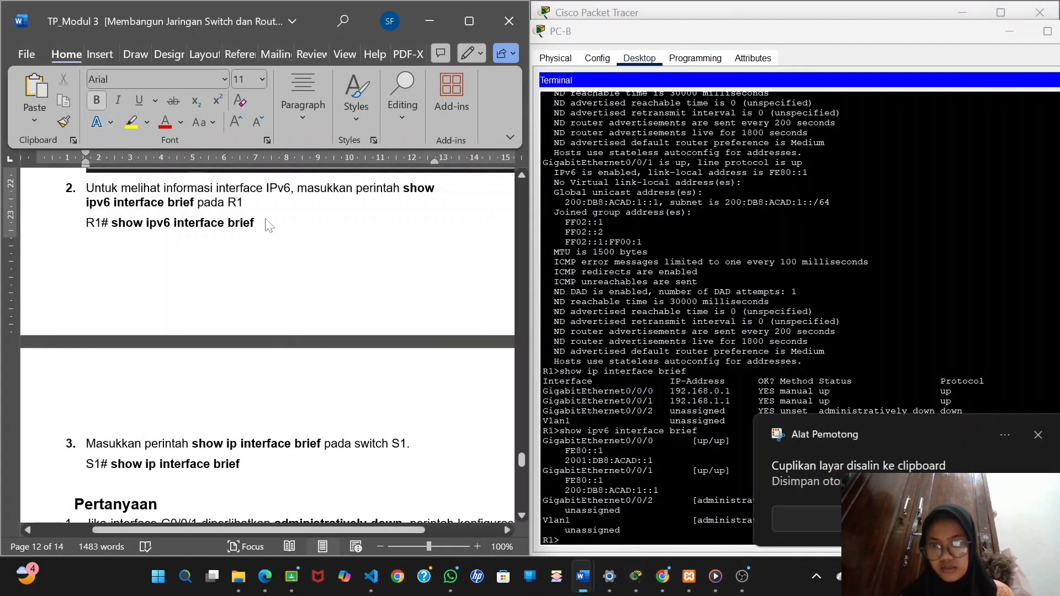
pyautogui.press('Return')
pyautogui.hotkey('ctrl', 'v')
pyautogui.scroll(-4, 268, 225)
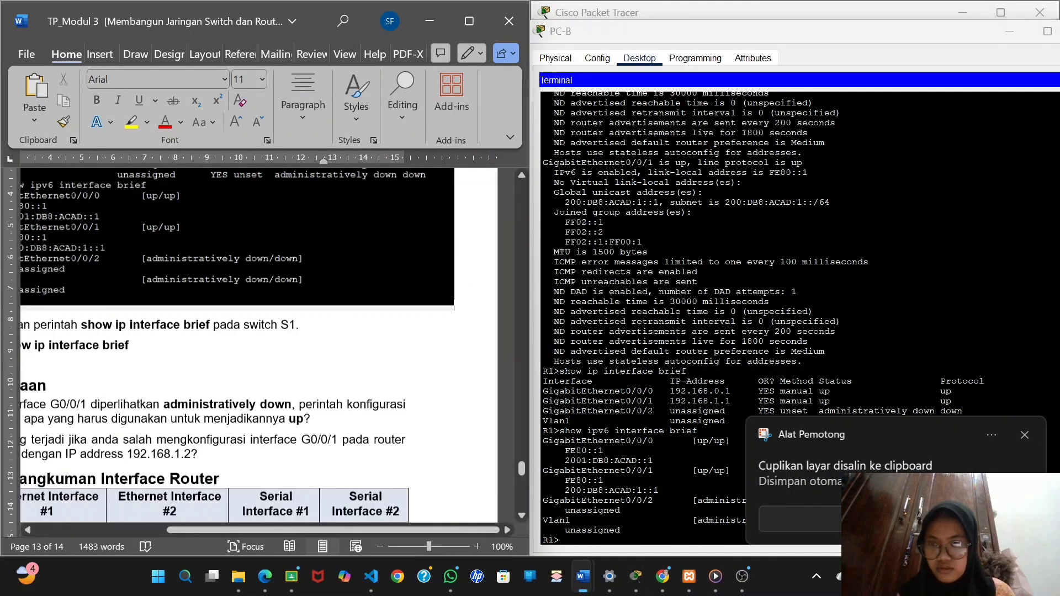
pyautogui.scroll(-4, 268, 226)
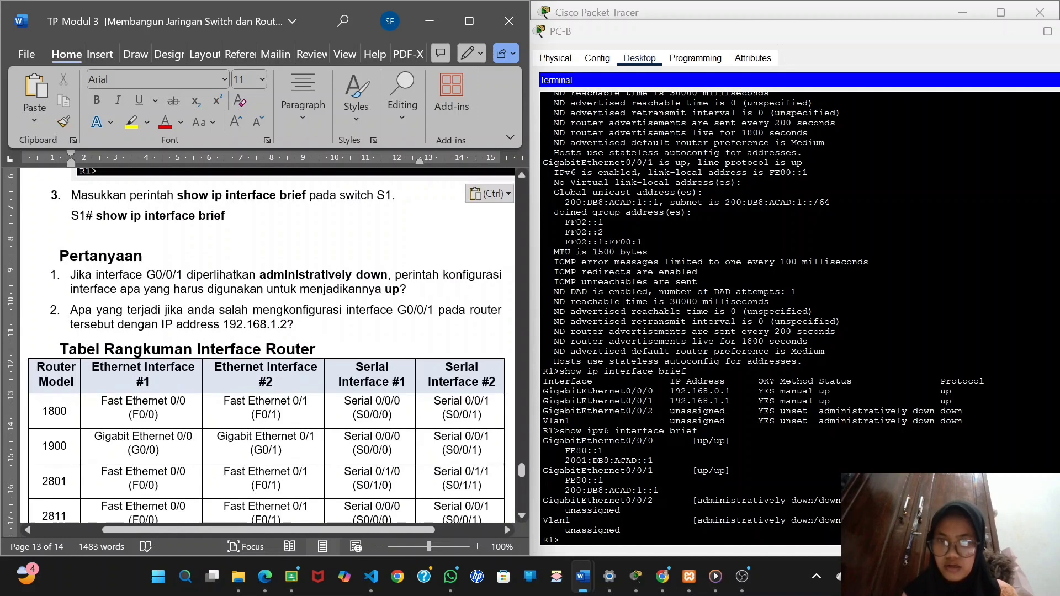
# Check the PC-A and PC-B device windows and return to the network topology.
pyautogui.click(1010, 32)
pyautogui.click(634, 305)
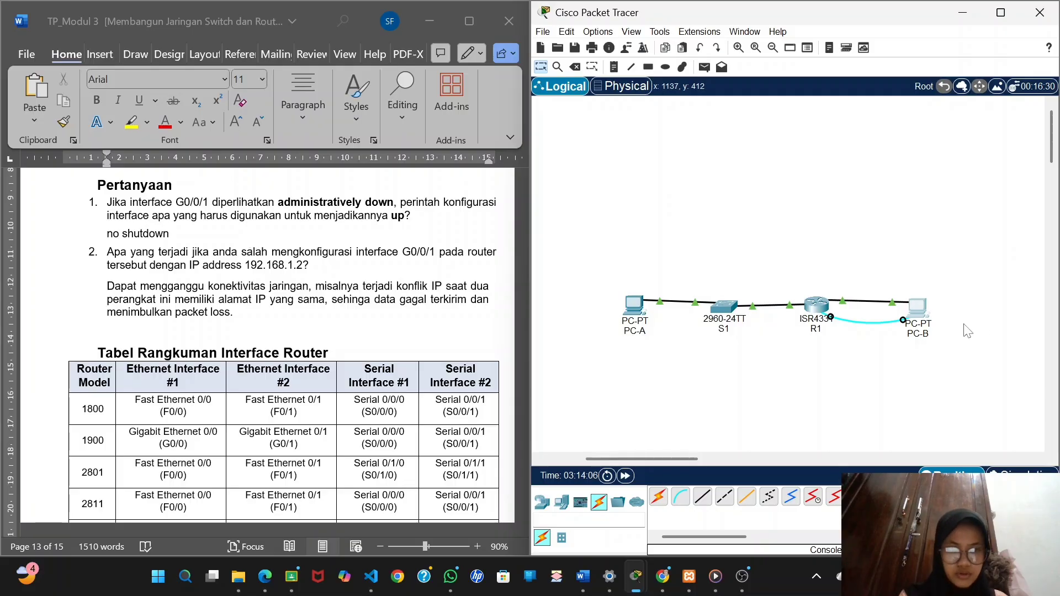
pyautogui.click(916, 306)
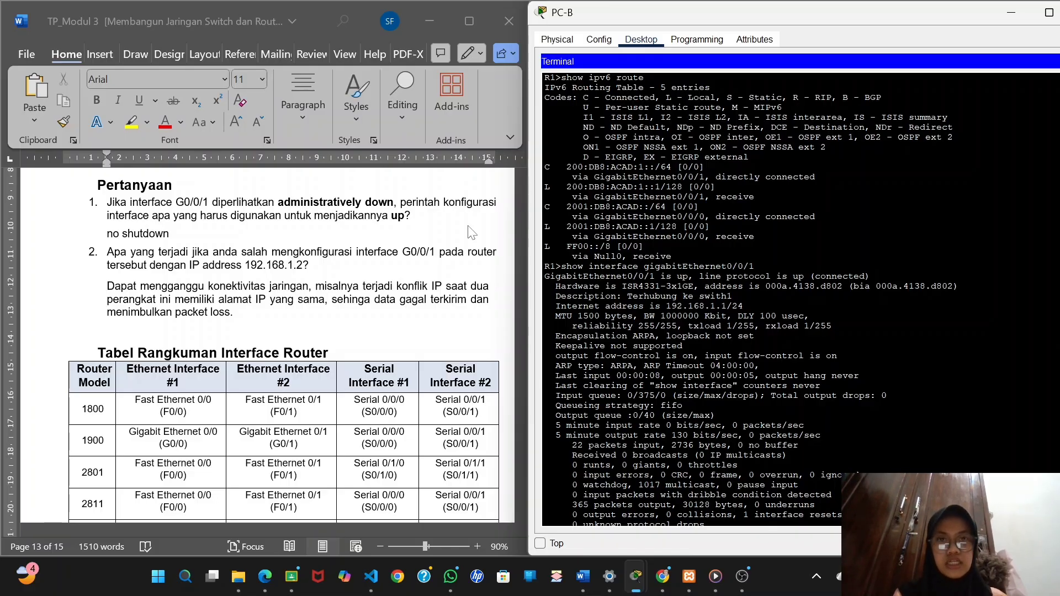
pyautogui.click(1016, 16)
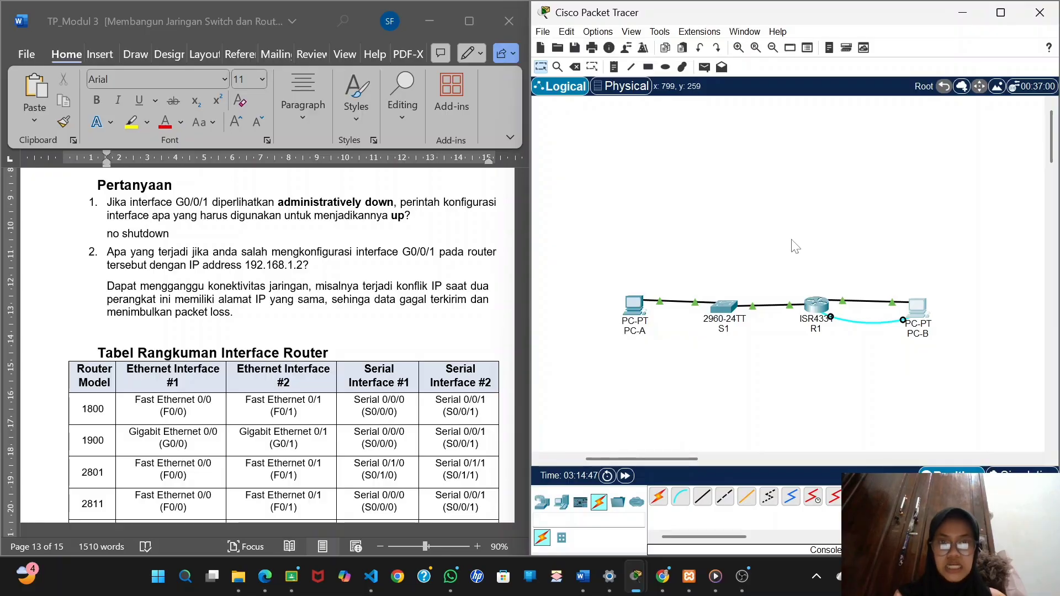